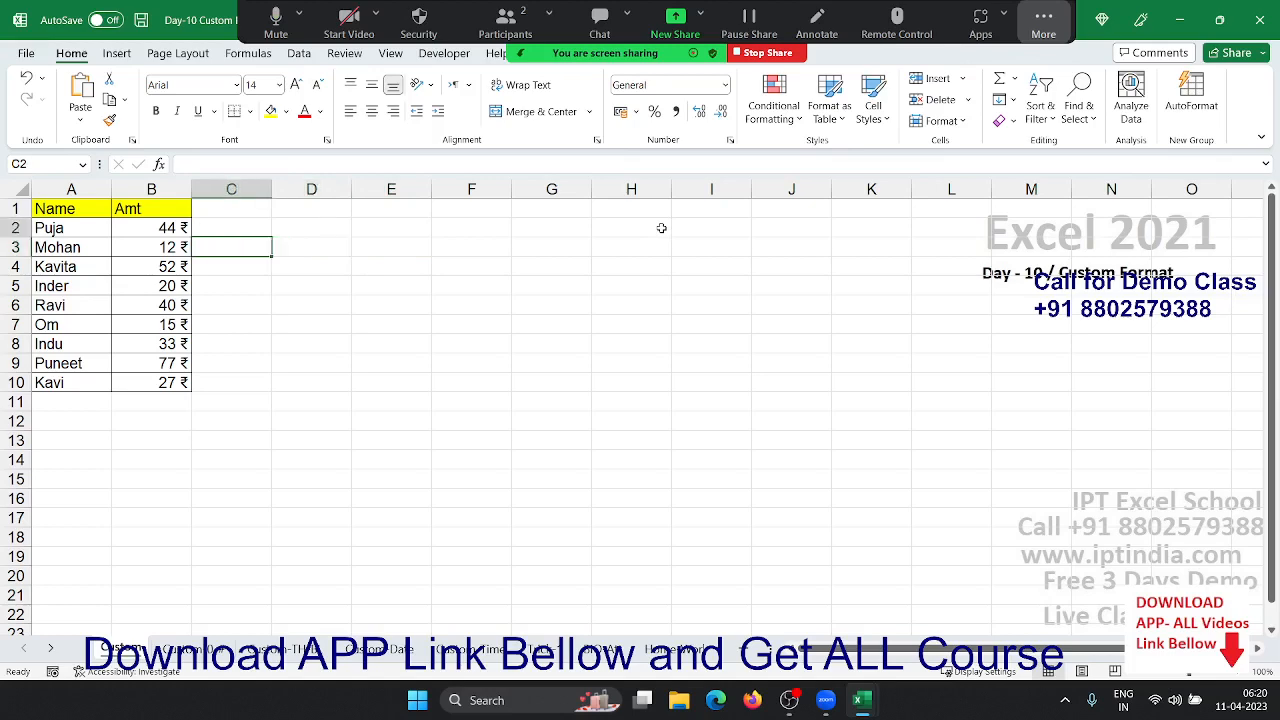
- Apply the custom format "MRP" 0 to the Amt values B2:B10, then select cell E3
key(Up)
key(Left)
key(ctrl+shift+Down)
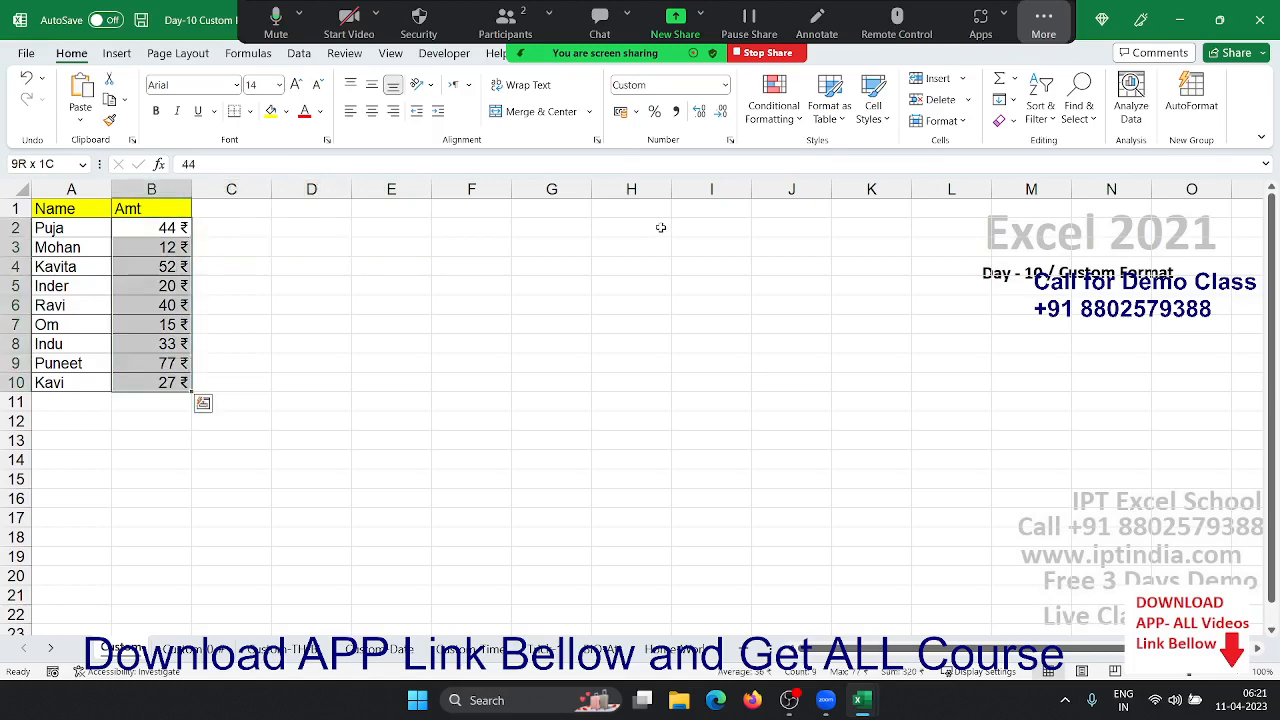
click(731, 141)
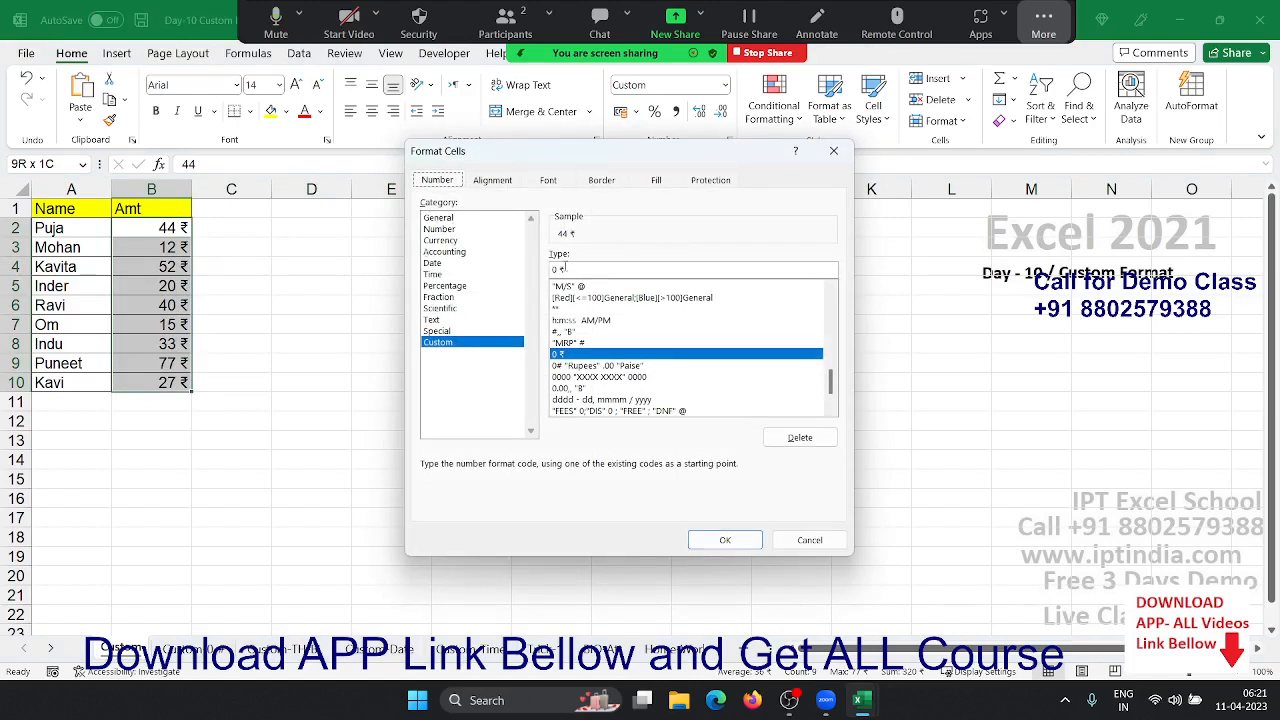
click(562, 269)
drag(578, 272, 553, 270)
key(BackSpace)
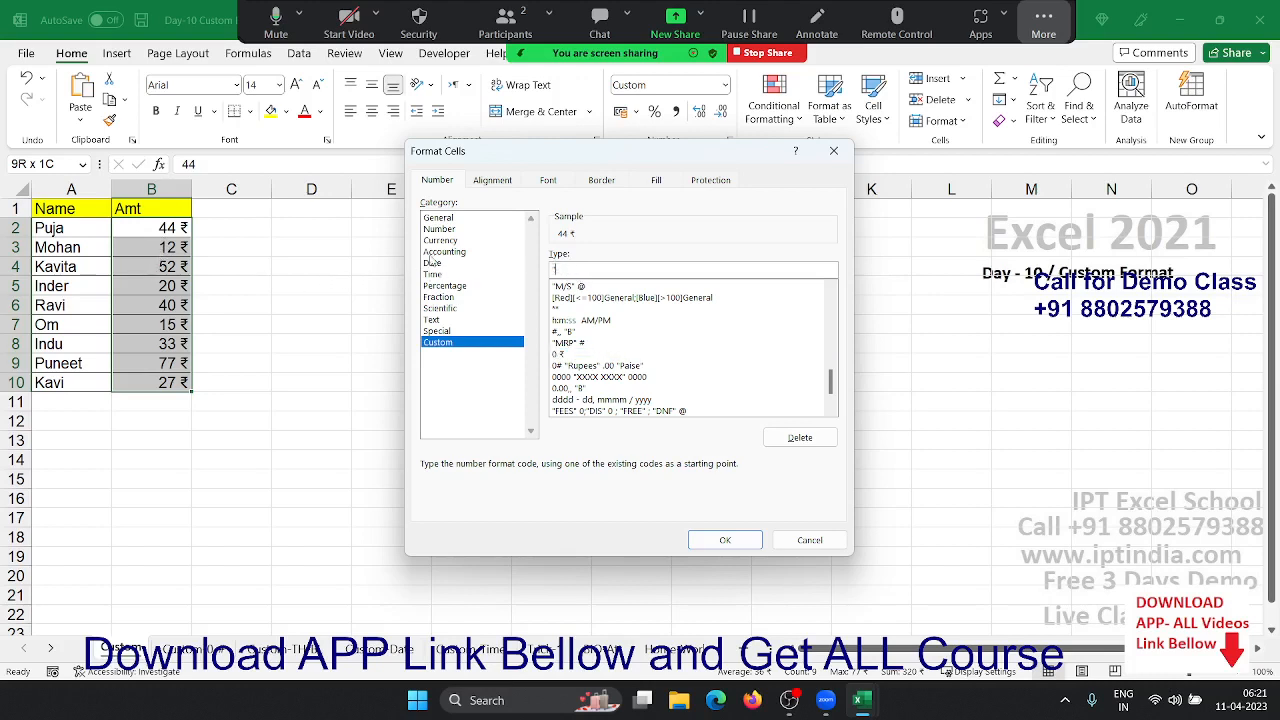
text("MRP" 0)
click(725, 540)
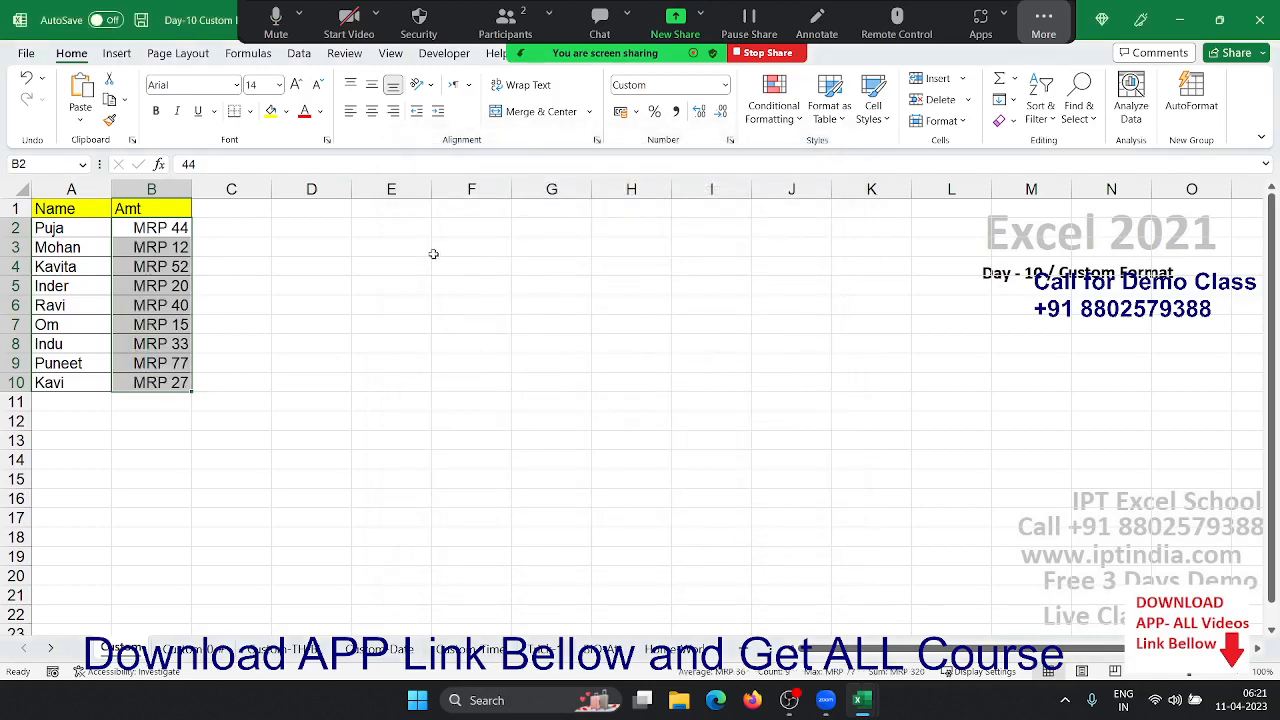
click(428, 252)
- Enter 1500 in cell E3
text(1500)
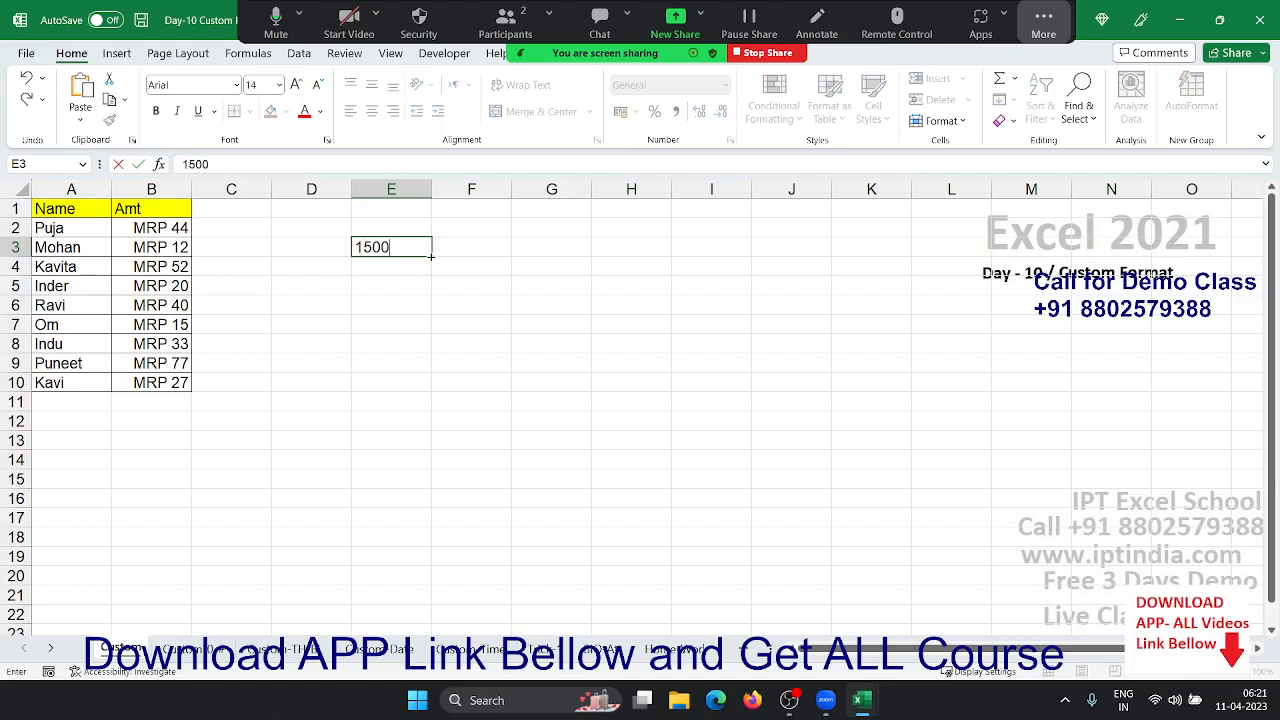
key(Return)
click(429, 254)
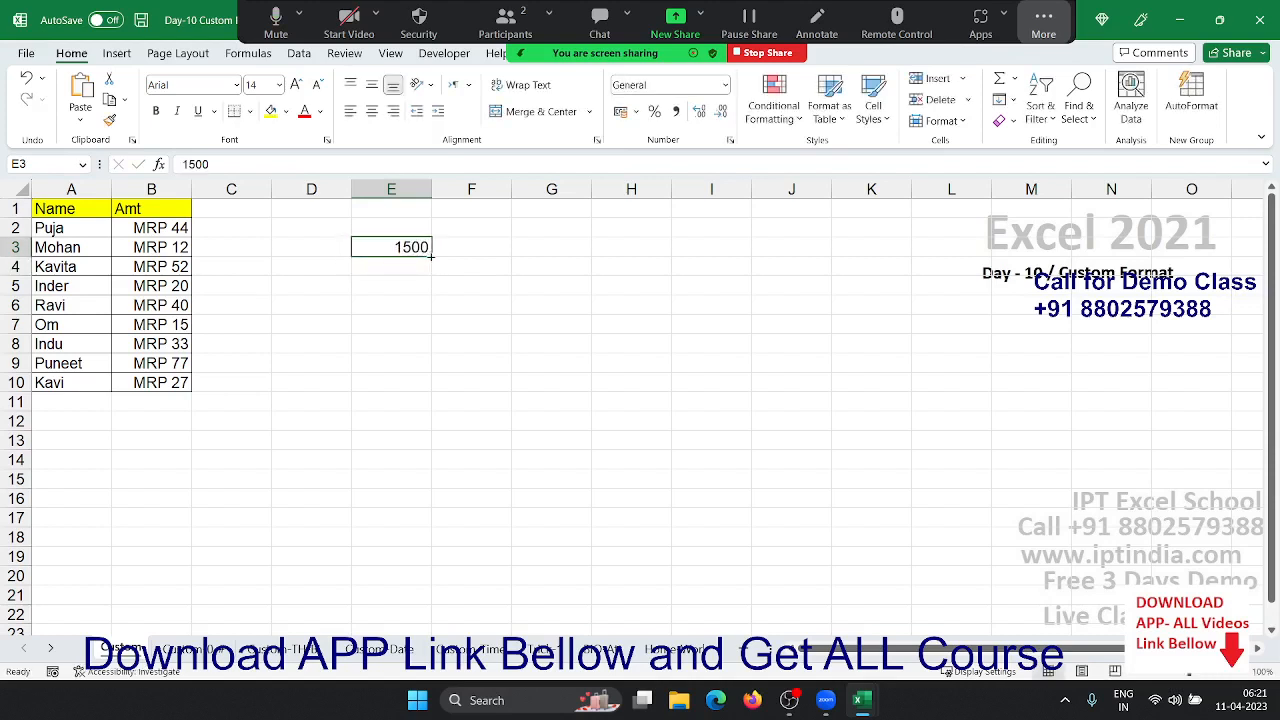
- Give E3 the custom format "AMT" so it shows only the text AMT
click(730, 145)
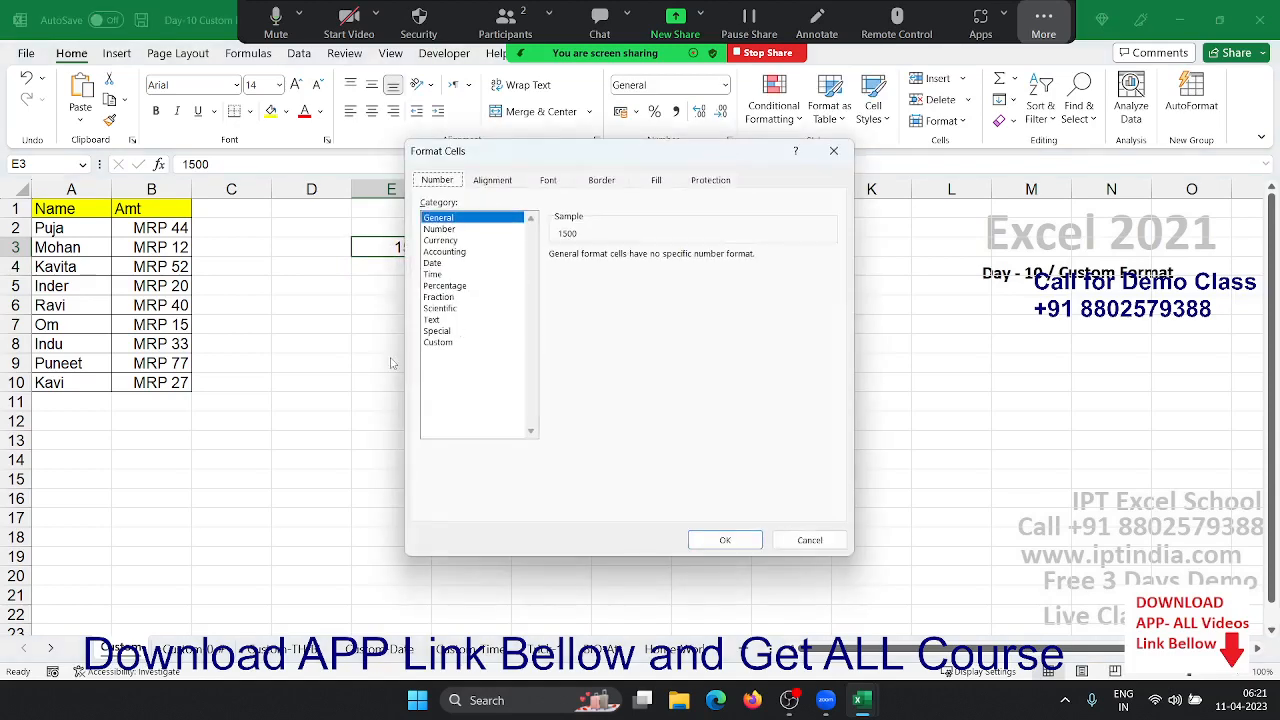
click(437, 331)
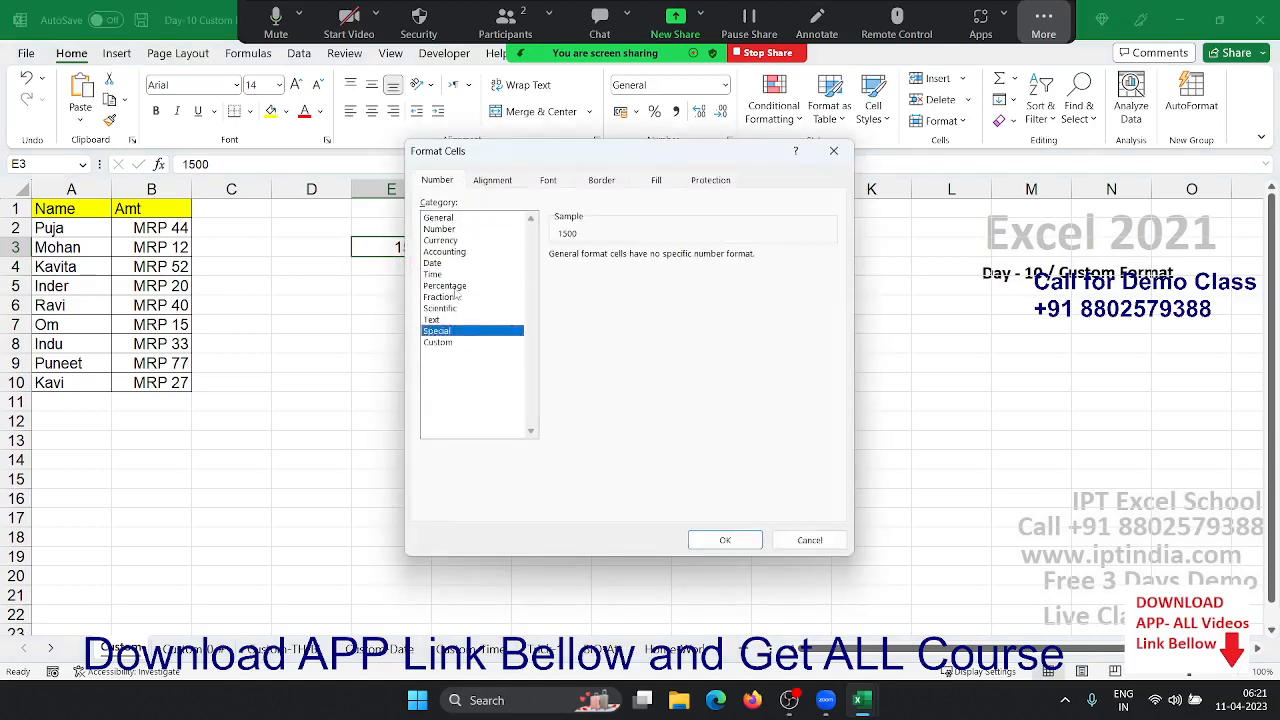
click(440, 343)
double_click(567, 269)
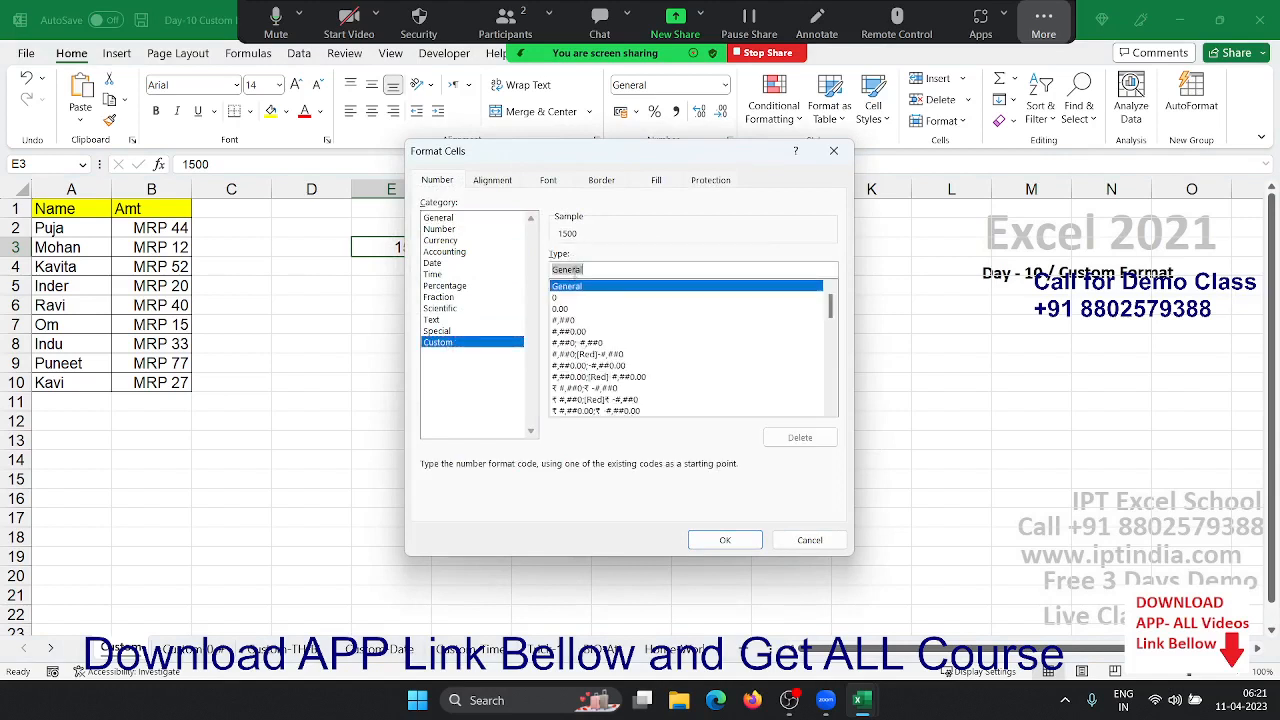
text(")
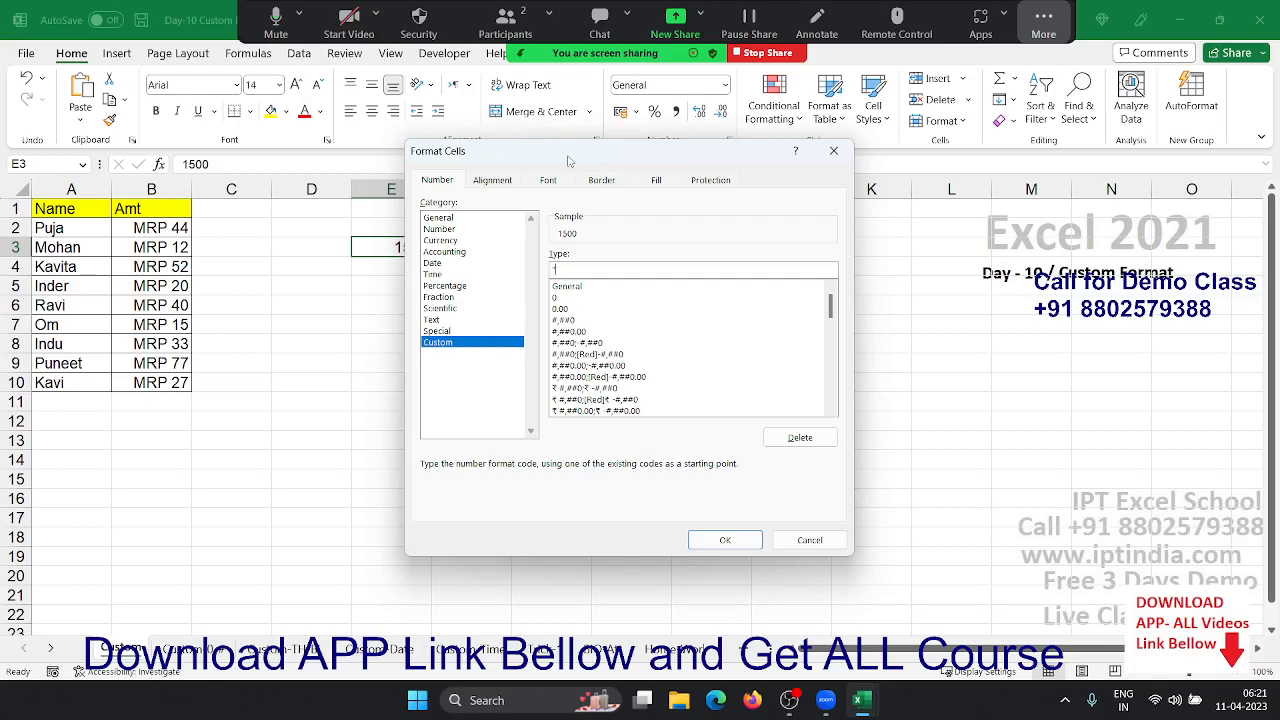
drag(568, 160, 695, 168)
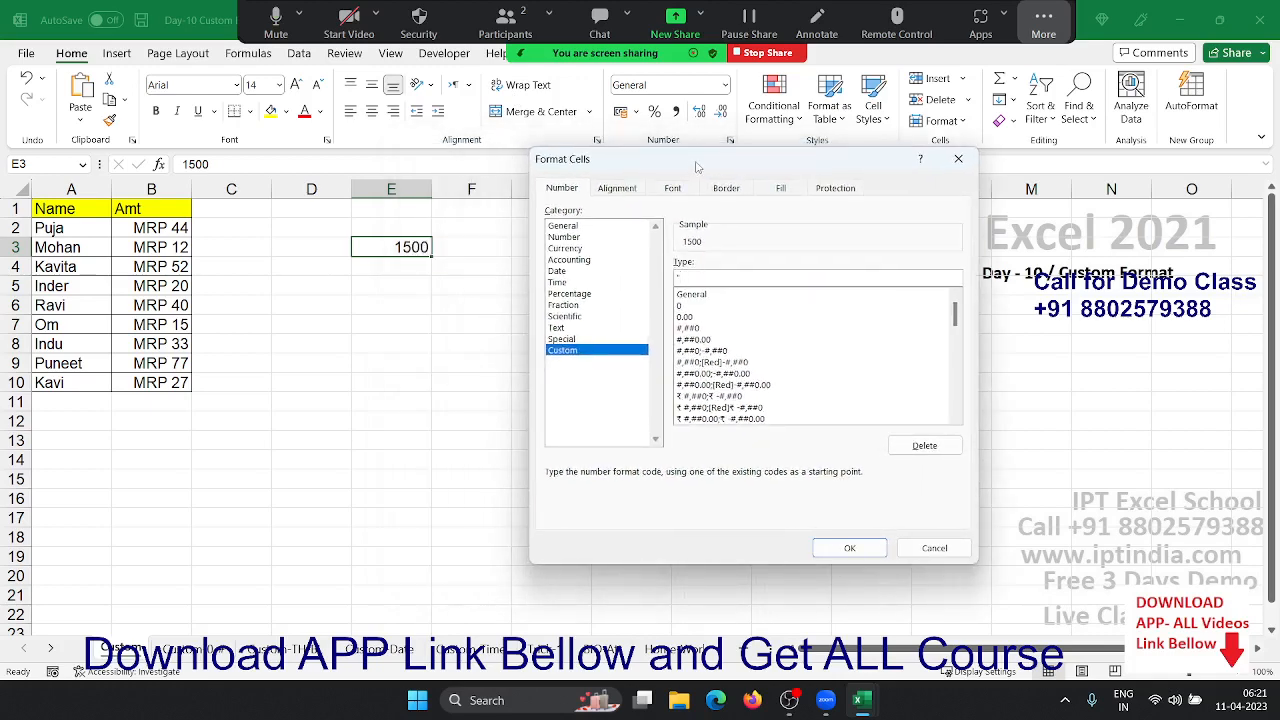
text(AM)
text(I)
text(")
click(876, 546)
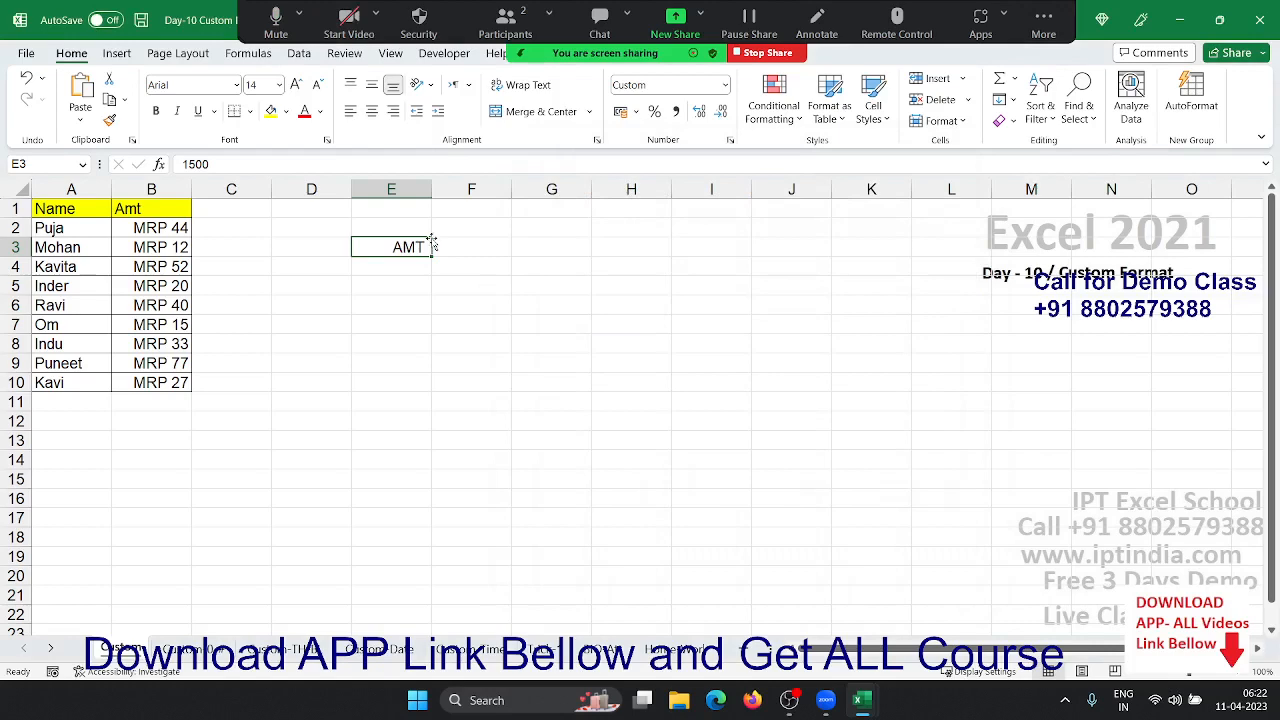
click(731, 140)
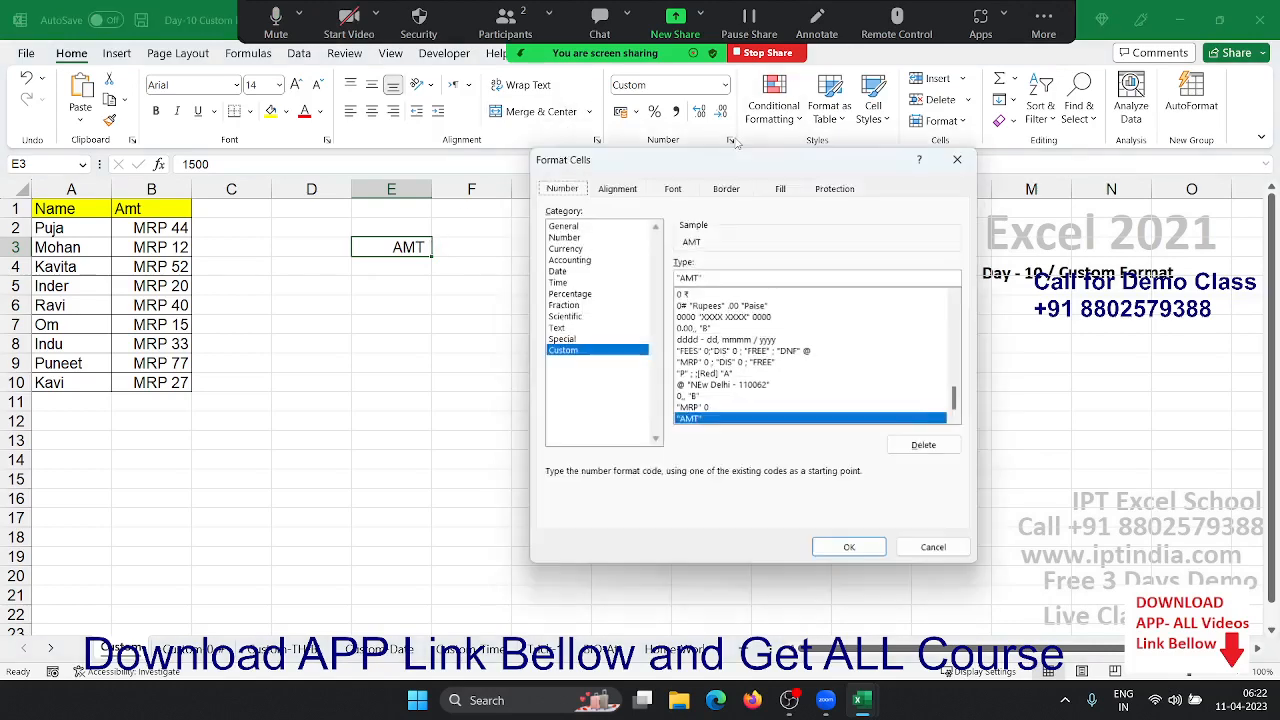
- Change E3's custom format to "AMT" 0, then "AMT" #, so it reads AMT 1500
click(721, 276)
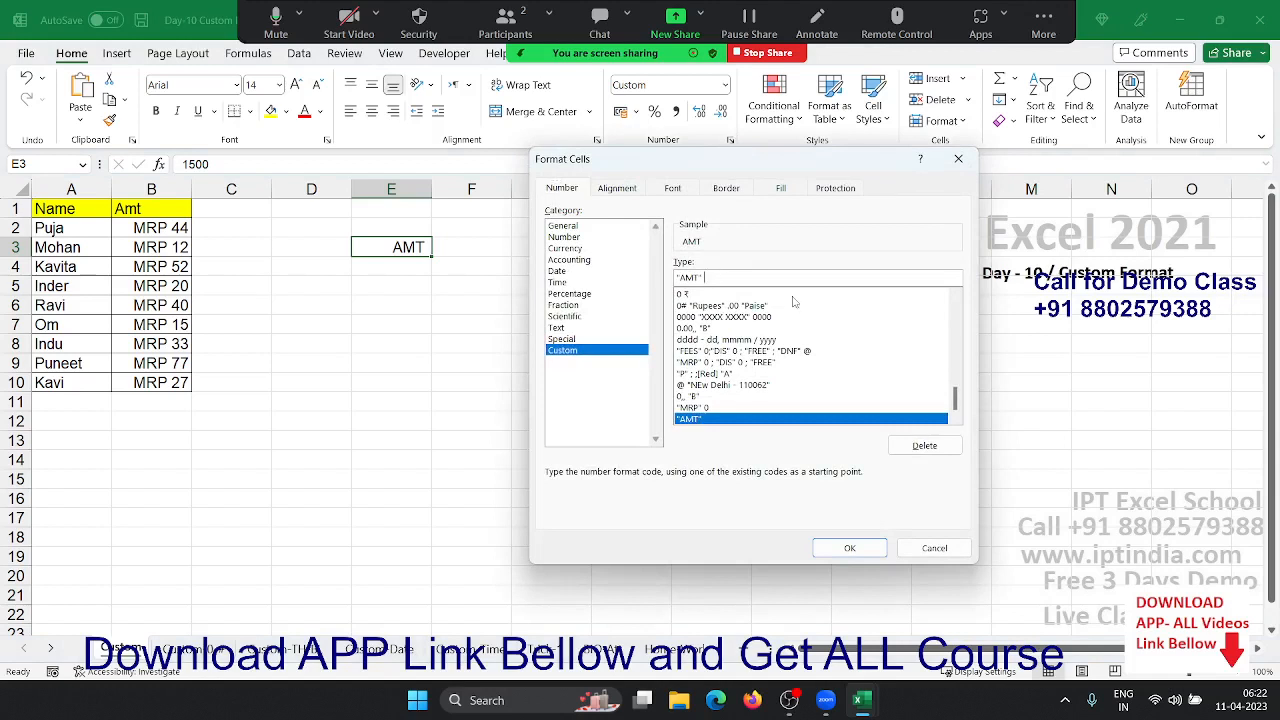
text(0)
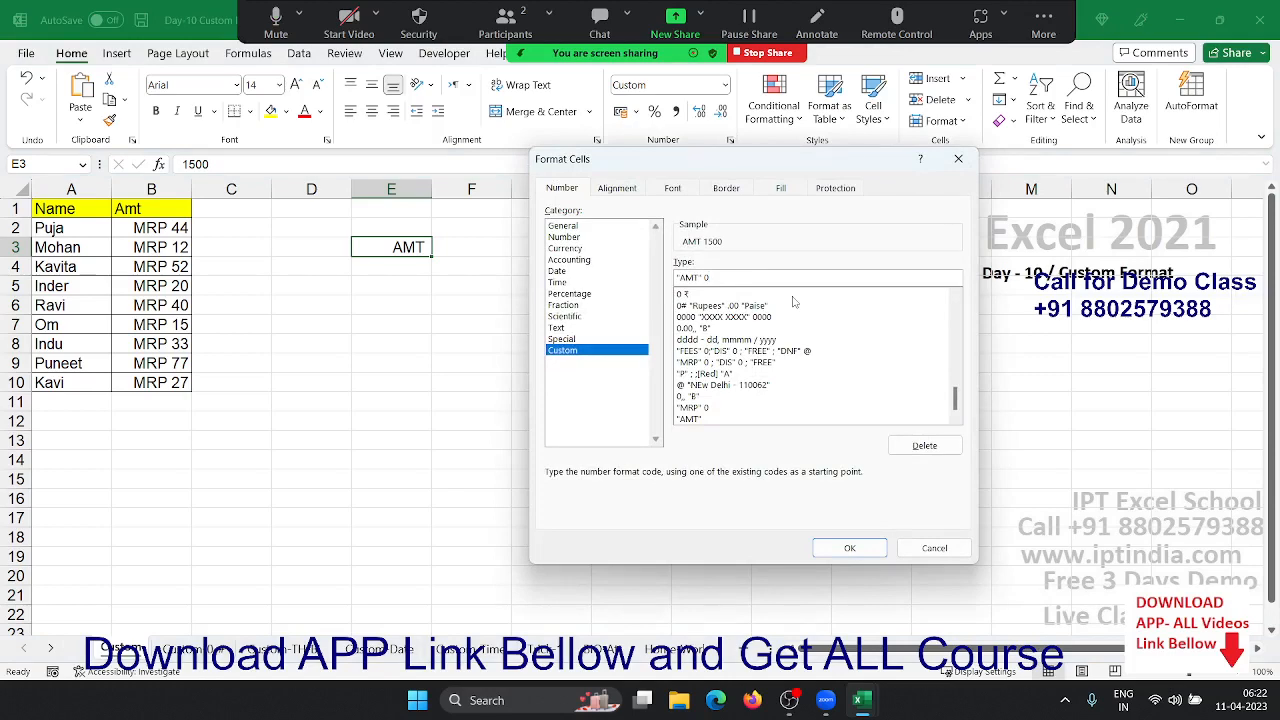
key(Return)
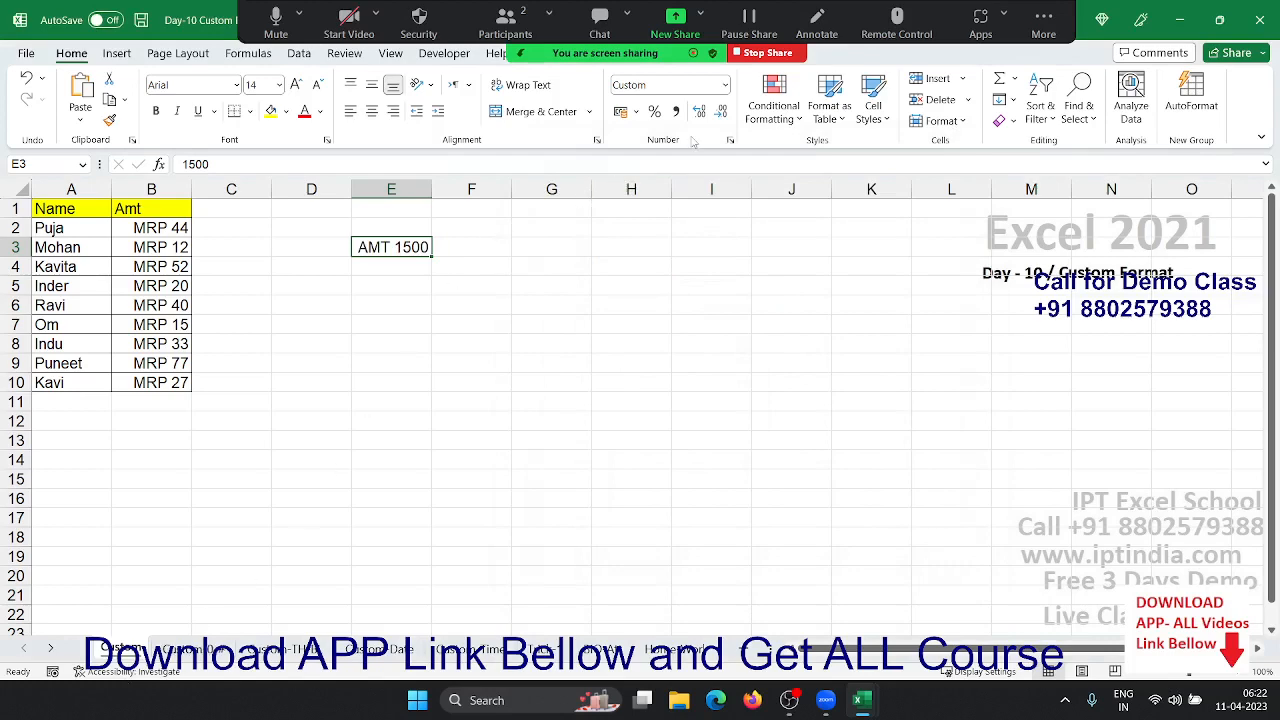
click(730, 140)
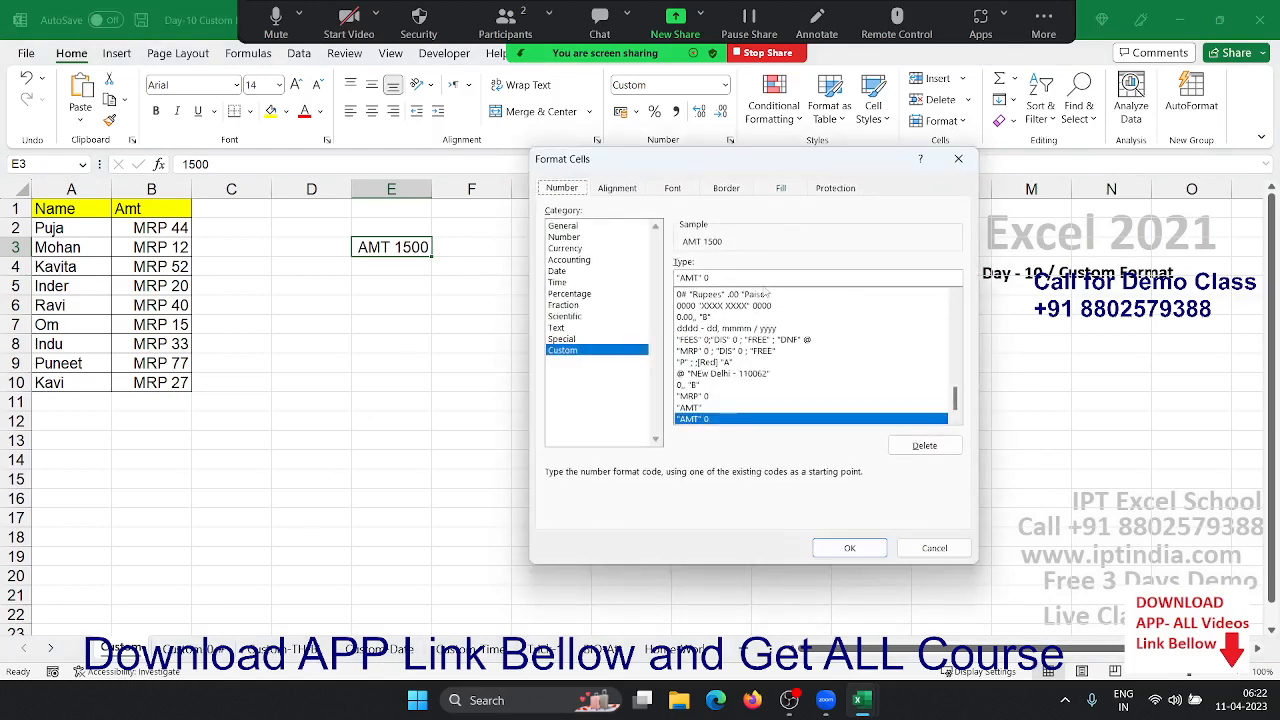
double_click(759, 280)
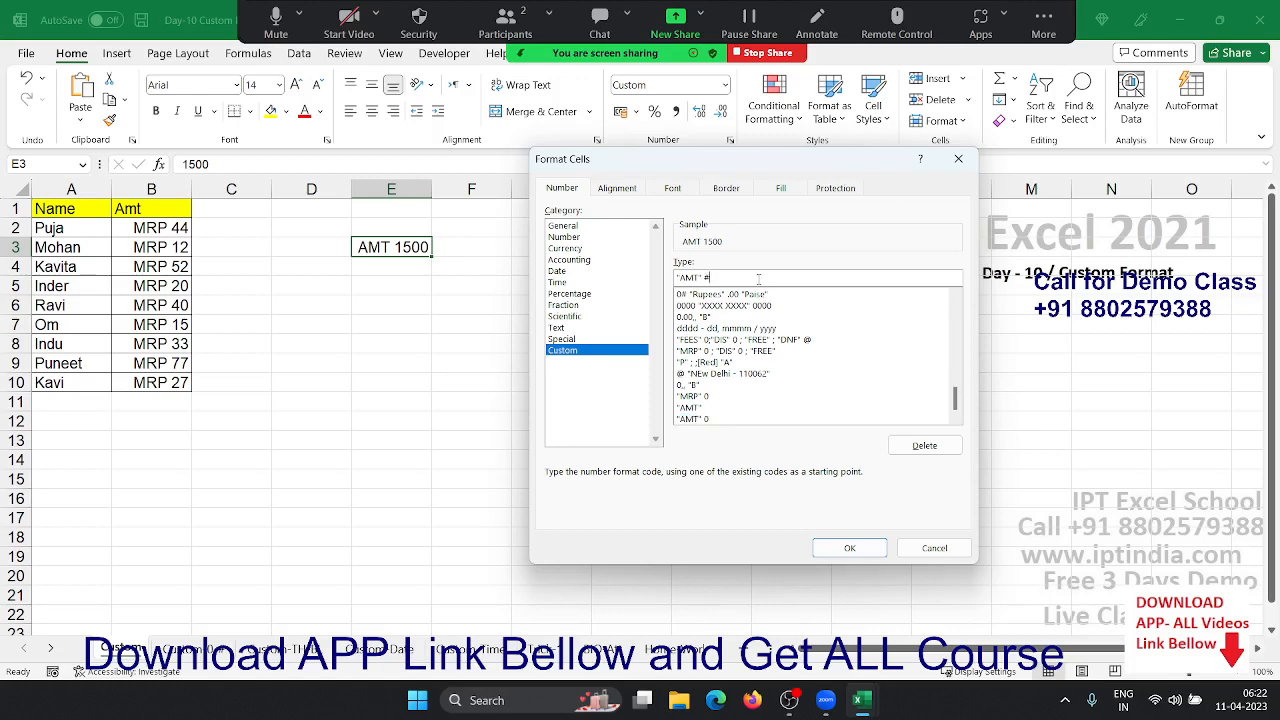
click(817, 547)
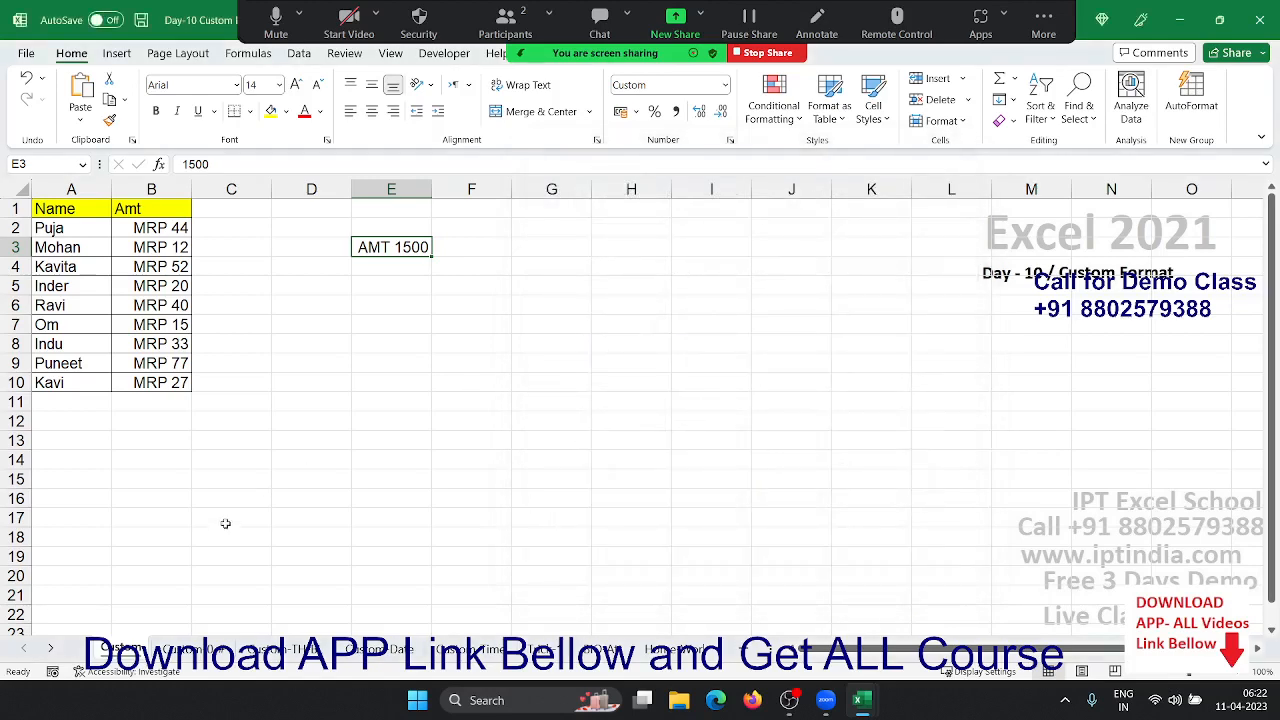
click(733, 143)
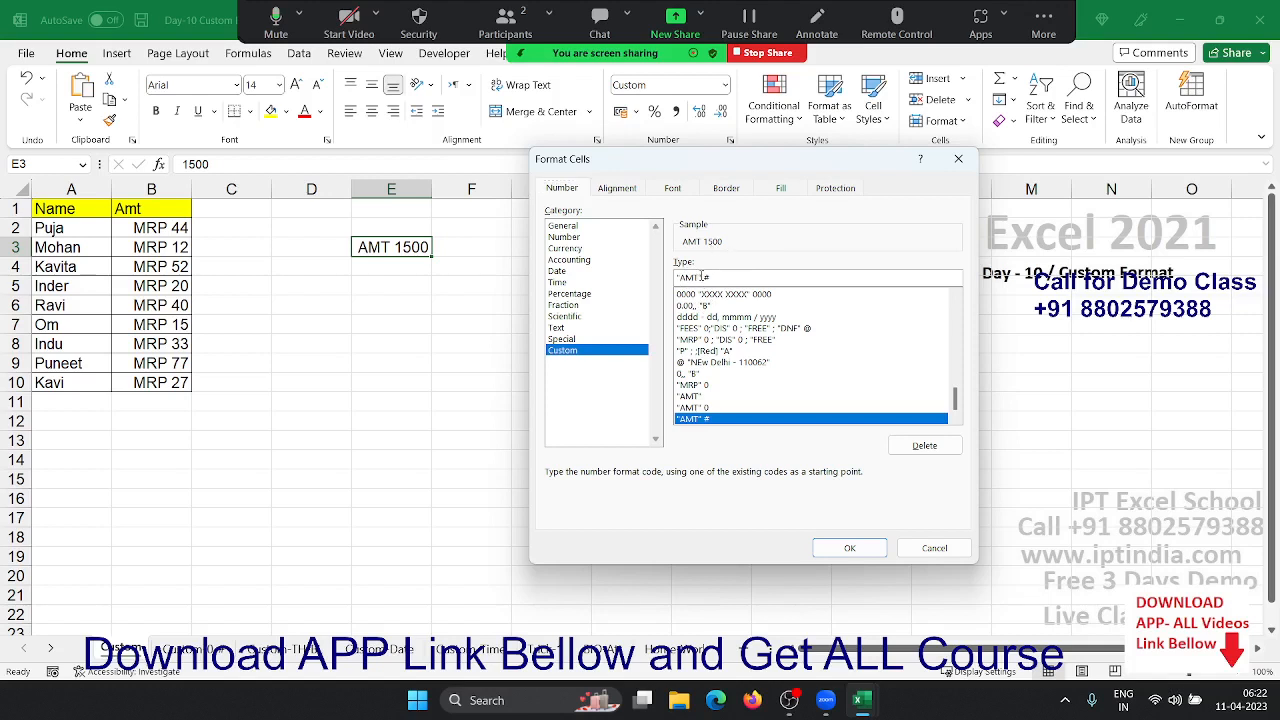
drag(703, 276, 678, 275)
click(706, 278)
click(849, 548)
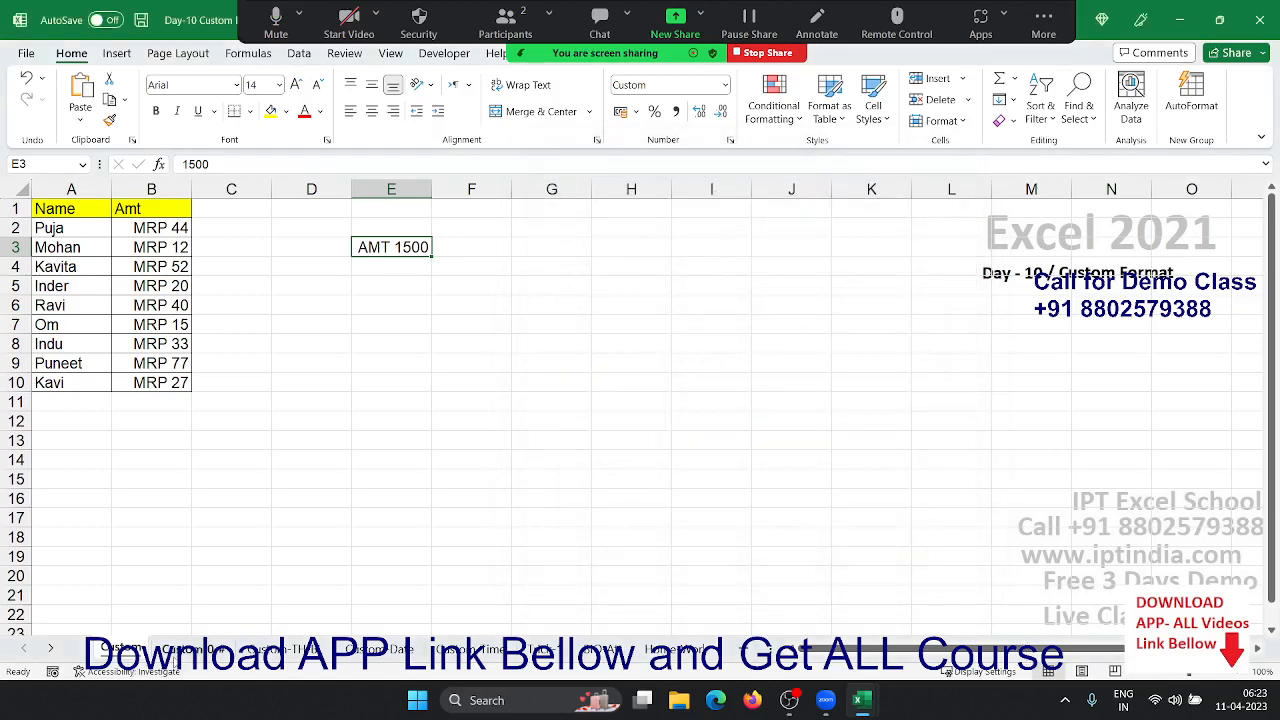
click(190, 649)
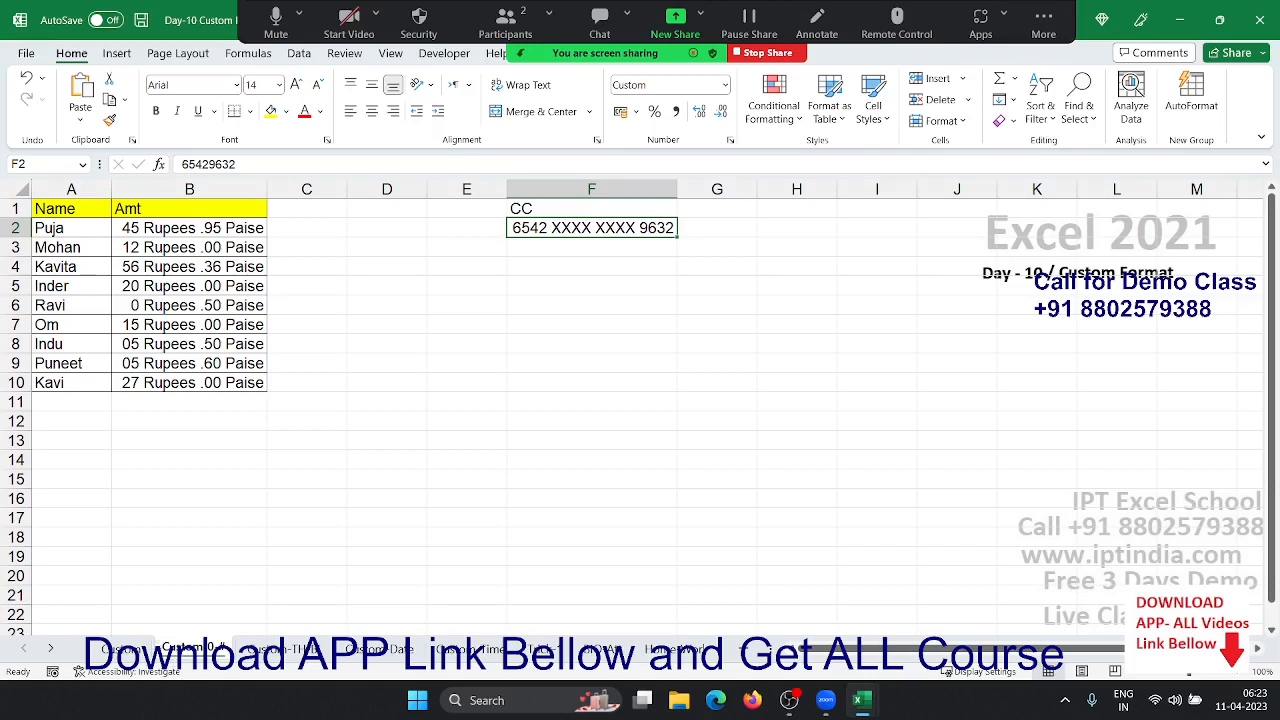
click(138, 649)
click(387, 331)
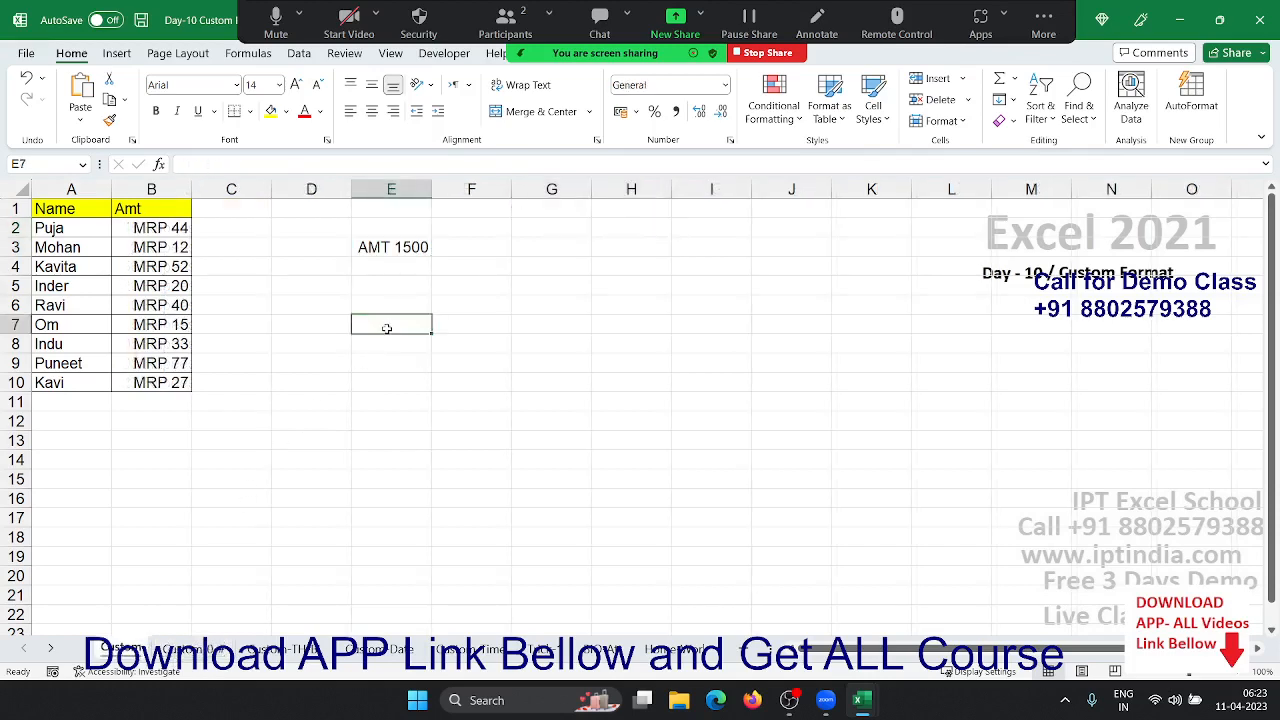
text(1500)
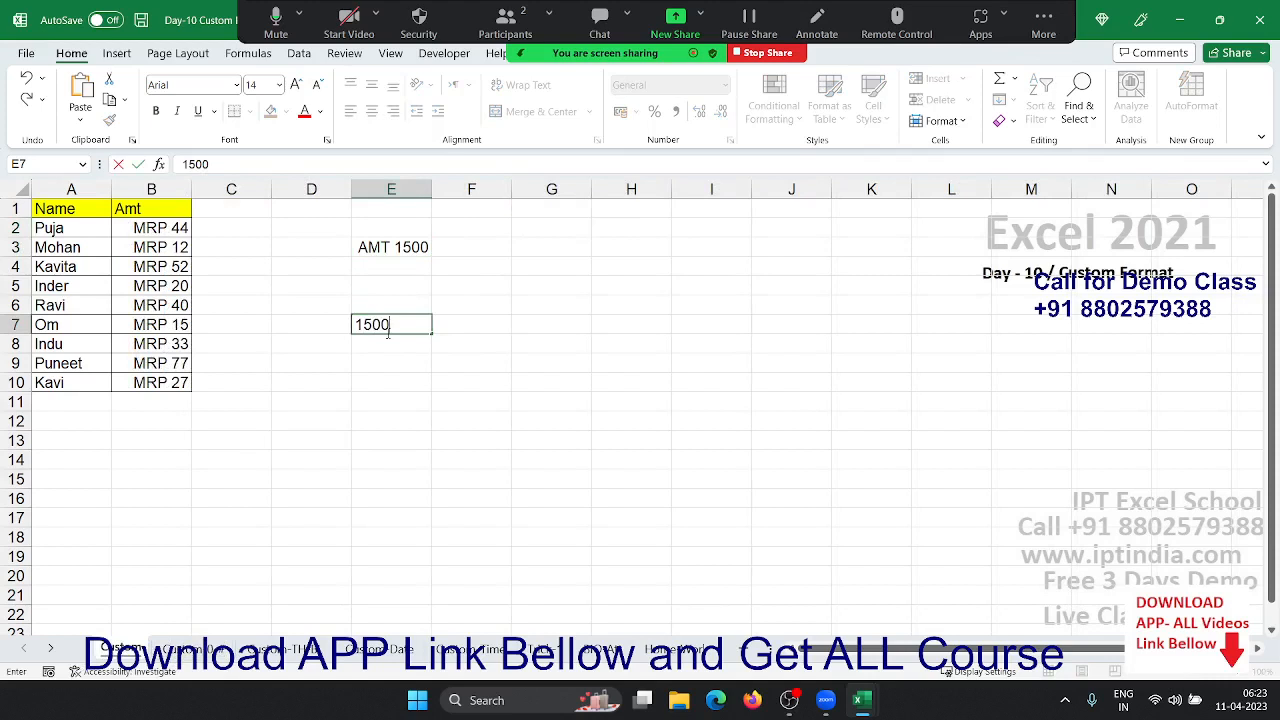
key(Escape)
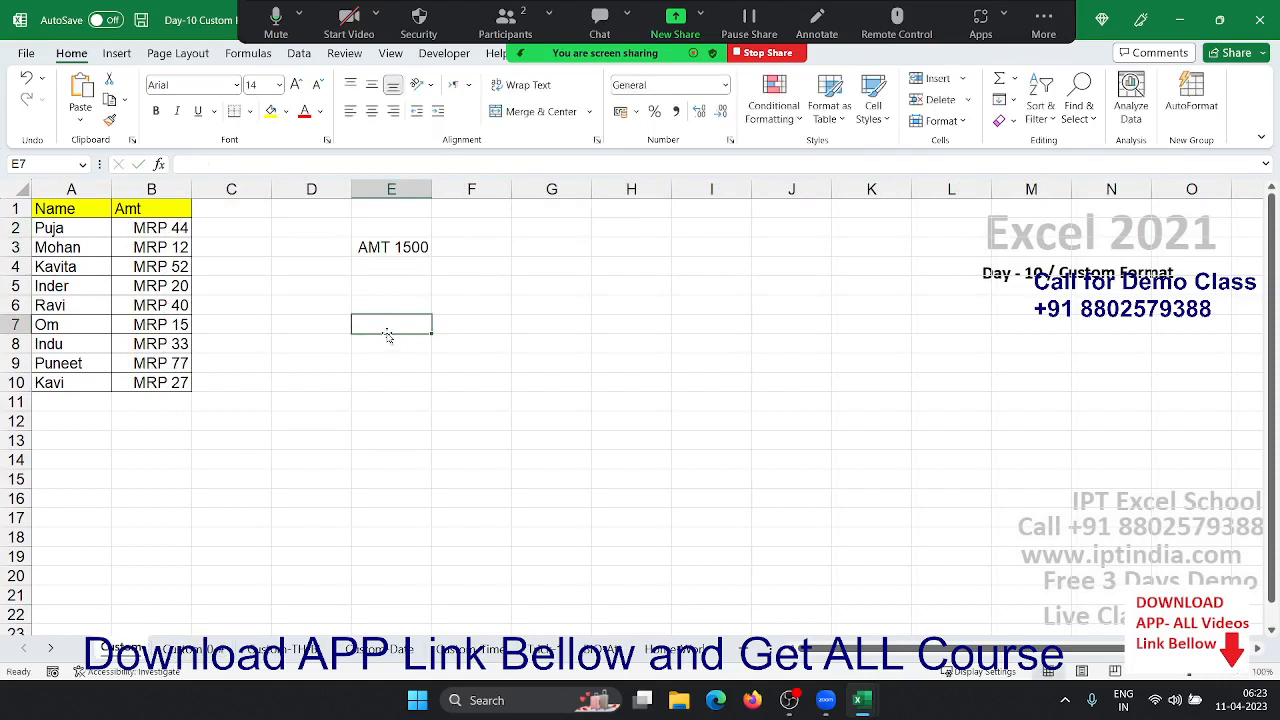
key(Up)
key(Up)
key(Up)
key(Up)
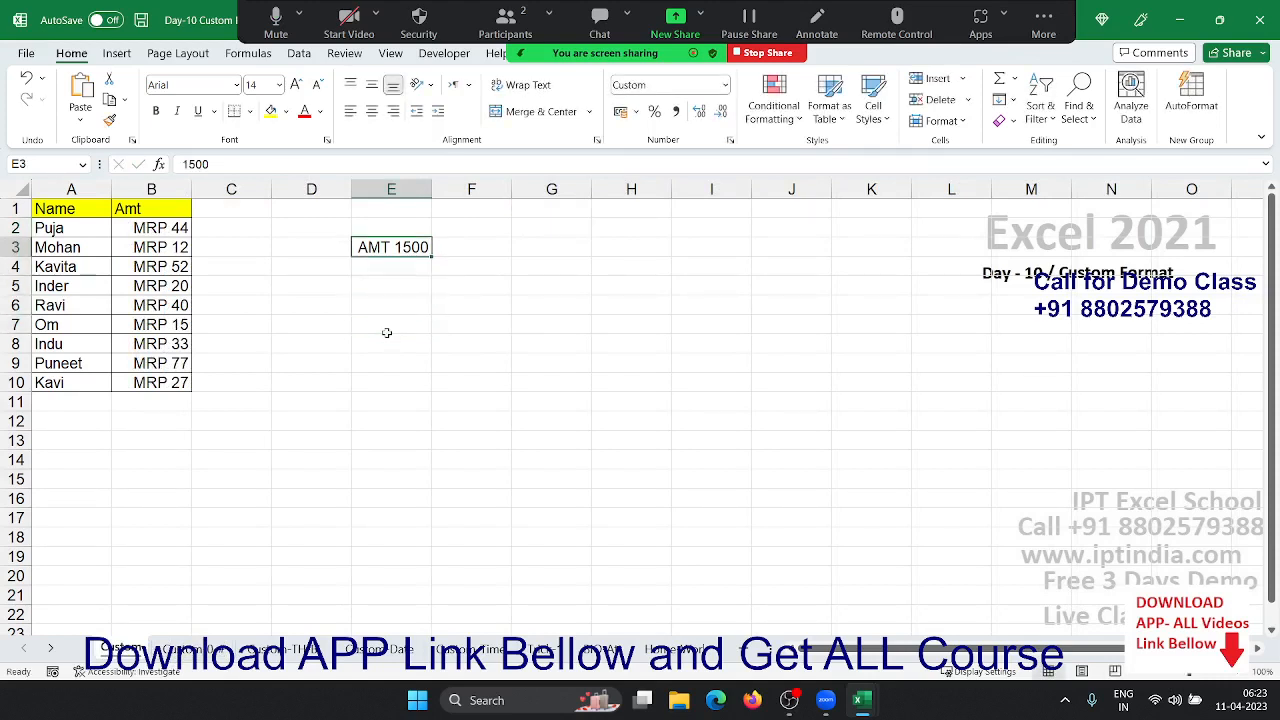
- Replace the value in E3 with 562
text(5)
key(Return)
key(Up)
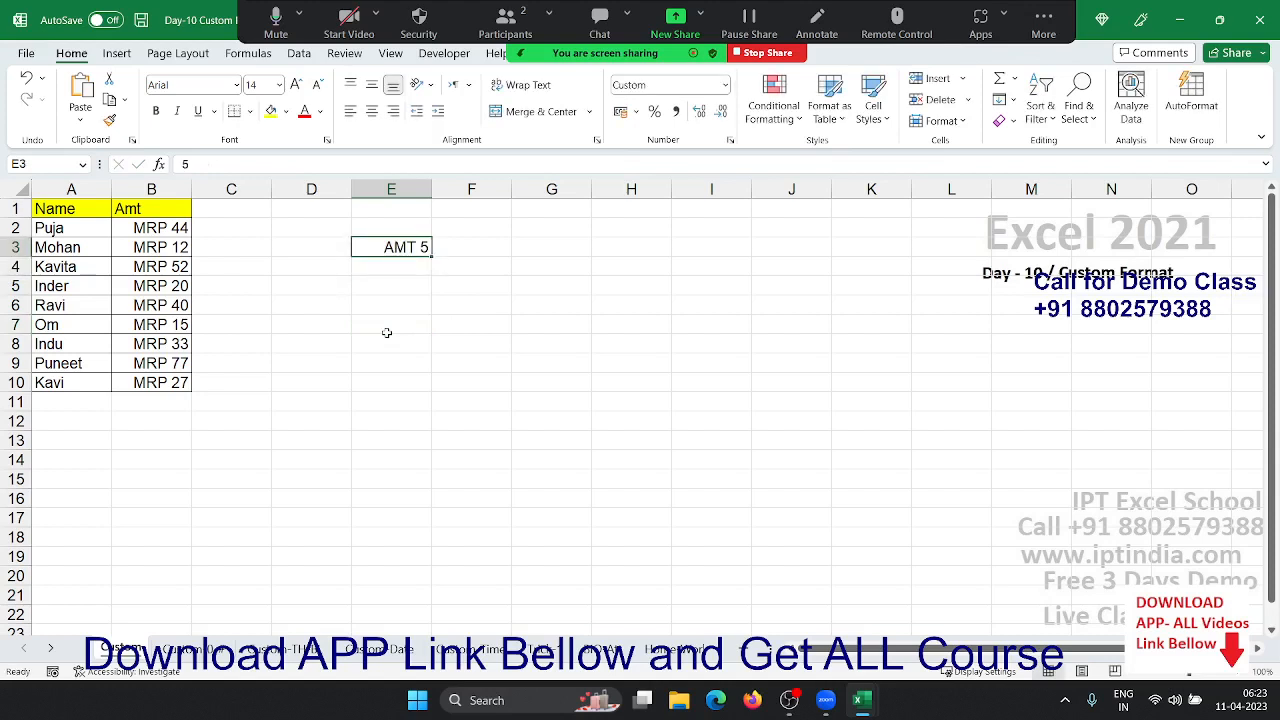
text(562)
key(Return)
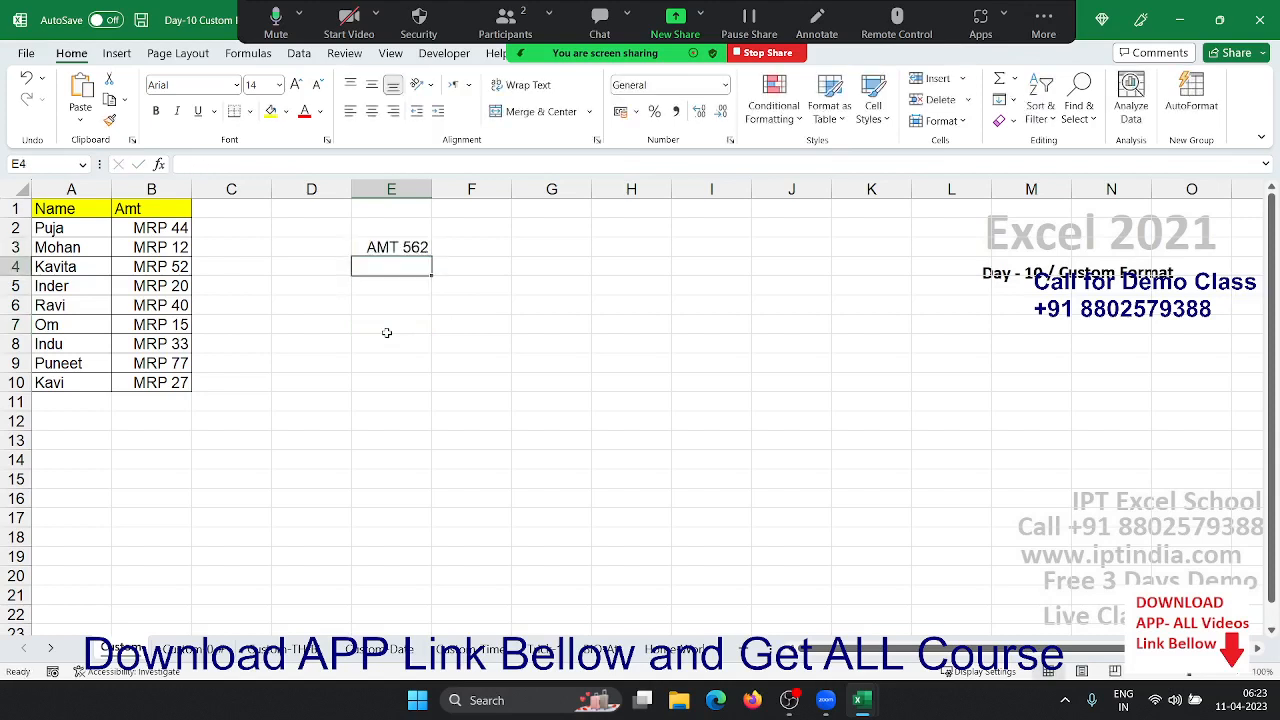
key(Up)
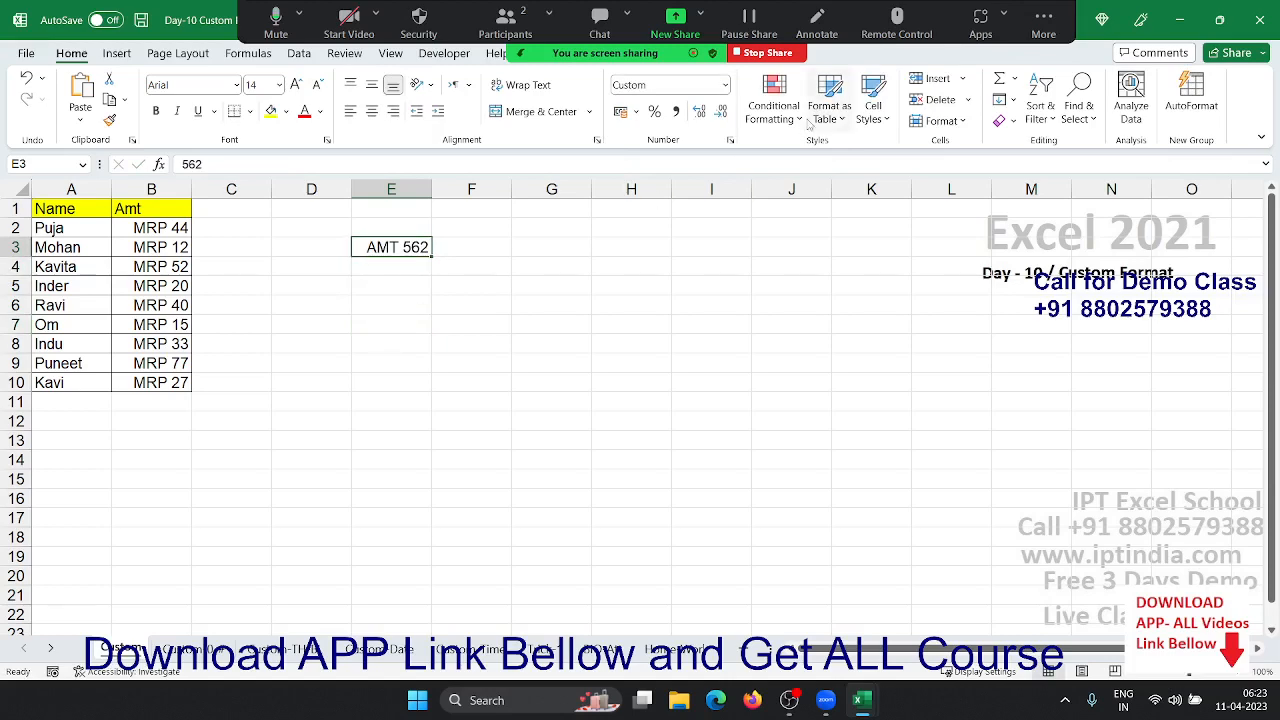
- Change E3's custom format to "AMT" 000 to pad the number to three digits
click(731, 140)
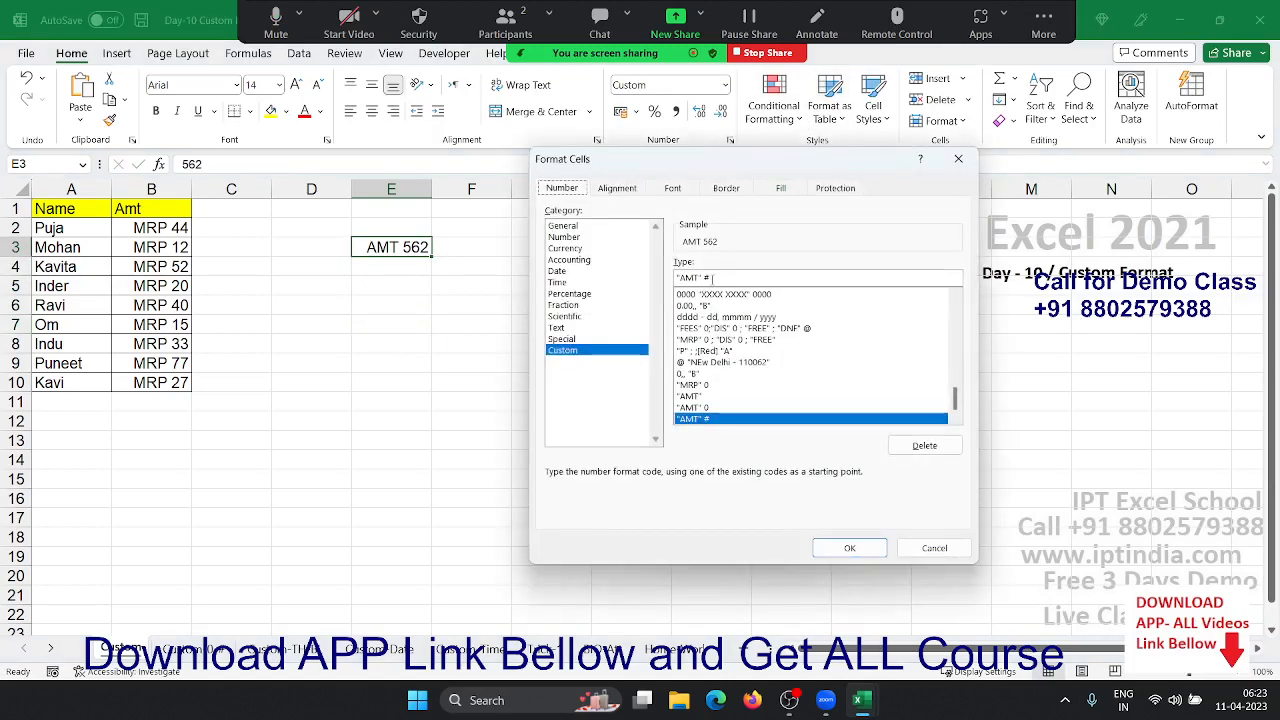
double_click(711, 277)
text(0)
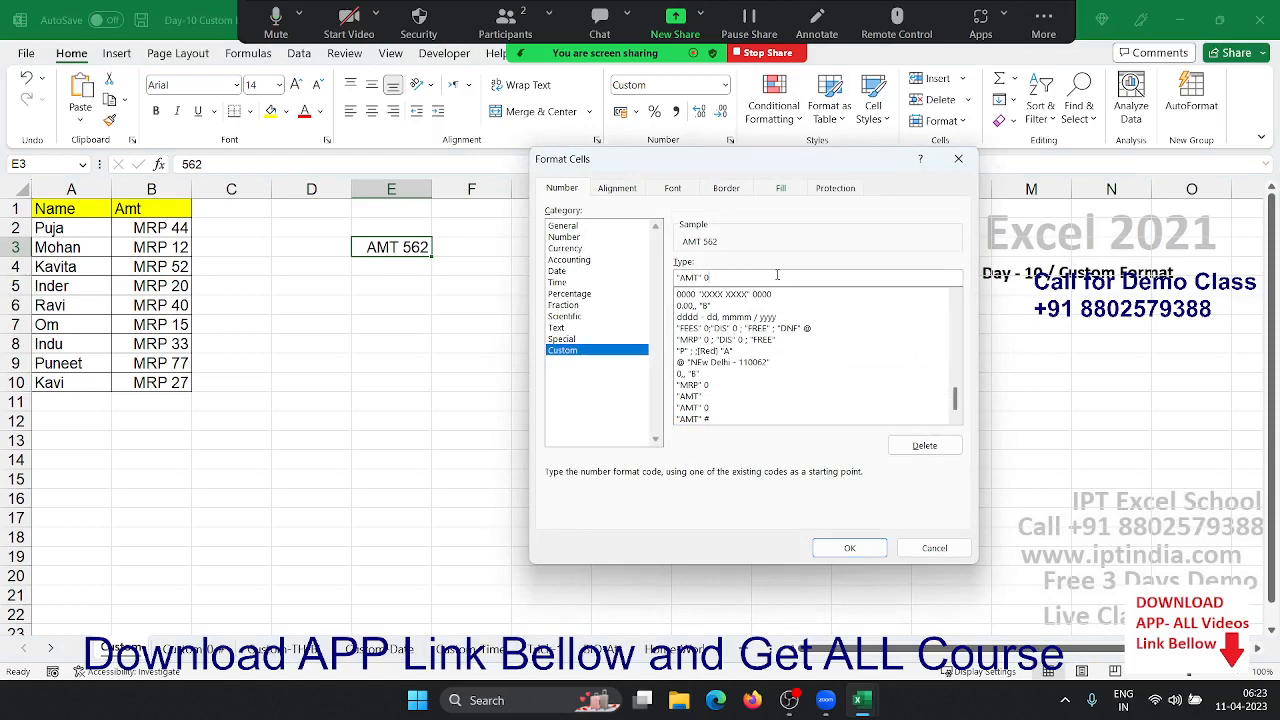
key(Return)
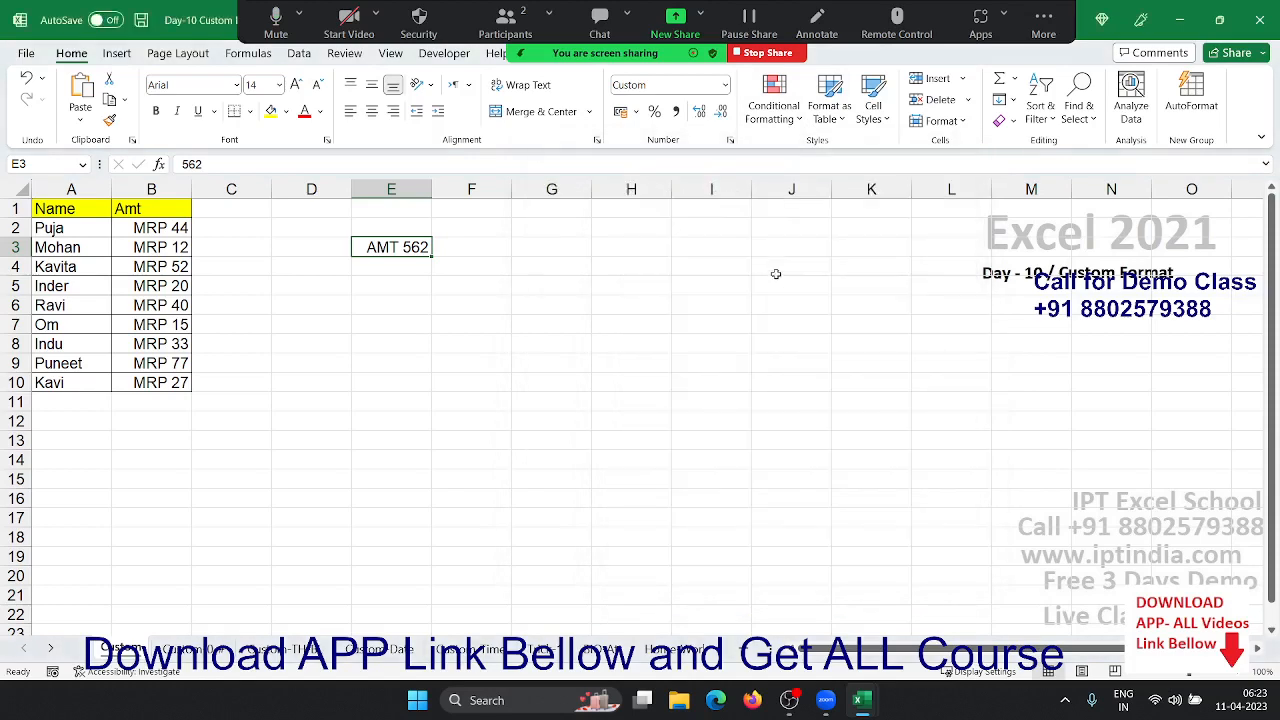
click(730, 140)
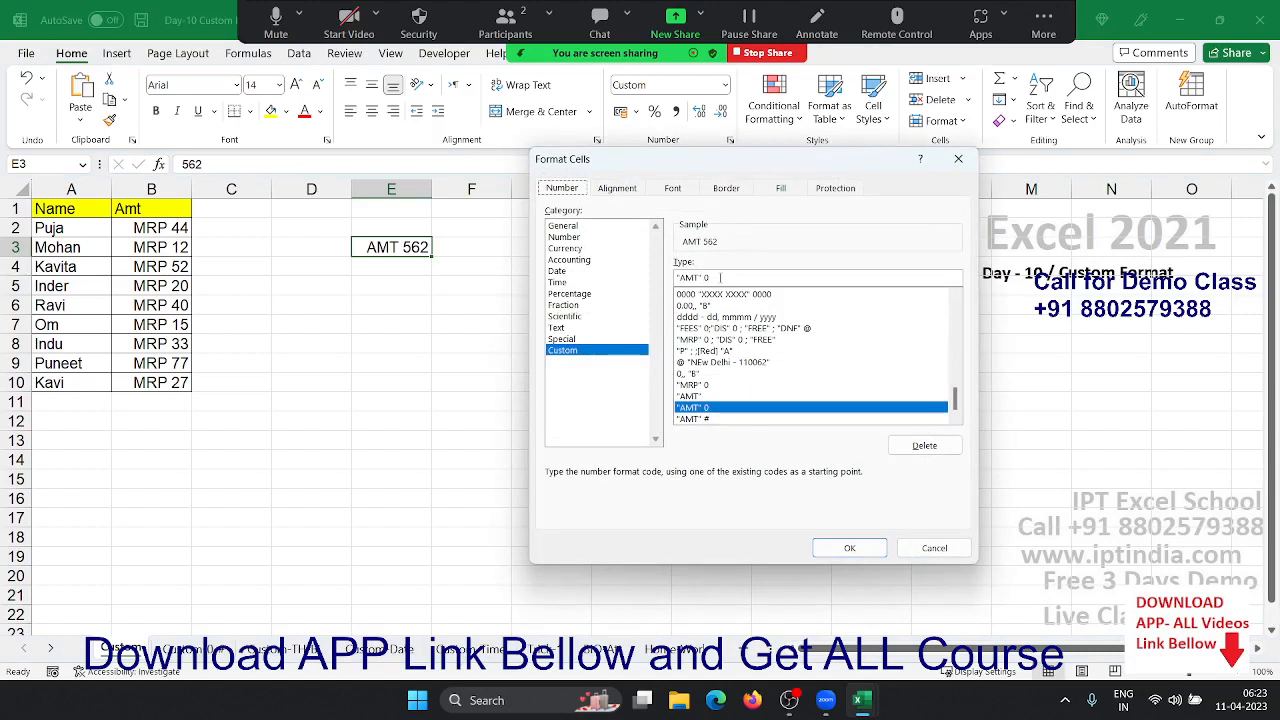
text(00)
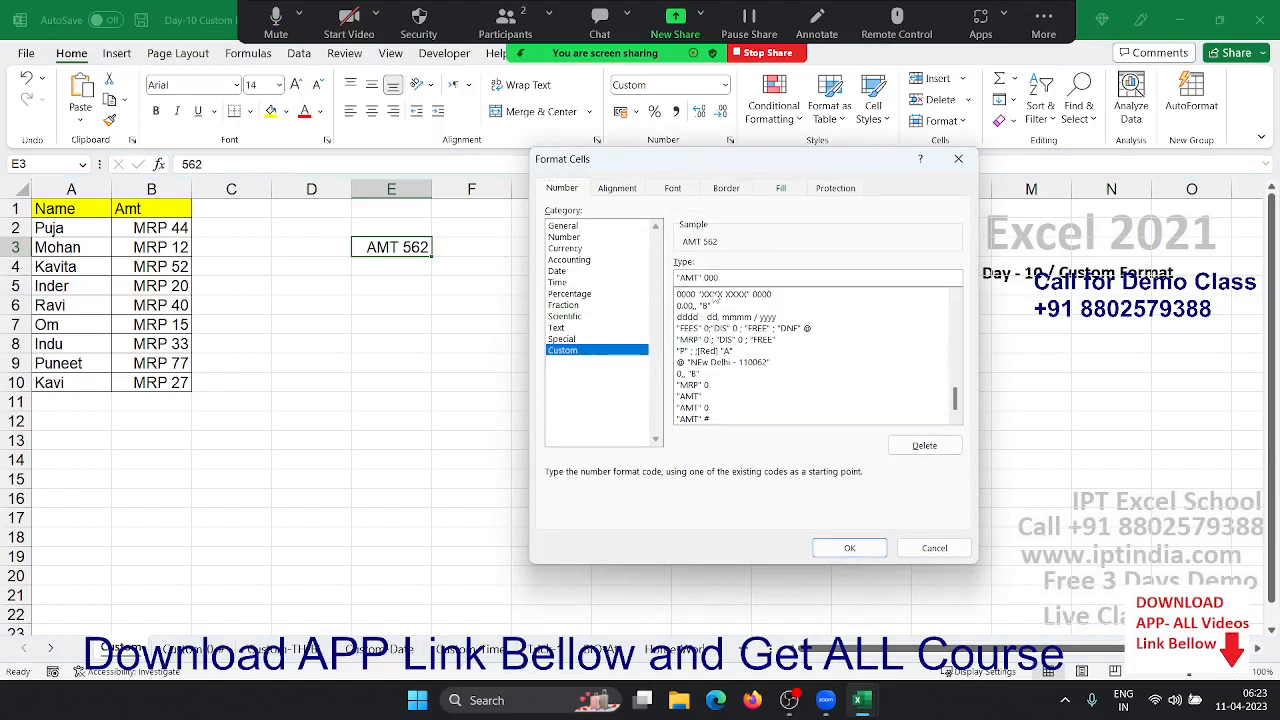
click(849, 548)
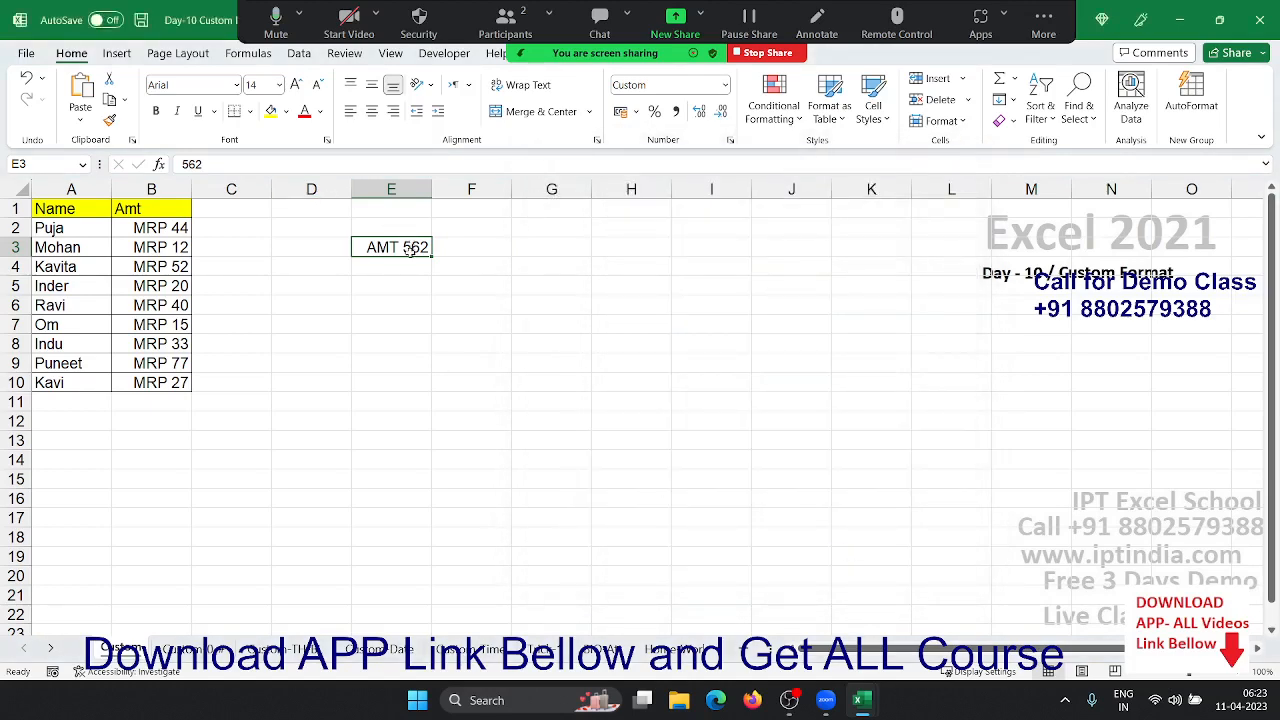
- Enter 5 in cell E3
text(5)
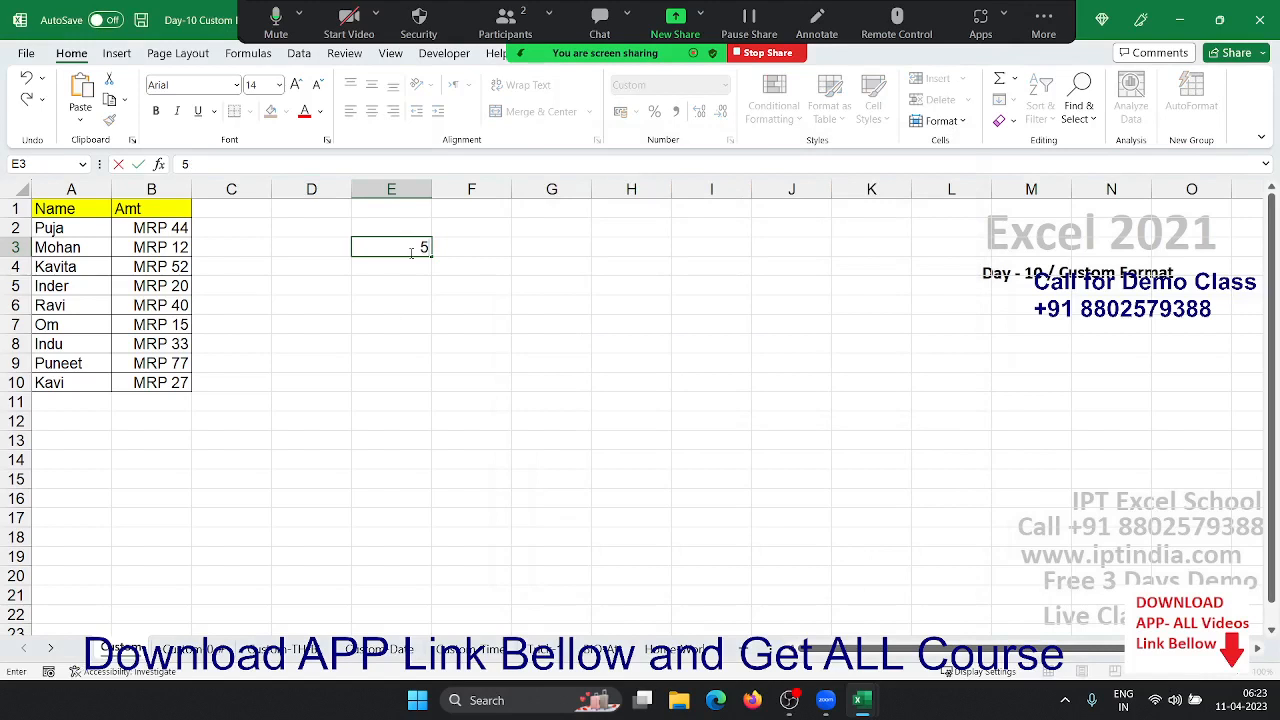
key(Return)
key(Up)
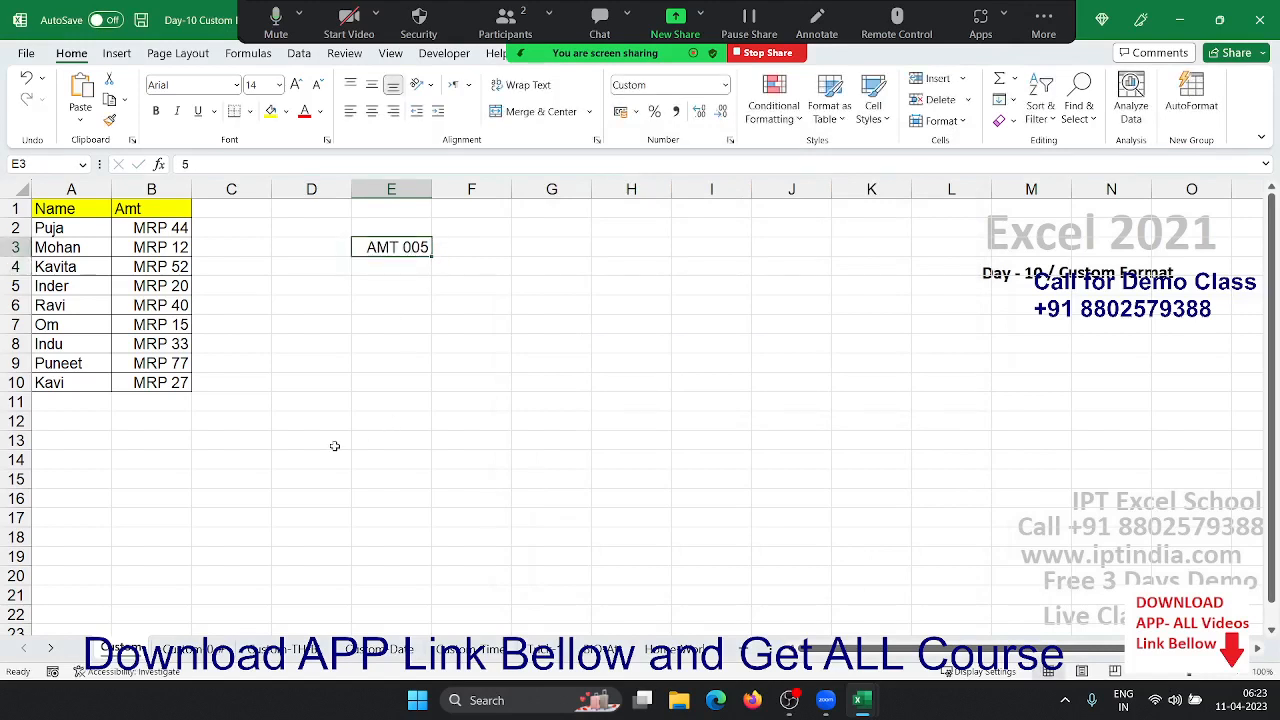
- Format E3 with the custom code "MRP" ##### to show MRP 5, then open the Custom 0.1 sheet
click(730, 143)
click(712, 293)
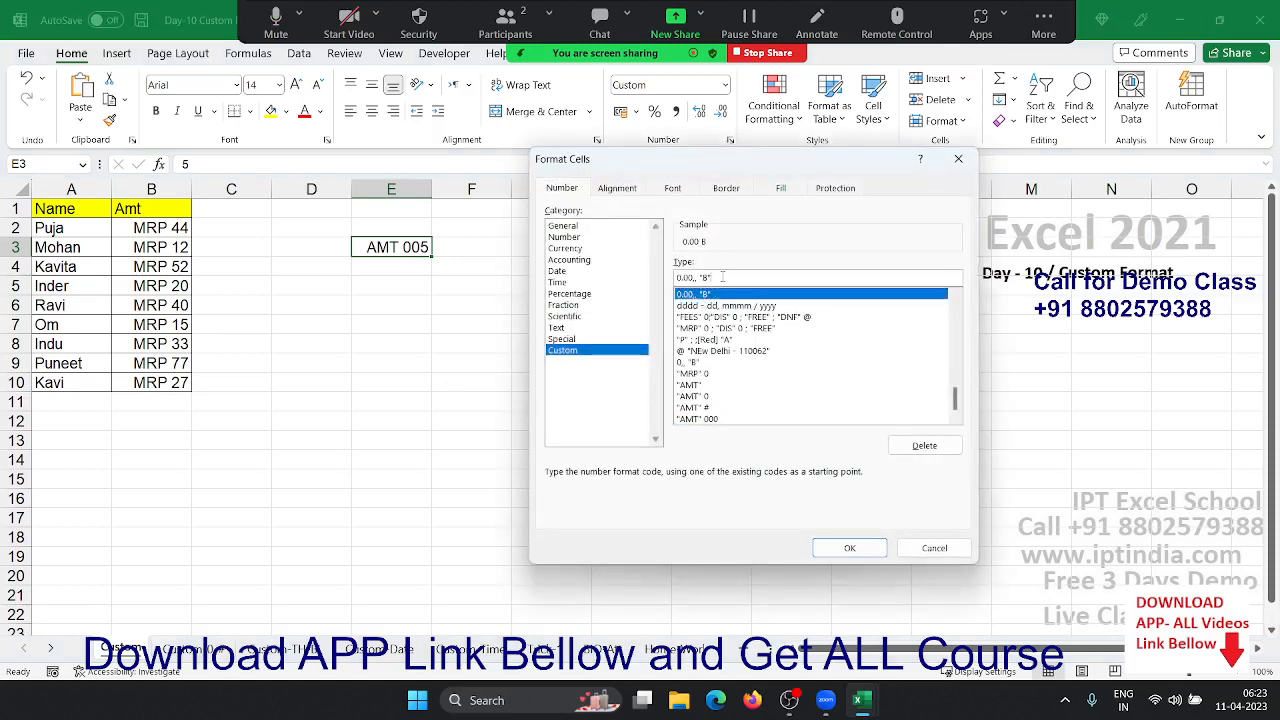
click(698, 373)
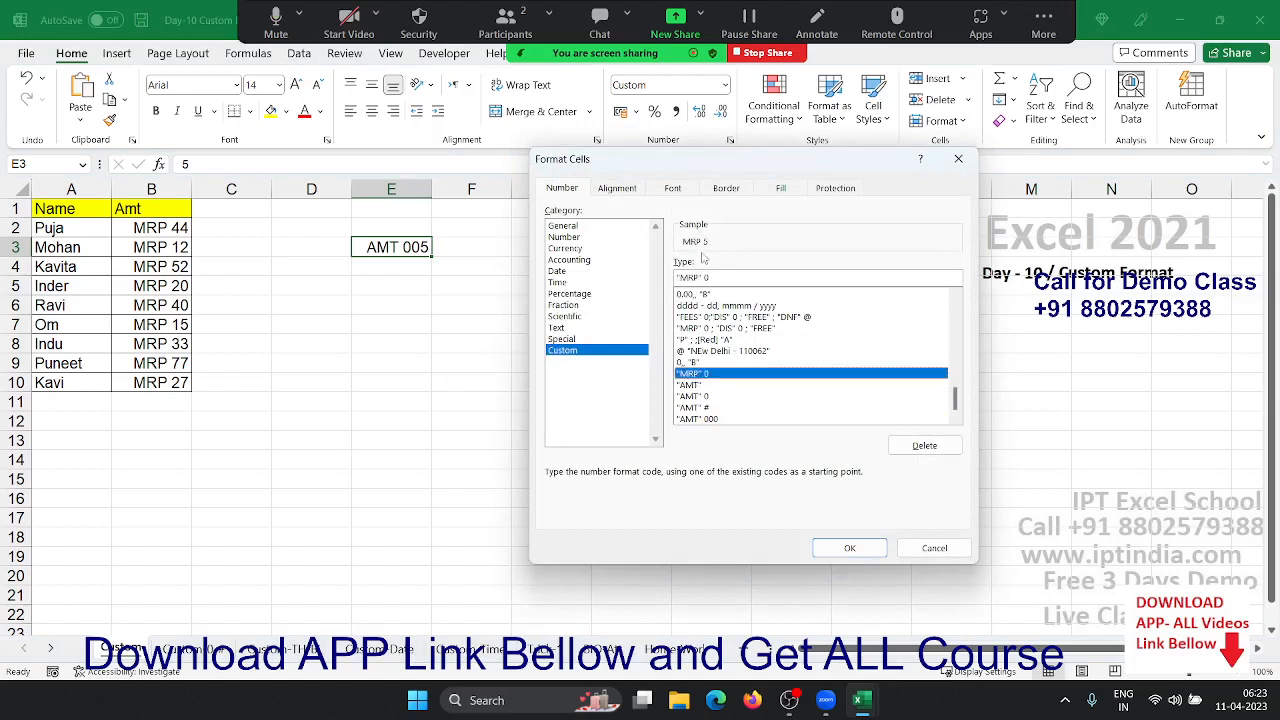
double_click(710, 278)
text(#####)
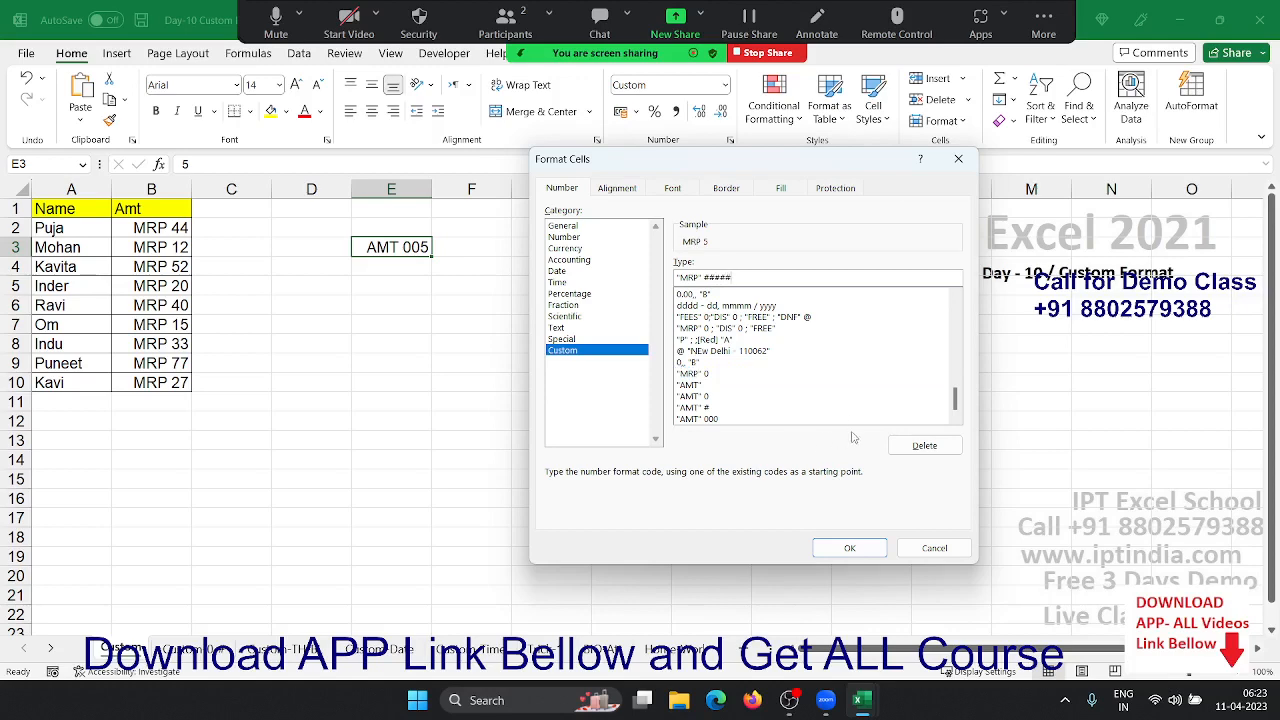
click(867, 548)
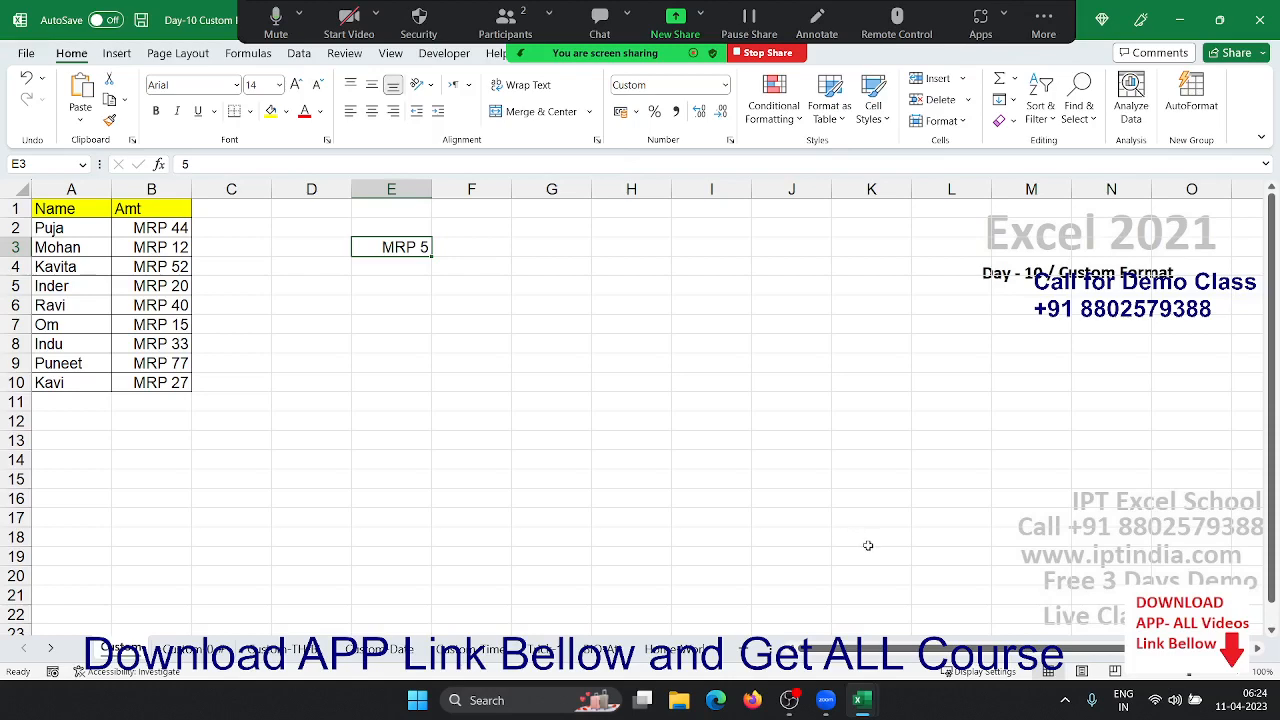
click(195, 648)
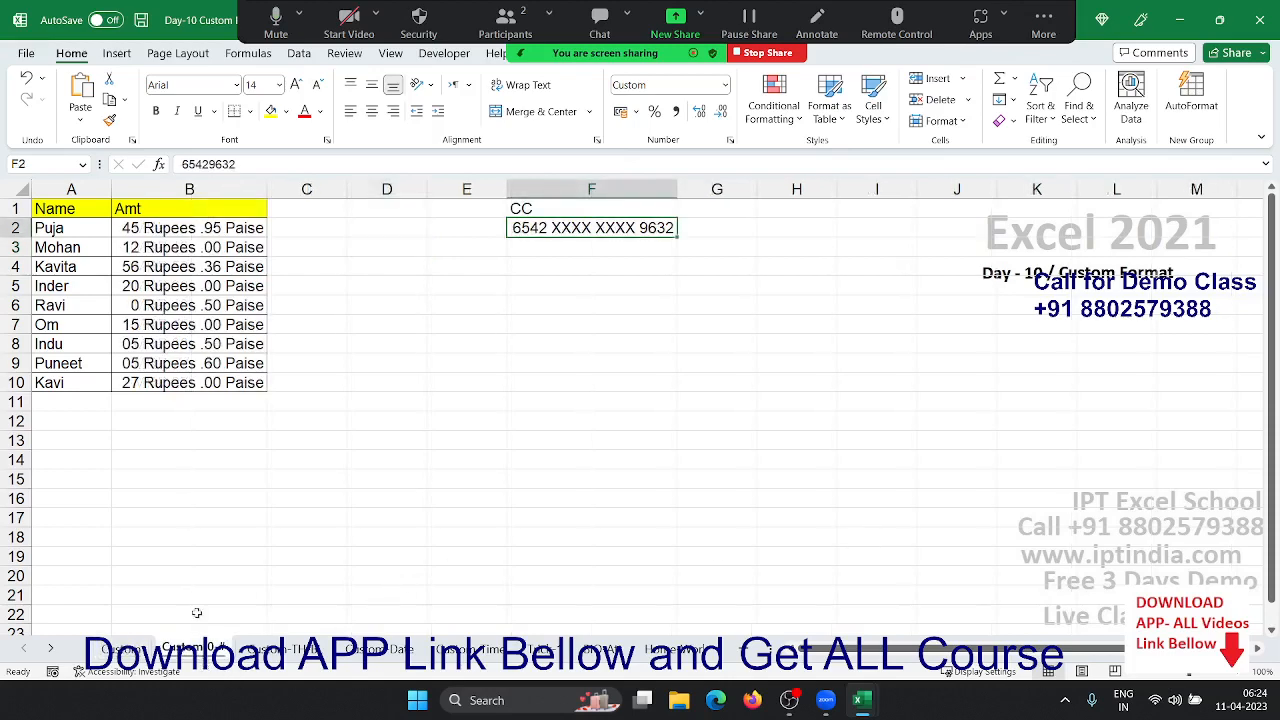
click(210, 383)
- Reset B2:B10 to General, then apply the custom code 0# "Rupees" .00 "Piase"
key(ctrl+shift+Up)
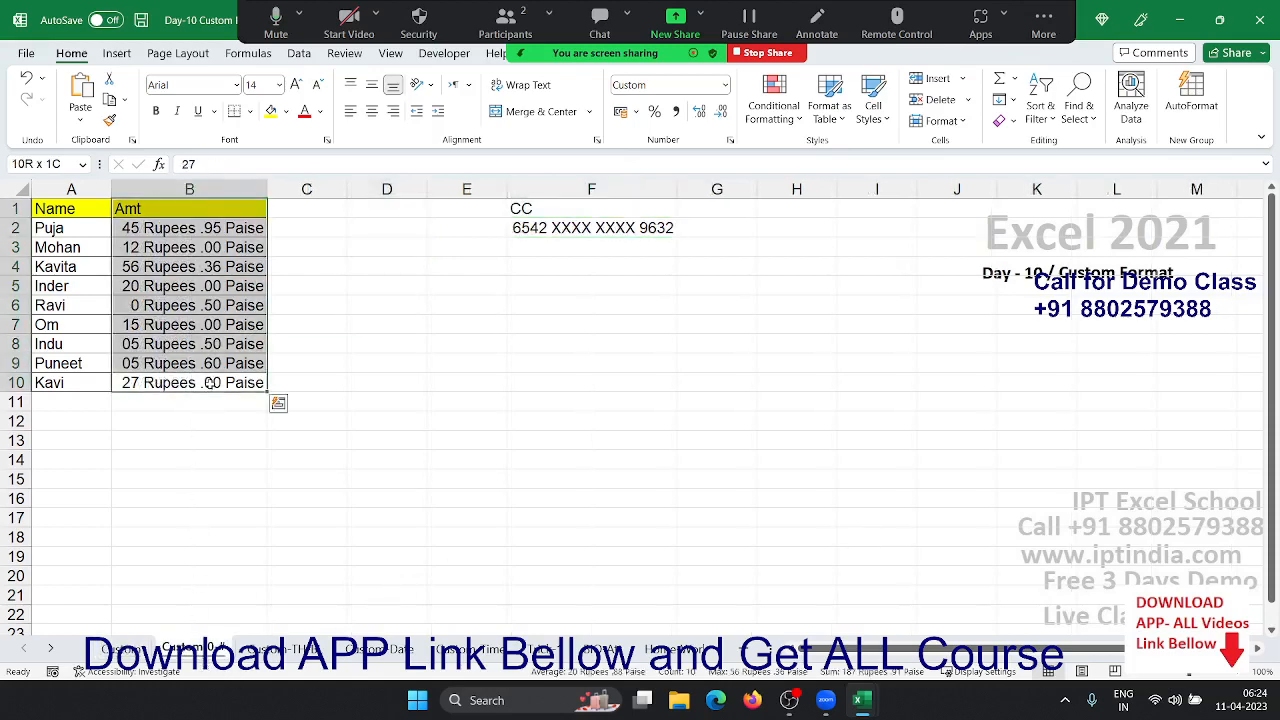
key(shift+Down)
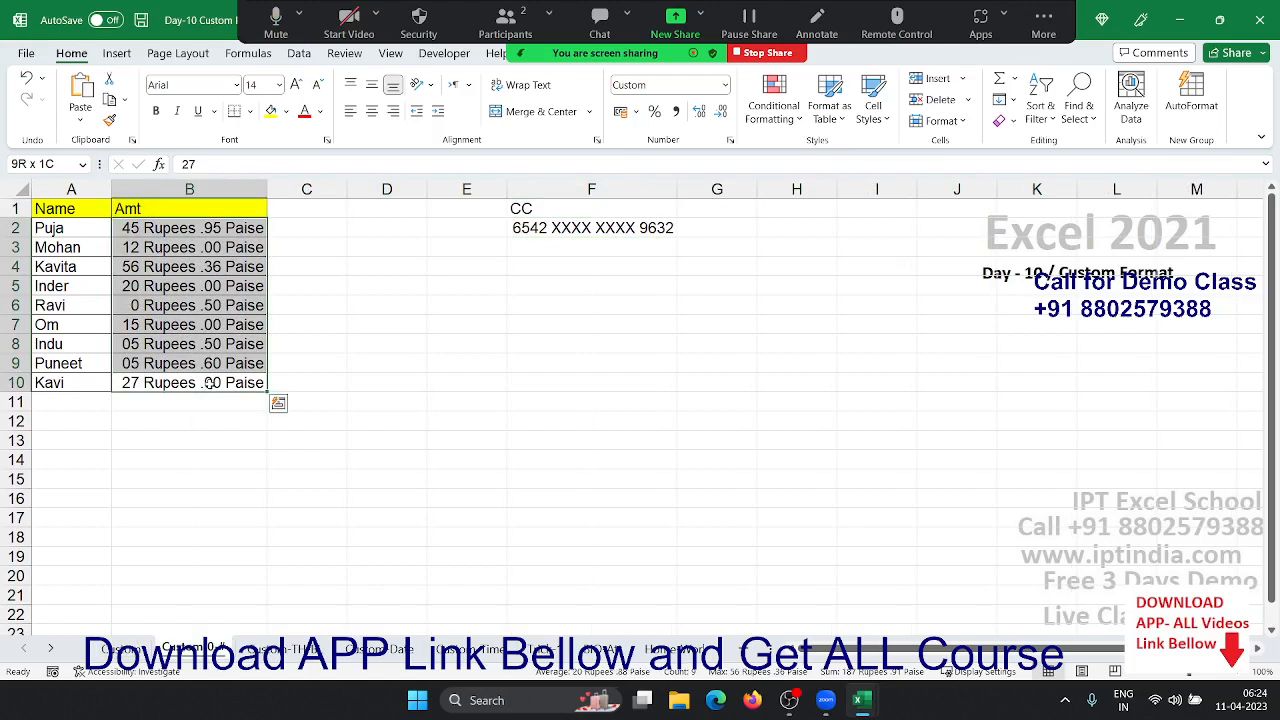
key(ctrl+shift+asciitilde)
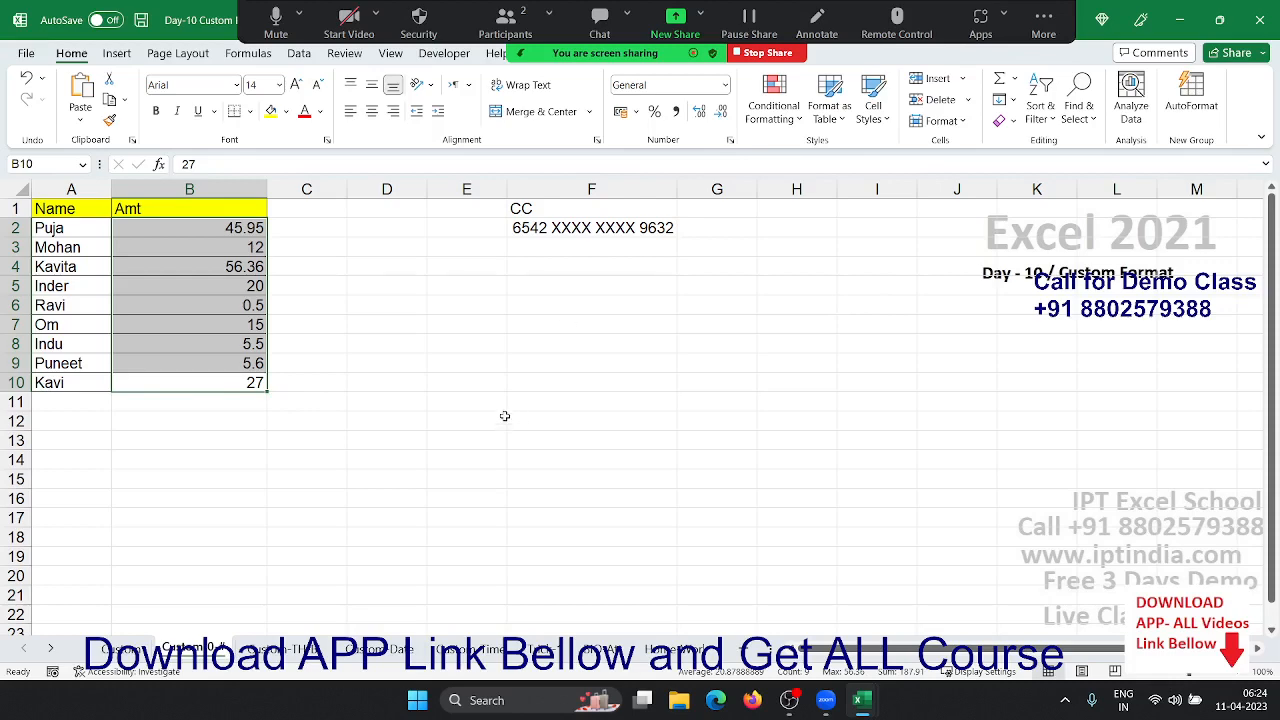
click(730, 140)
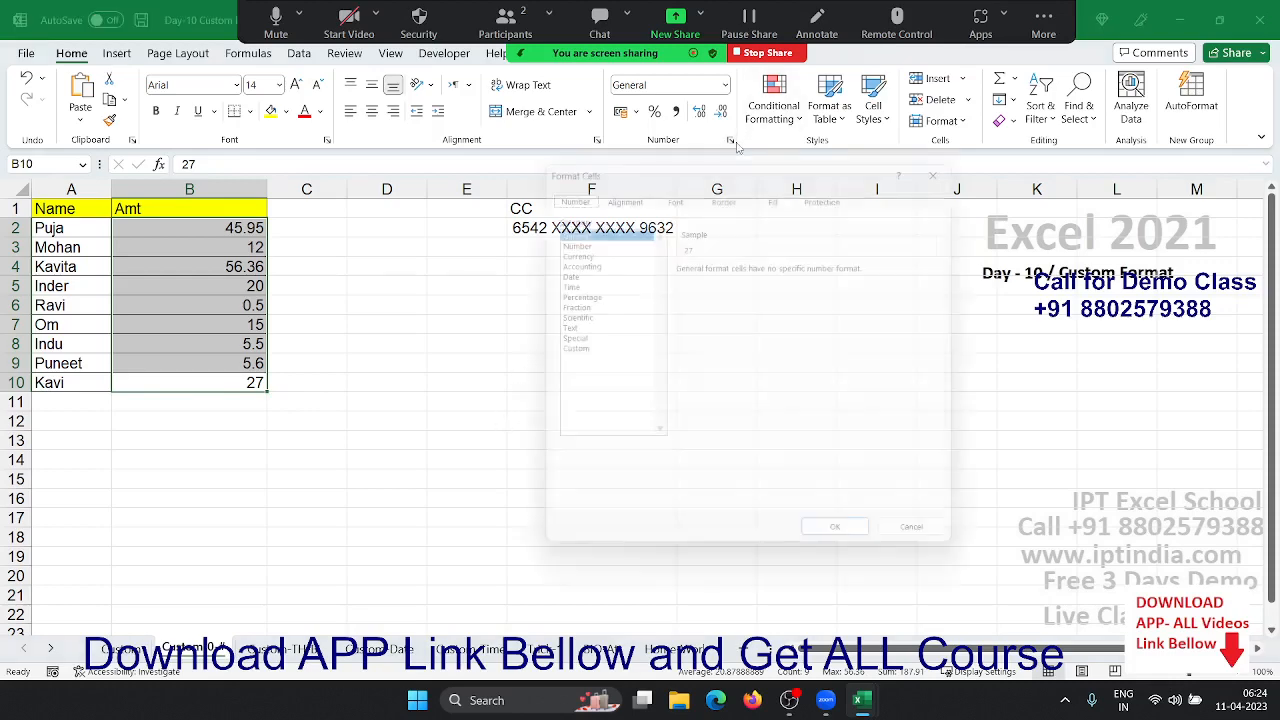
click(572, 350)
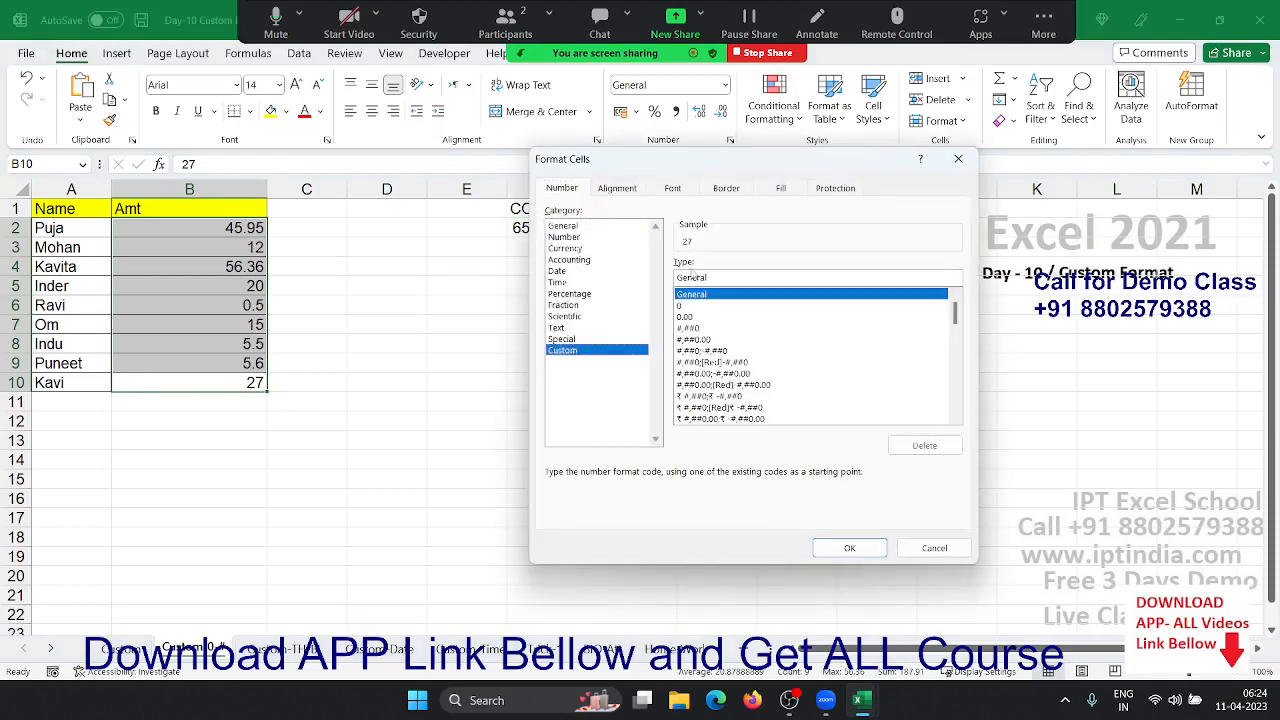
double_click(697, 279)
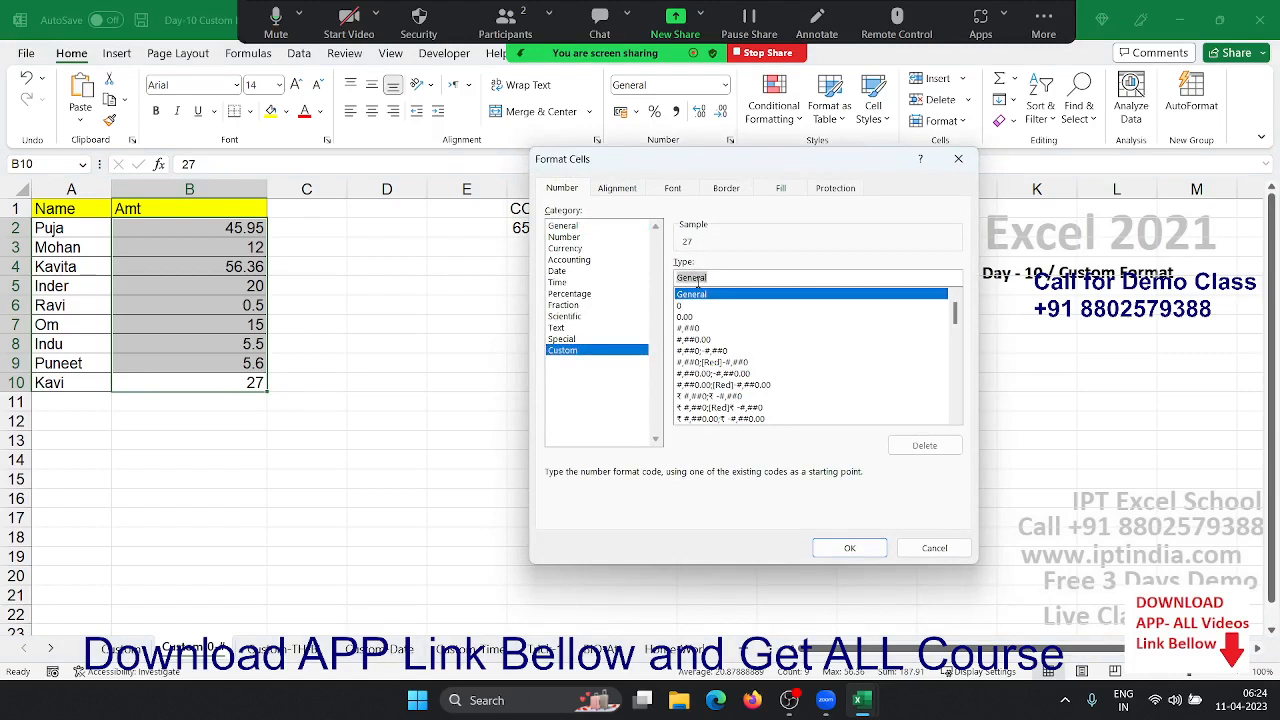
text(0#)
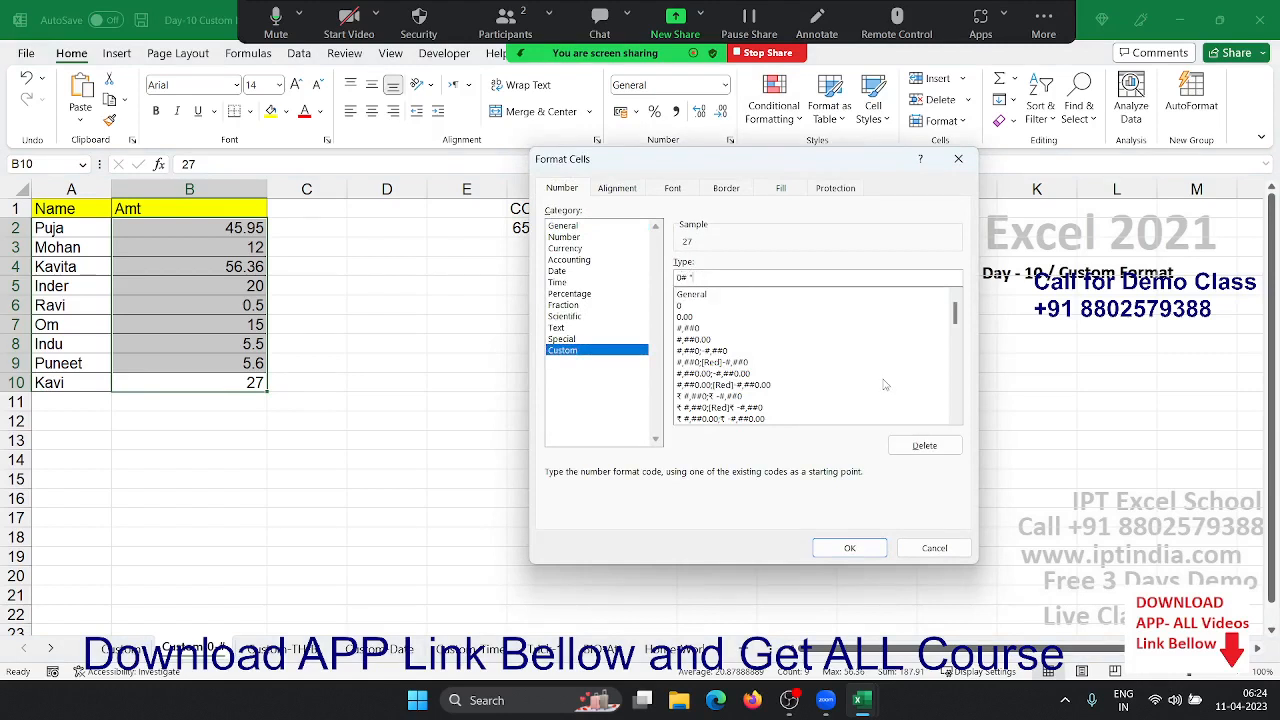
text(Rupees" .00 "Piase")
click(850, 548)
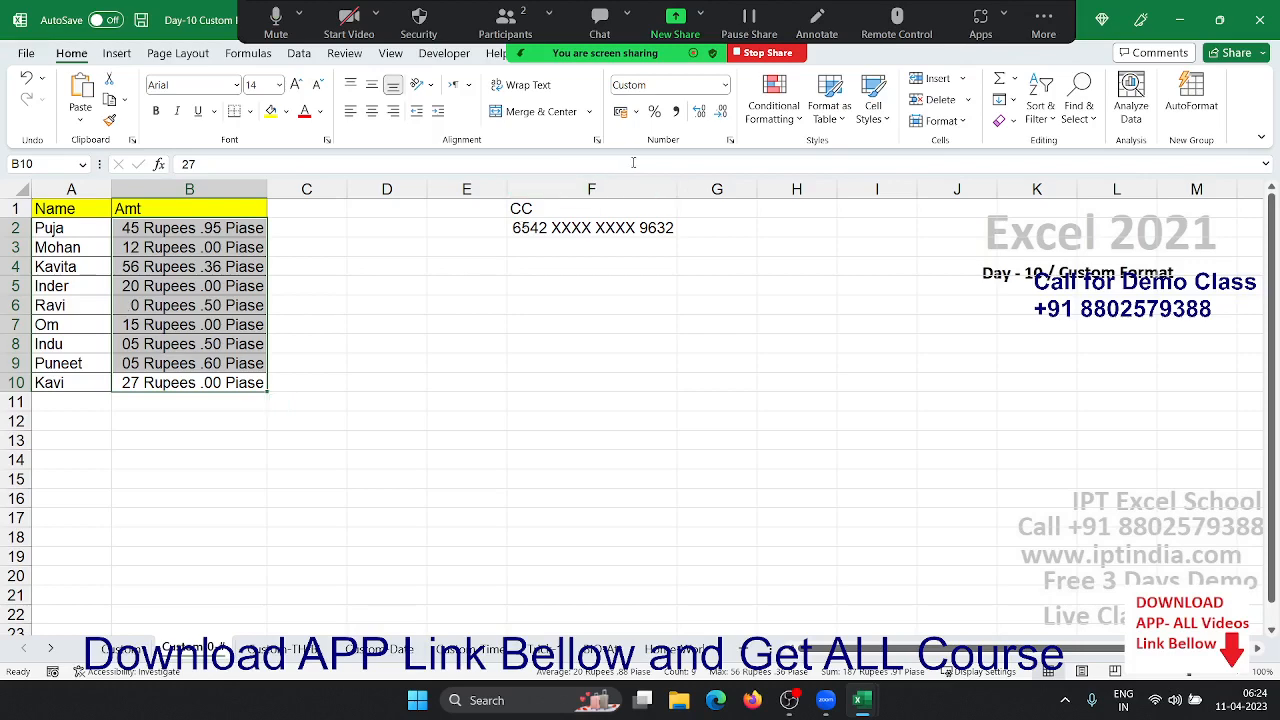
- Try extra leading-zero and ## rupee placeholders in the Rupees/Piase code on B2:B10
click(730, 140)
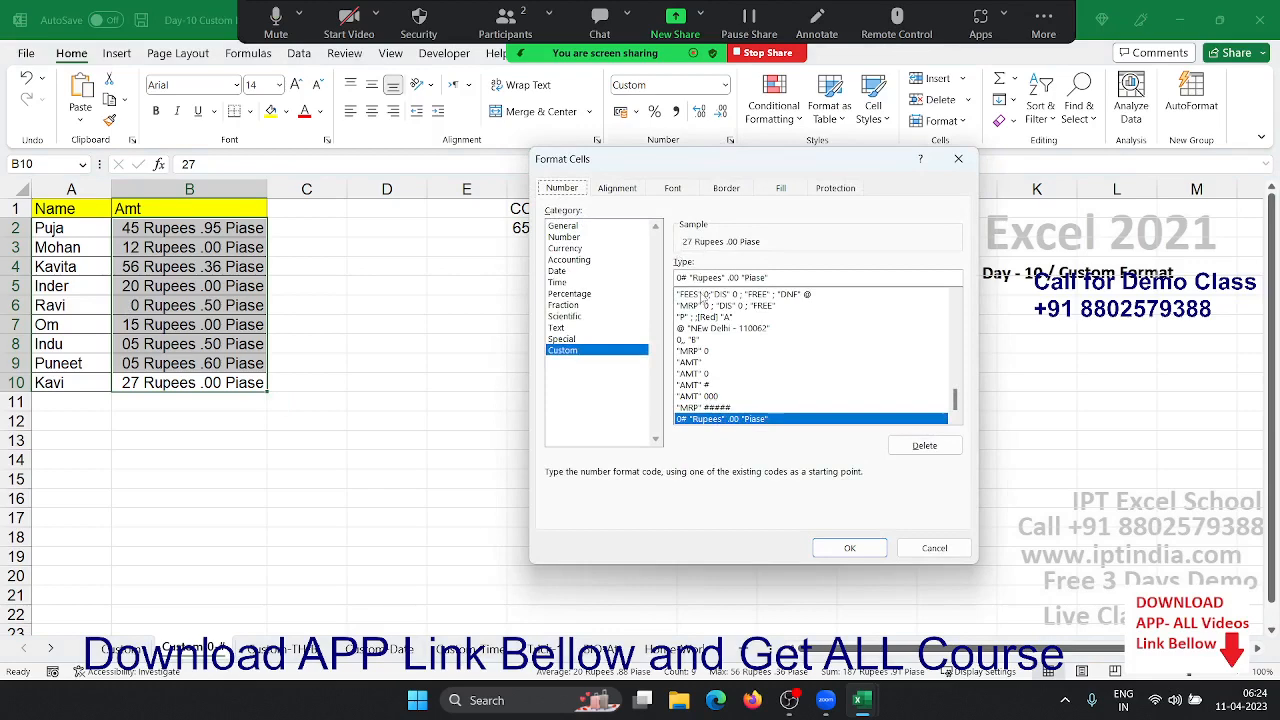
click(682, 278)
text(0)
key(Return)
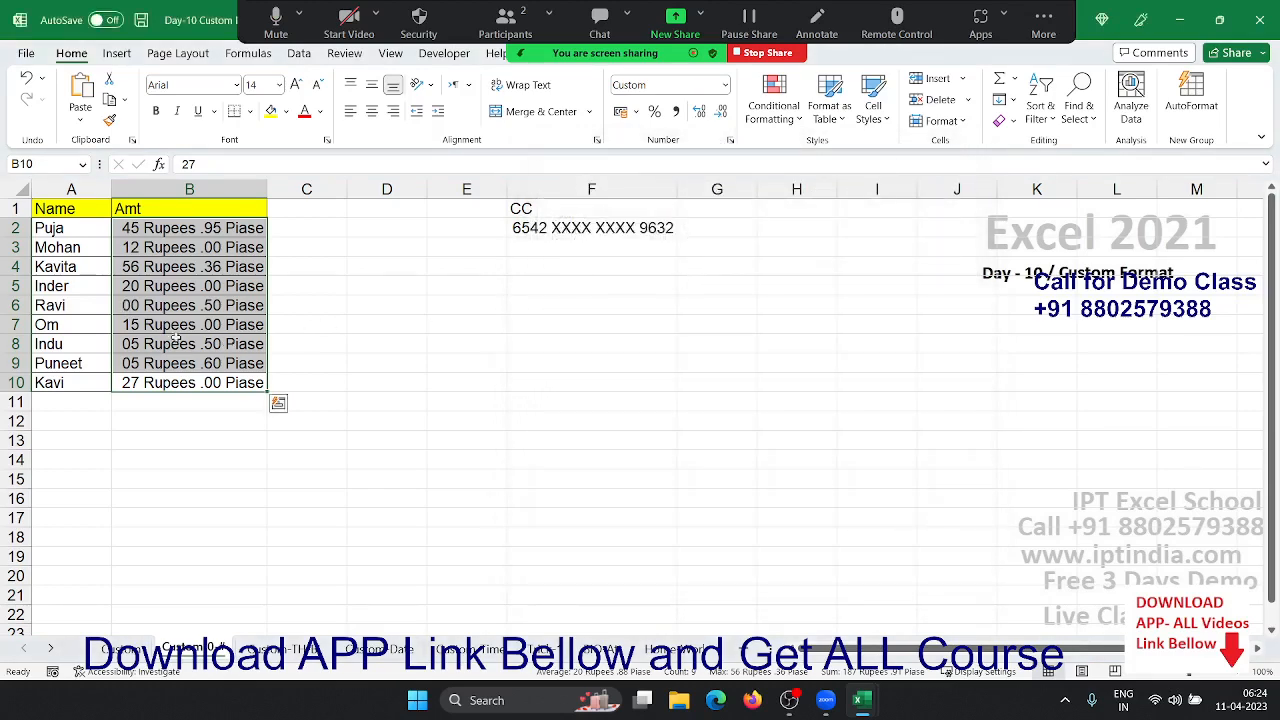
key(ctrl+q)
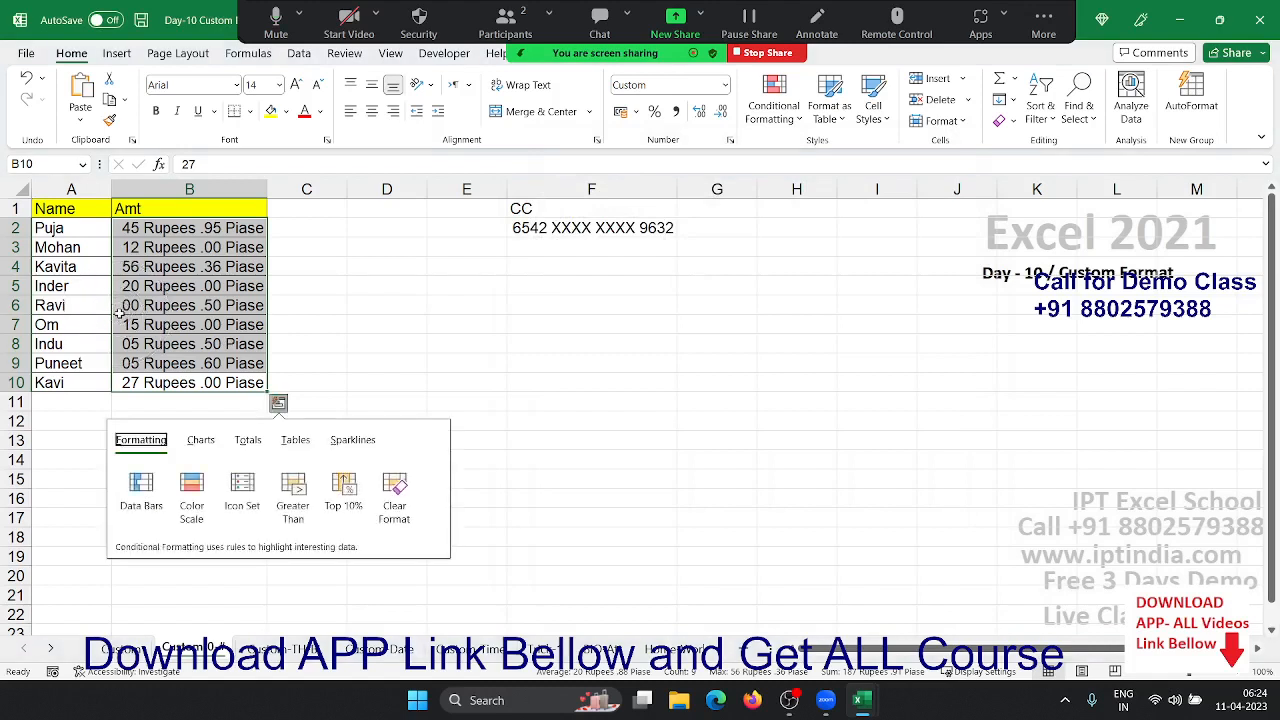
click(728, 143)
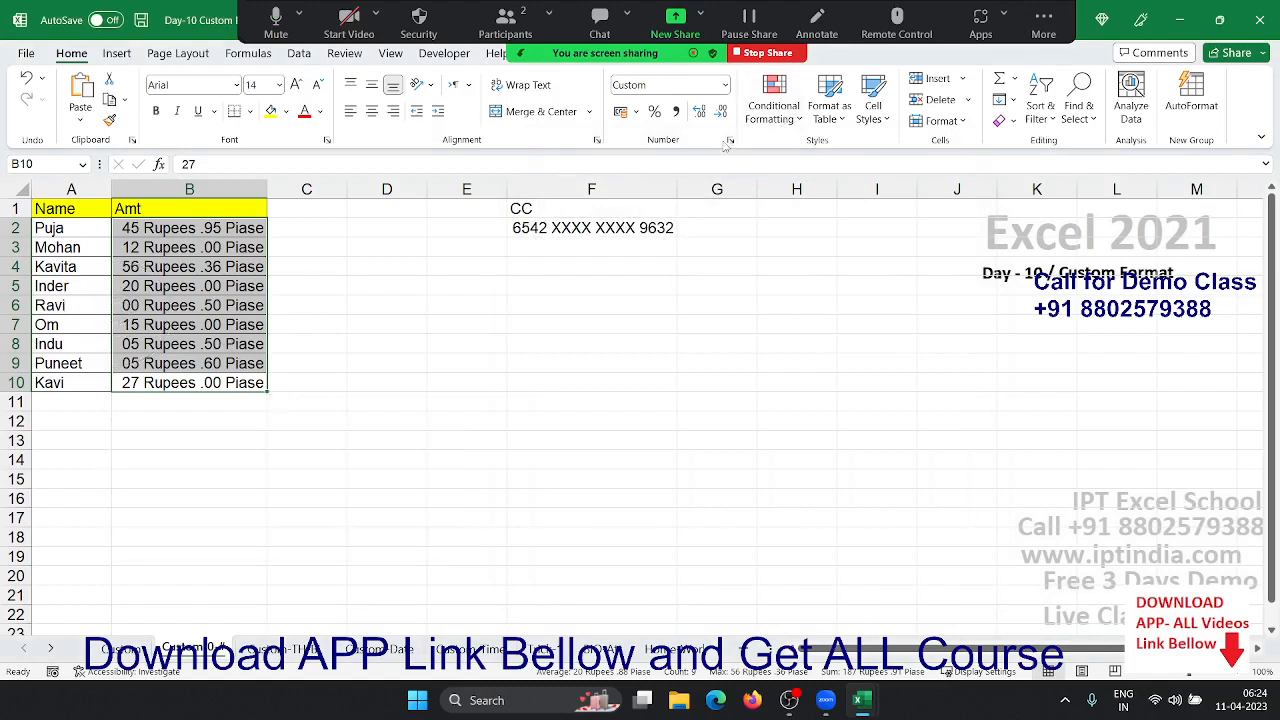
click(729, 142)
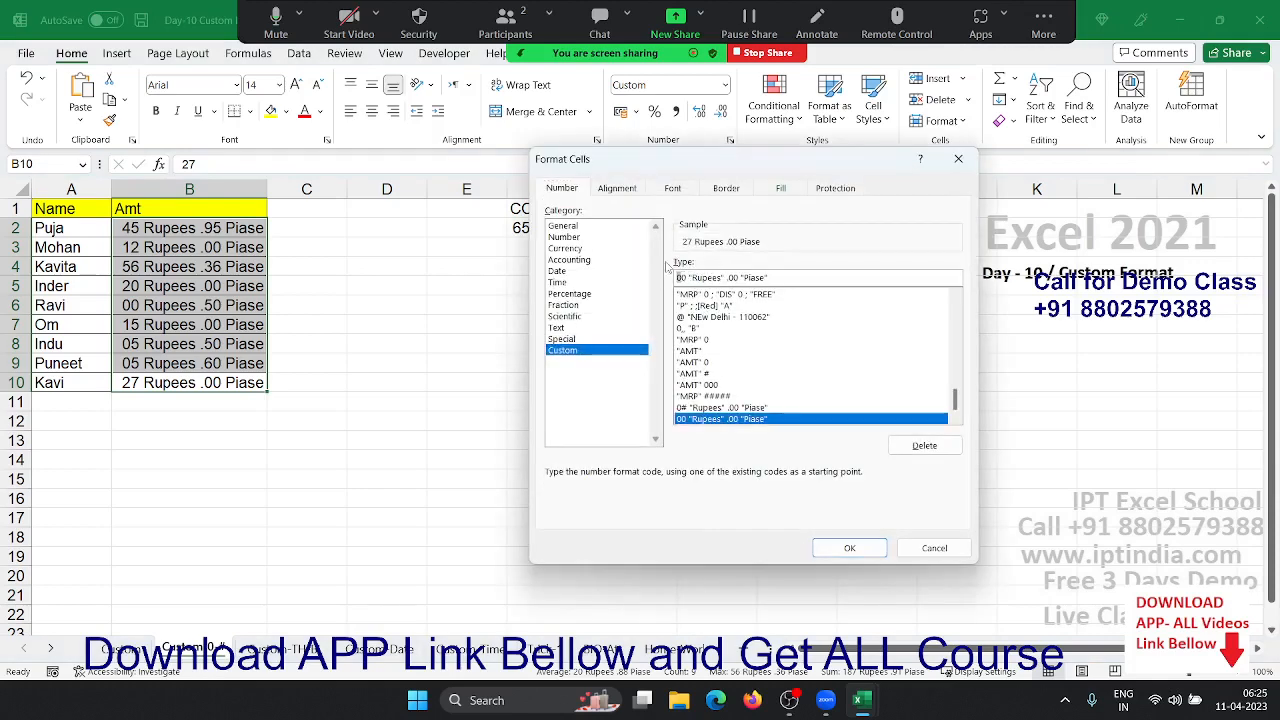
key(BackSpace)
key(BackSpace)
text(##)
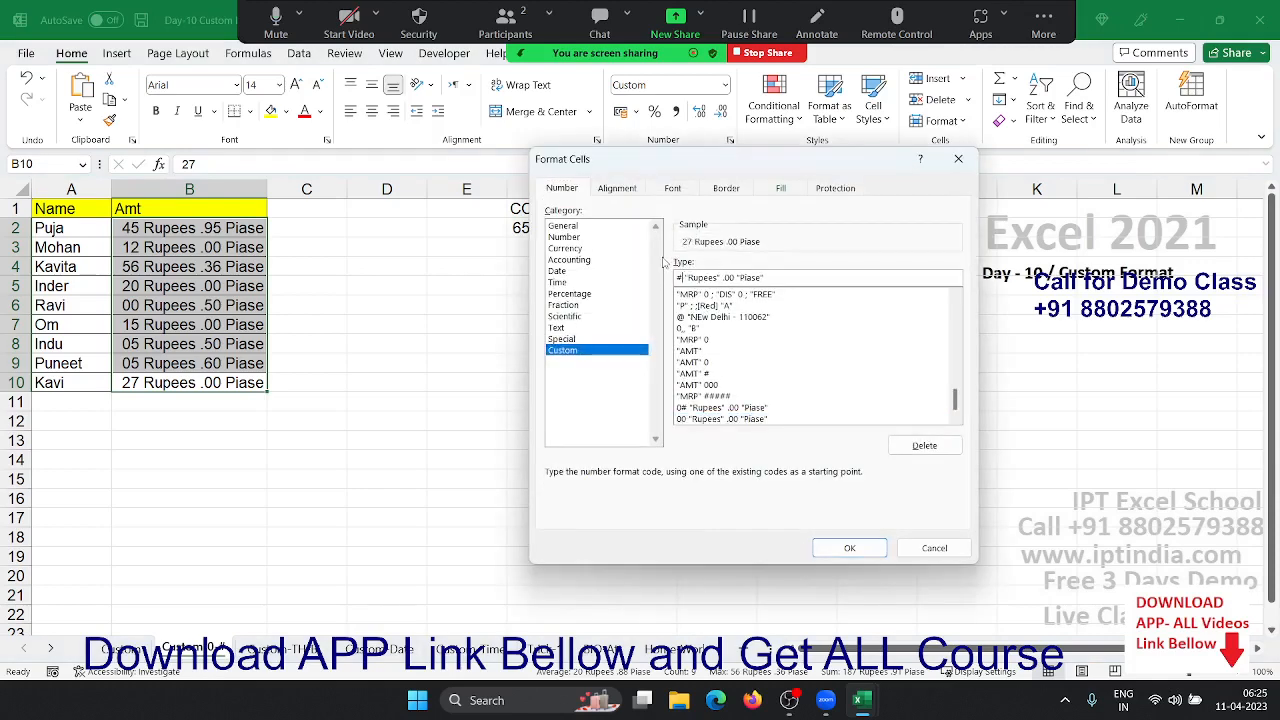
click(848, 548)
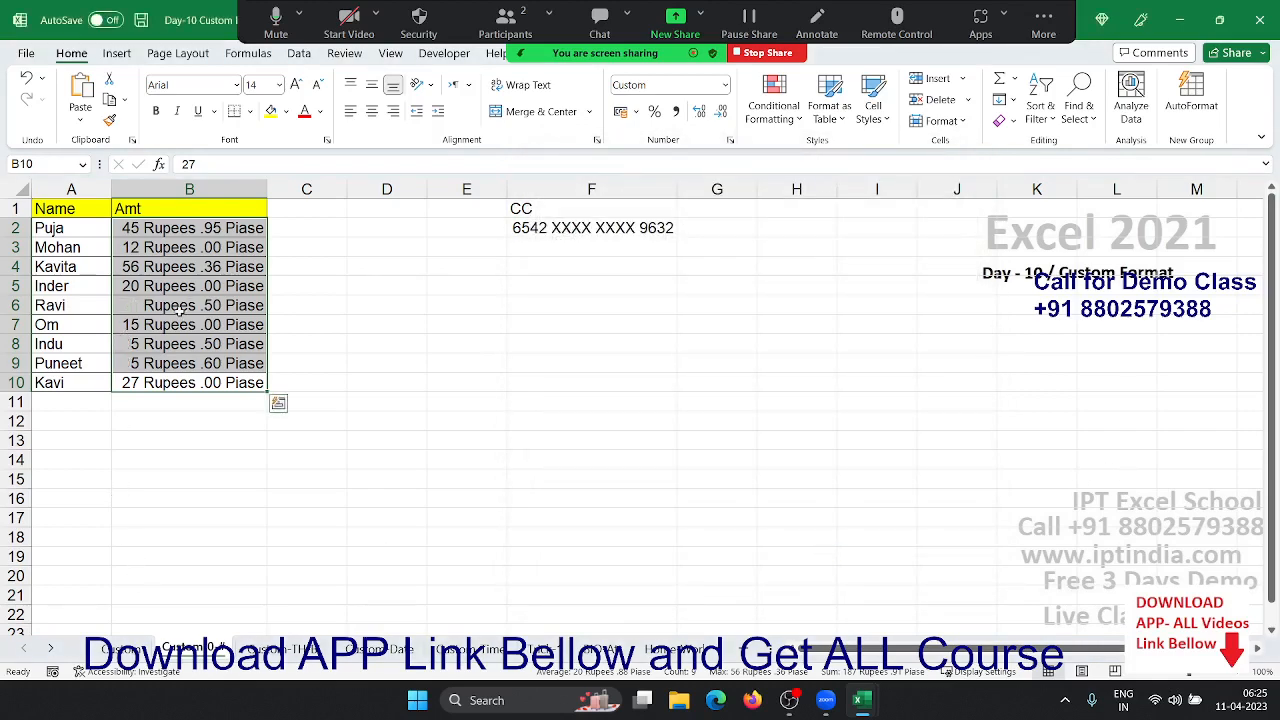
- Change the code to pad rupees to two digits, so amounts read like 05 Rupees .50 Piase
click(731, 141)
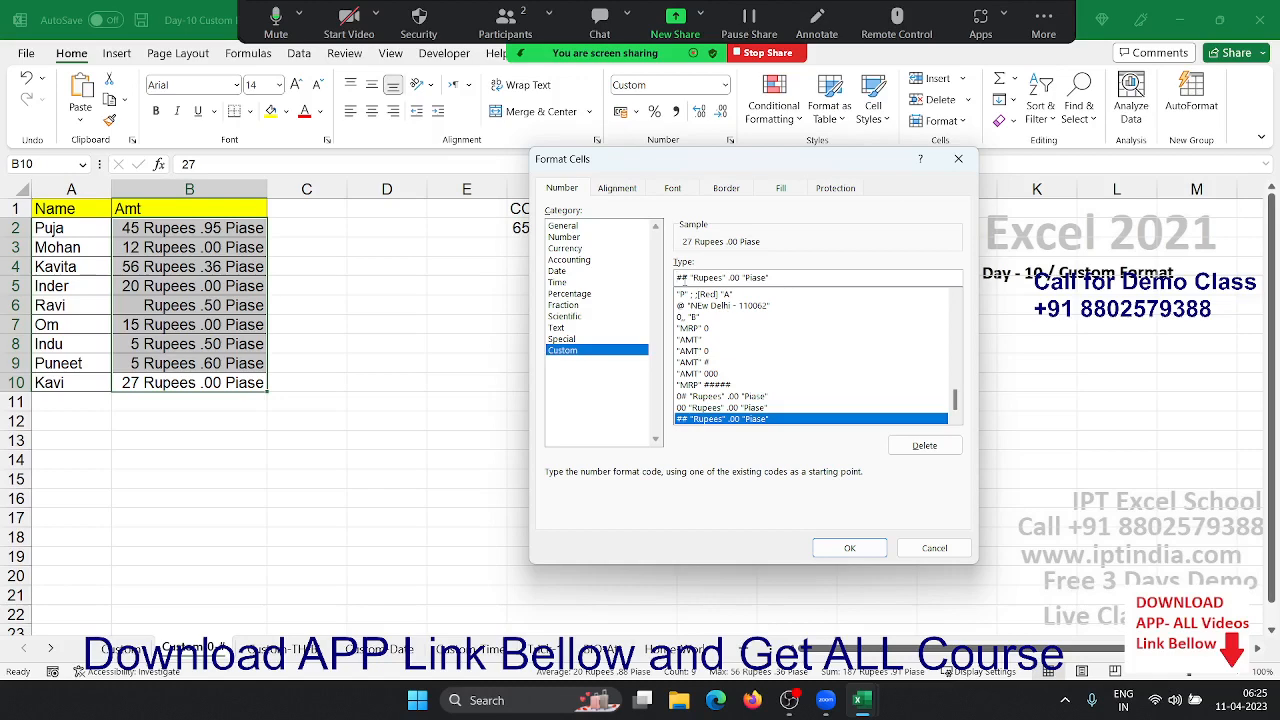
click(678, 277)
key(Delete)
text(0)
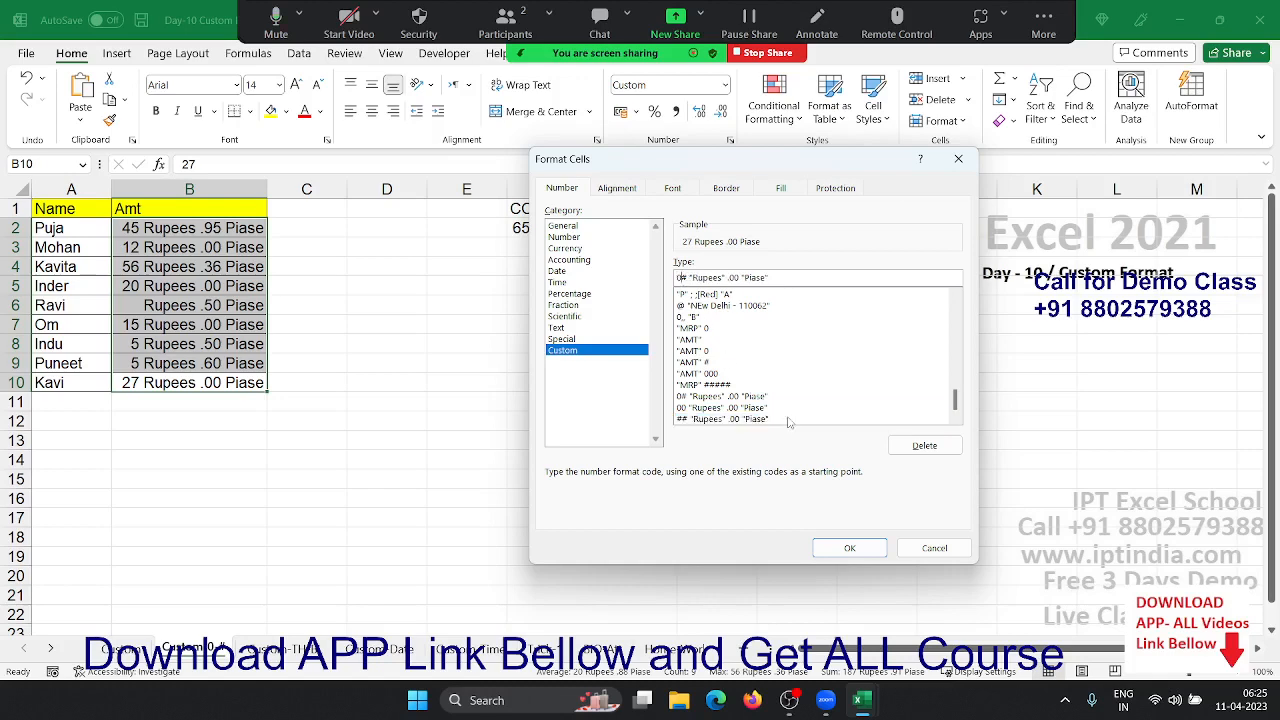
click(870, 550)
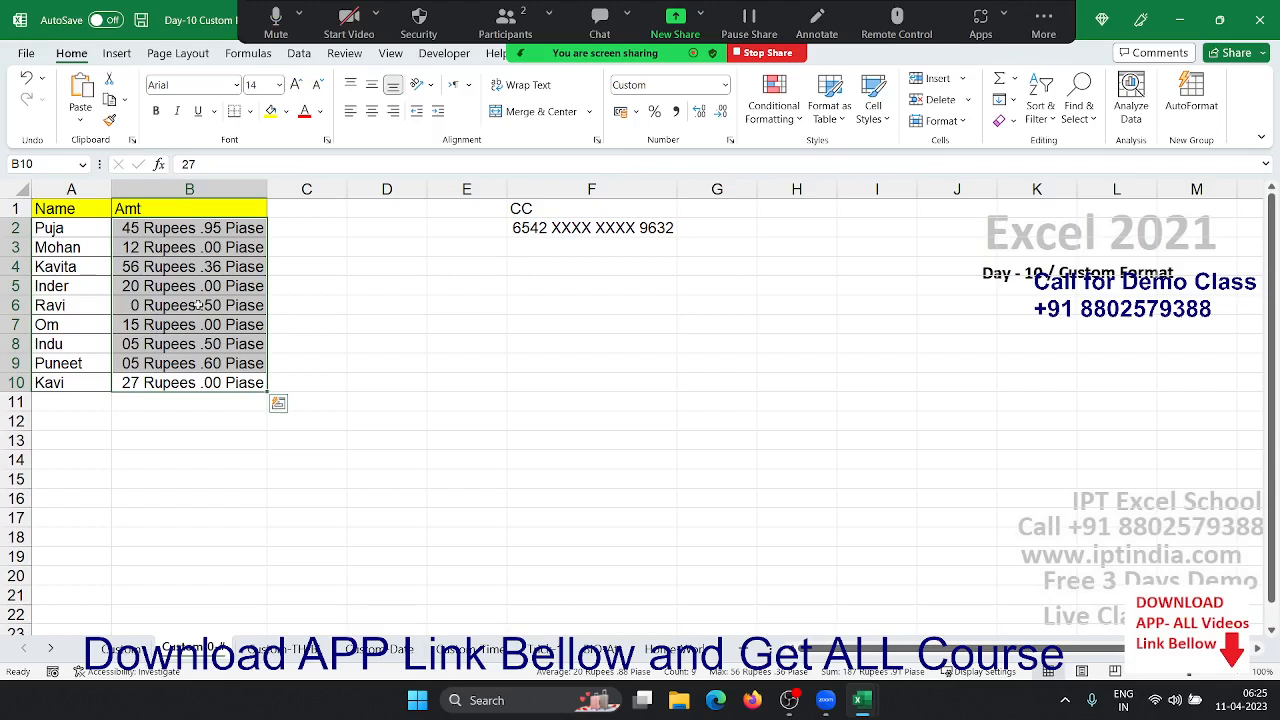
- Reset F2 to General to reveal the full card number
click(653, 228)
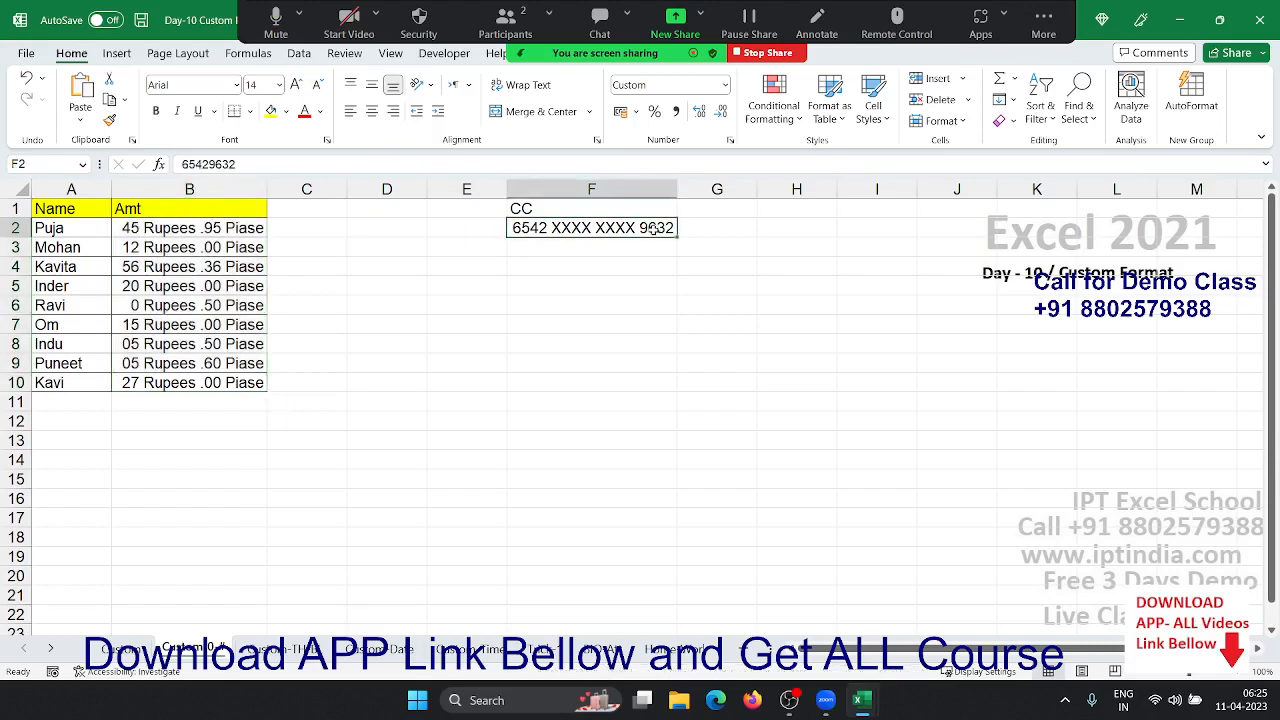
key(ctrl+shift+grave)
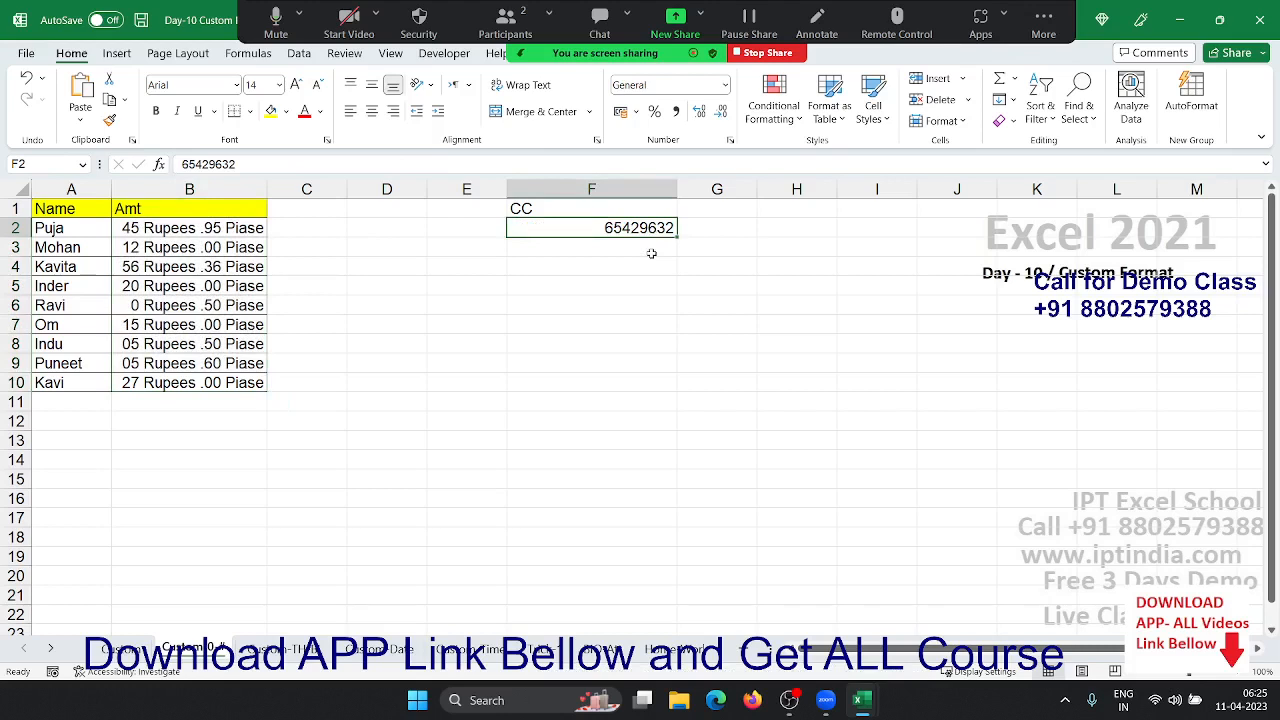
key(ctrl+z)
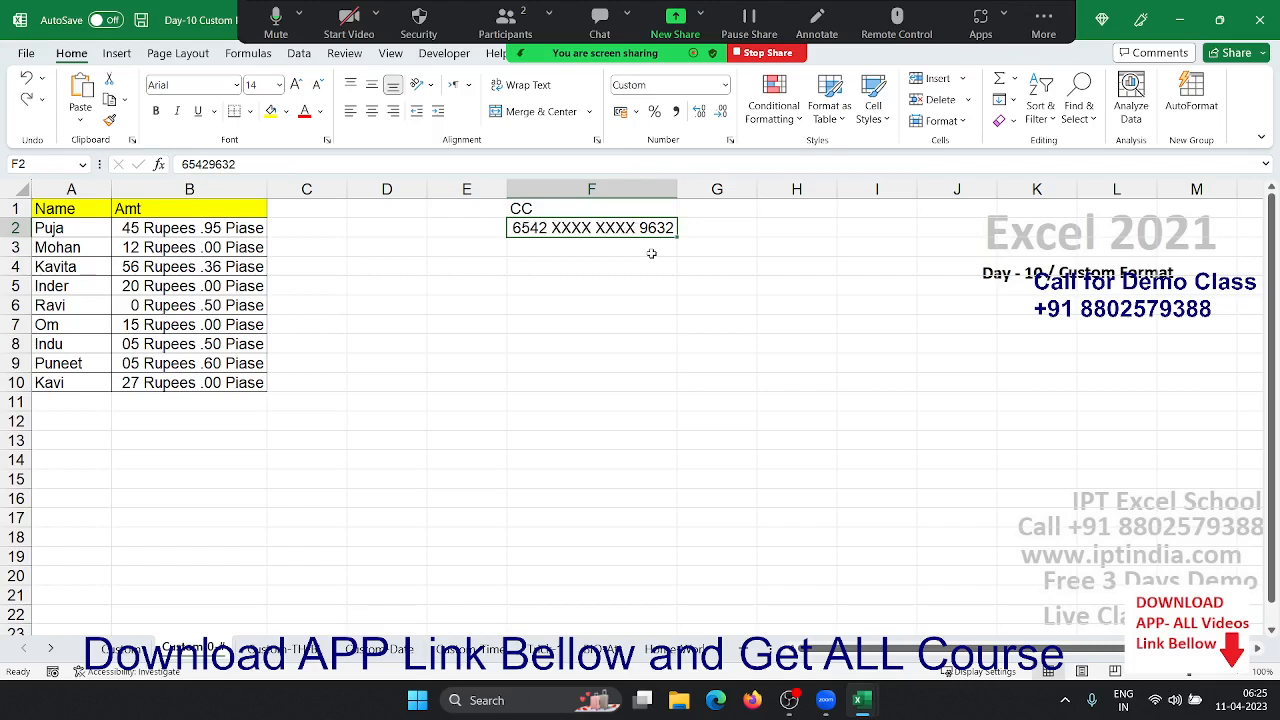
text(~)
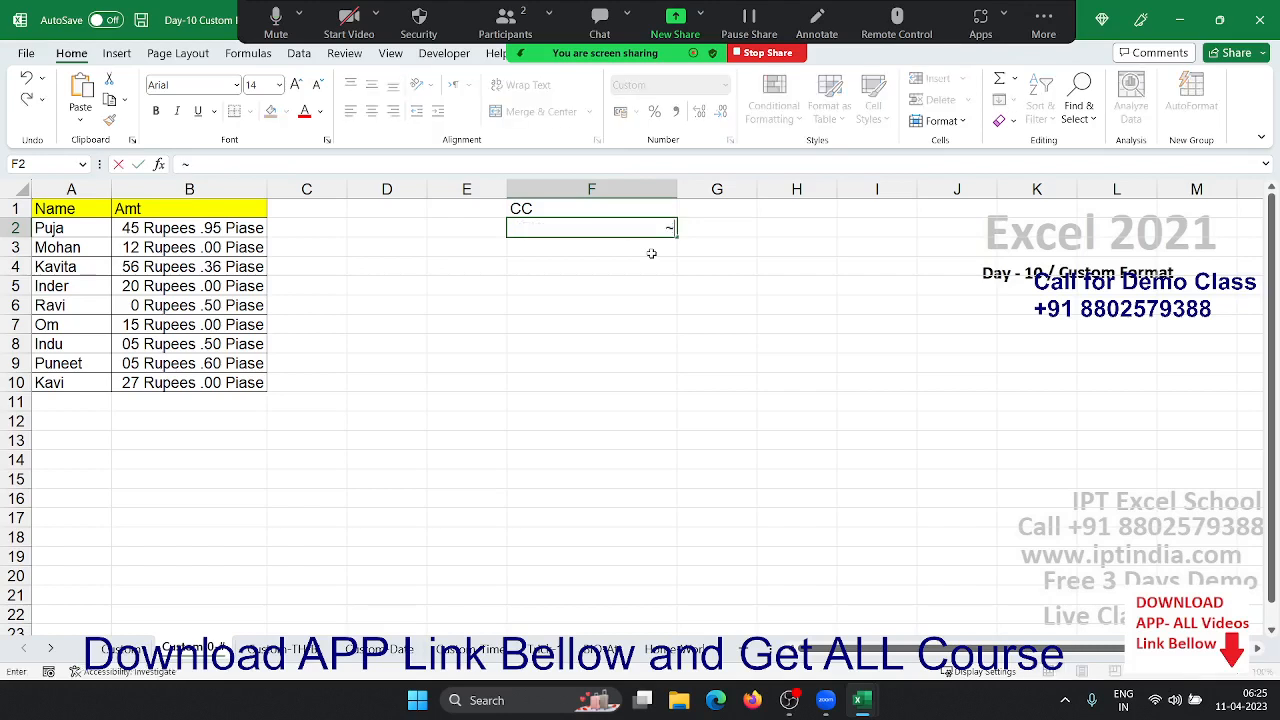
key(Escape)
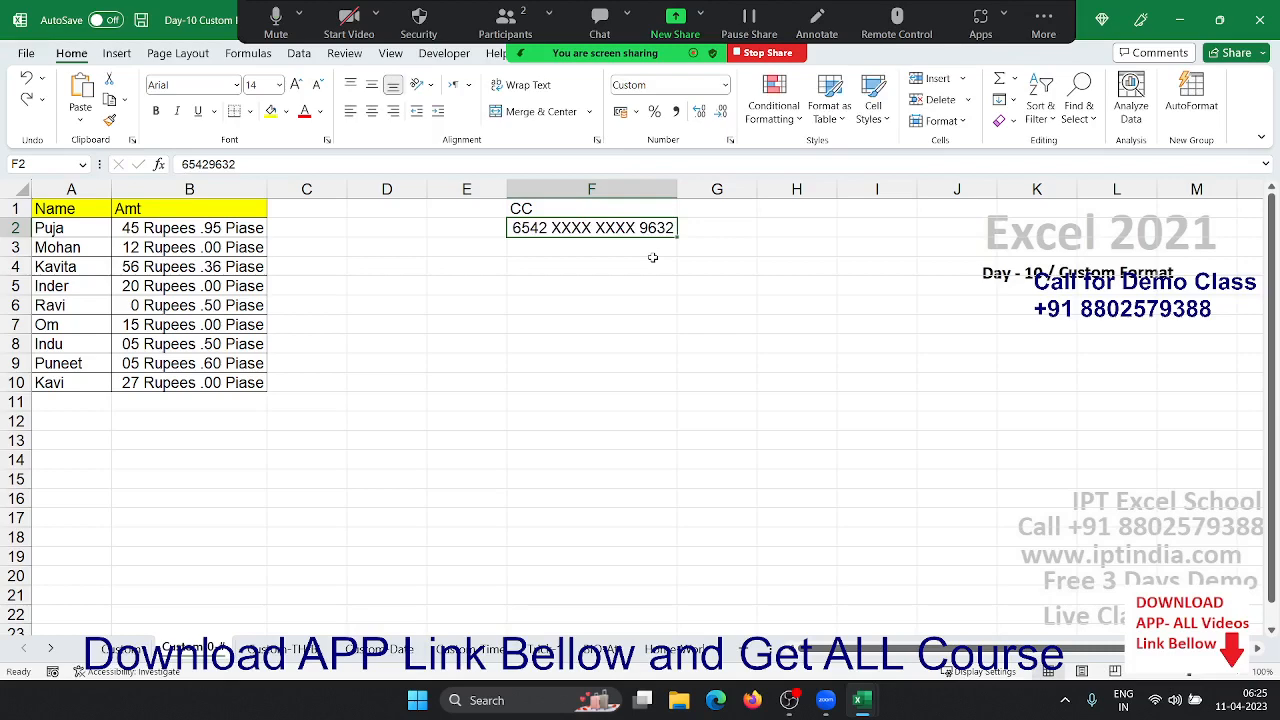
key(ctrl+shift+grave)
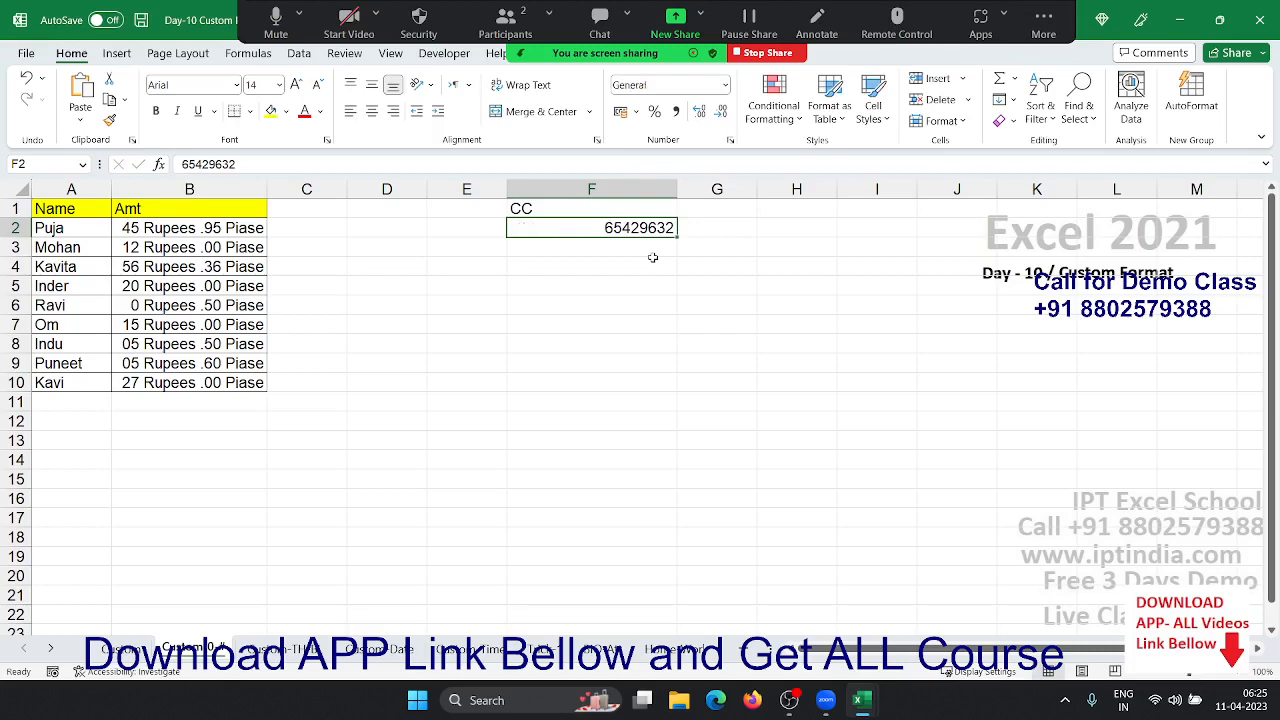
- Apply the custom code 0000 XXXX XXXX 0000 to F2 to mask its middle digits
click(730, 142)
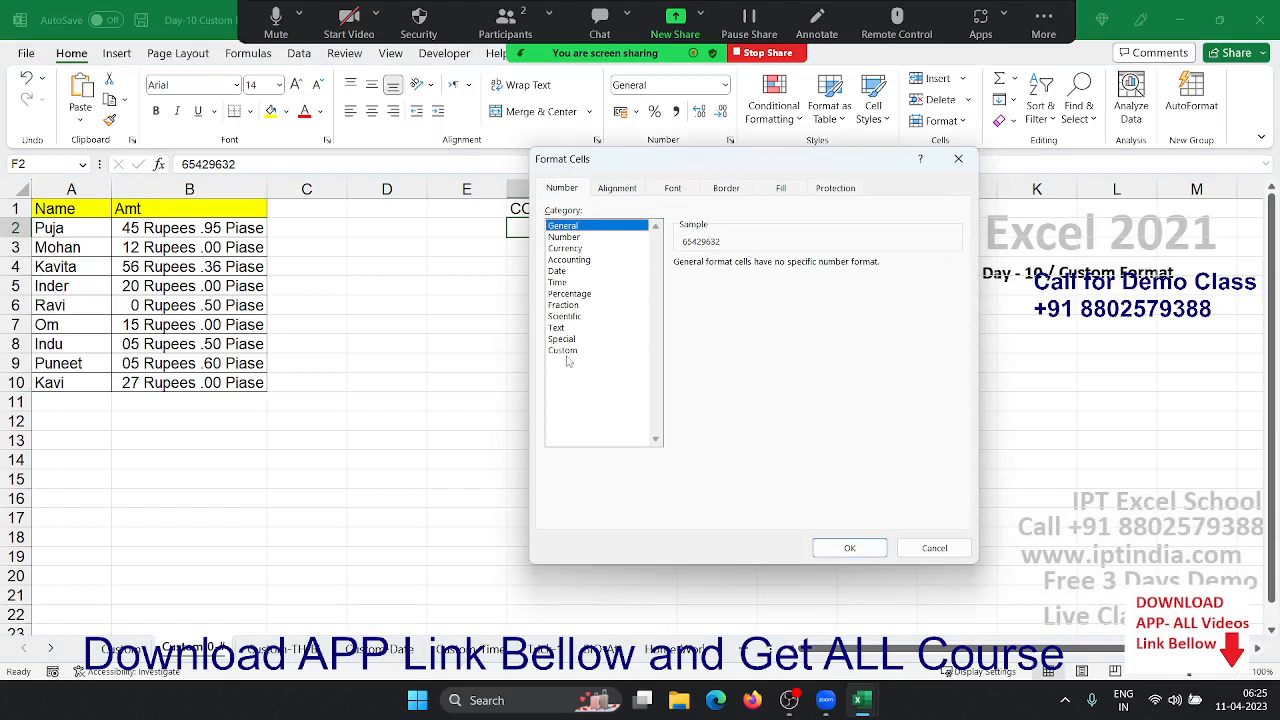
click(570, 351)
click(620, 293)
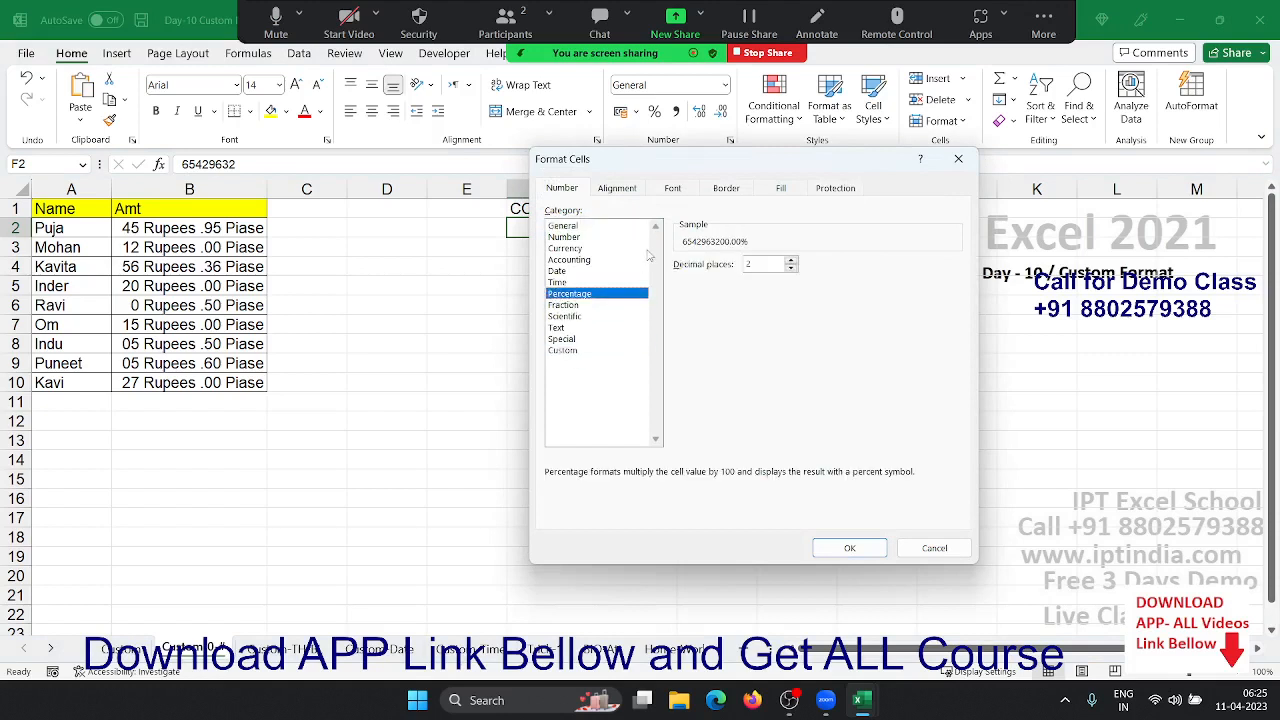
click(588, 351)
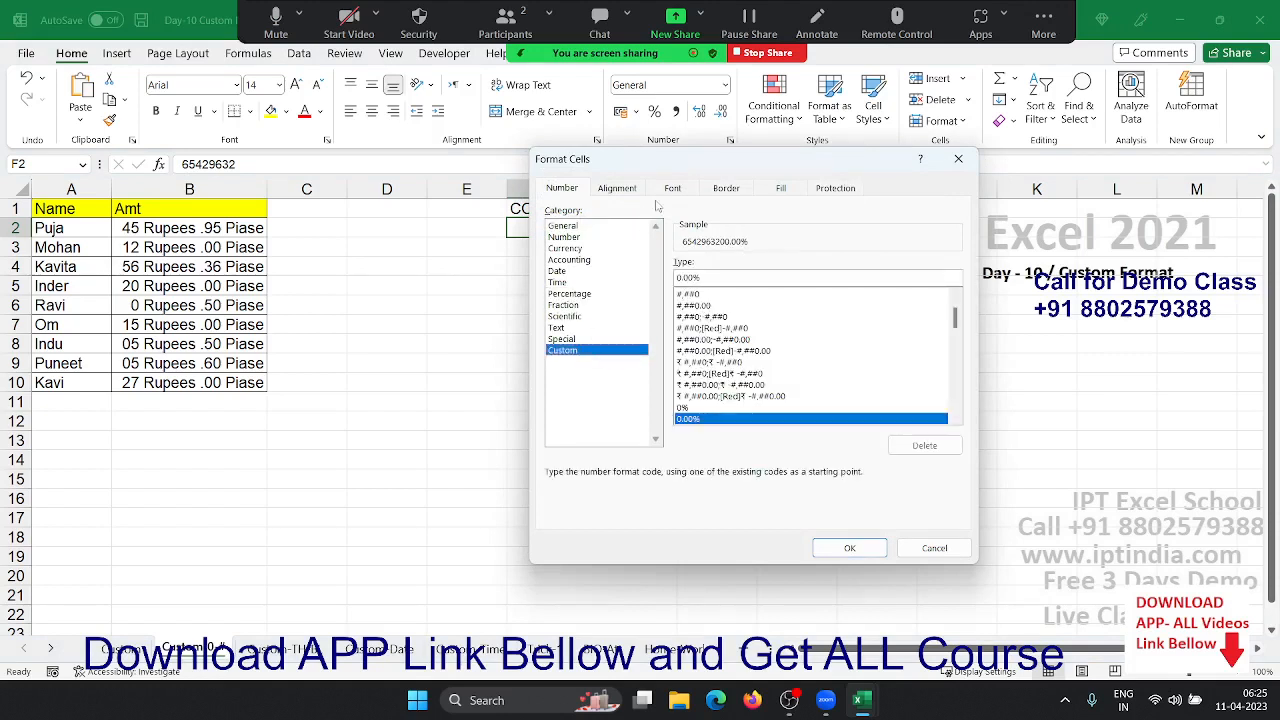
drag(657, 160, 241, 209)
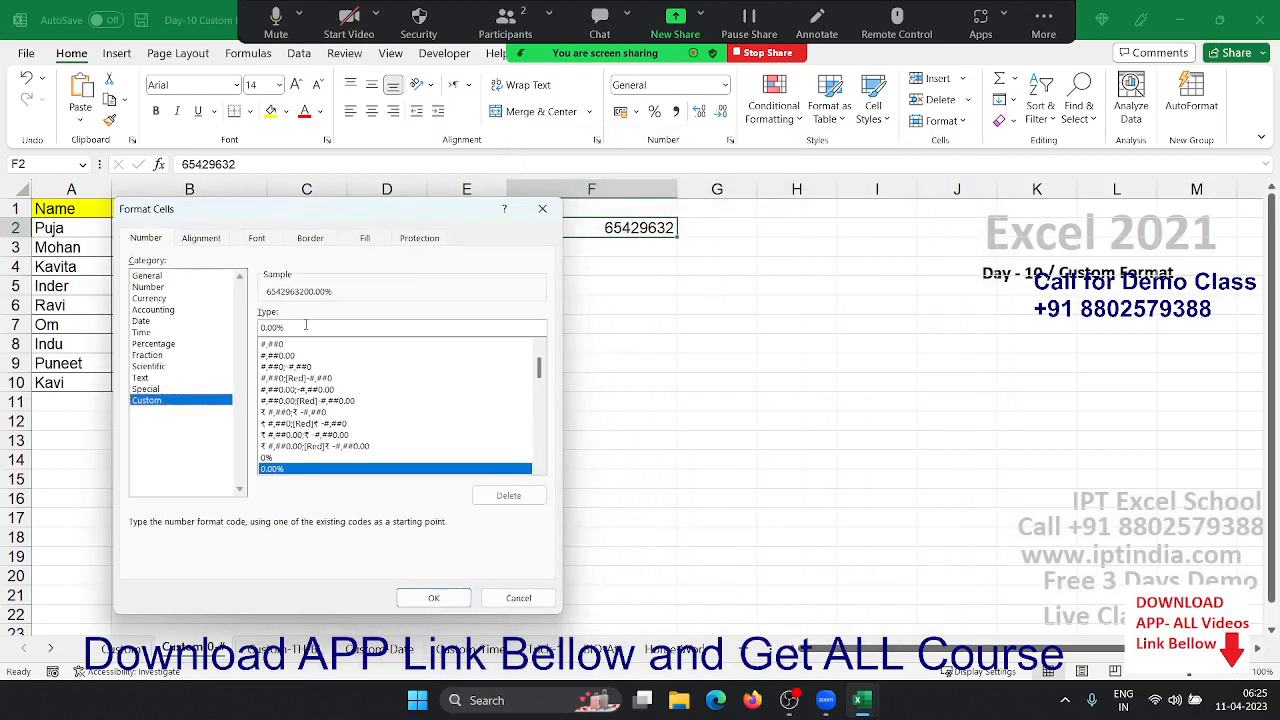
drag(288, 328, 201, 333)
text(0000)
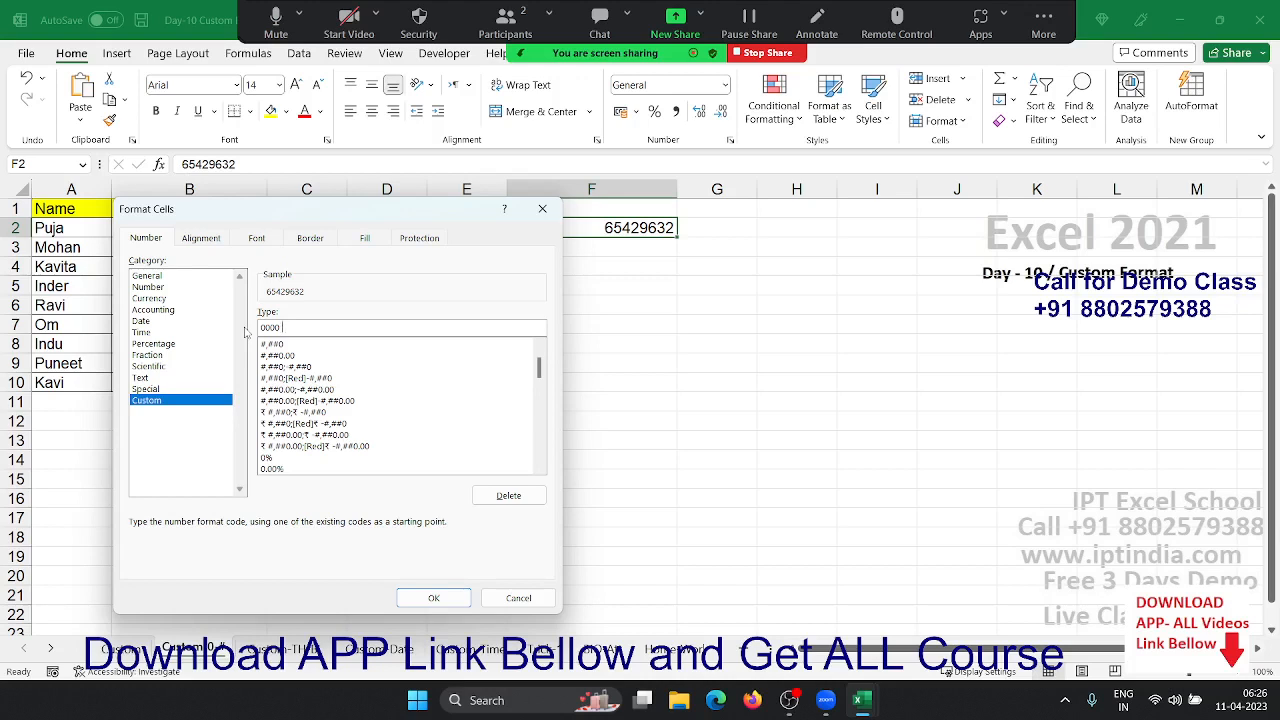
text( XXXX XXXX 0000)
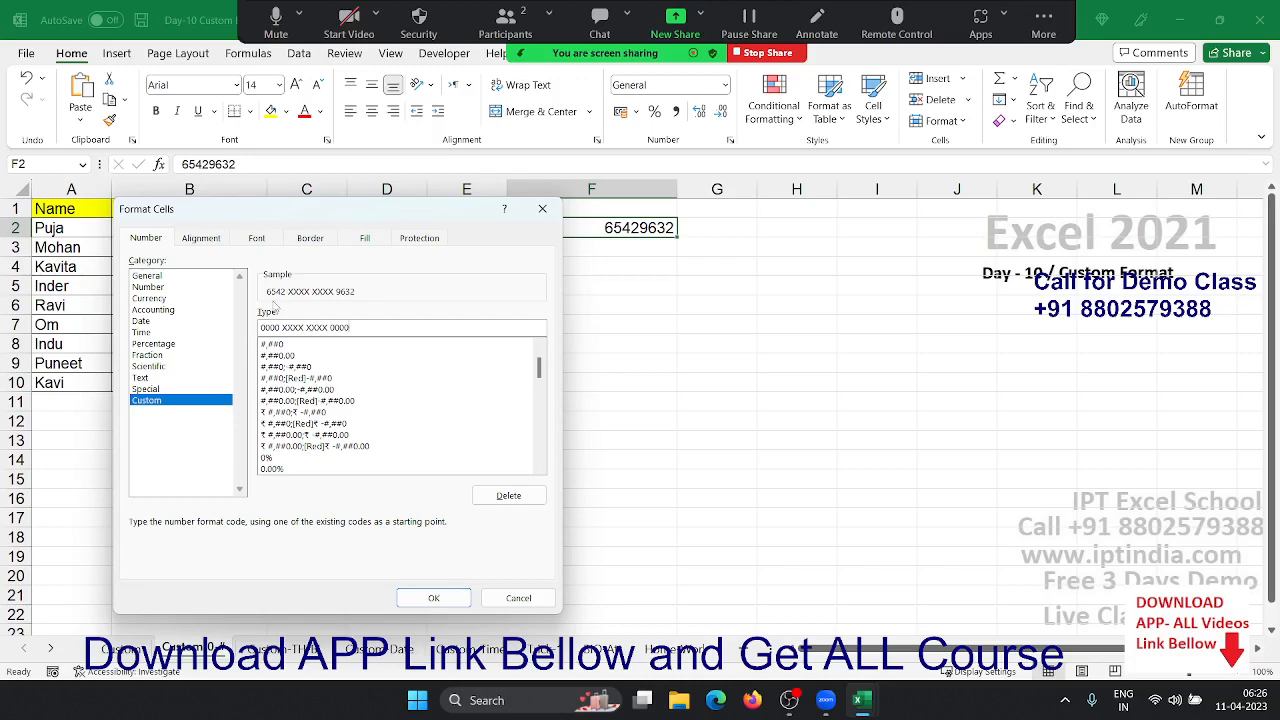
click(420, 600)
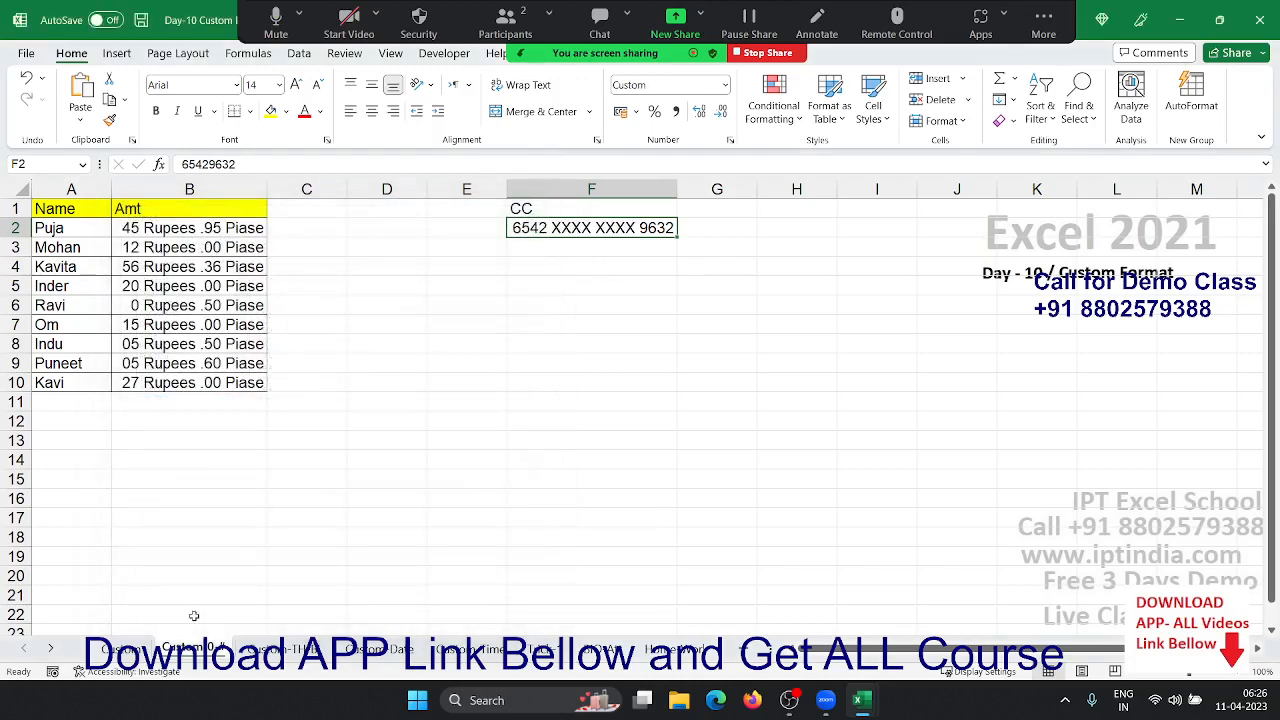
- On the Custom-TIME sheet, reset the amounts and totals in B2:C10 to General
click(577, 287)
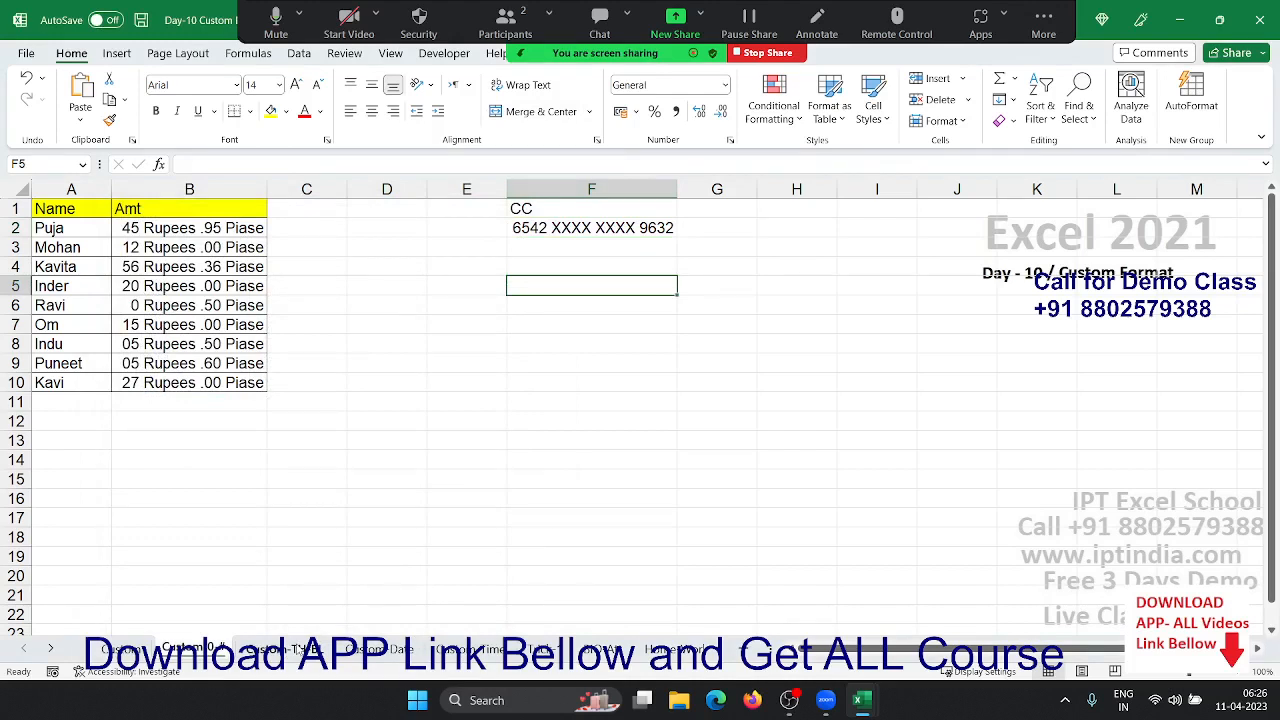
click(300, 650)
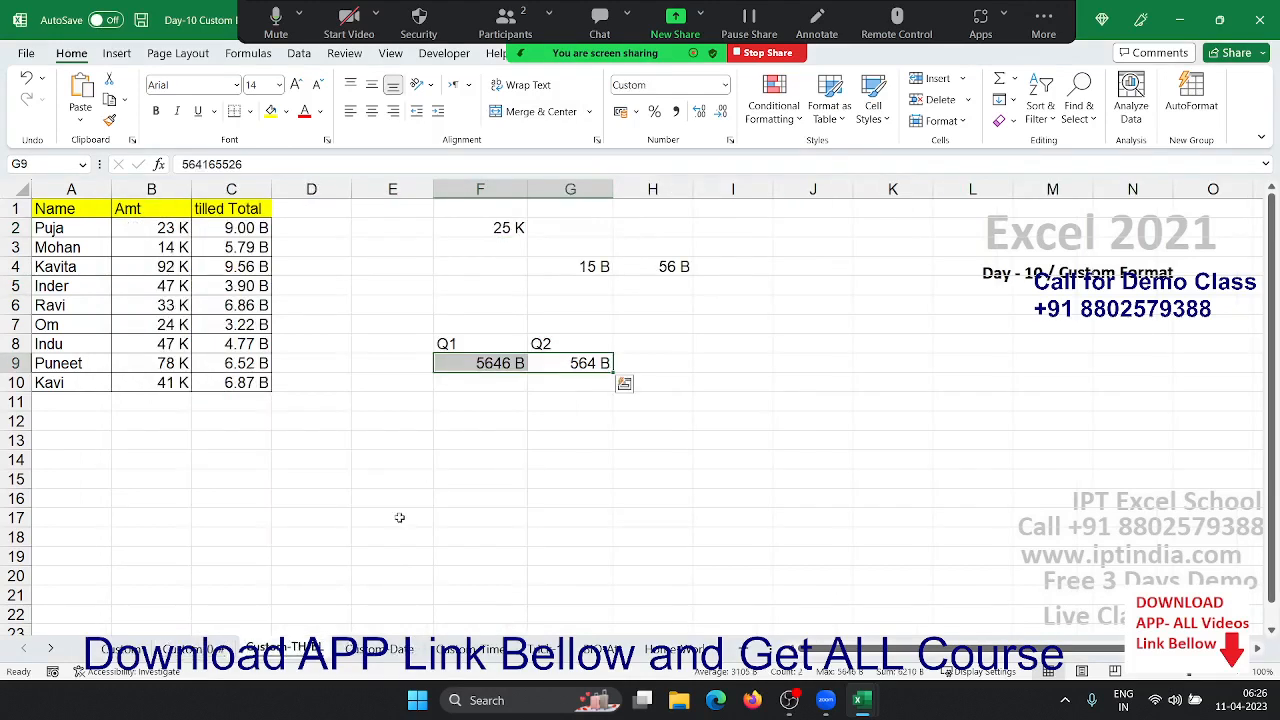
click(290, 357)
click(168, 243)
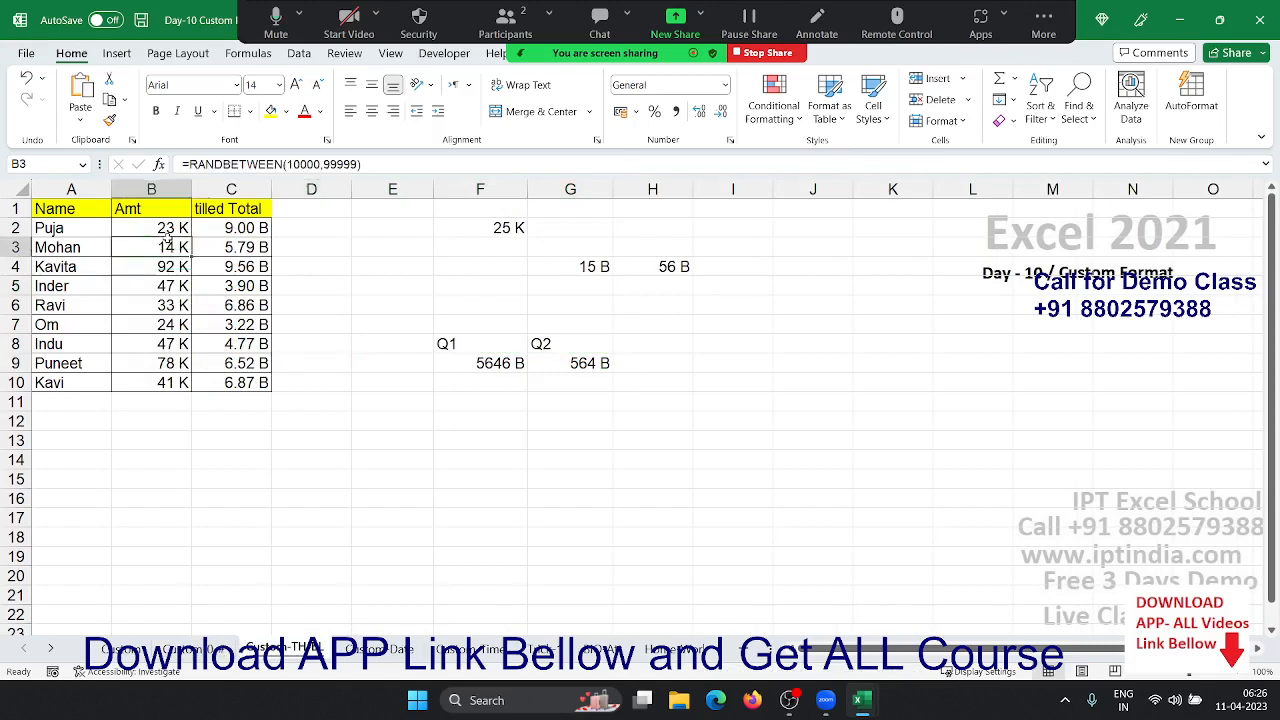
click(168, 236)
key(shift+Right)
key(ctrl+shift+Down)
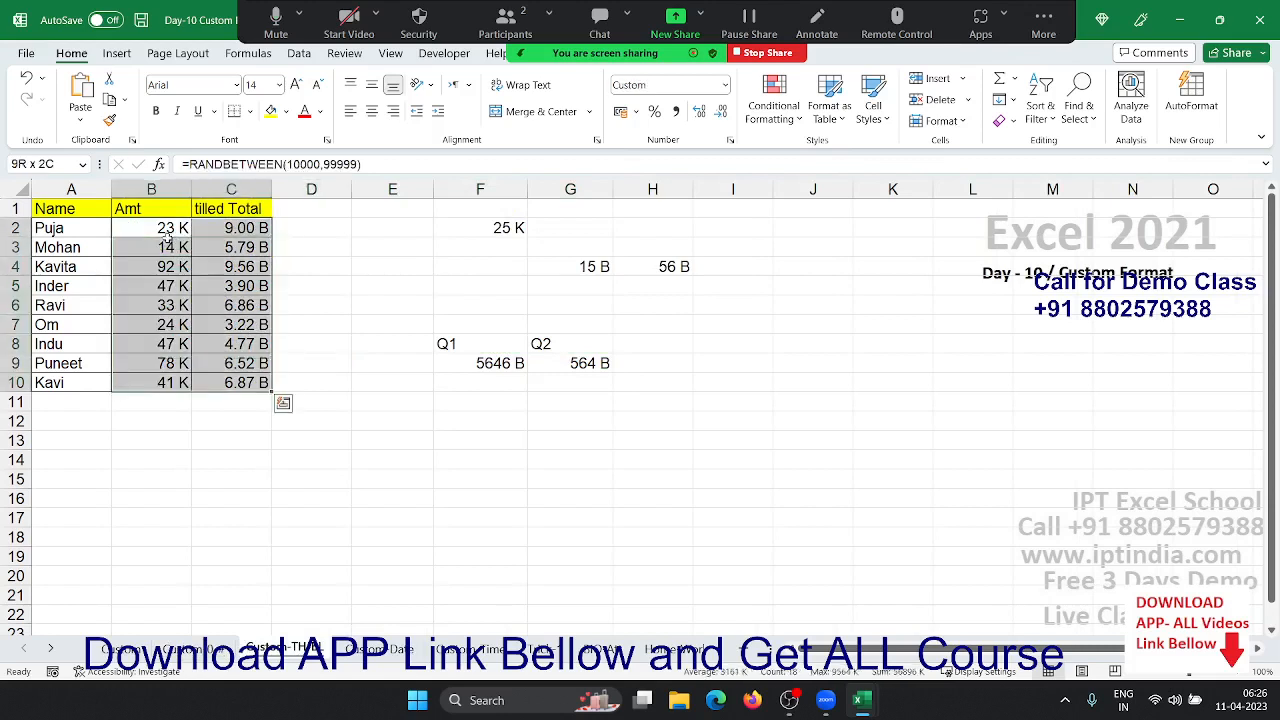
key(ctrl+shift+asciitilde)
- Reset F2 to General so it shows 25000, then bring up its Custom format options
key(Left)
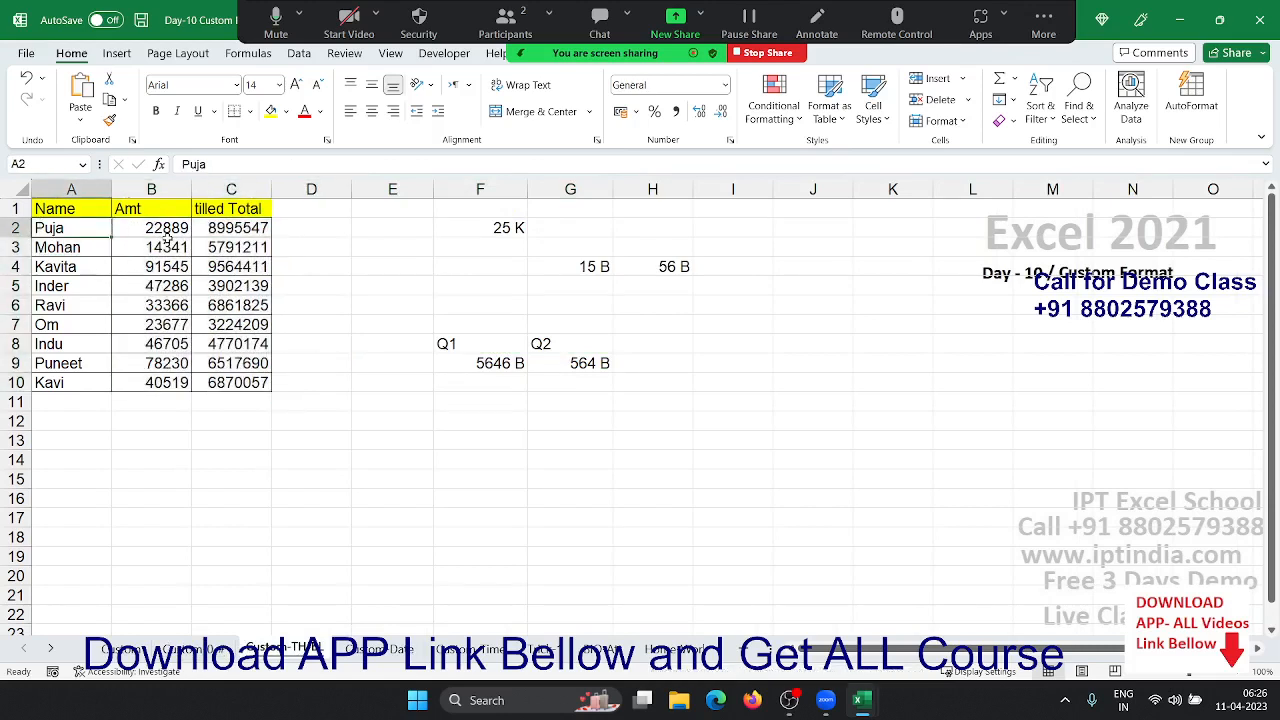
key(Right)
key(ctrl+Down)
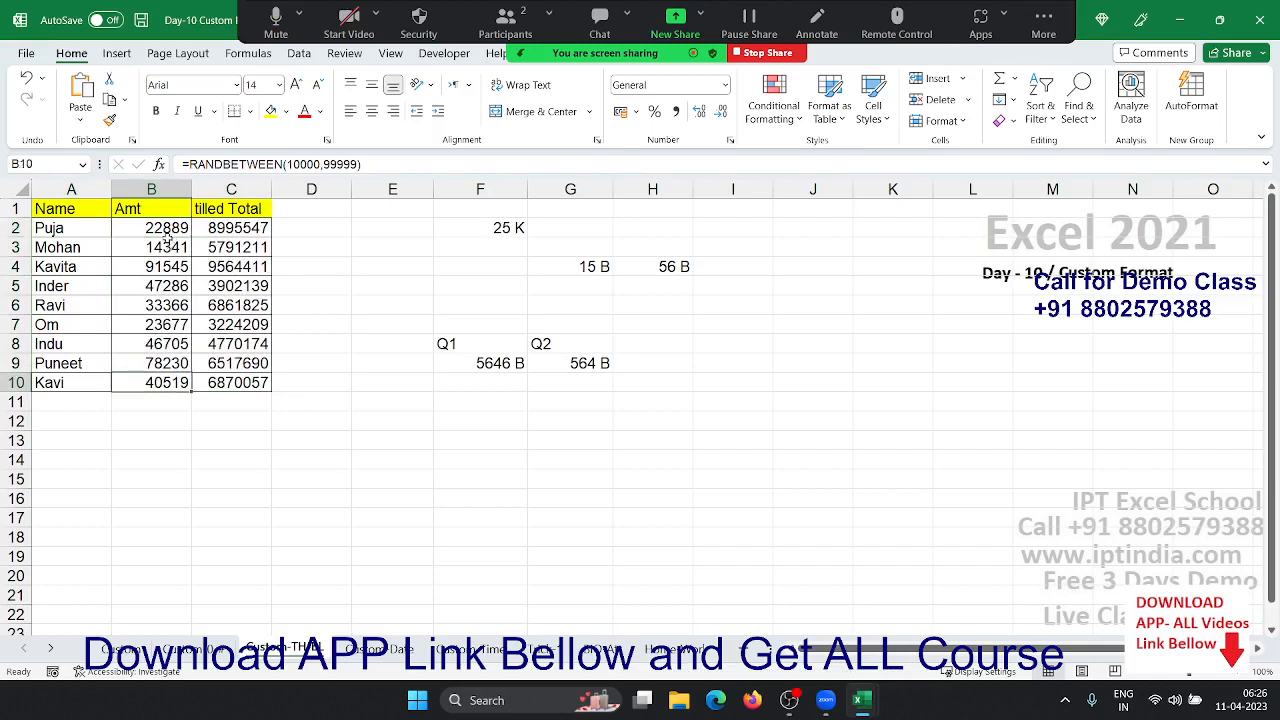
key(Right)
key(Right)
key(Right)
key(Right)
key(Right)
key(Up)
key(Up)
key(Up)
key(Up)
key(Up)
key(Up)
key(Up)
key(Up)
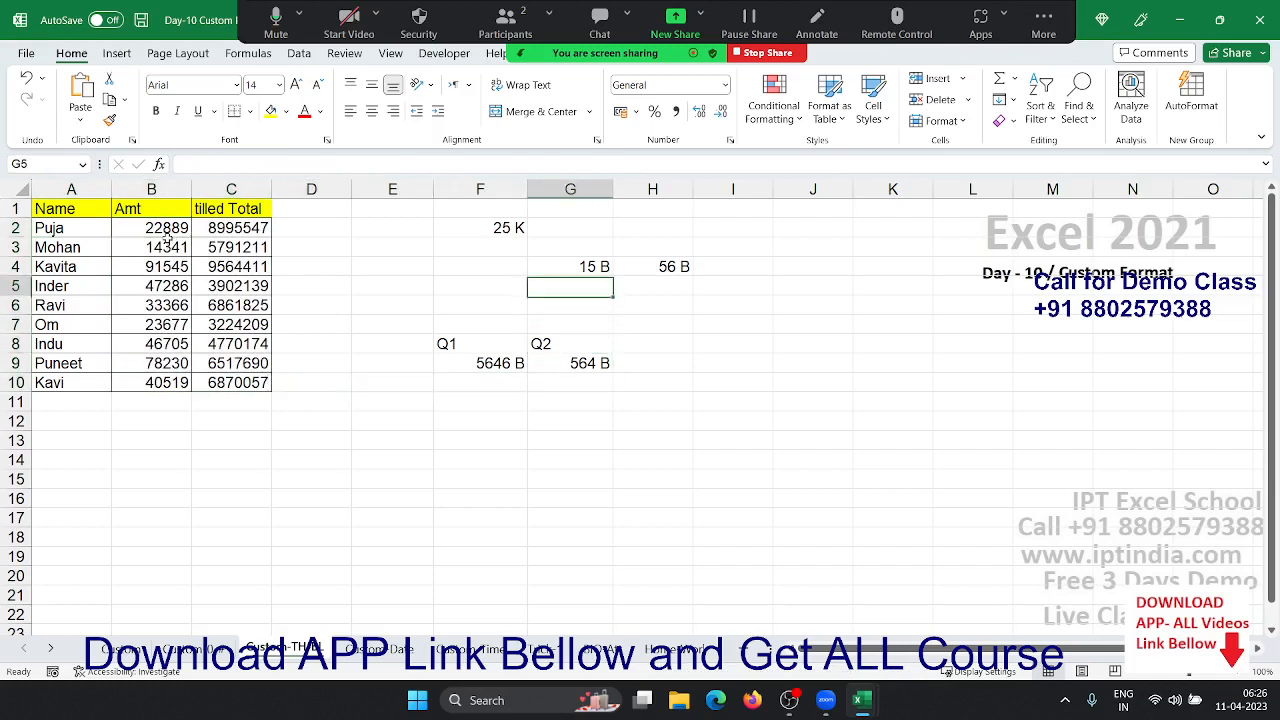
key(Left)
key(ctrl+n)
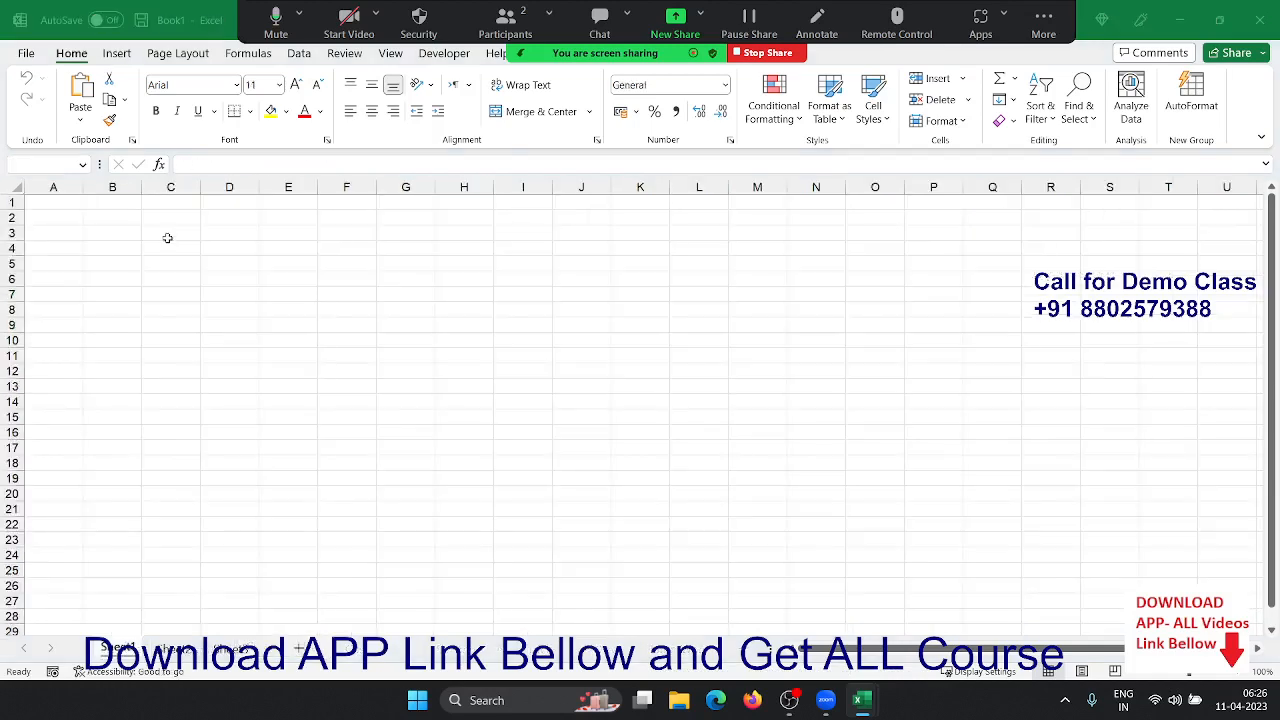
key(ctrl+w)
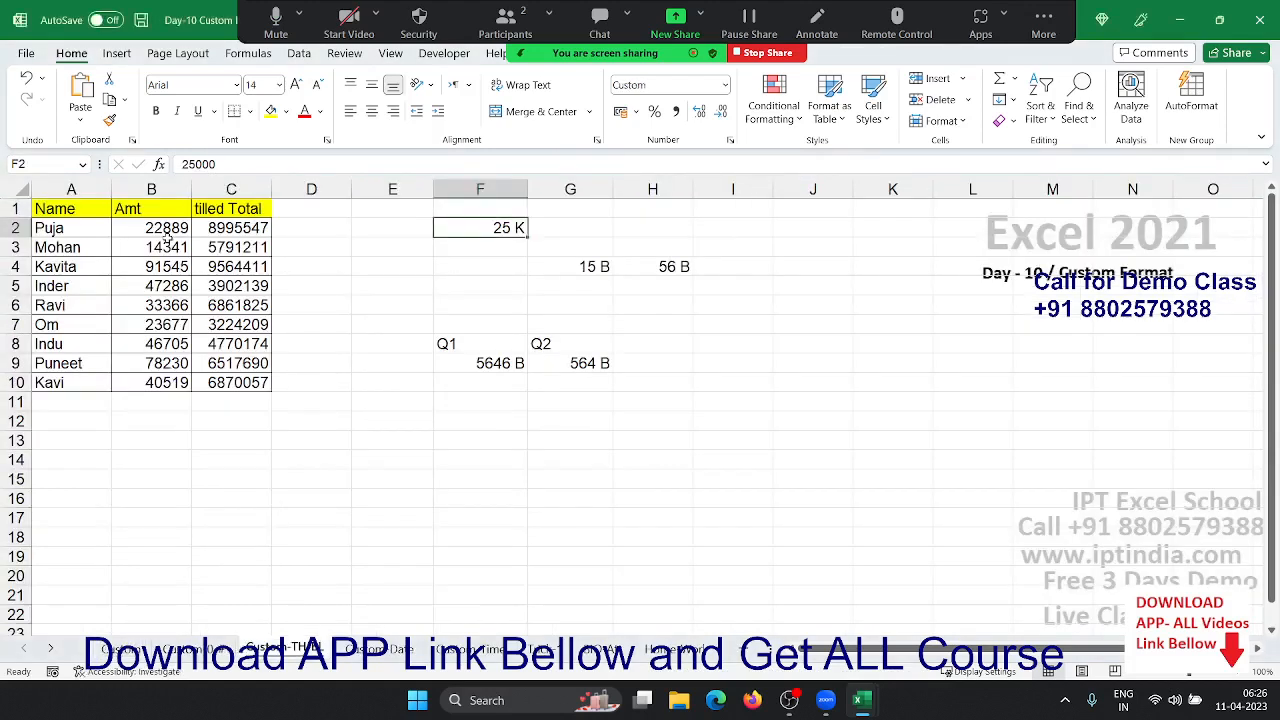
key(ctrl+shift+grave)
click(730, 141)
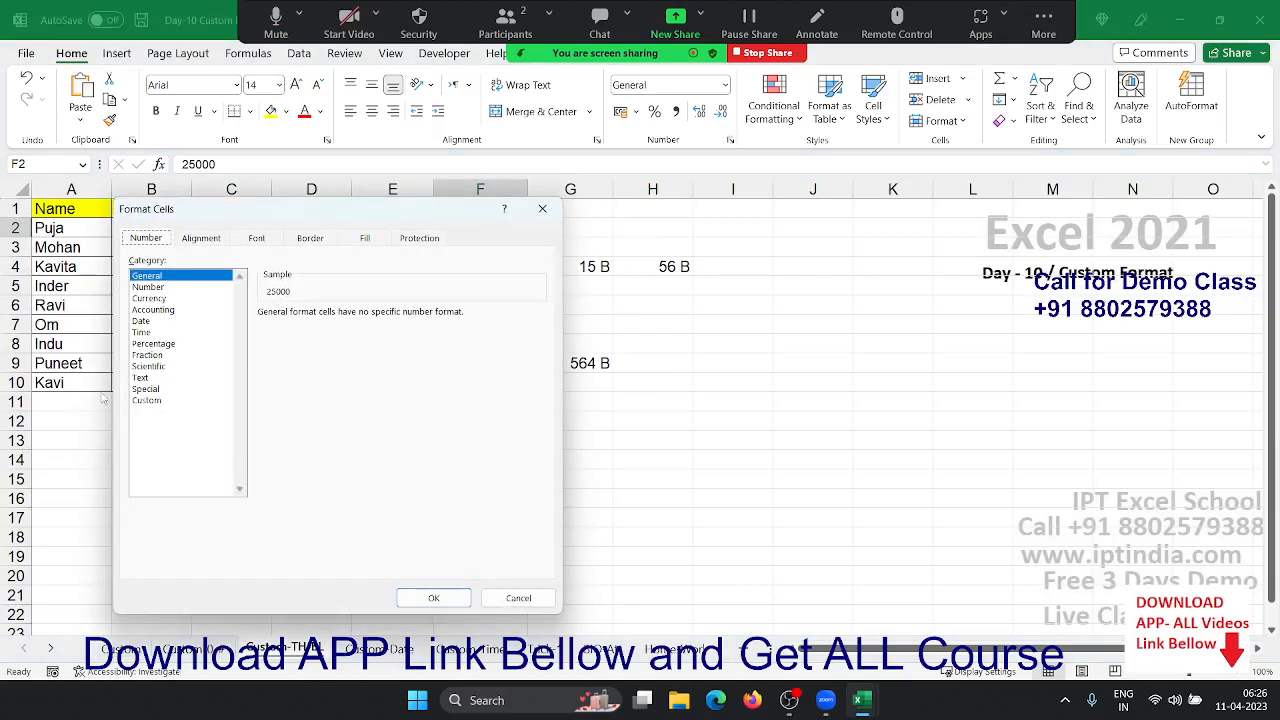
click(147, 400)
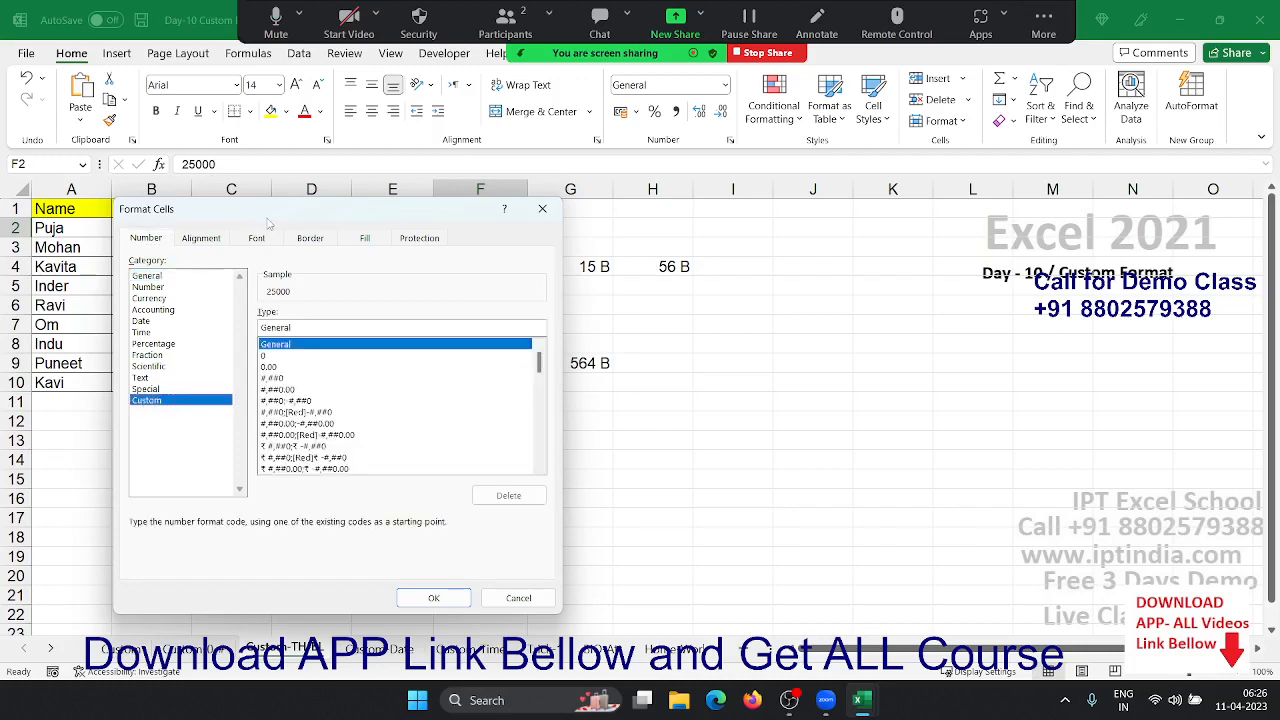
- Replace General with the custom code #,"K" so F2's 25000 displays as 25 K
drag(268, 222, 767, 129)
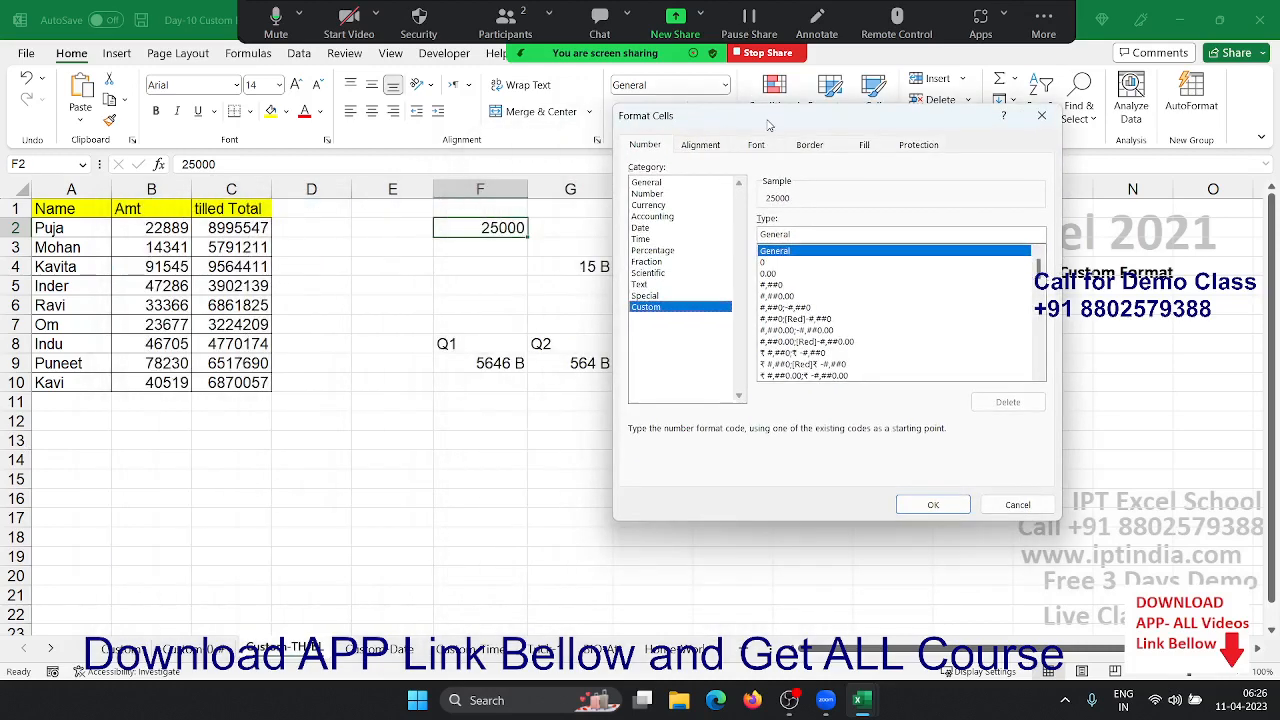
double_click(794, 236)
text(#,)
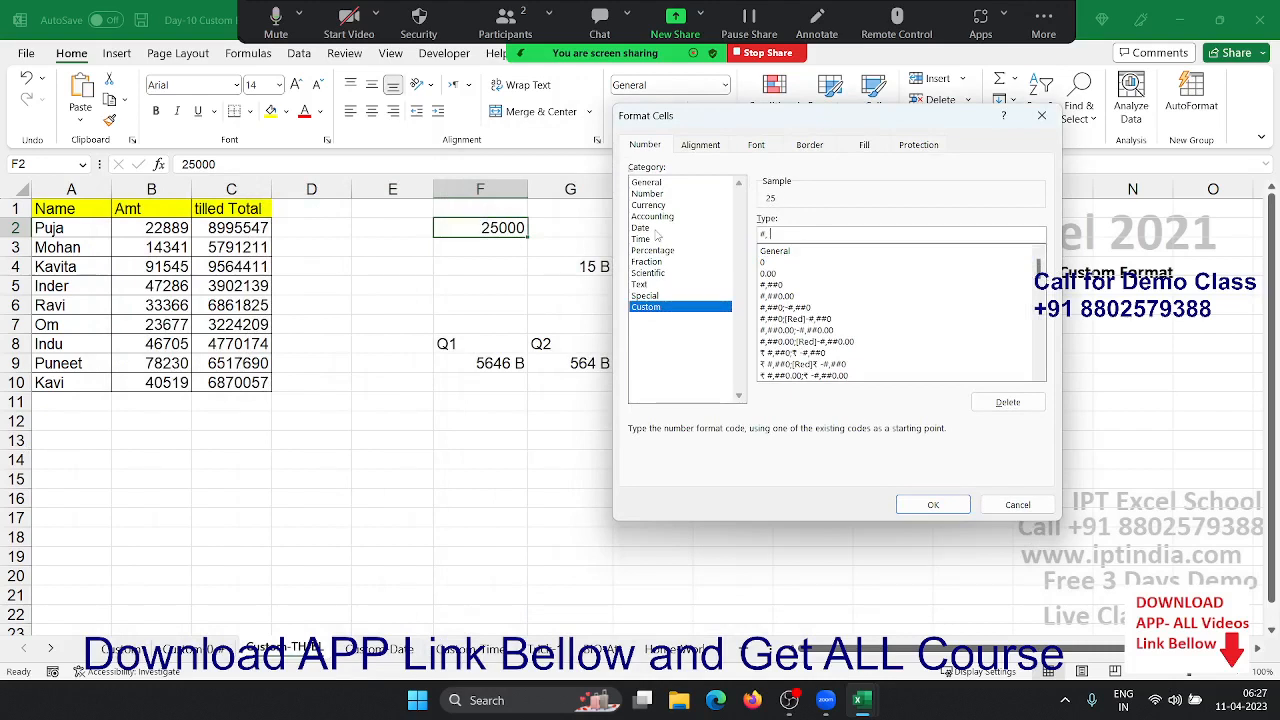
text("K)
click(934, 505)
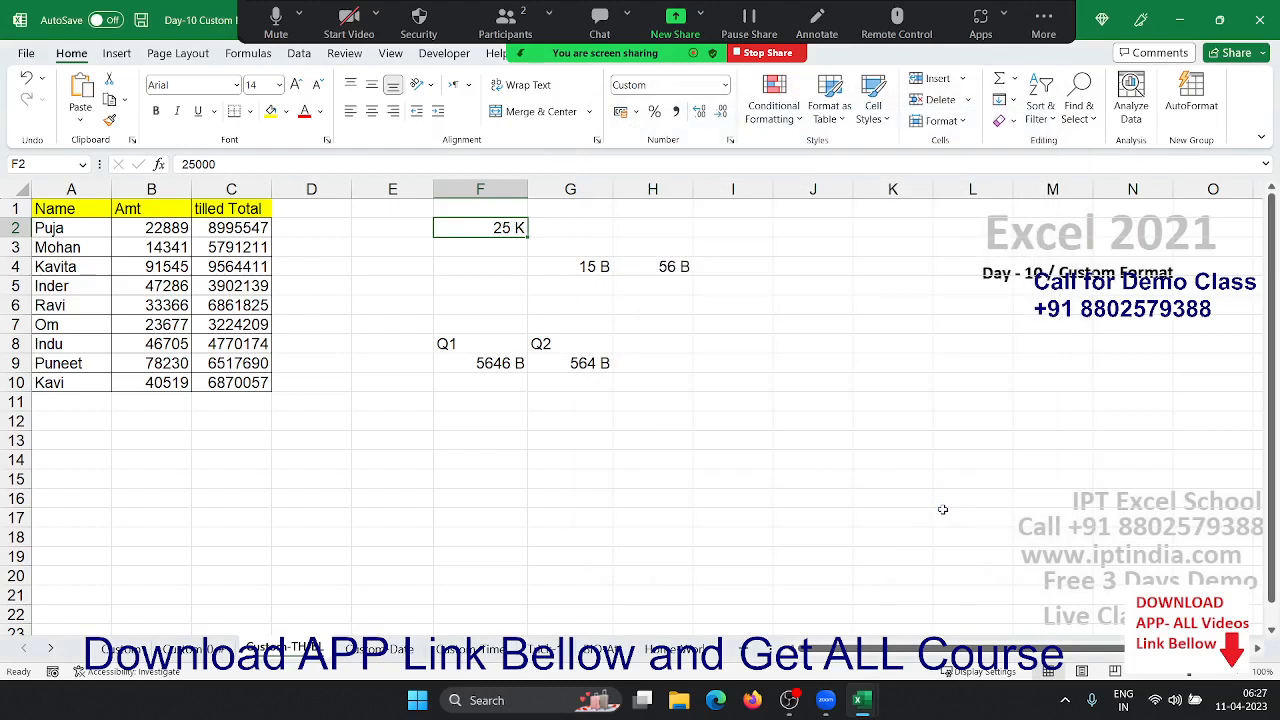
- Give G4:H4 the custom code 0.00,, so they display 14.65 and 56.47 in millions
drag(598, 268, 637, 280)
key(ctrl+shift+asciitilde)
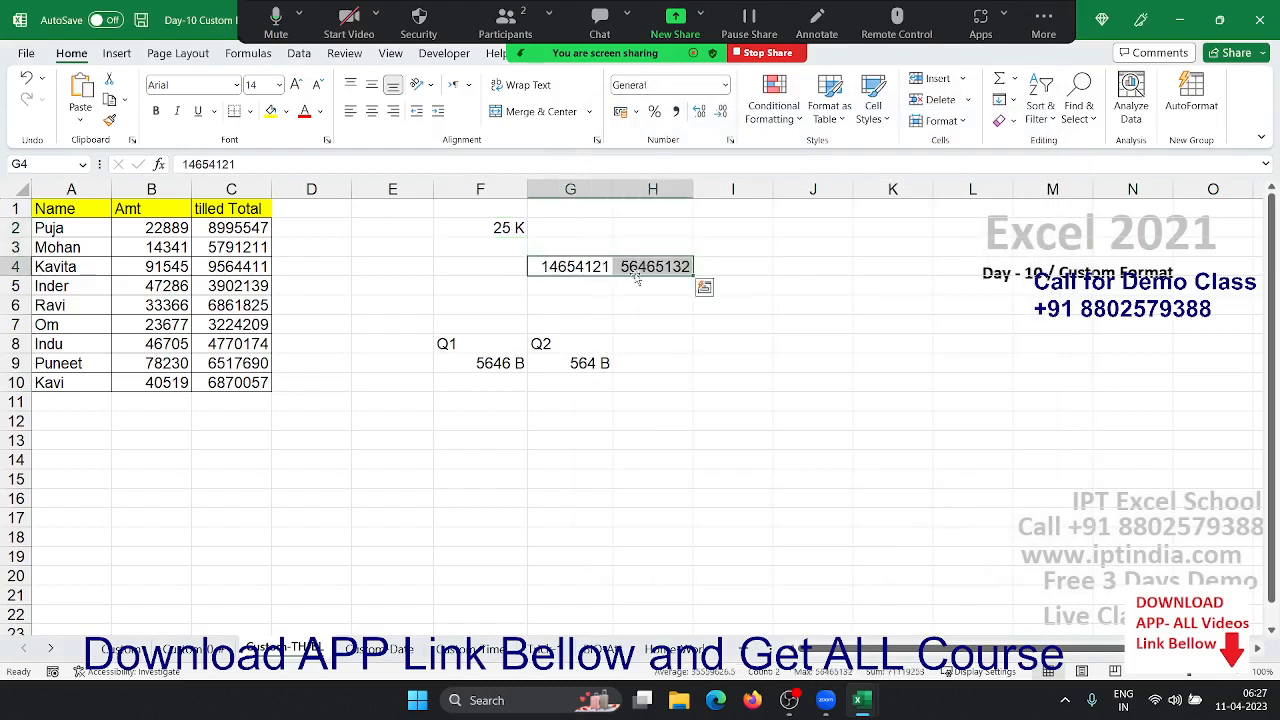
click(731, 141)
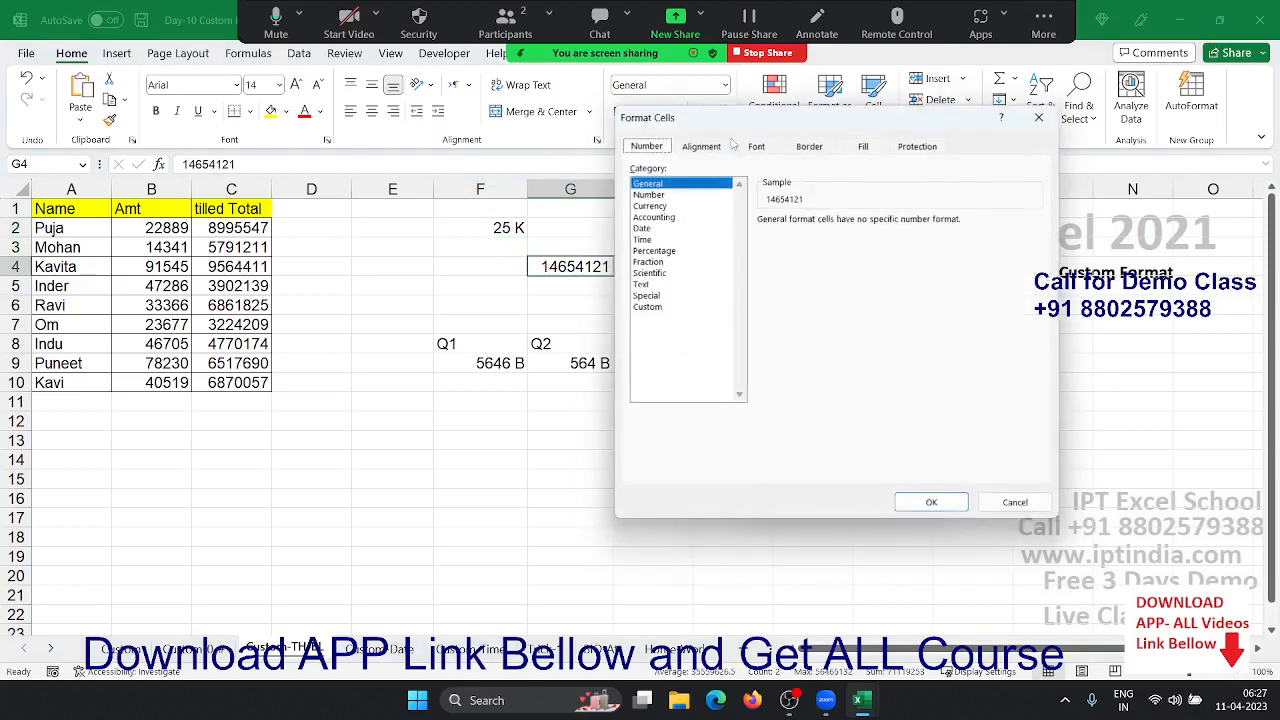
click(645, 306)
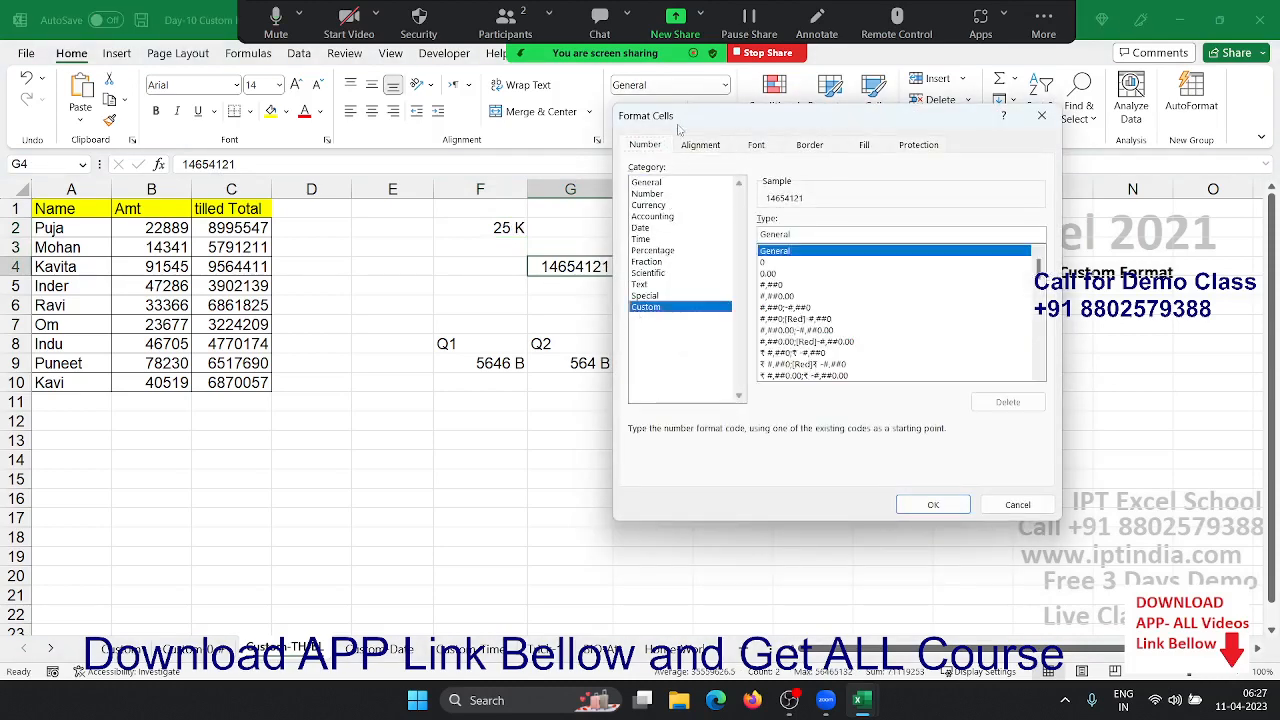
drag(681, 127, 847, 124)
double_click(946, 234)
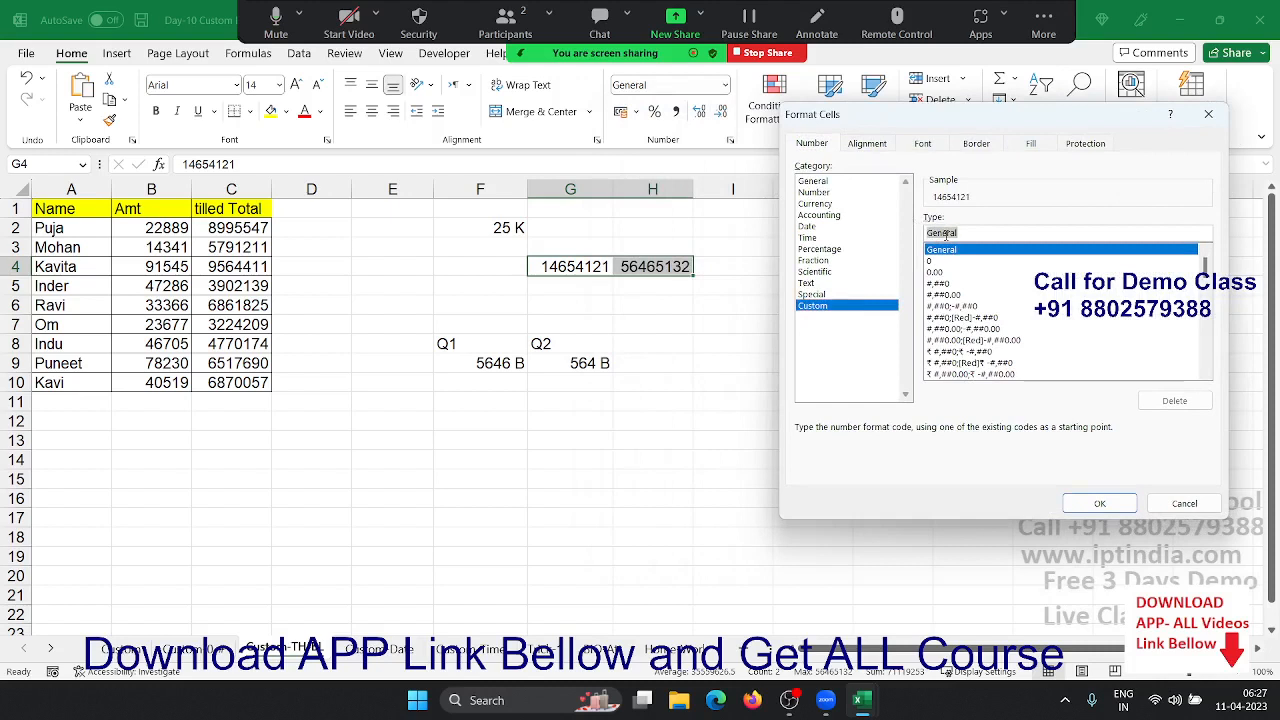
text(0.00)
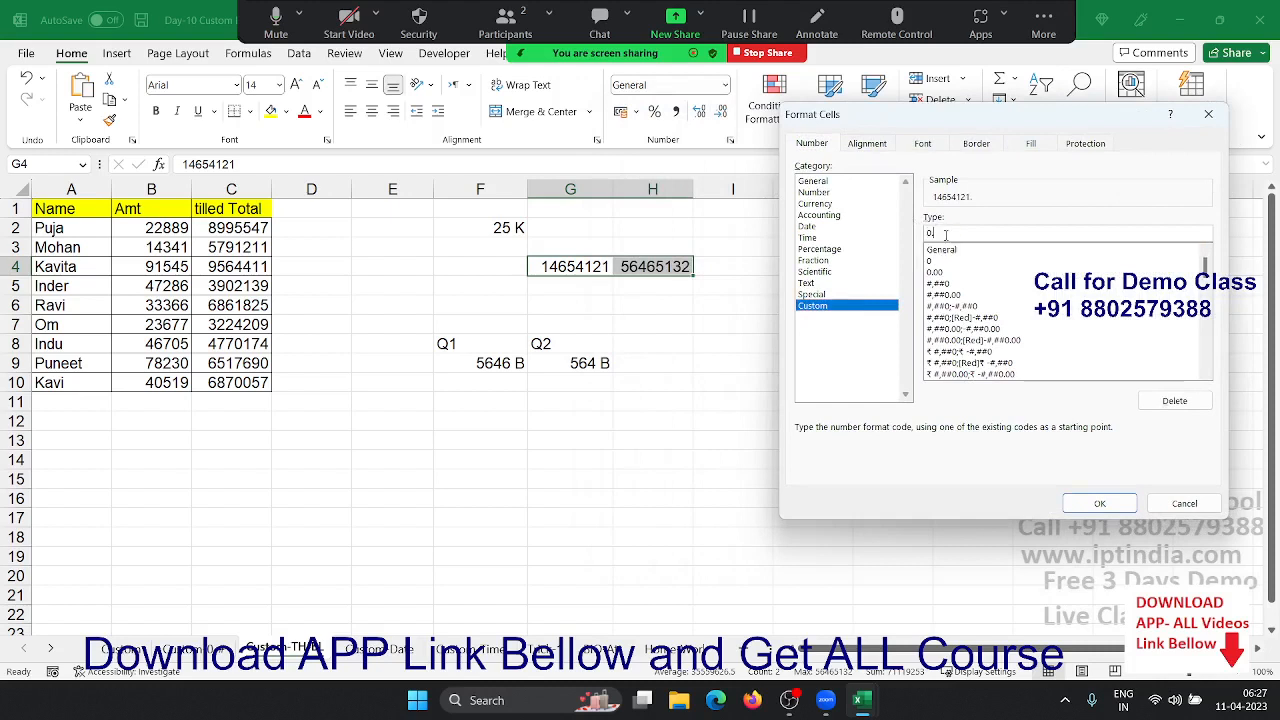
text(,,)
click(1099, 505)
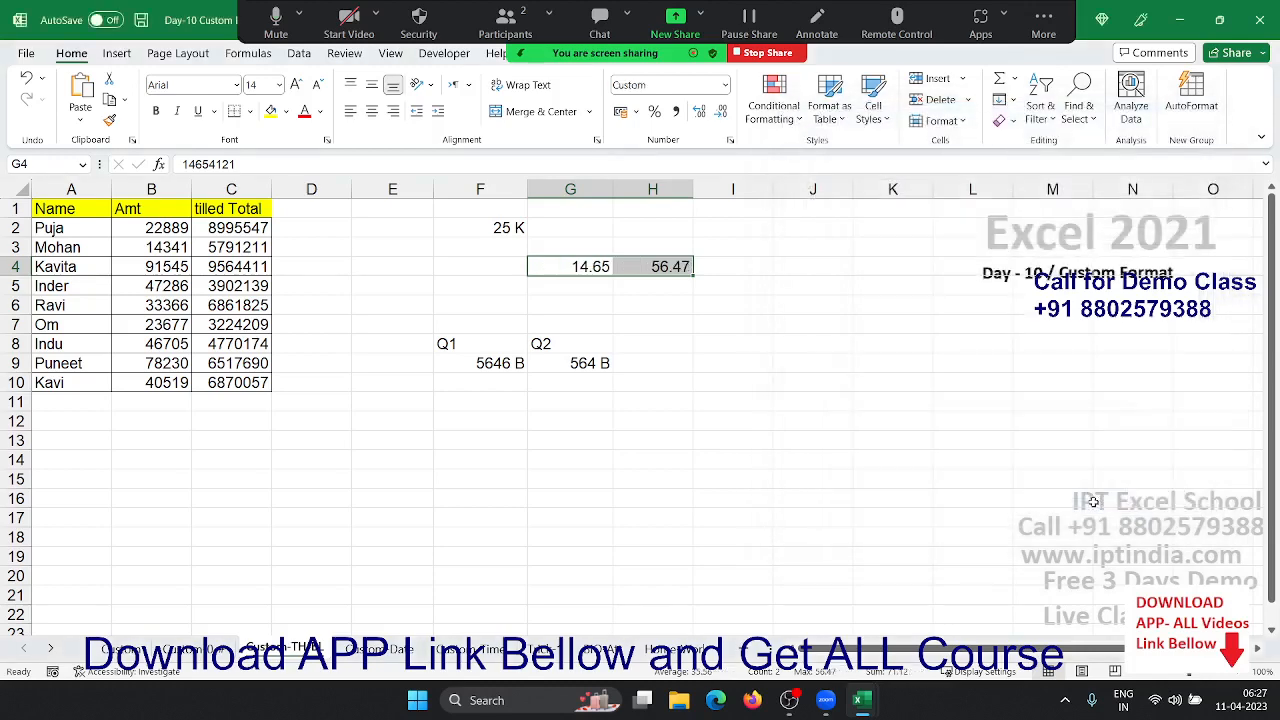
click(646, 423)
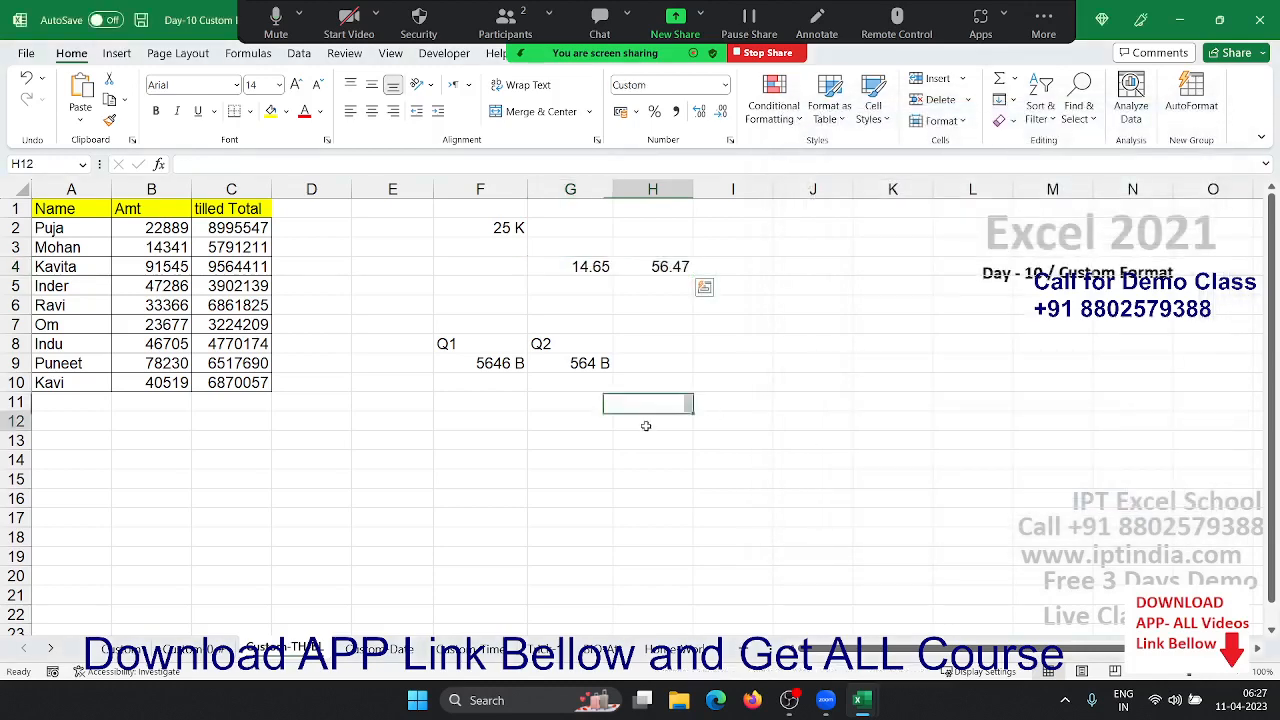
- Reset the Q1 and Q2 values in F9:G9 to plain numbers and reselect both cells
drag(506, 364, 532, 362)
key(ctrl+shift+asciitilde)
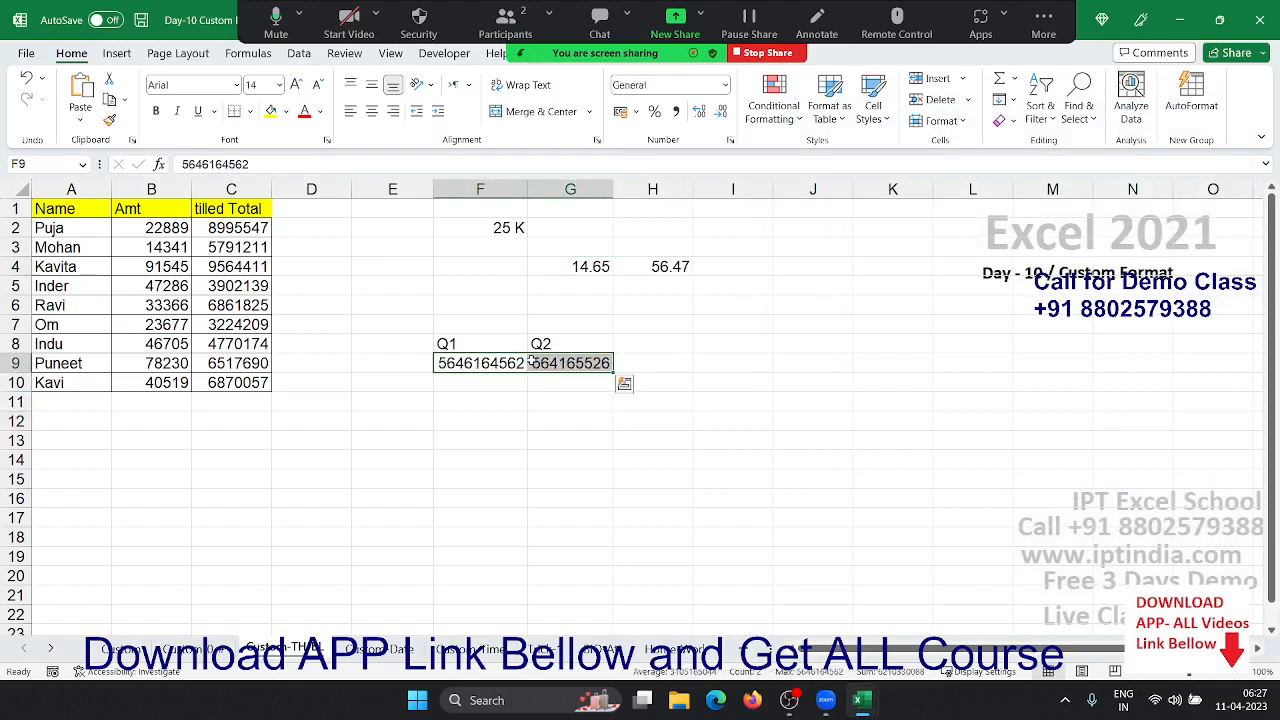
click(546, 414)
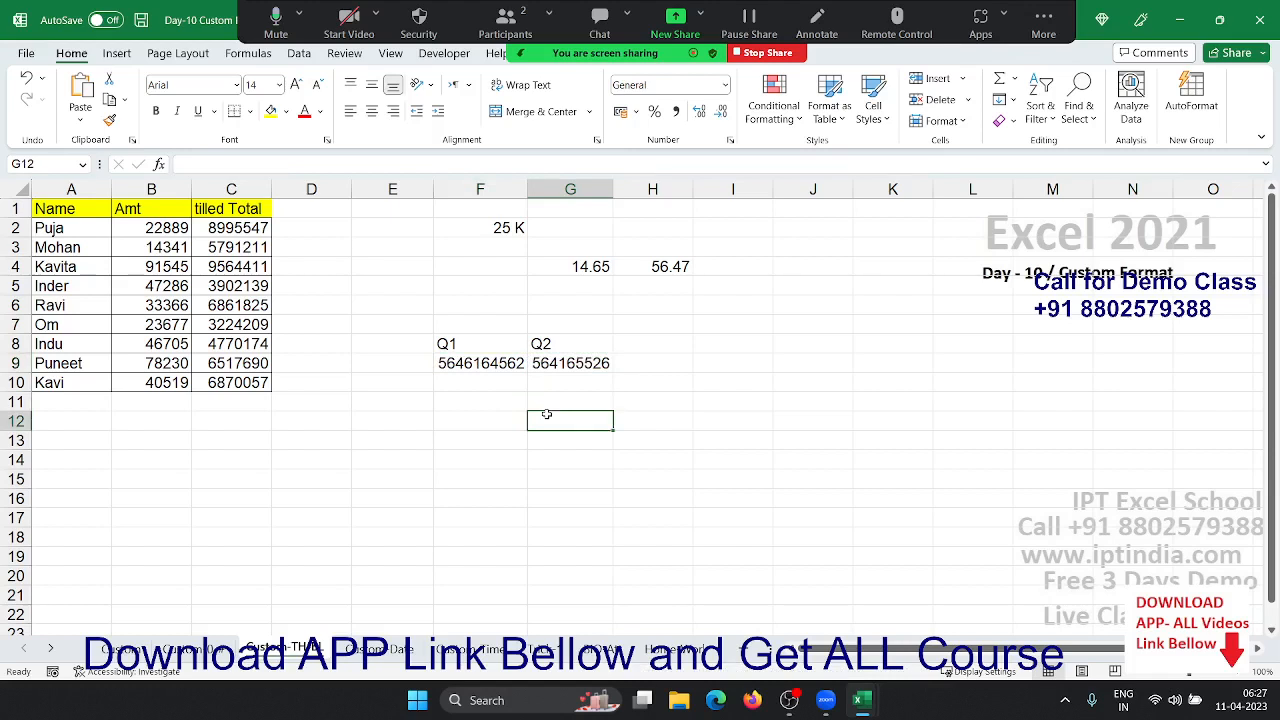
key(Up)
key(Up)
key(Up)
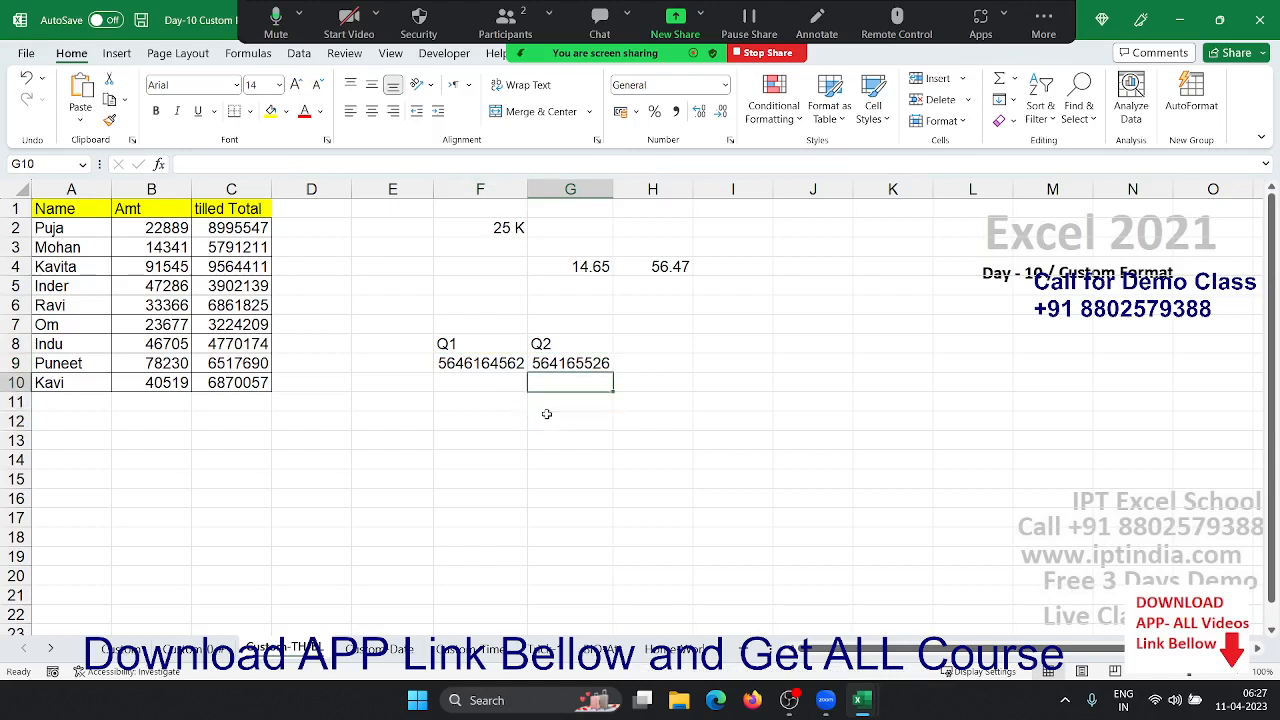
key(shift+Left)
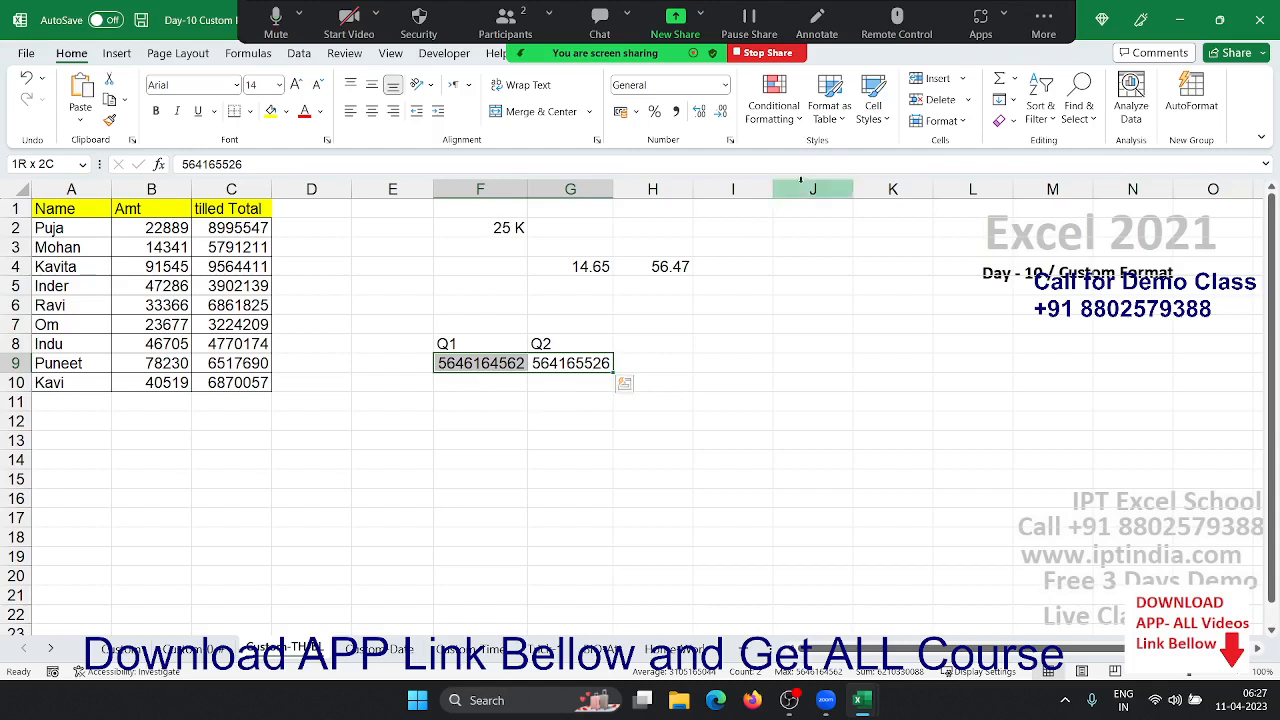
- Apply the custom code 0.00,, to F9:G9 so they read 5646.16 and 564.17
click(730, 140)
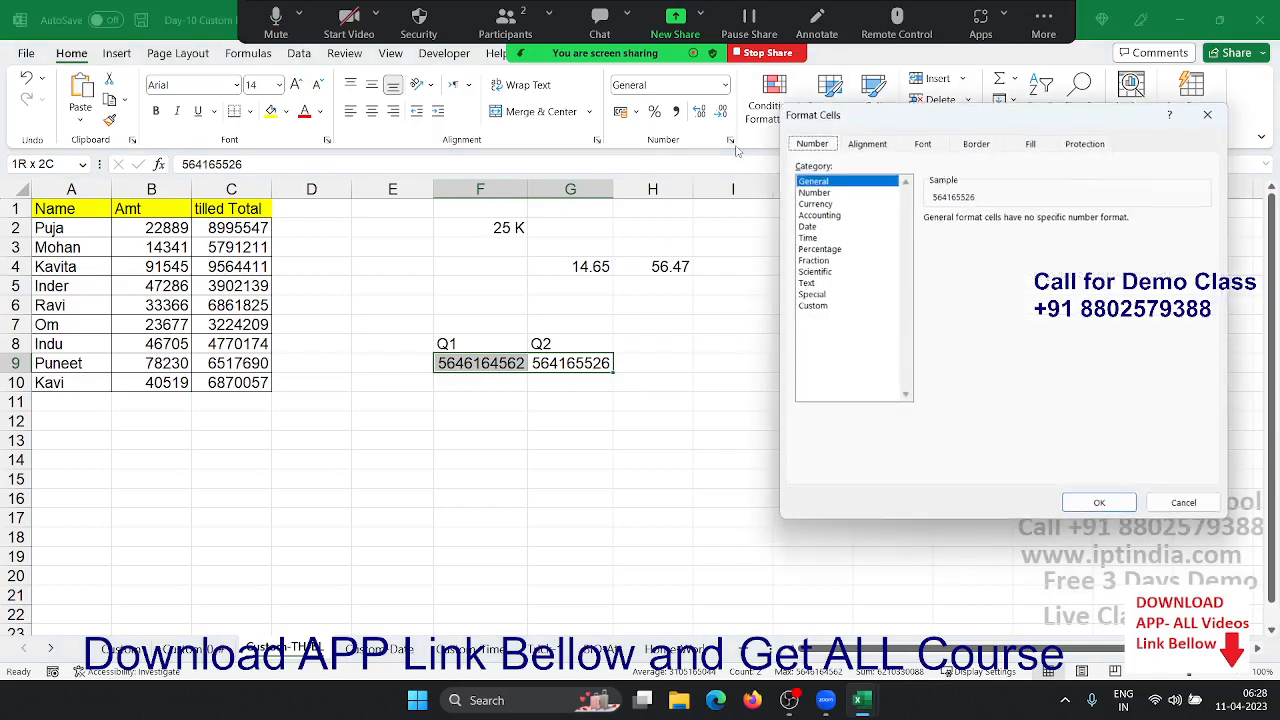
click(820, 307)
click(944, 232)
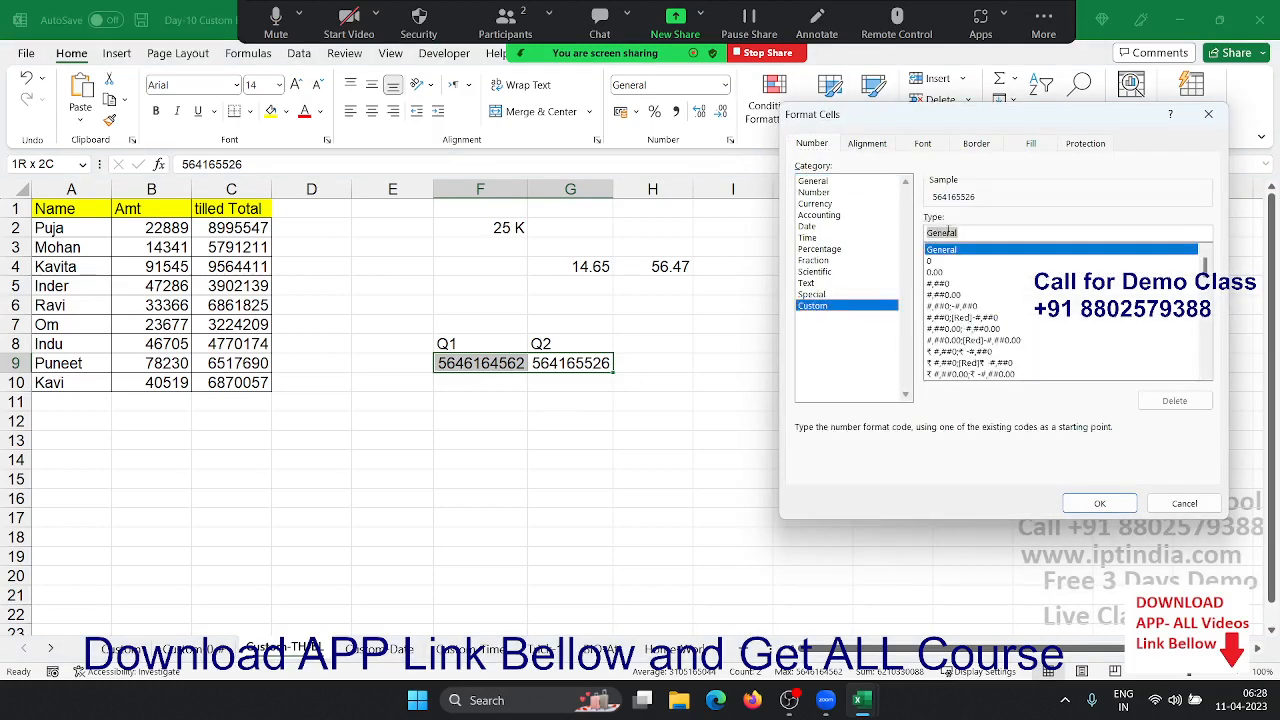
text(0)
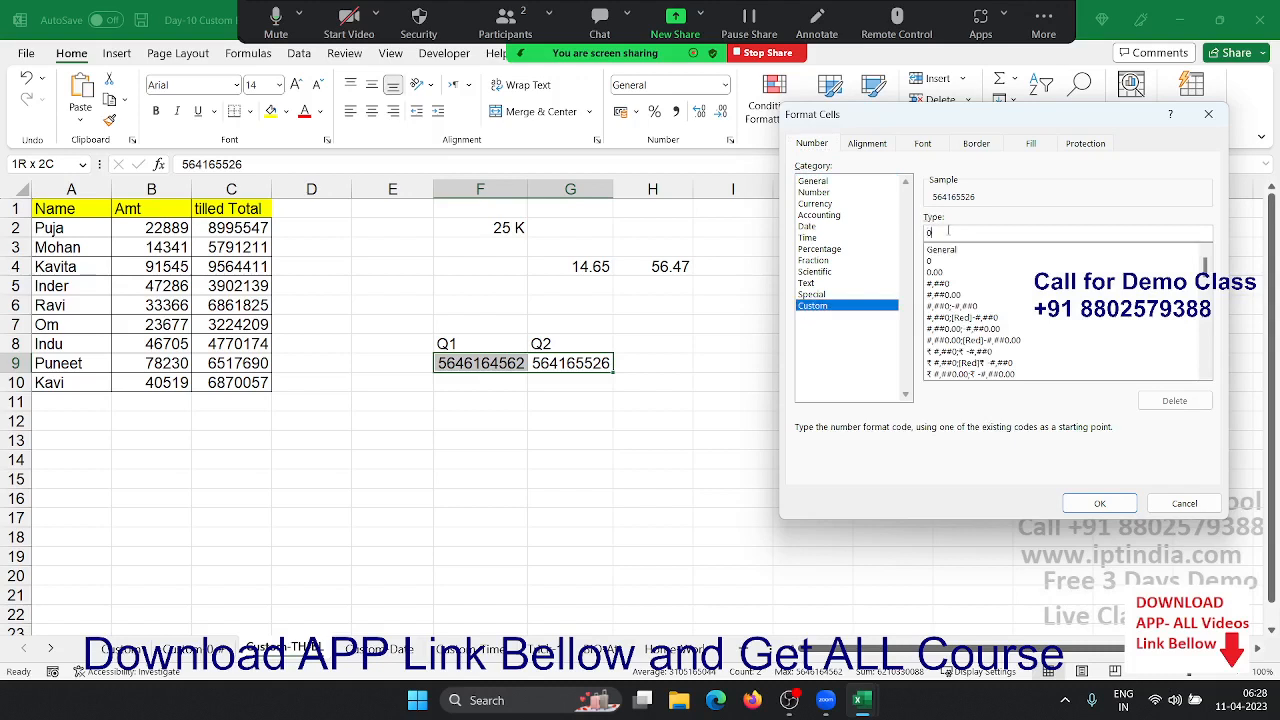
text(,,)
key(BackSpace)
key(BackSpace)
text(.00,,,)
key(BackSpace)
click(1100, 503)
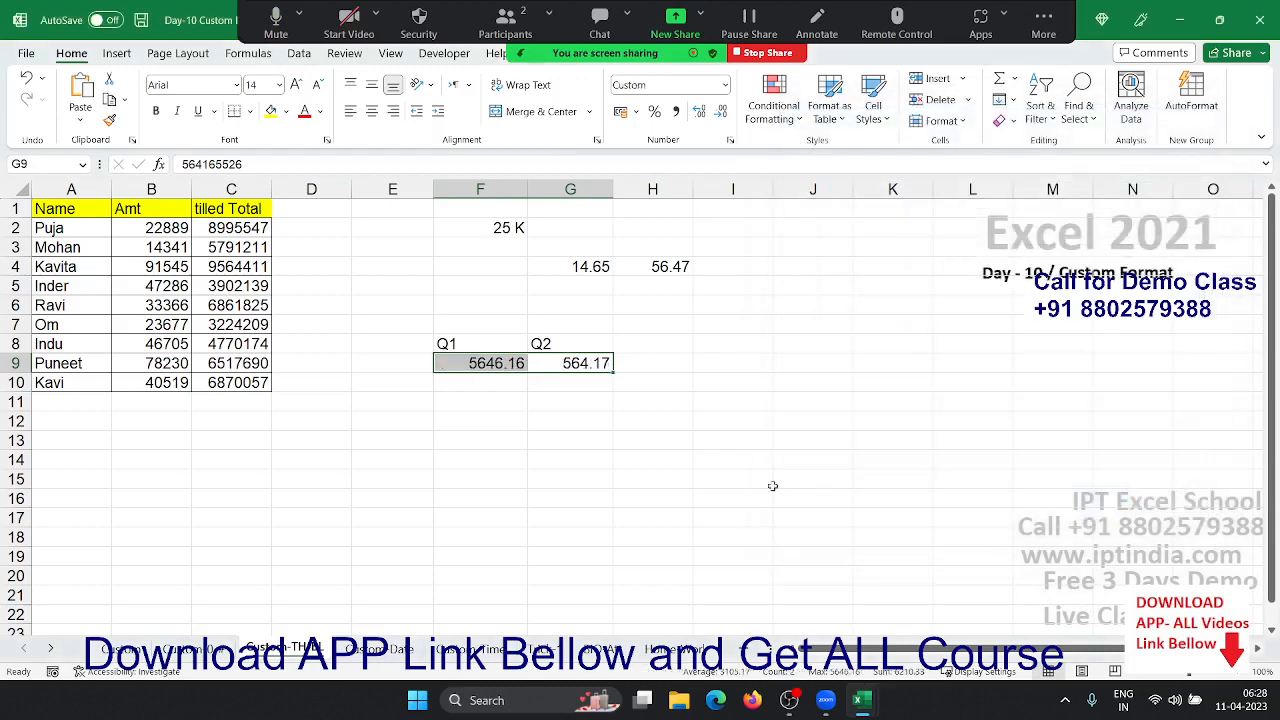
click(502, 474)
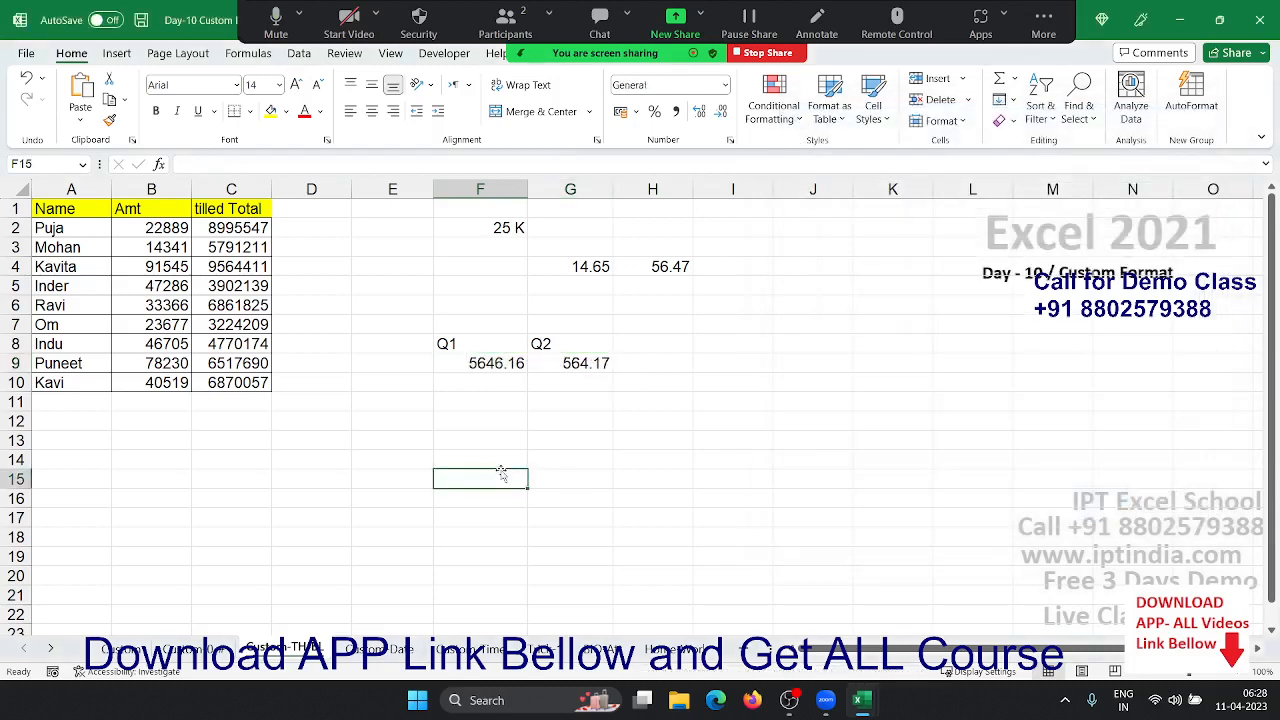
- Format the Amt values B2:B10 as thousands with a "K" suffix, showing 23 K, 14 K and so on
drag(477, 364, 575, 372)
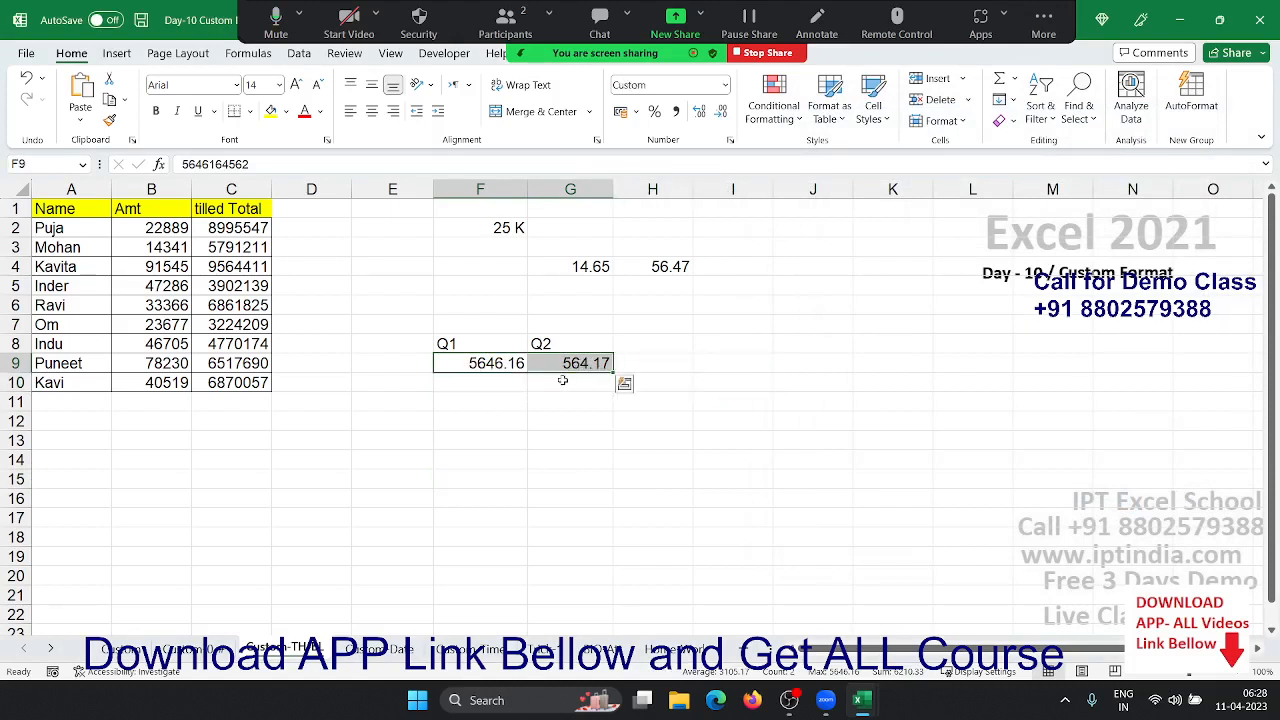
click(506, 419)
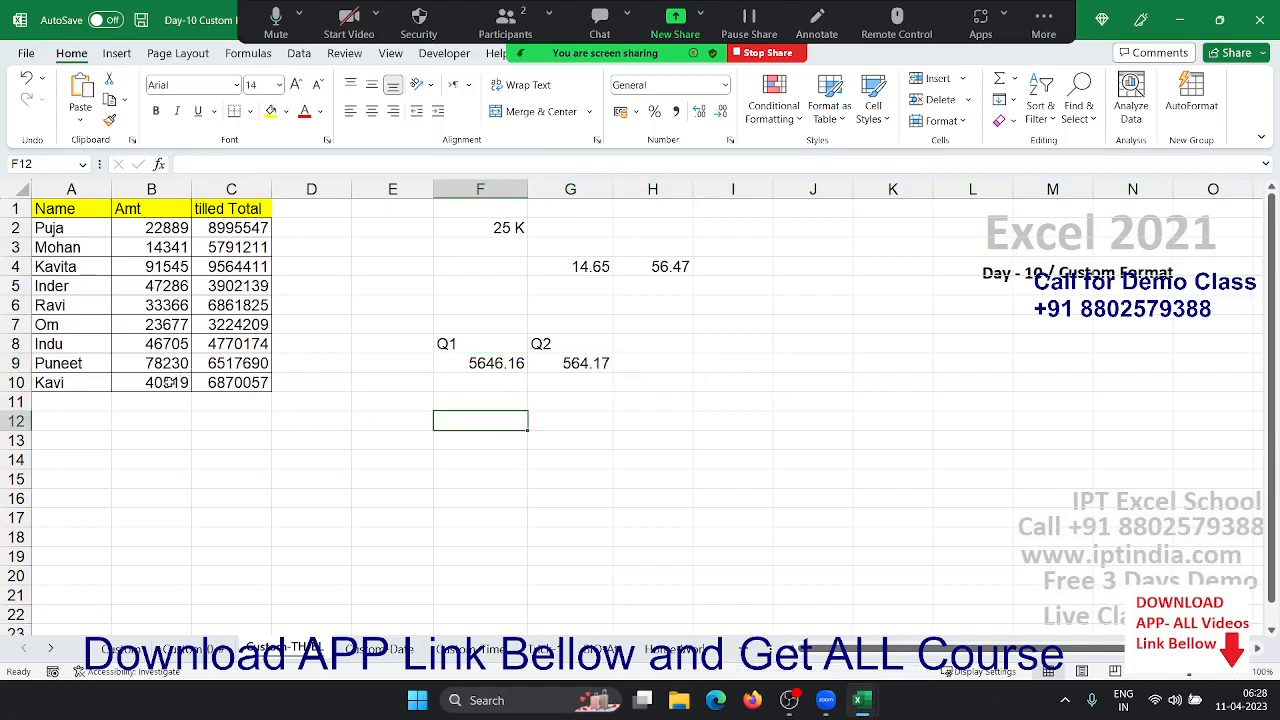
drag(167, 382, 160, 228)
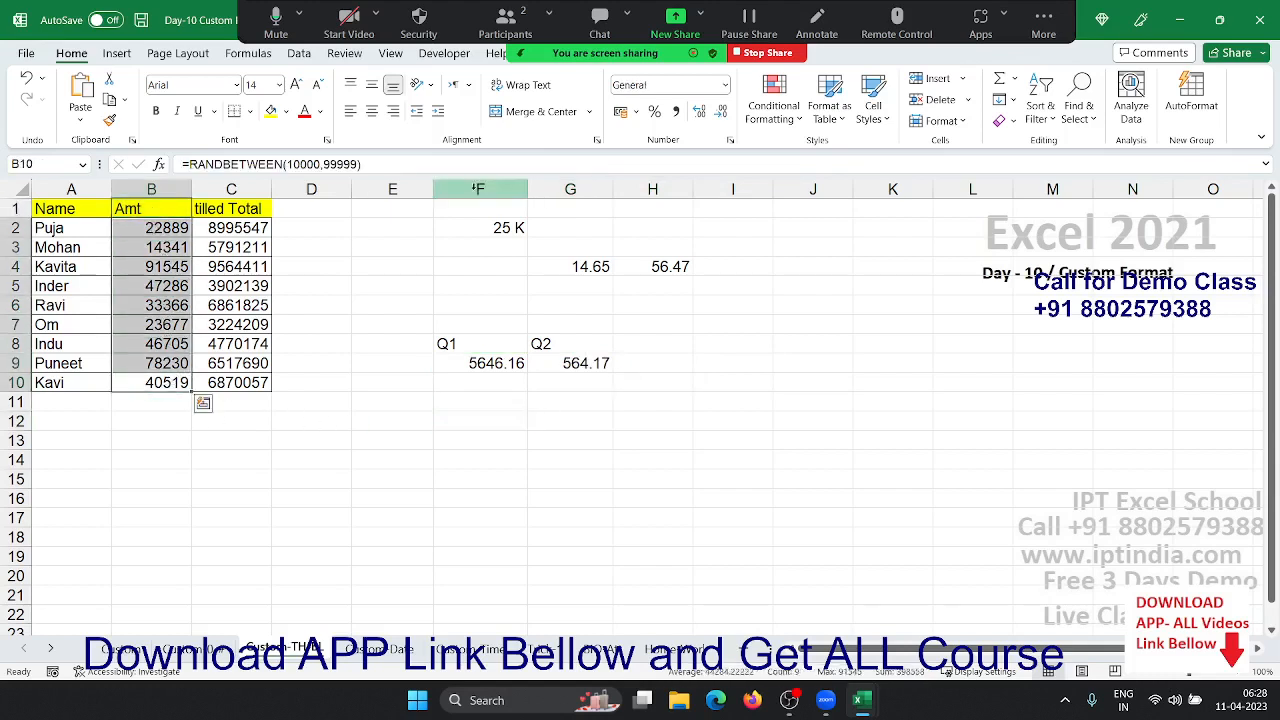
click(730, 140)
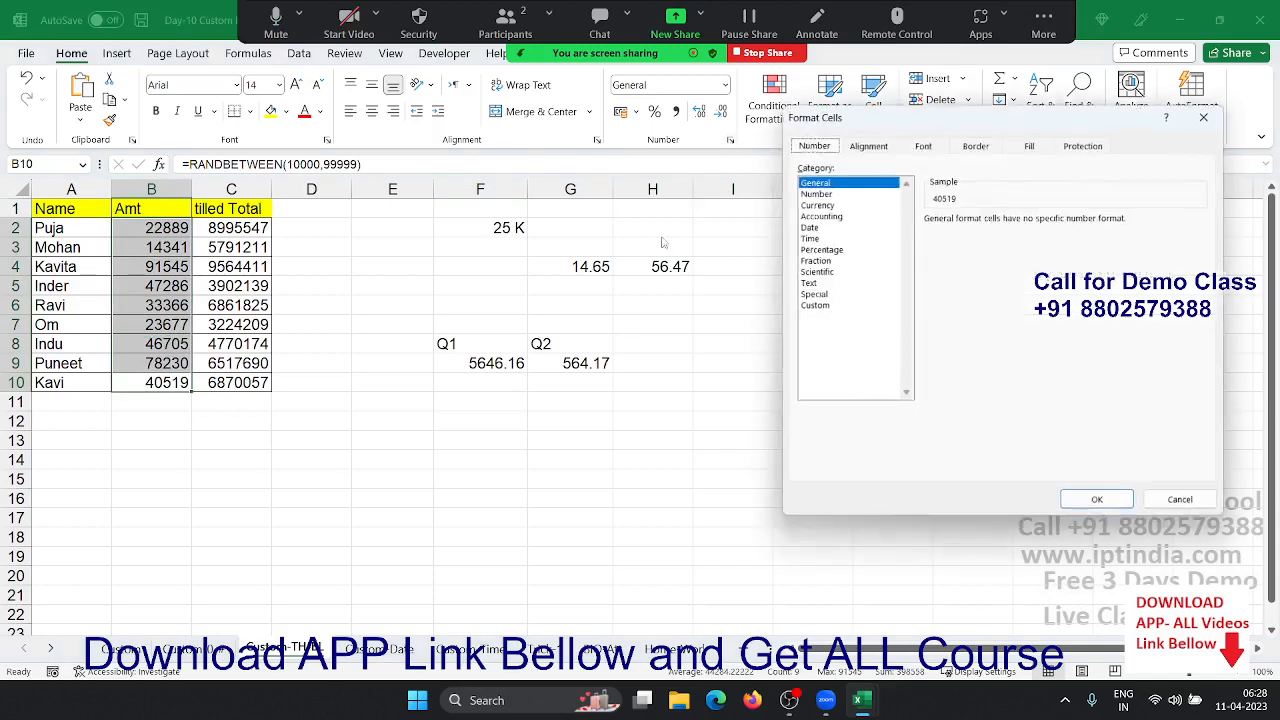
click(828, 305)
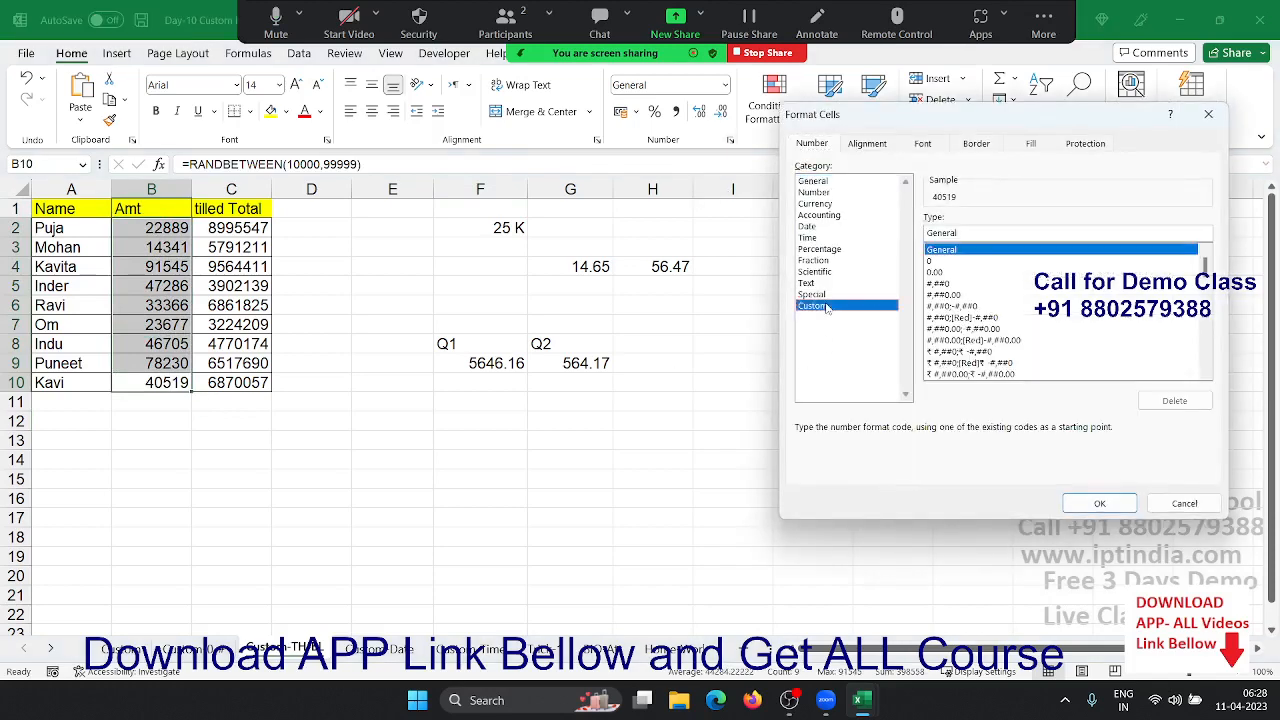
double_click(943, 232)
text(0.0)
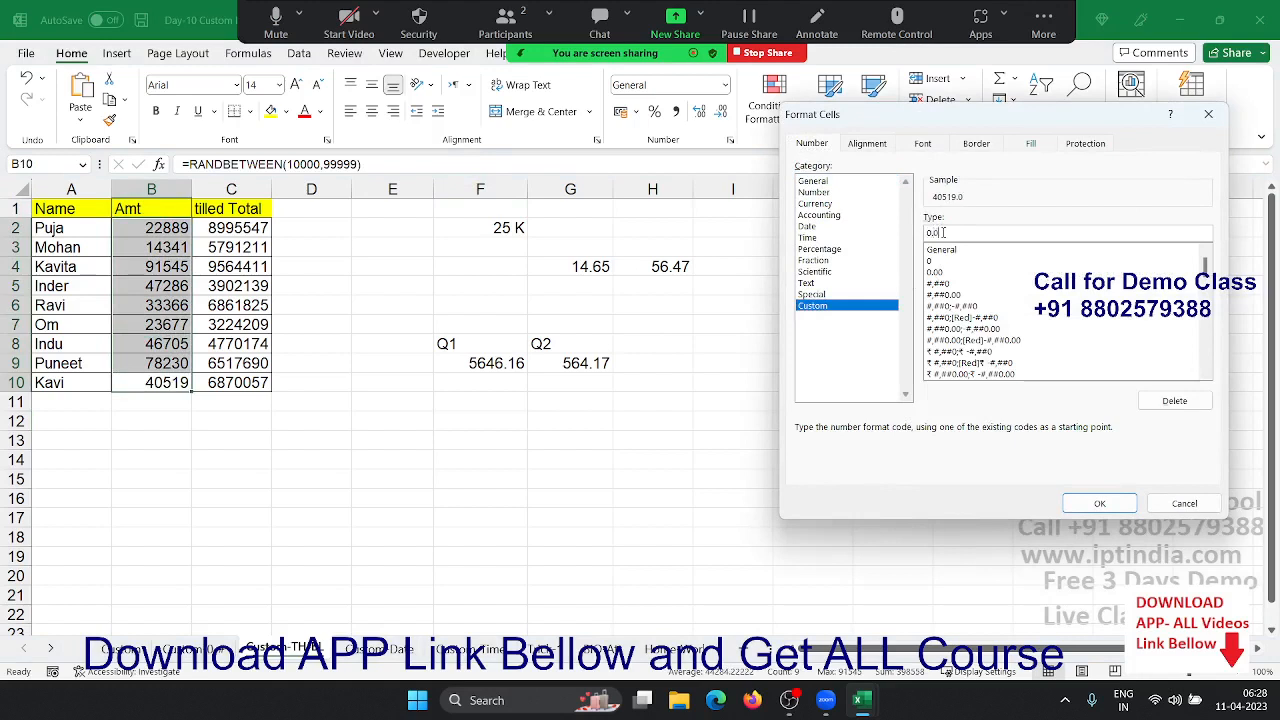
text(0)
key(BackSpace)
key(BackSpace)
key(BackSpace)
text(.)
key(BackSpace)
text("K")
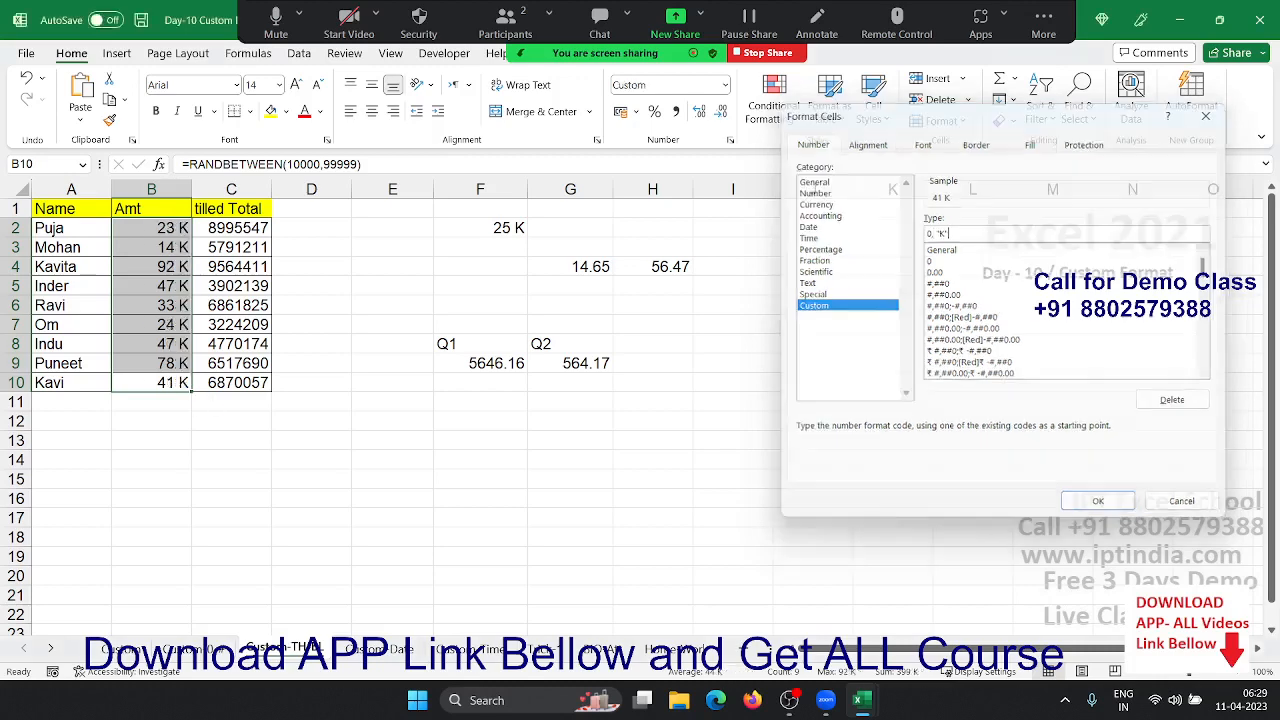
key(Return)
key(Right)
key(ctrl+shift+Up)
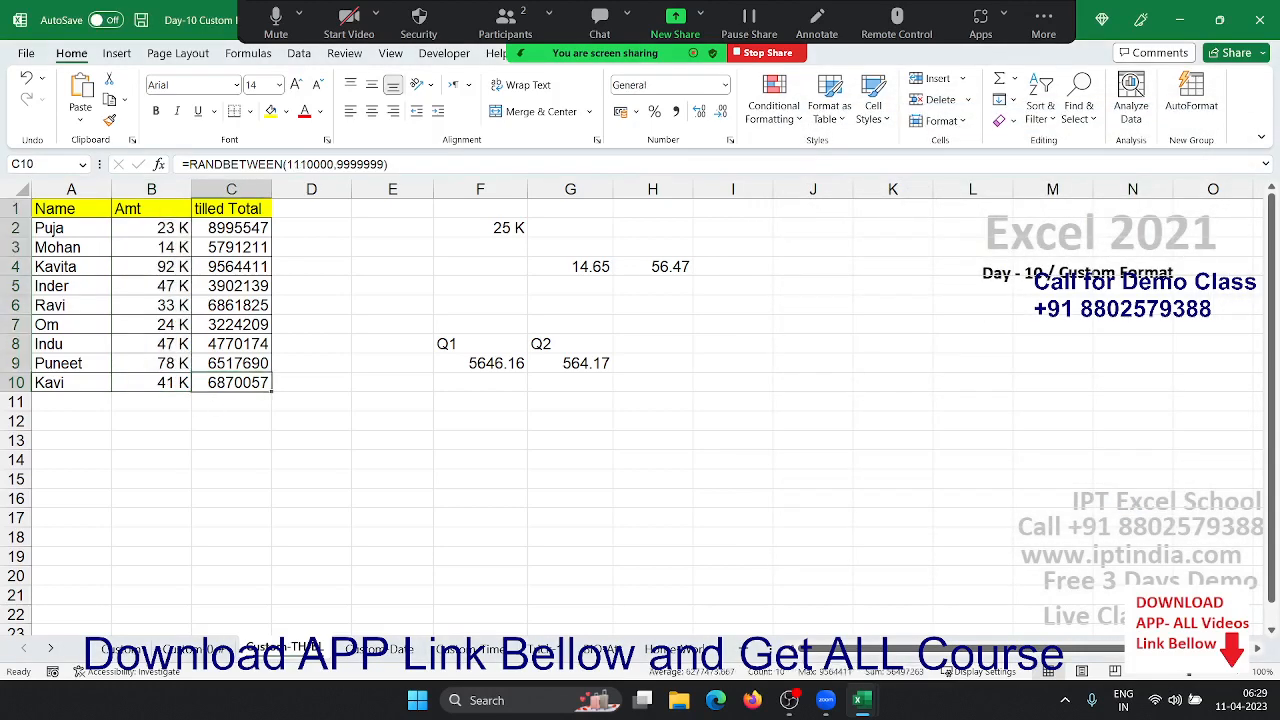
- Apply custom code 0.00,, "B" to tilled Total C2:C10, showing 9.00 B, 6.87 B and so on
key(shift+Down)
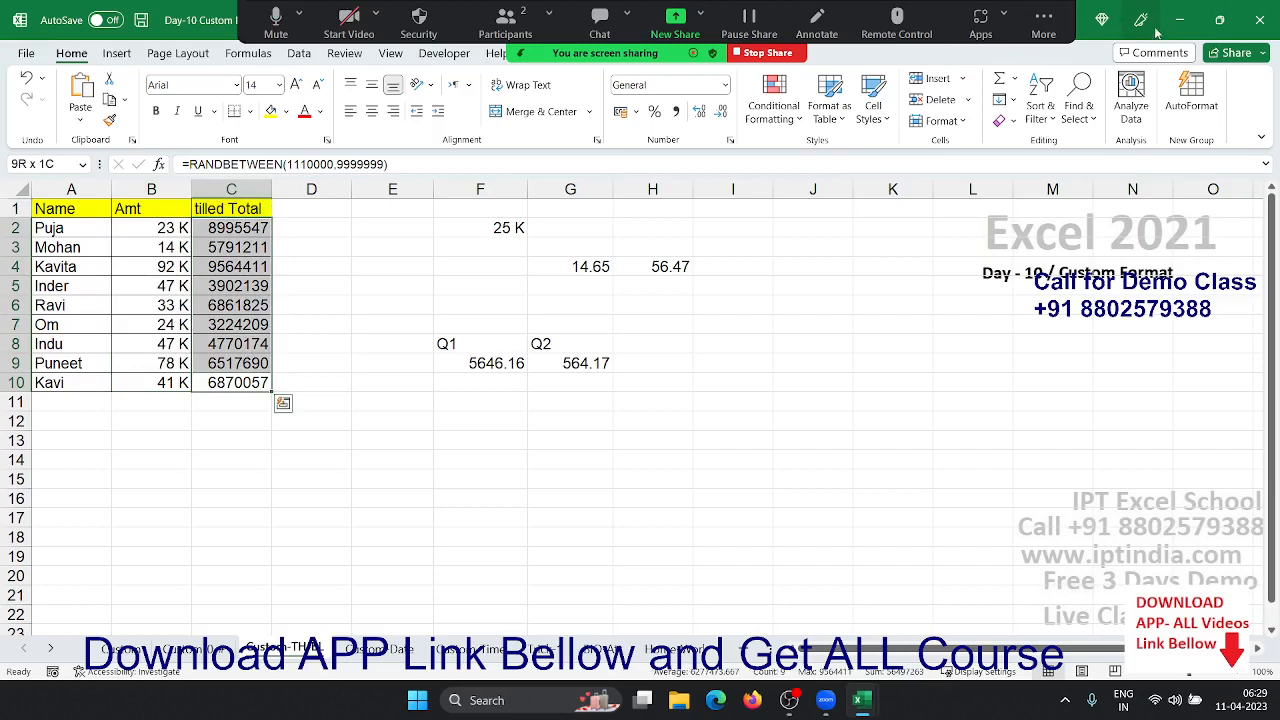
click(731, 141)
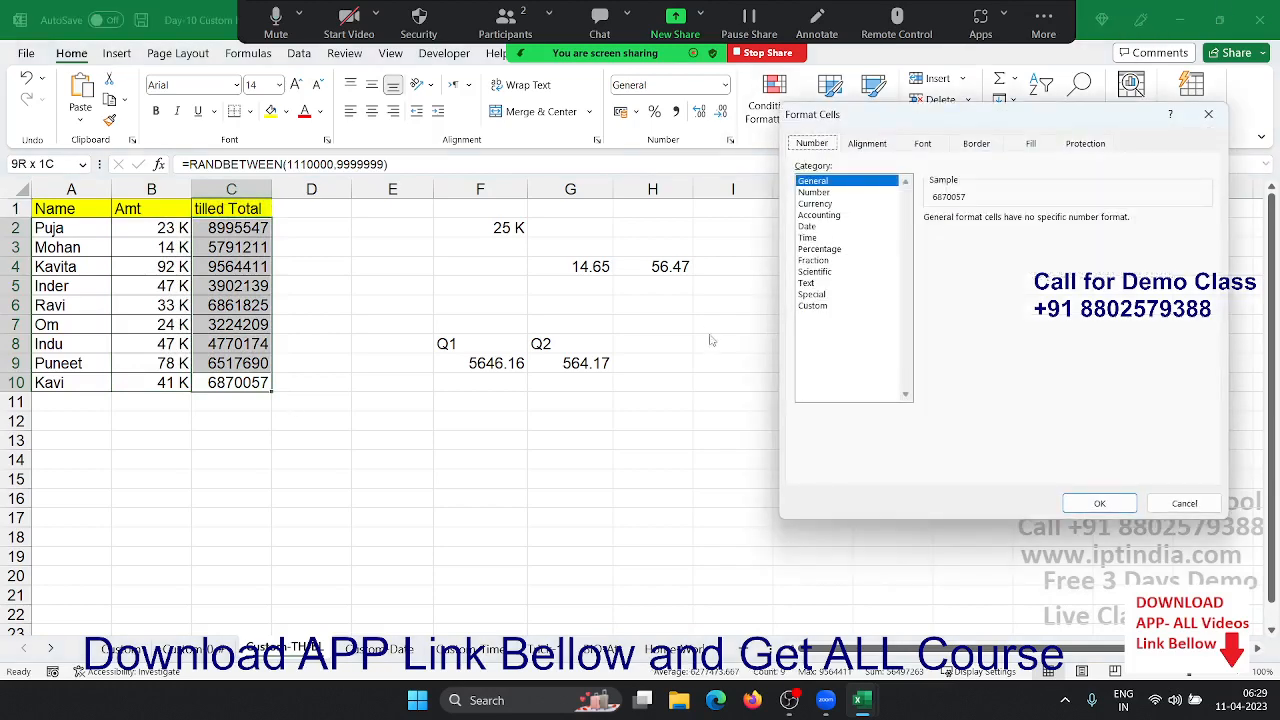
click(822, 305)
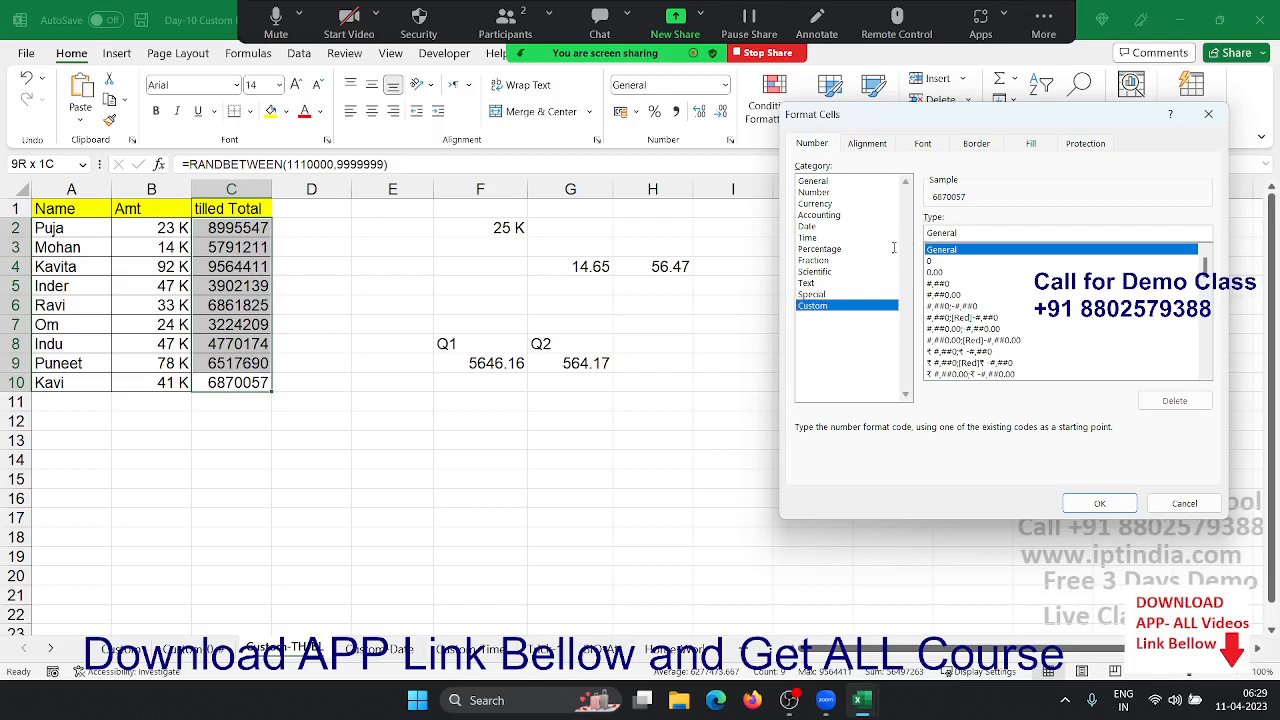
double_click(945, 233)
text(0.)
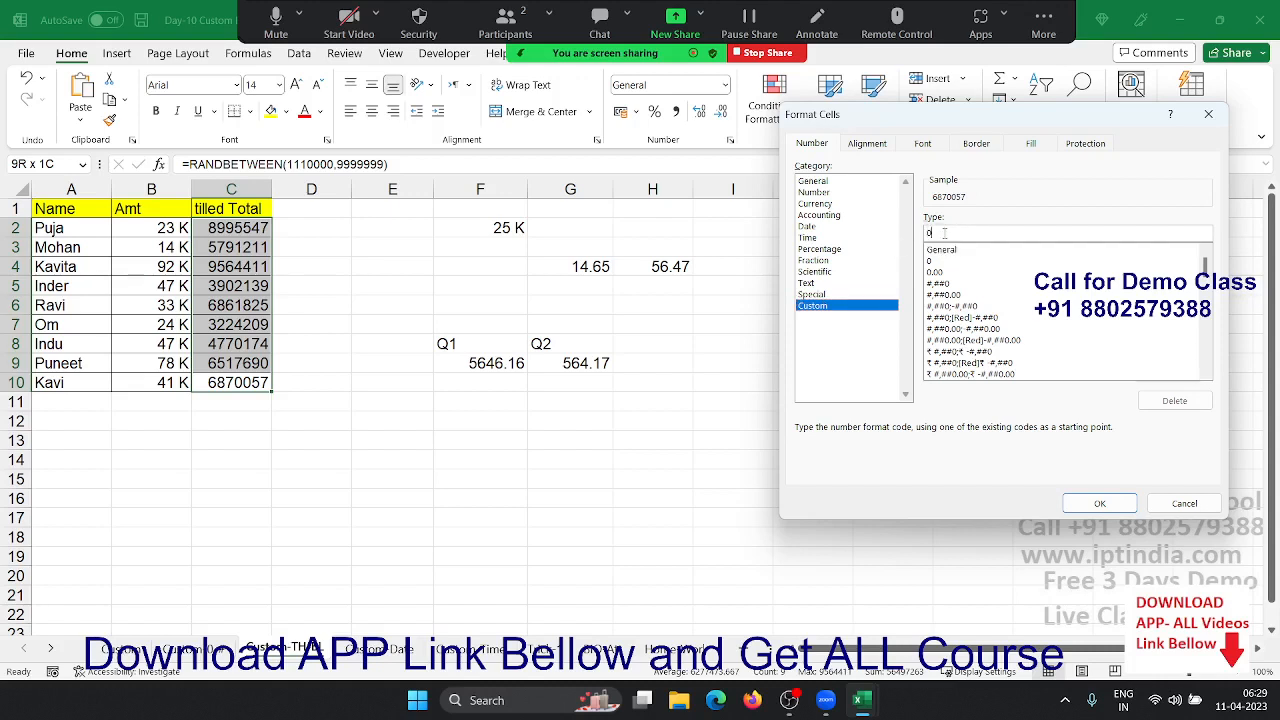
text(00,,"B)
click(1069, 509)
click(475, 490)
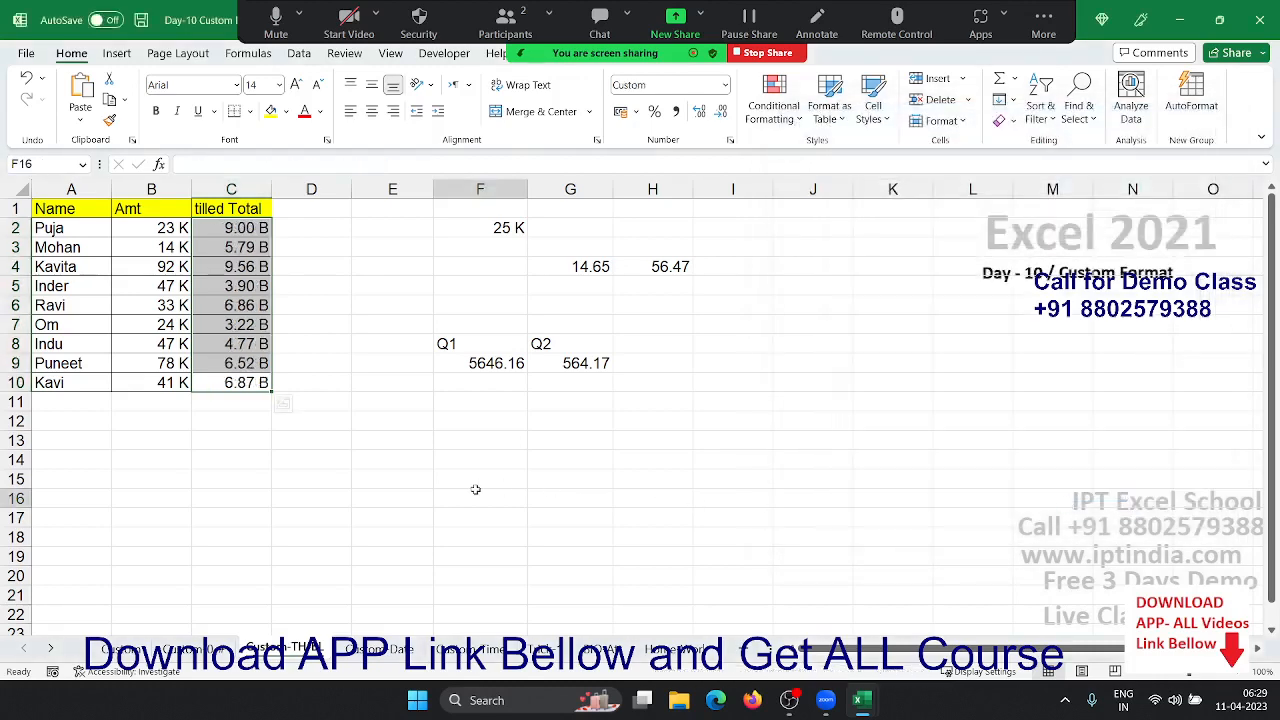
- On the Custom Date sheet, show the B2:C8 DOB and DOJ dates as General serial numbers like 40179
click(386, 645)
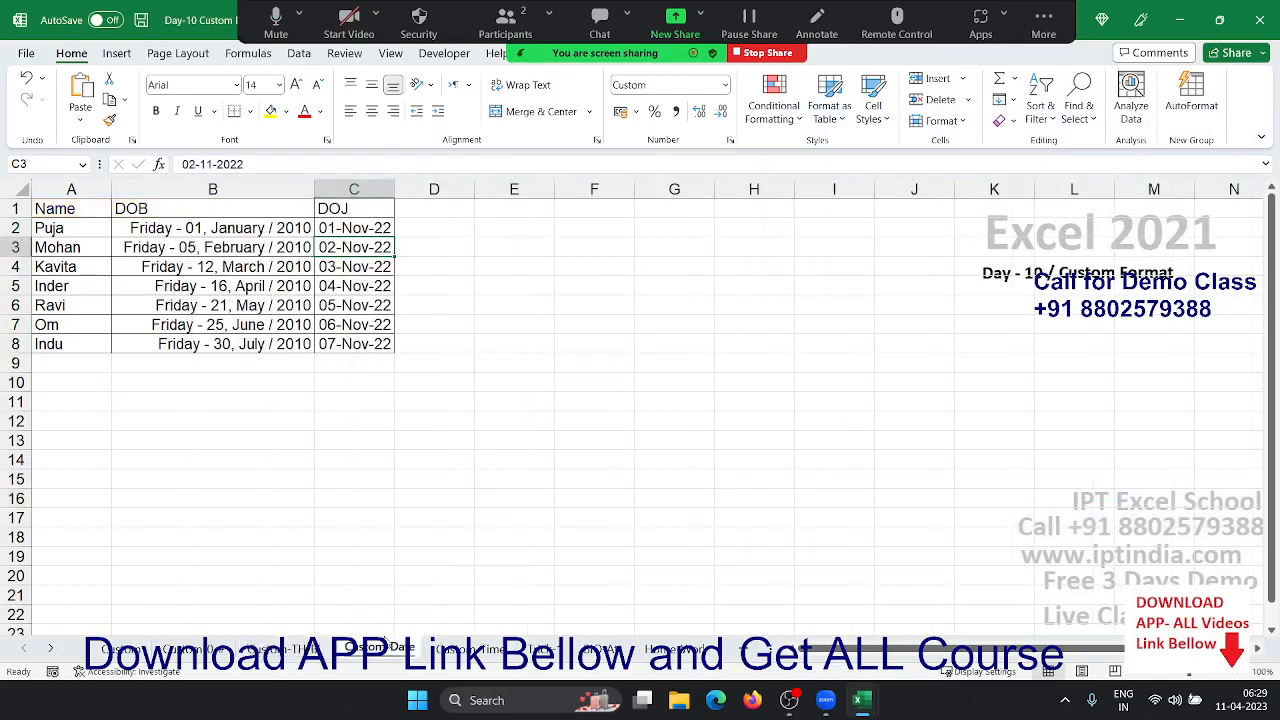
drag(293, 228, 348, 340)
key(ctrl+shift+grave)
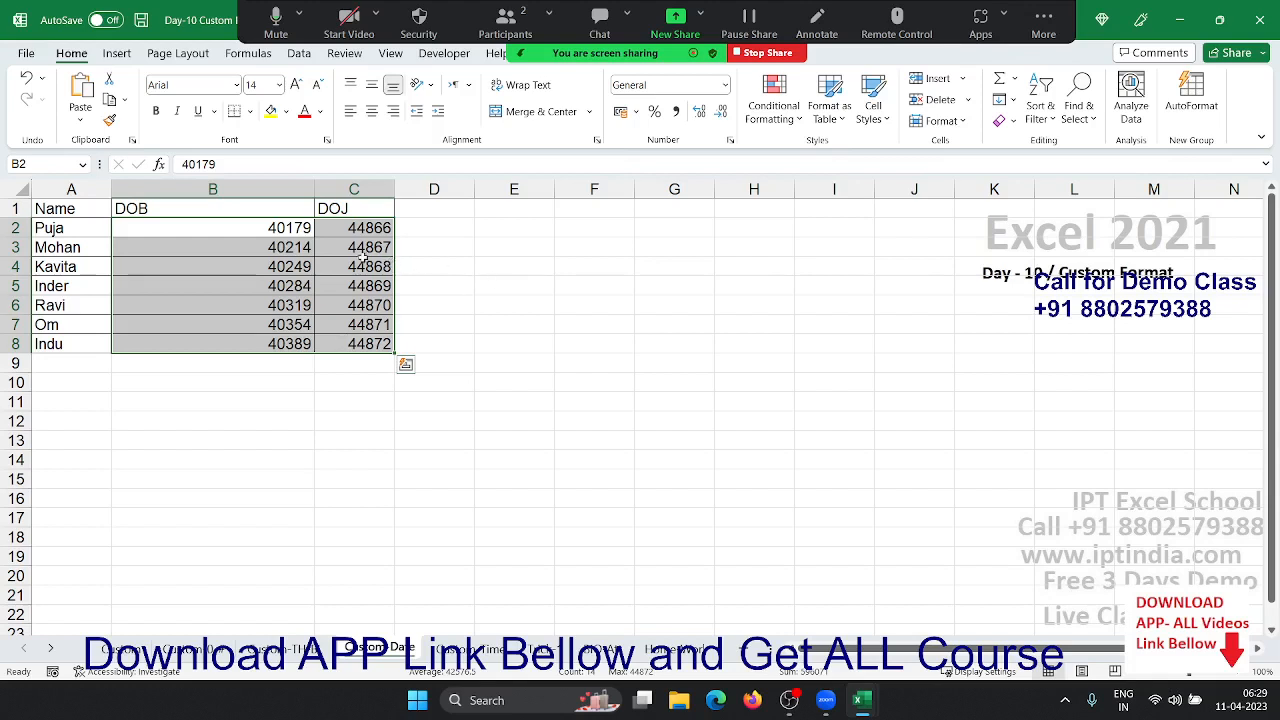
click(259, 231)
drag(259, 231, 263, 341)
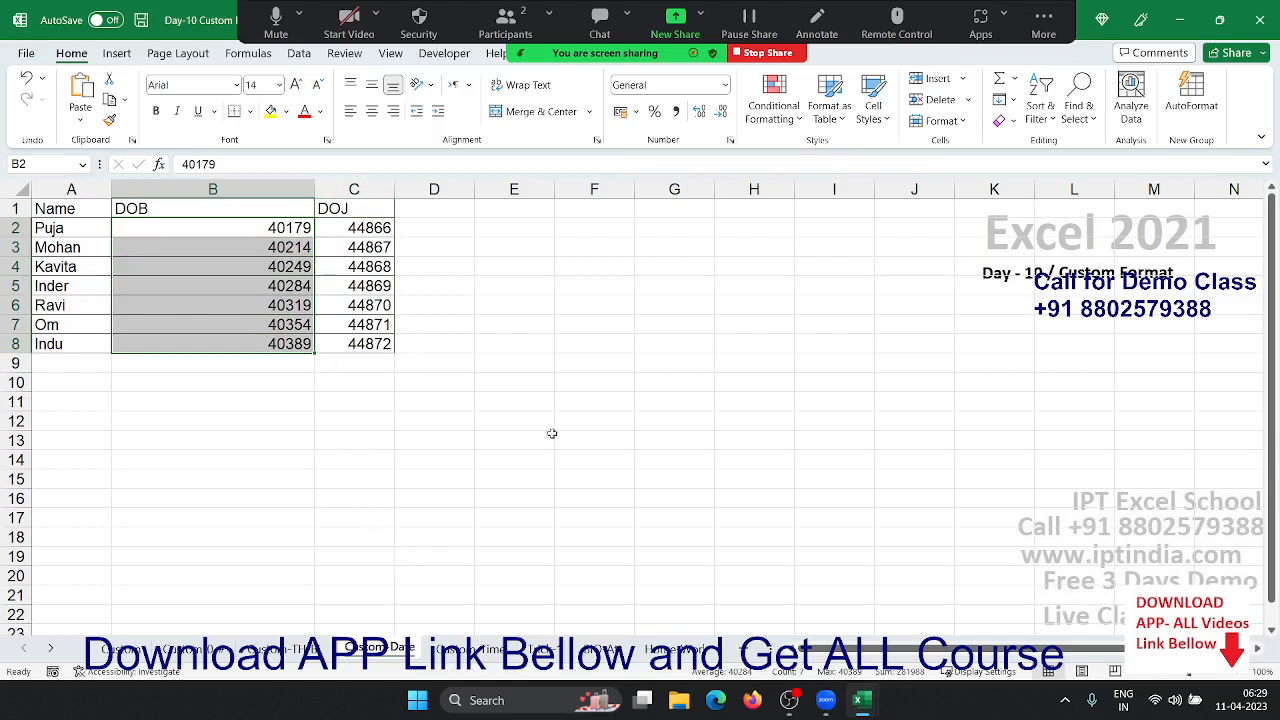
- Format DOB dates B2:B8 with custom code dddd , dd - mmmm / yyyy, e.g. Friday , 01 - January / 2010
click(731, 141)
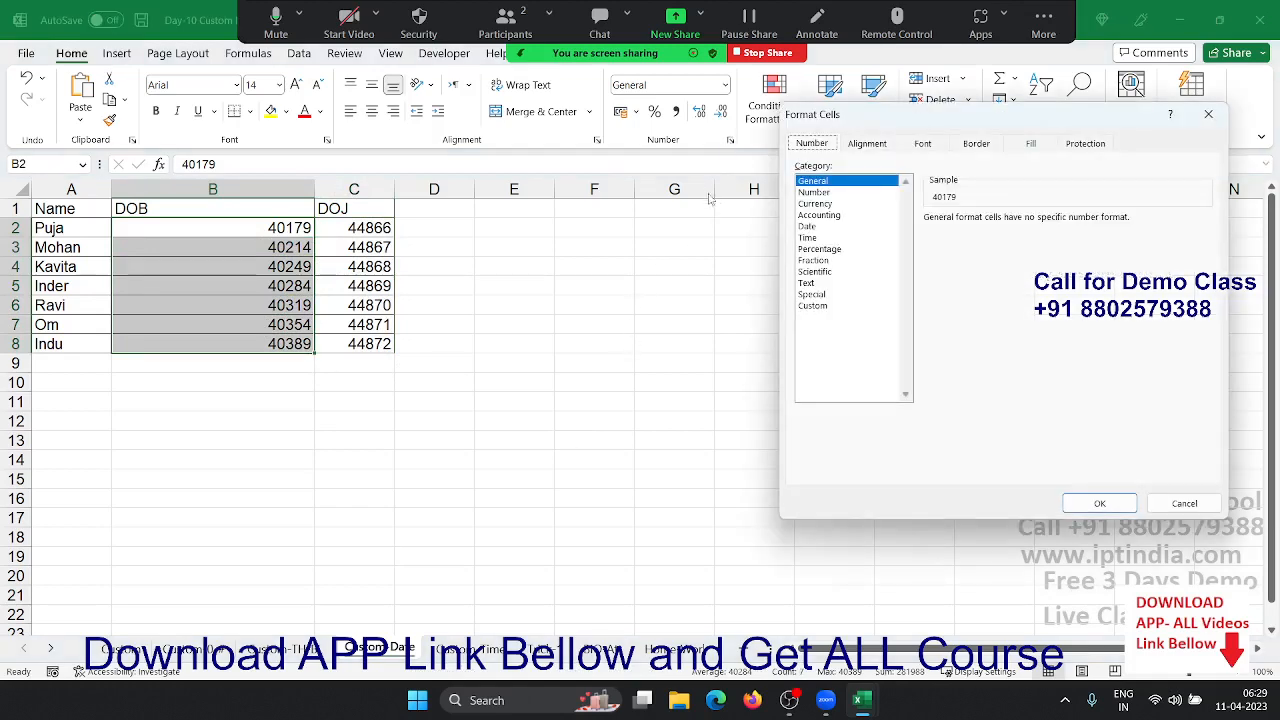
click(830, 227)
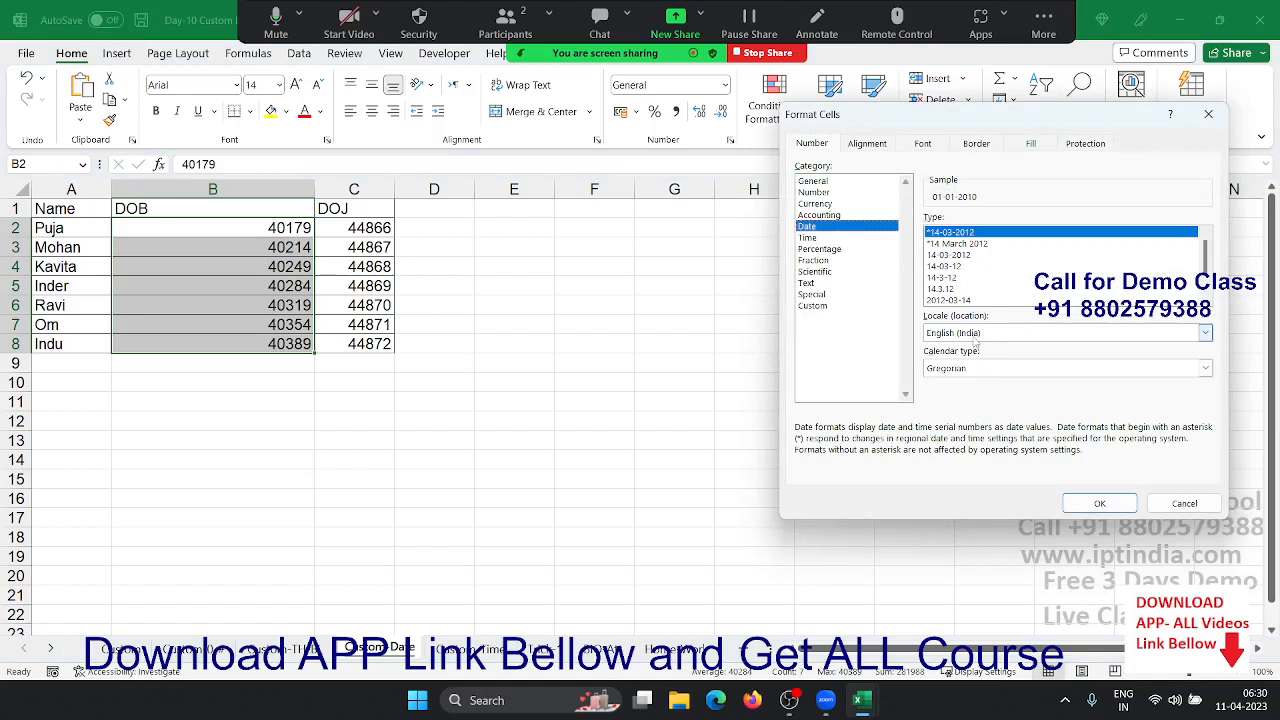
click(976, 335)
click(975, 336)
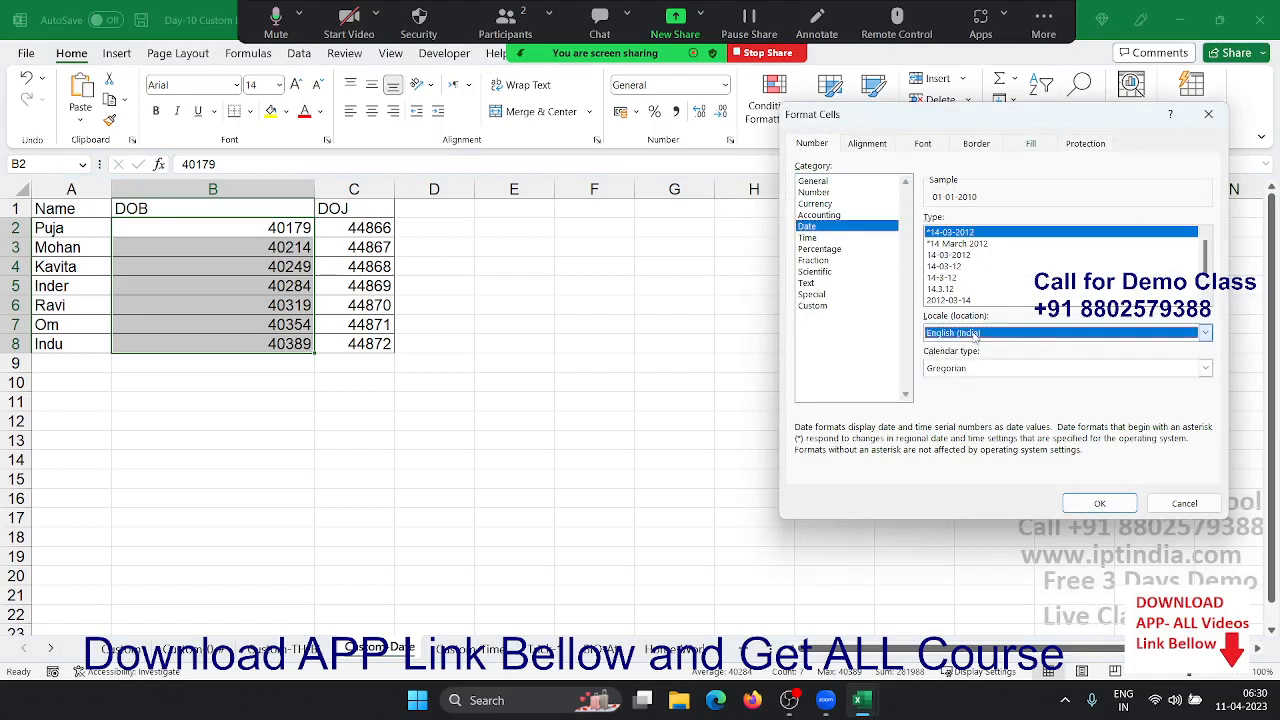
click(812, 306)
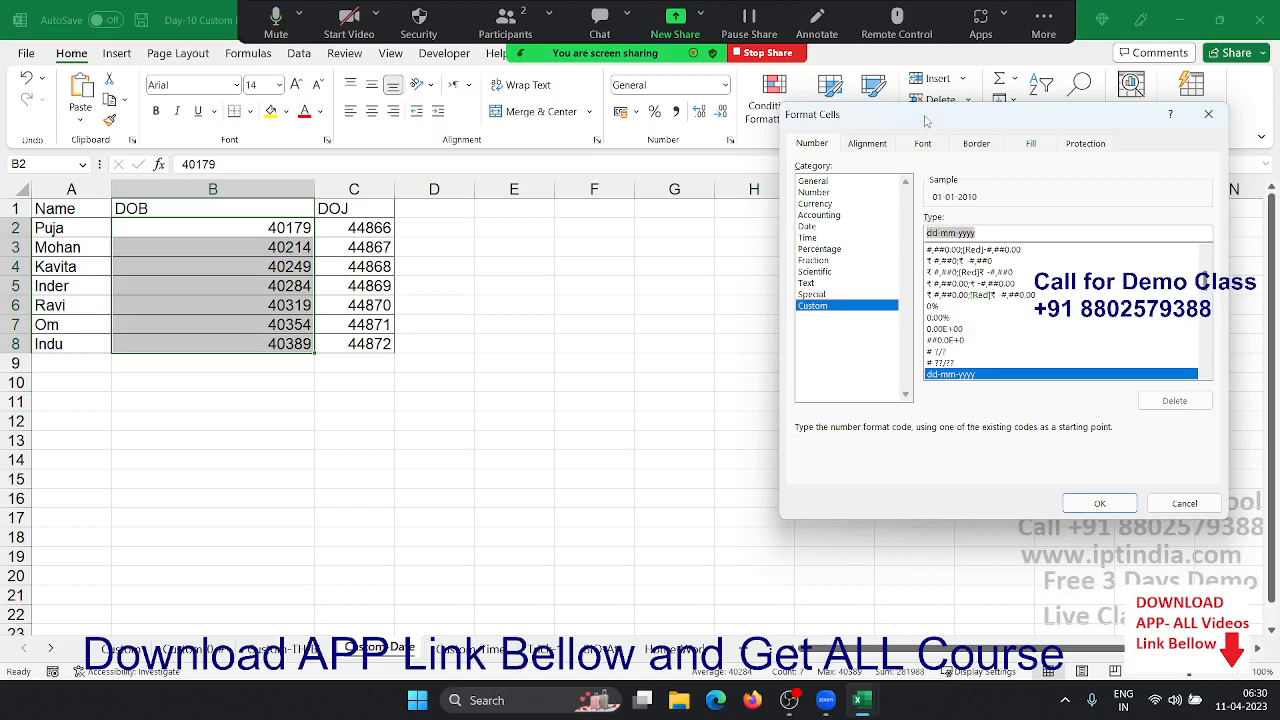
drag(926, 122, 646, 150)
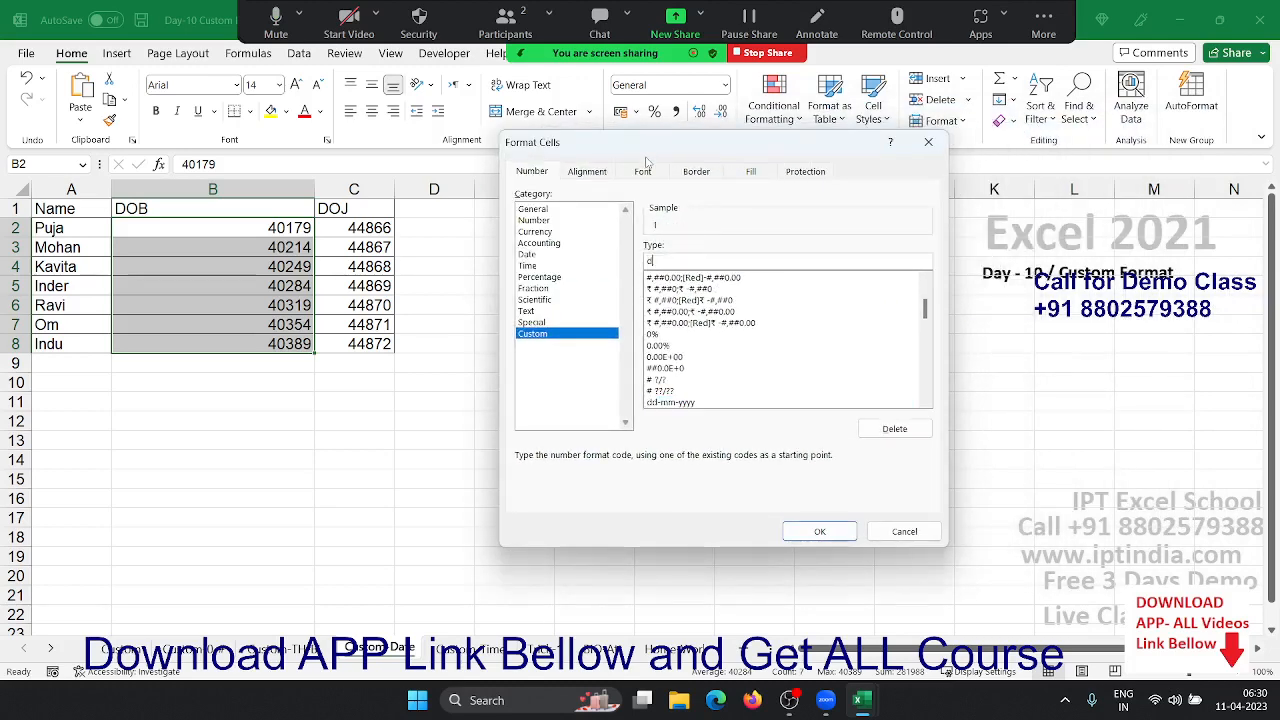
text(d)
click(653, 227)
text(ddd , dd - mmm)
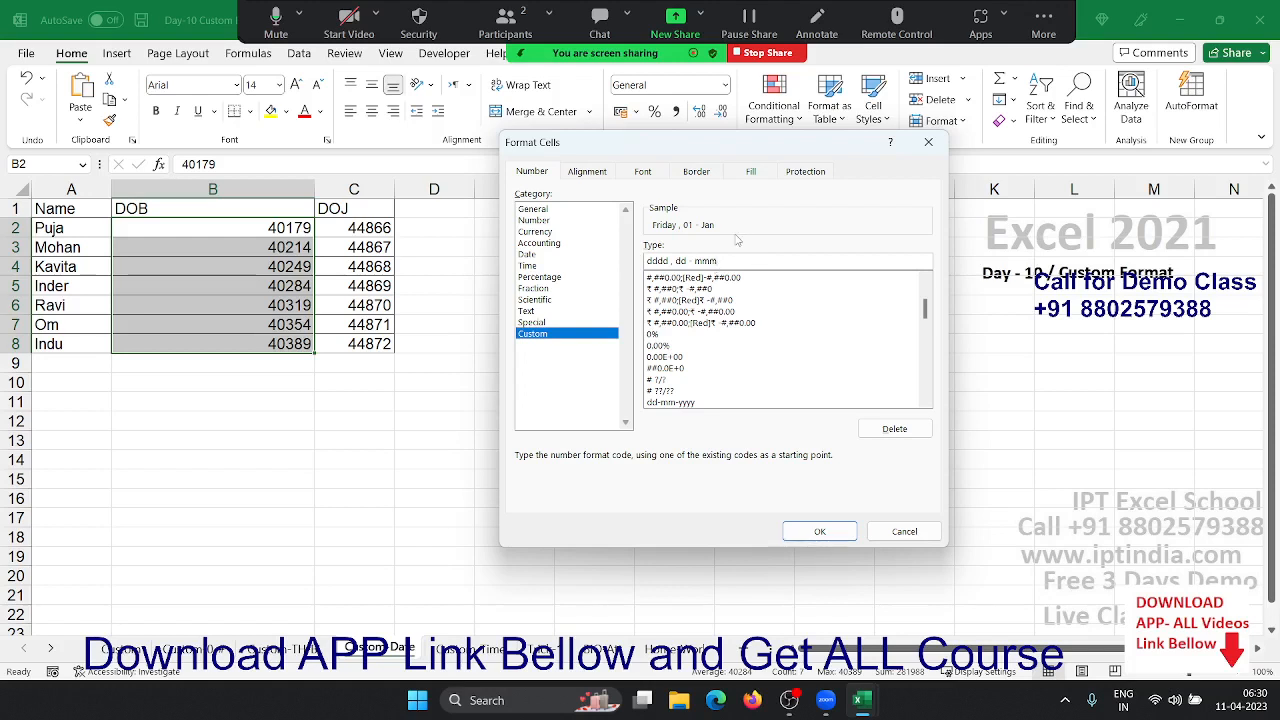
click(736, 238)
text(m / yyyy)
drag(782, 258, 645, 260)
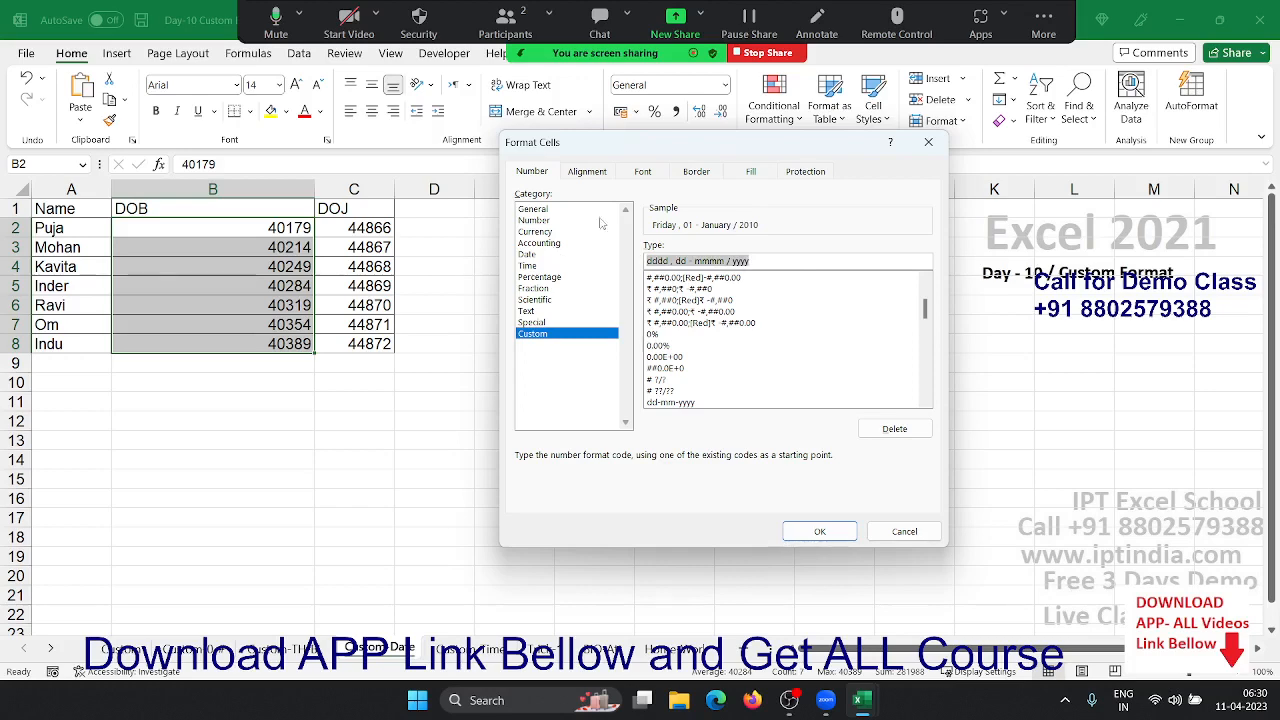
click(820, 530)
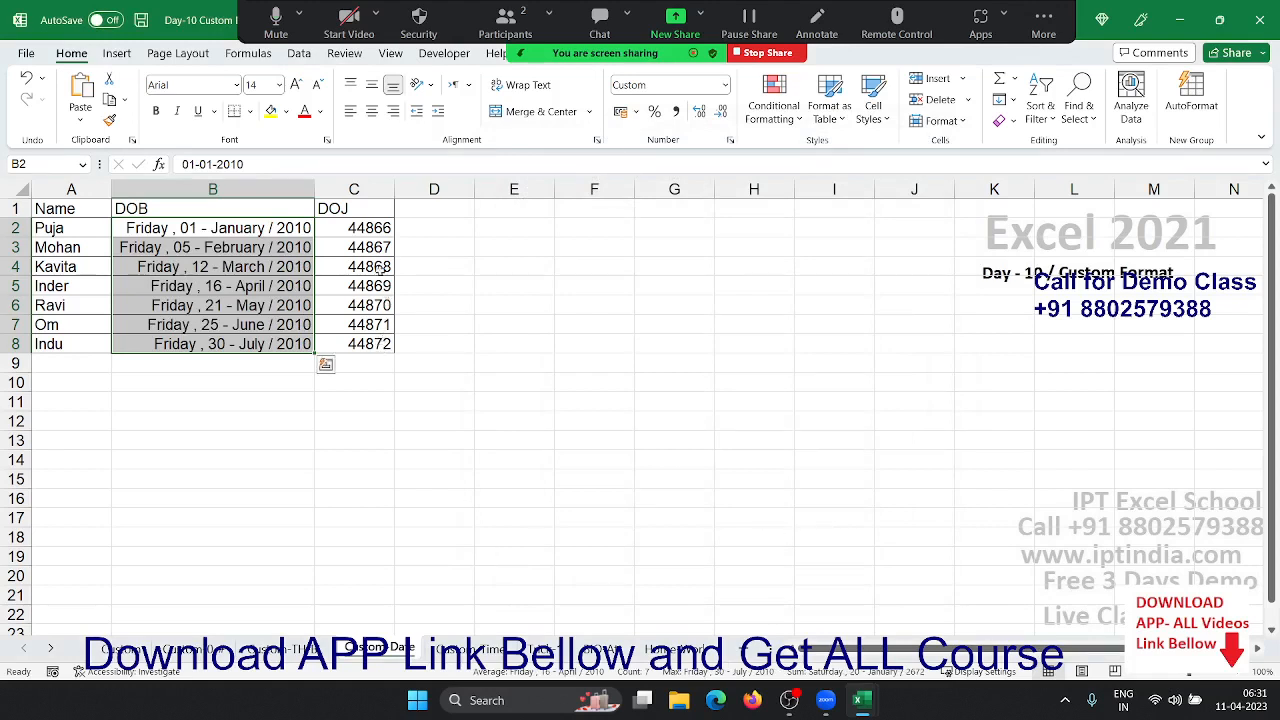
- Format the DOJ dates in C2:C8 with DD MMM YY so they read 01-Nov-22
drag(375, 232, 358, 341)
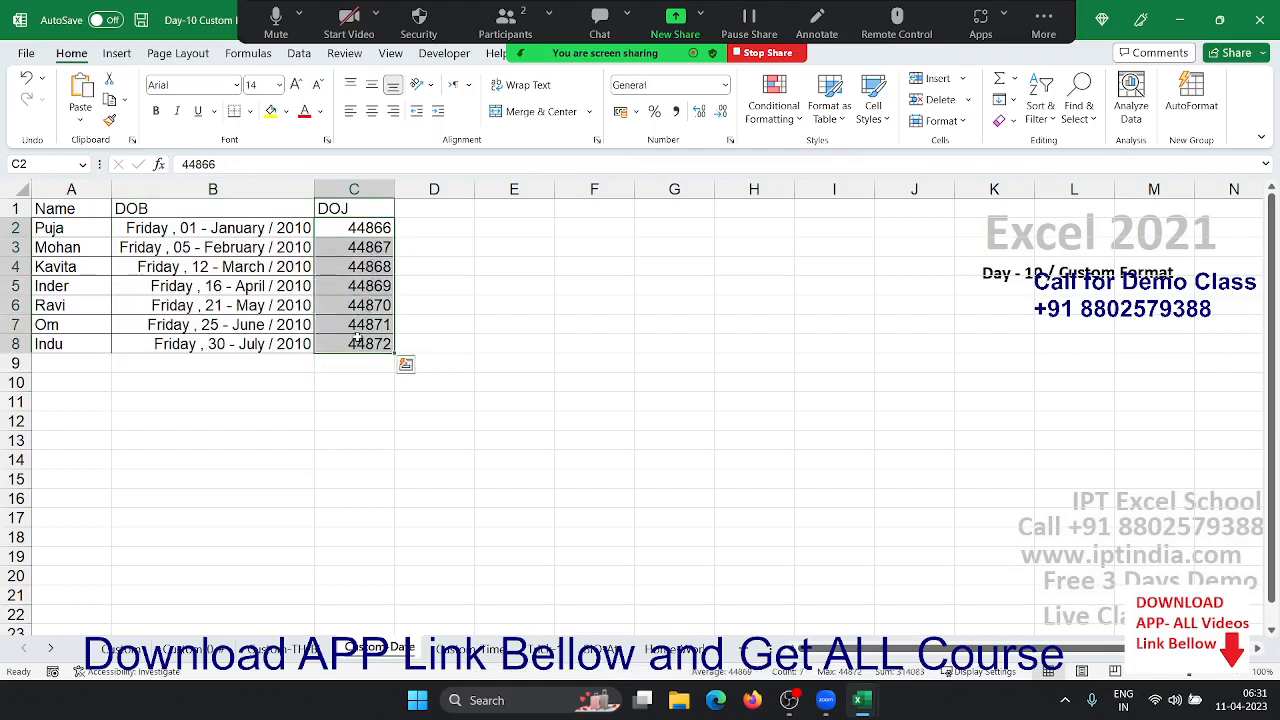
click(730, 140)
click(533, 333)
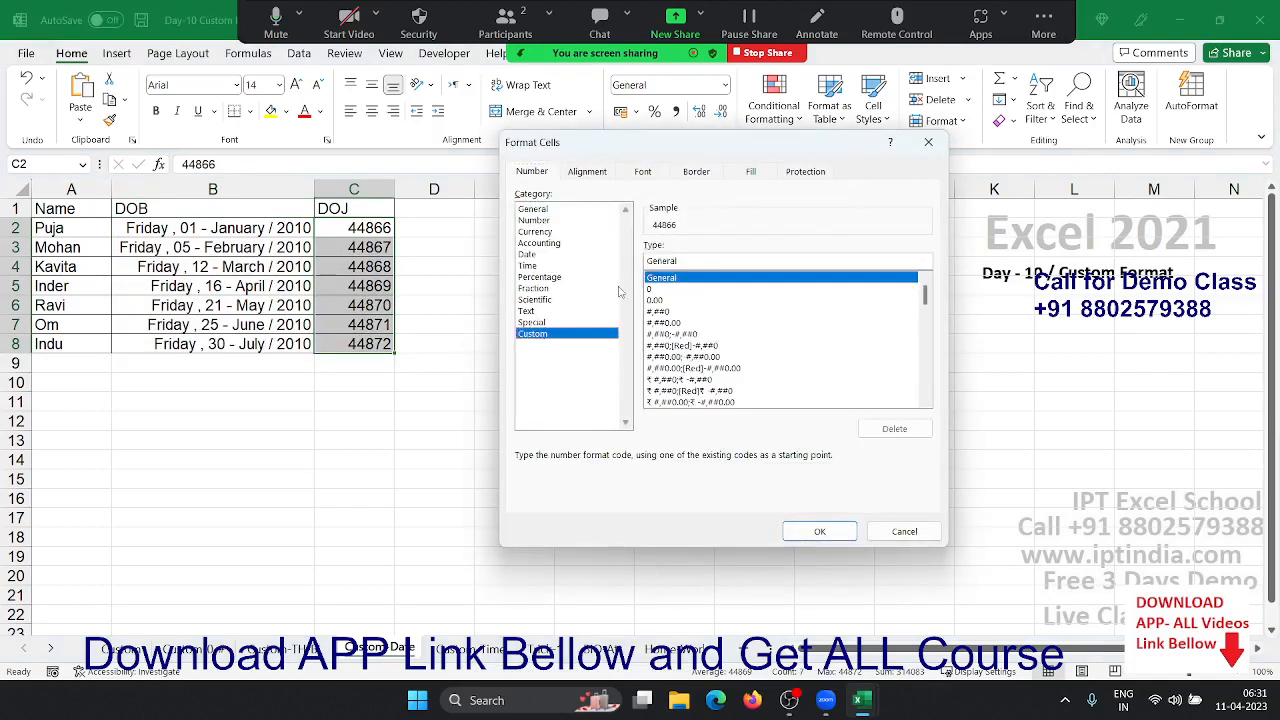
text(D)
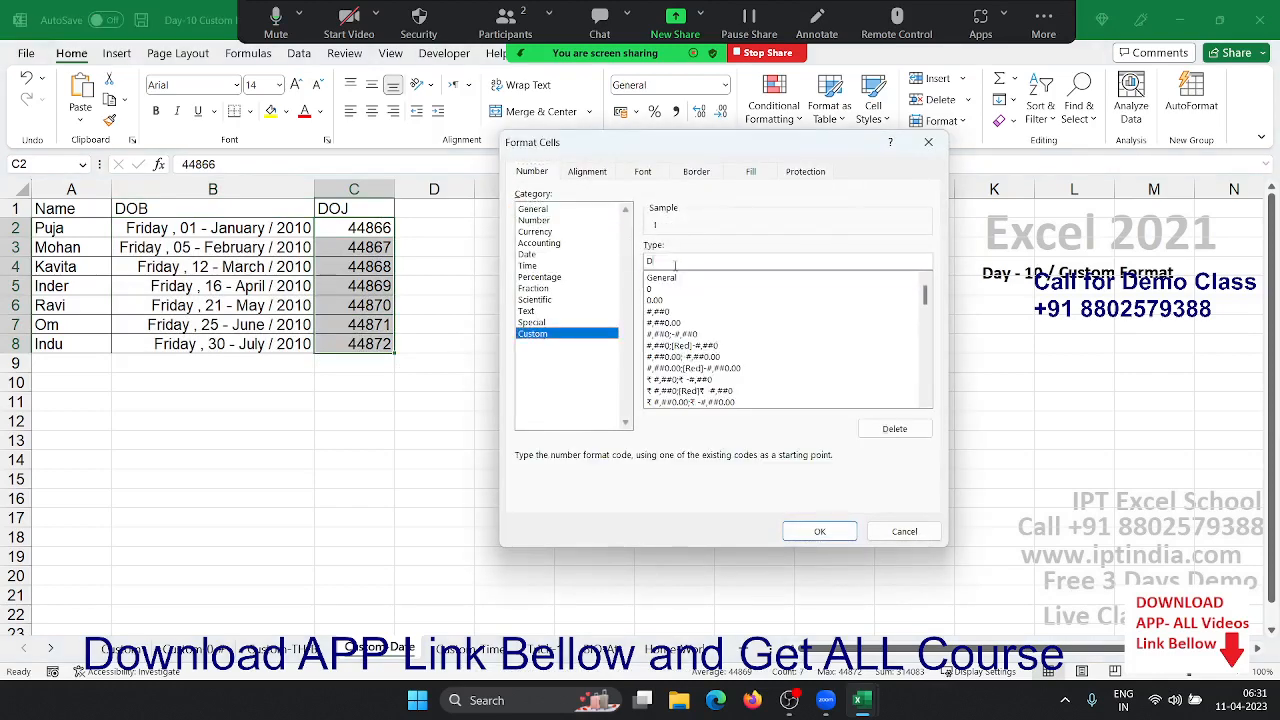
text(D MMM)
text( YY)
click(803, 530)
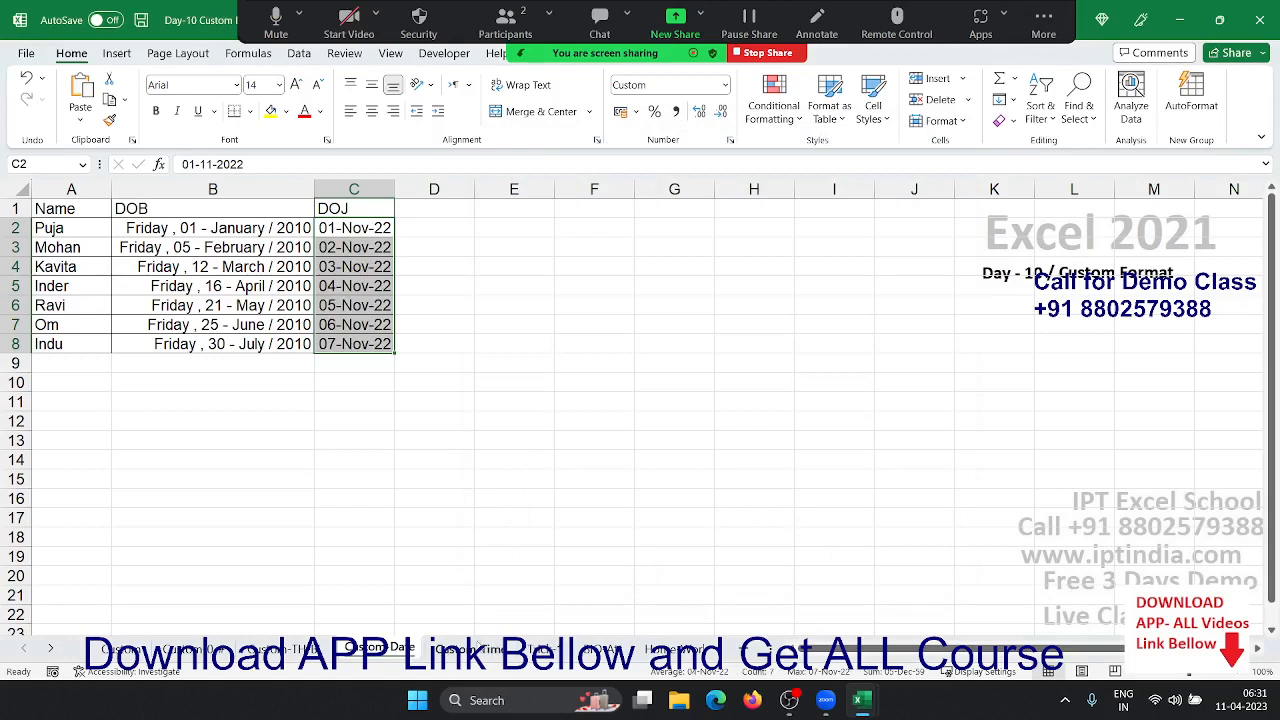
click(470, 648)
- Apply h:mm:ss AM/PM to the IN-Time values B2:B8, showing 9:20:00 AM through 1:32:00 PM
drag(163, 232, 155, 345)
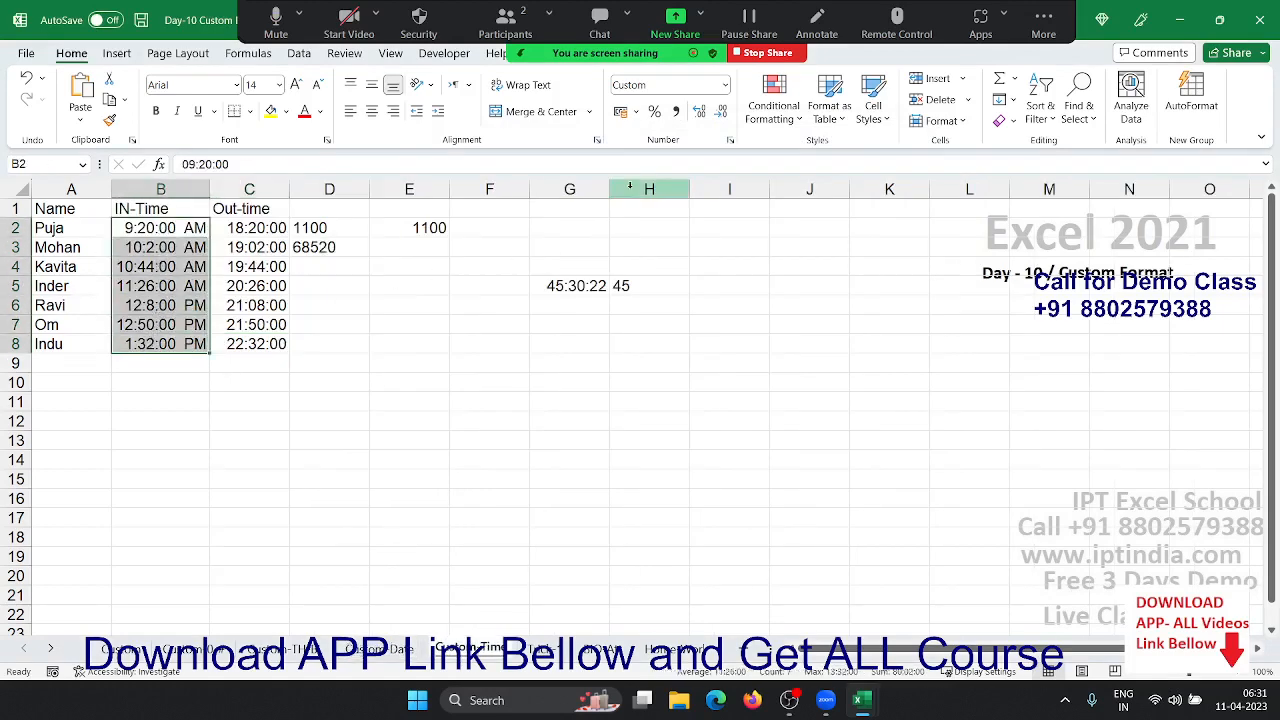
click(728, 141)
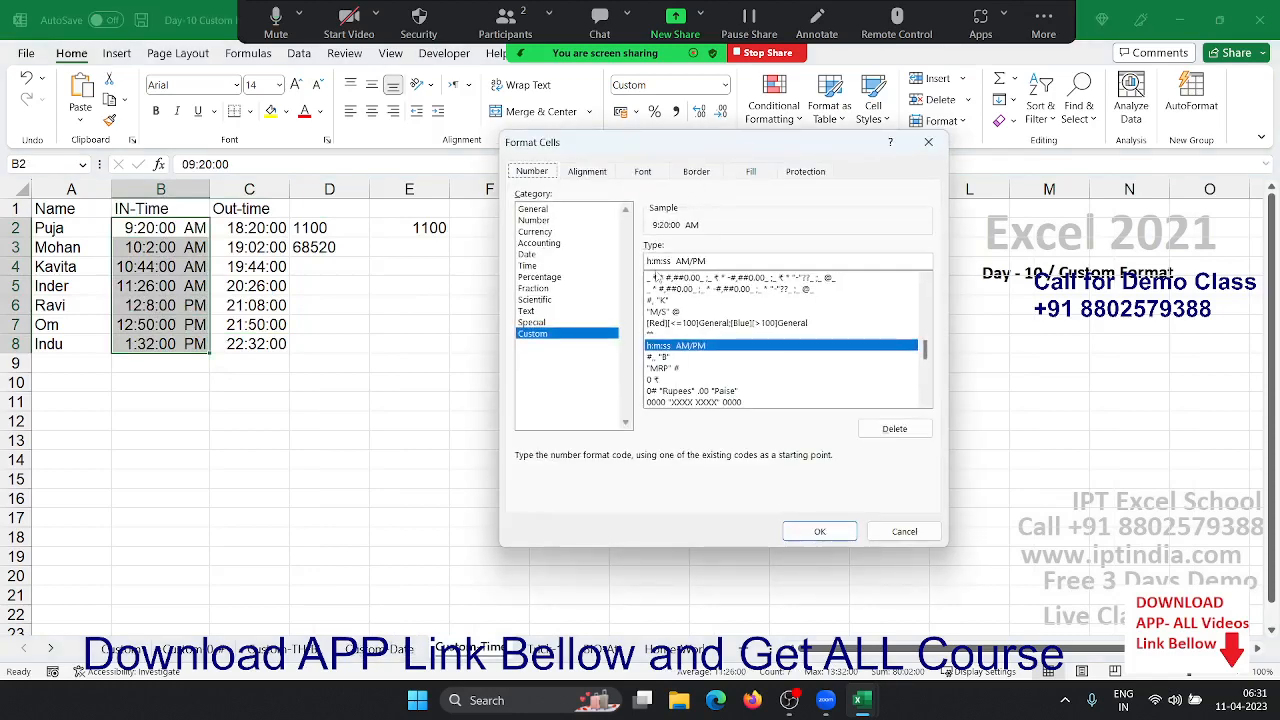
key(ctrl)
key(ctrl)
key(ctrl)
drag(677, 261, 707, 261)
click(819, 531)
drag(242, 343, 257, 214)
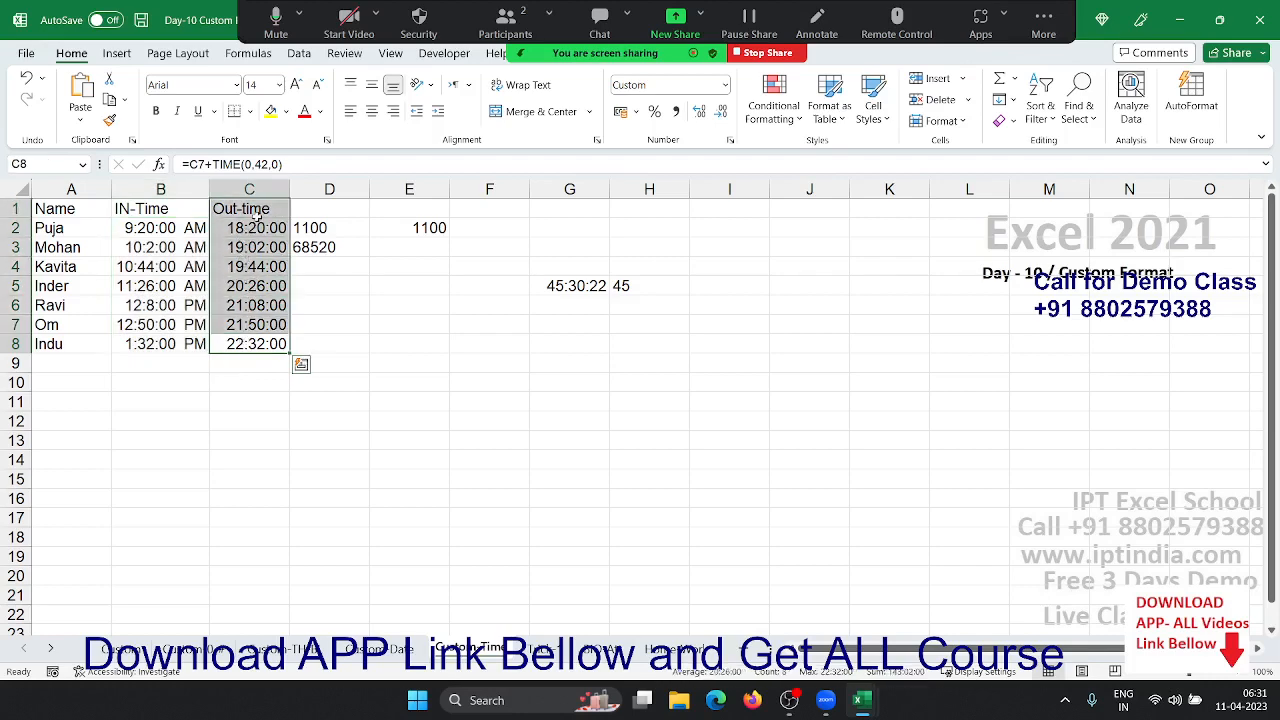
- Give the Out-time values in C2:C8 the [h]:mm:ss format
key(shift+Down)
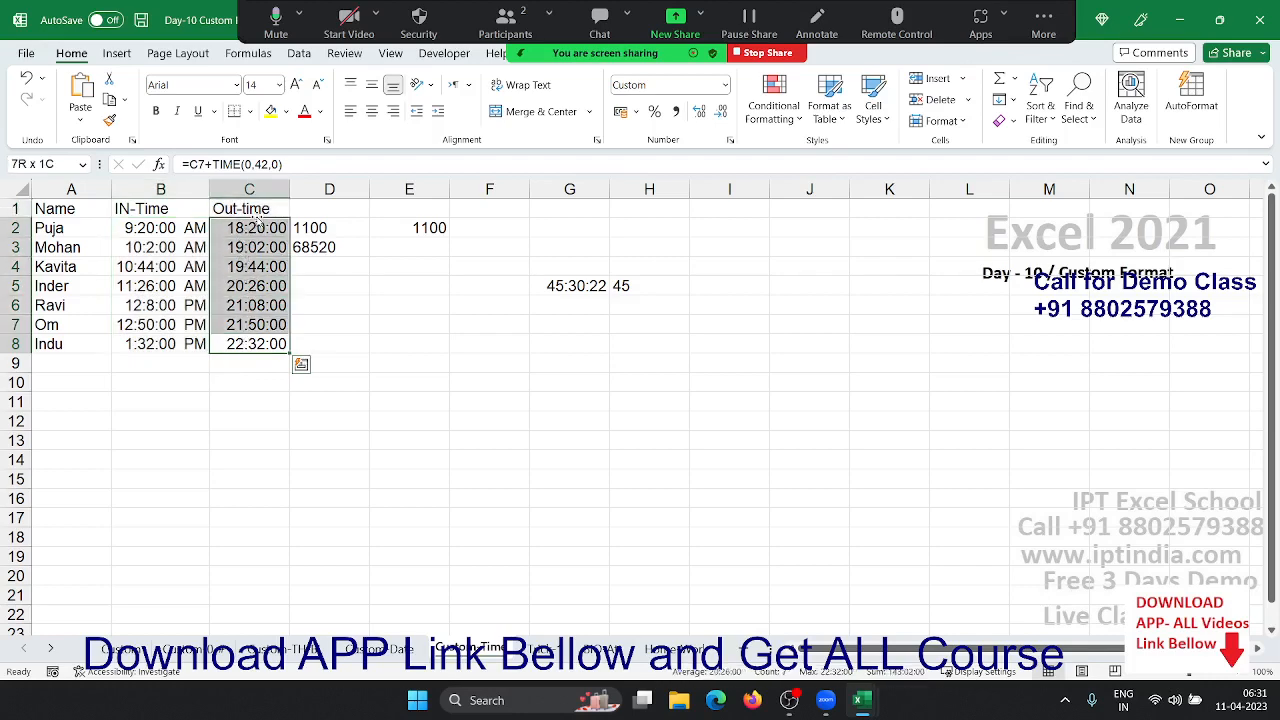
click(730, 143)
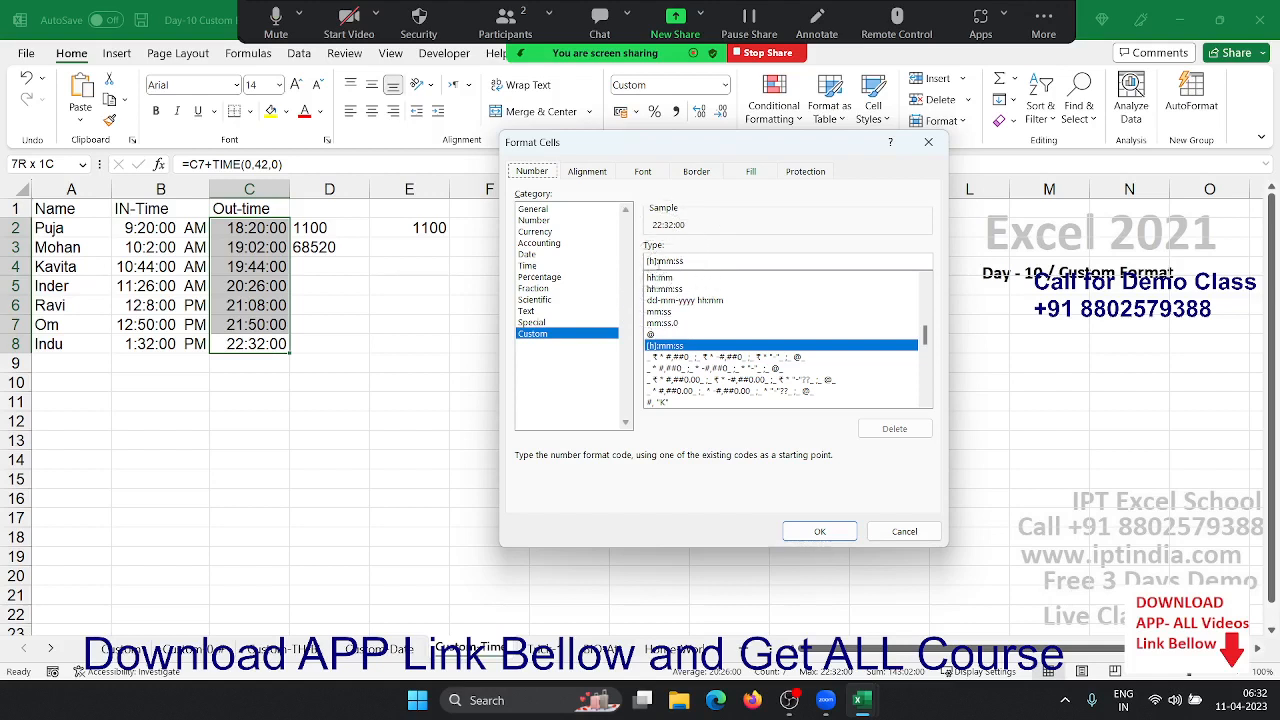
key(ctrl)
key(ctrl)
click(819, 531)
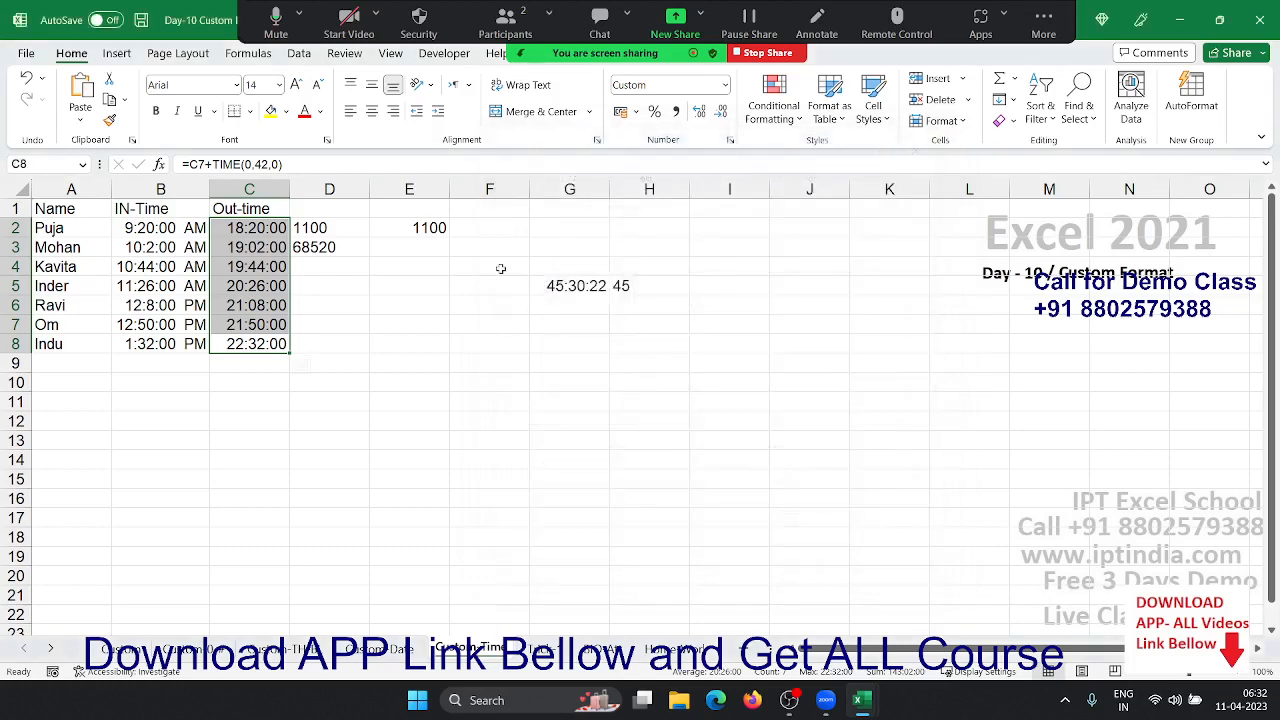
- Clear the leftover numbers from the D1:F4 area
click(459, 226)
drag(340, 209, 454, 278)
key(Delete)
key(Left)
key(Left)
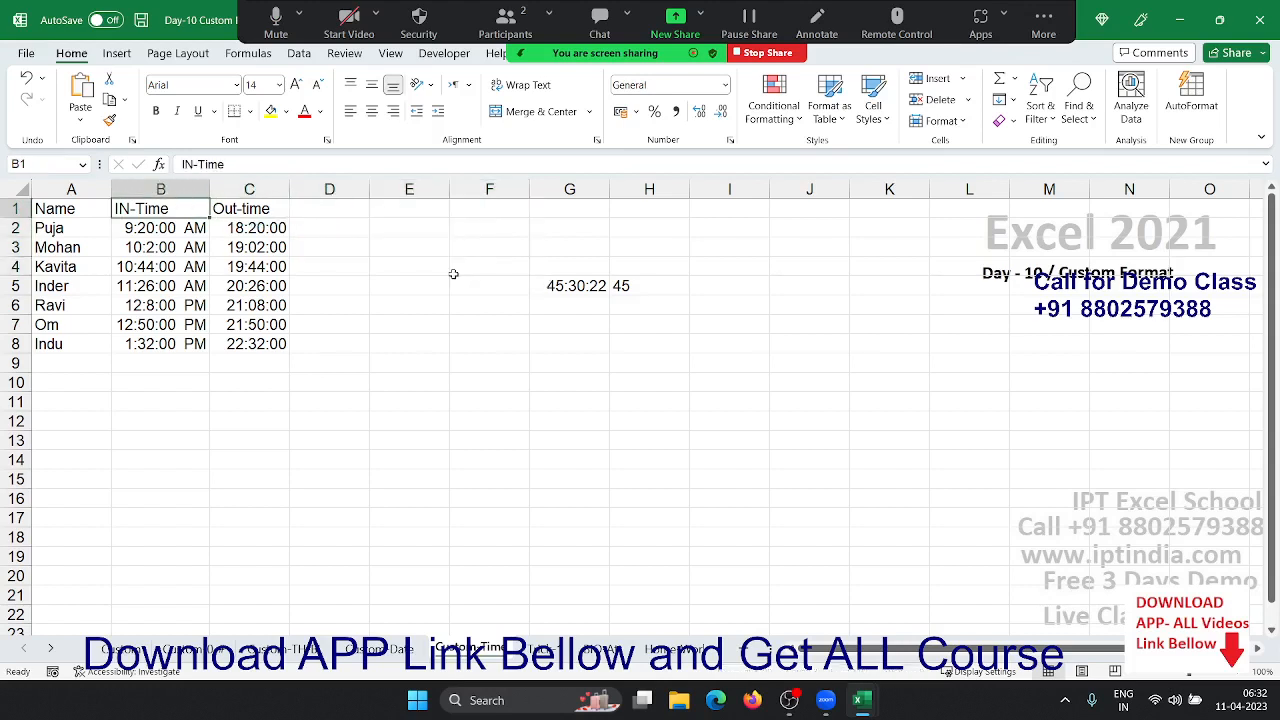
- In D2 enter =TEXT(C2,"[m]") to show the first out-time as 1100 total minutes
key(Down)
key(Right)
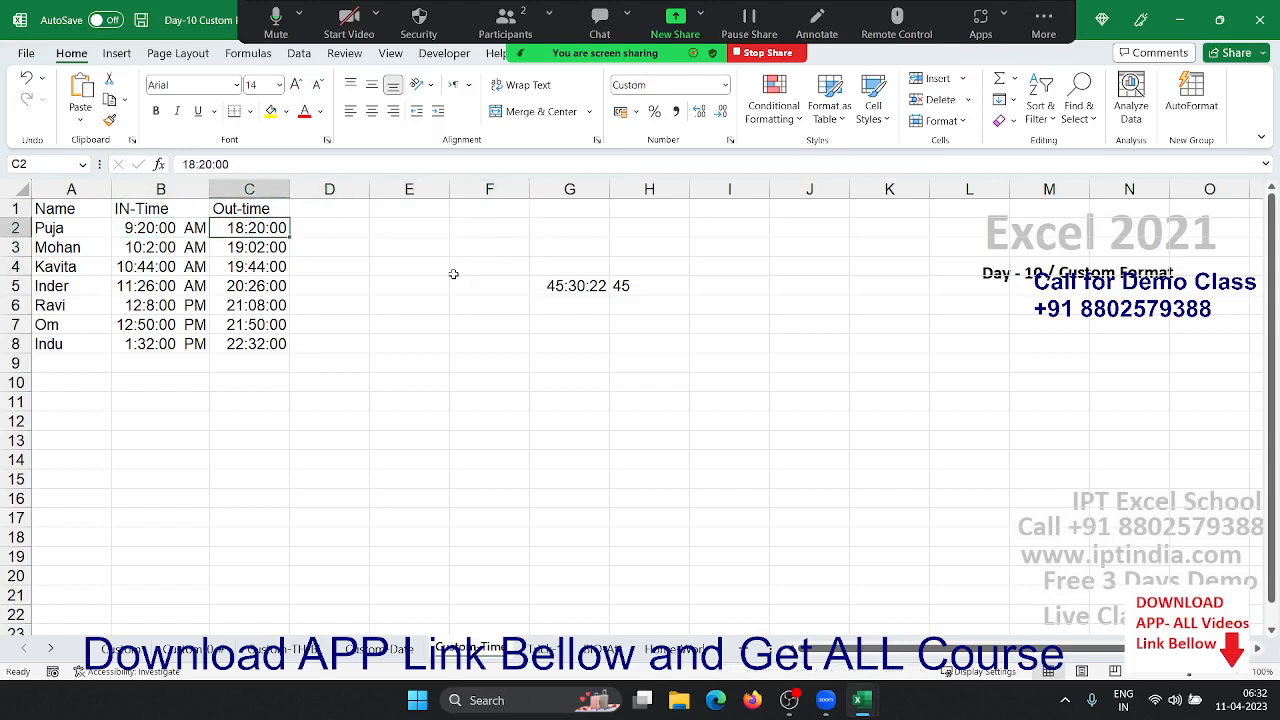
key(Right)
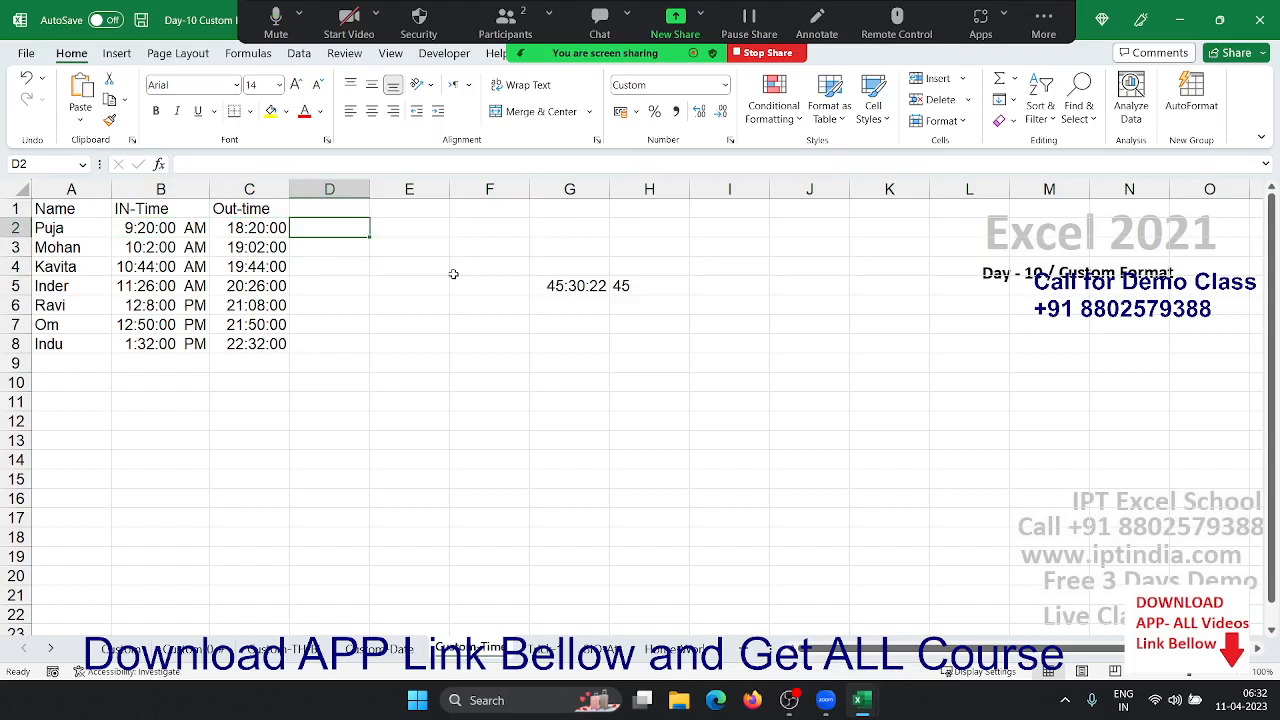
text(=te)
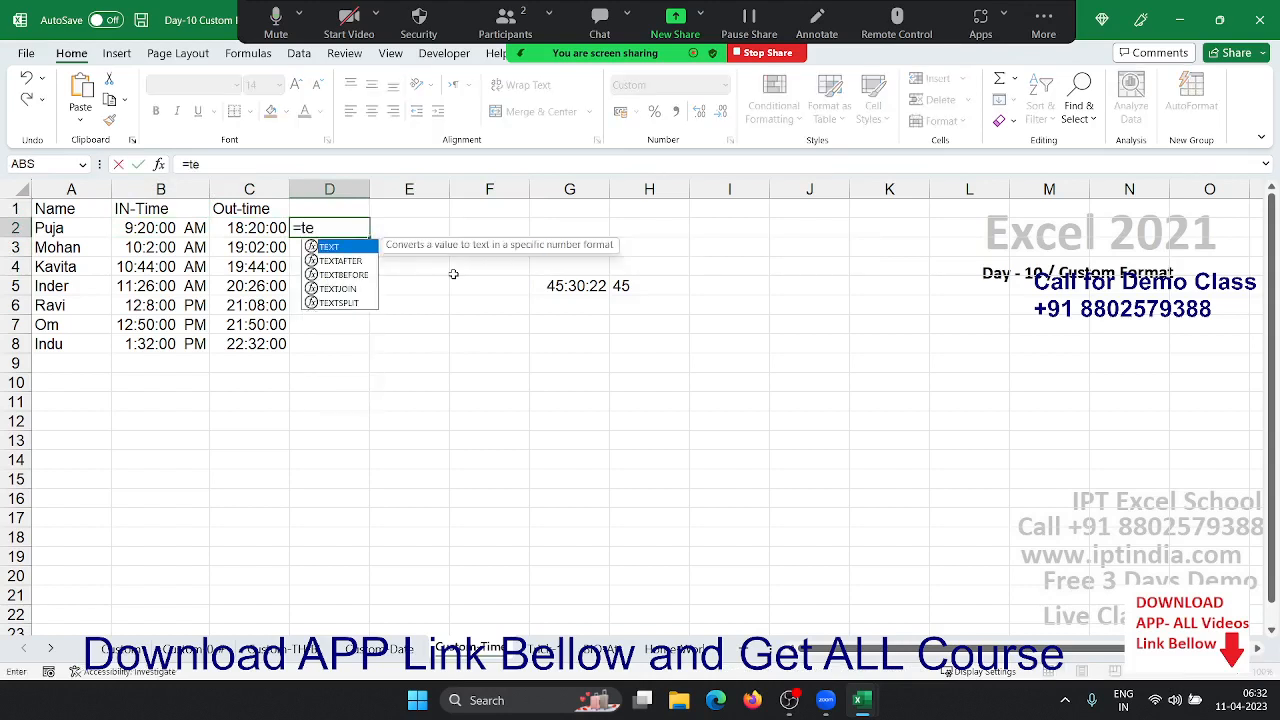
key(Tab)
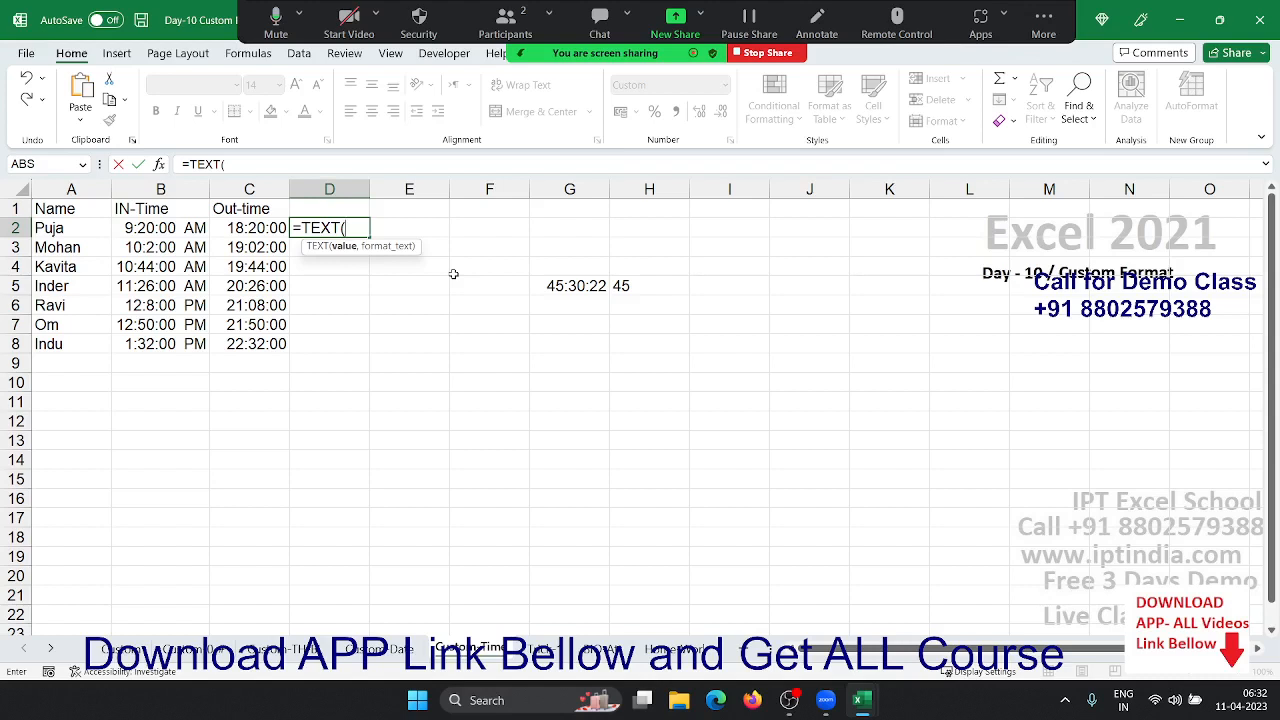
key(Left)
text(,)
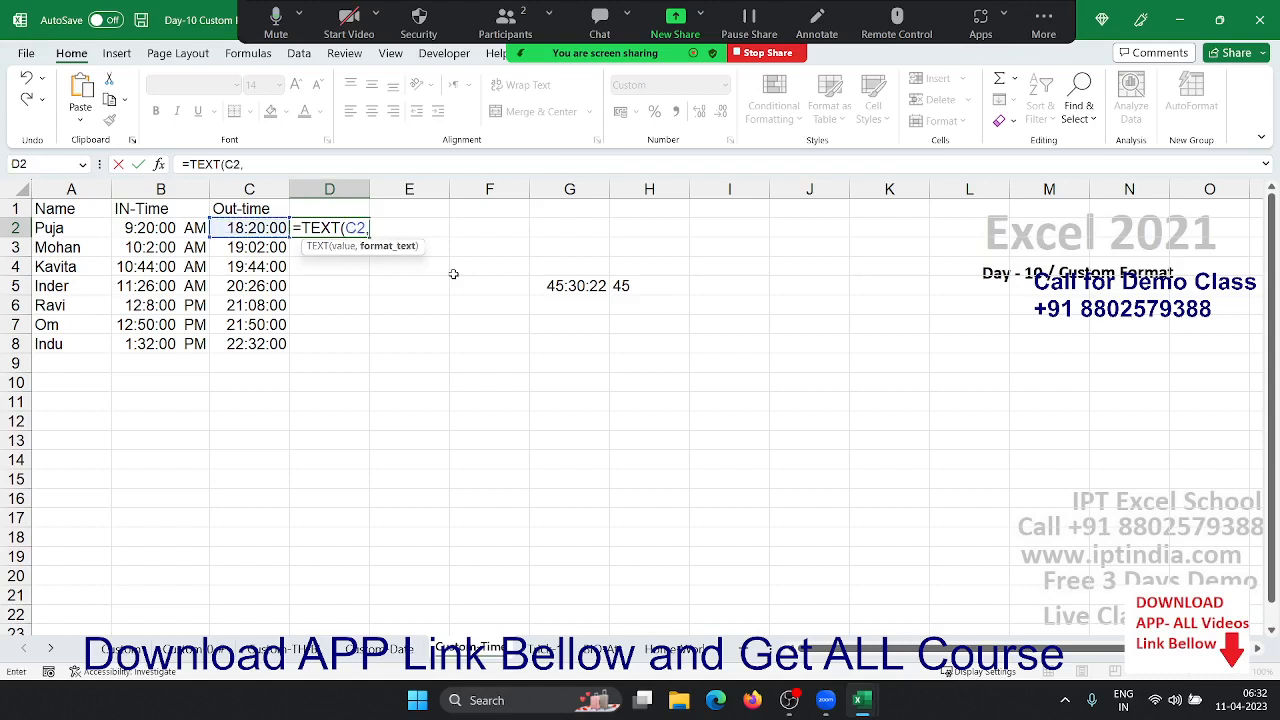
text("[m]"))
key(ctrl+Return)
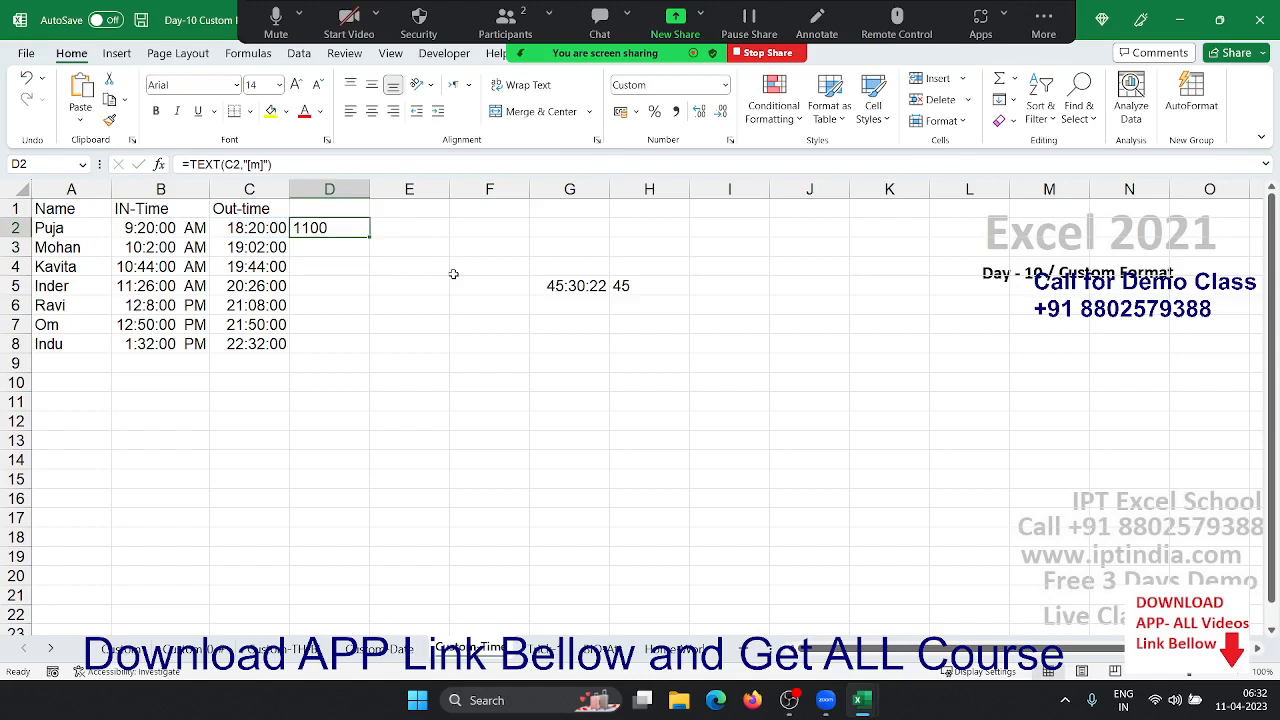
- In D3 enter =TEXT(C3,"[s]") to show 19:02:00 as 68520 total seconds
key(Down)
text(=te)
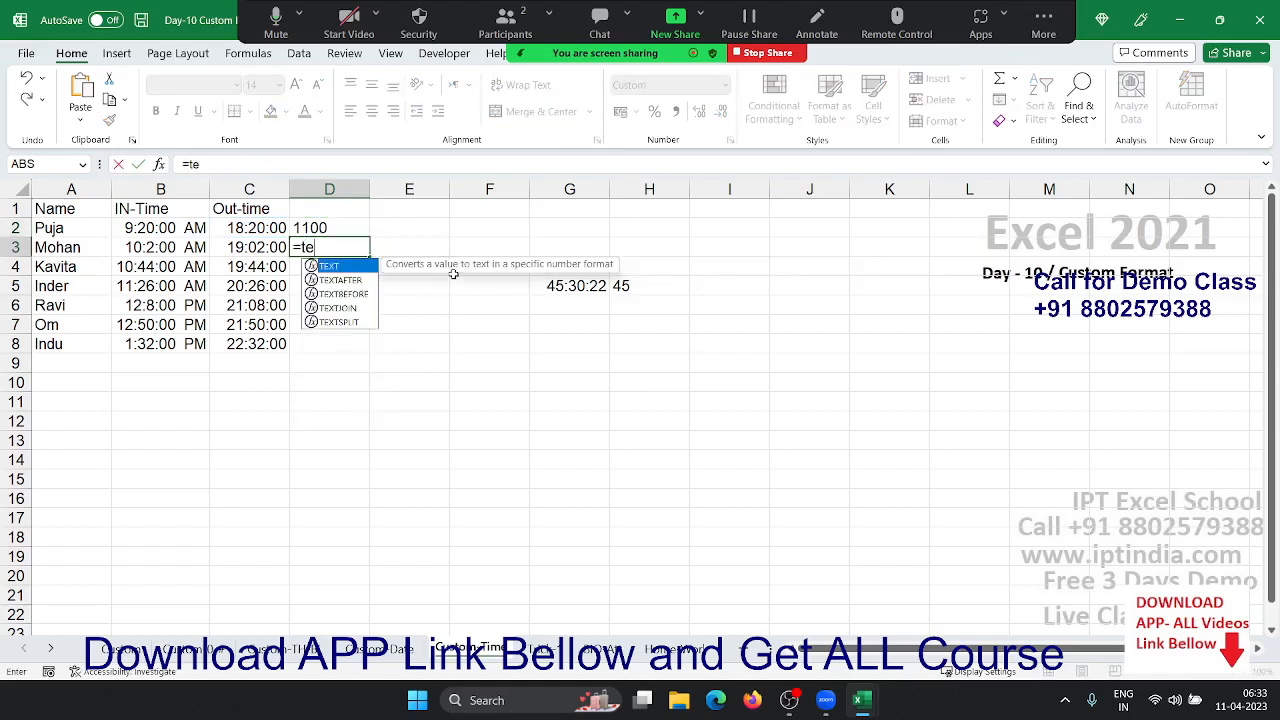
key(Tab)
key(Left)
text(,)
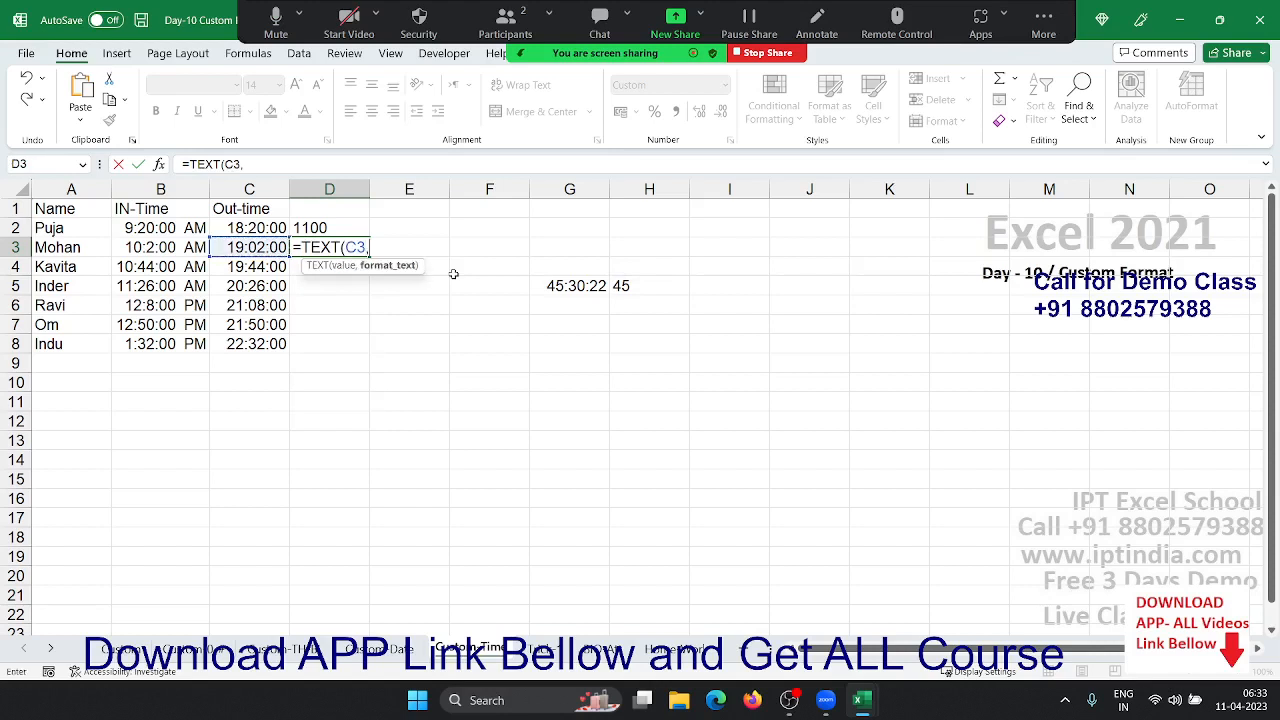
text("[s]"))
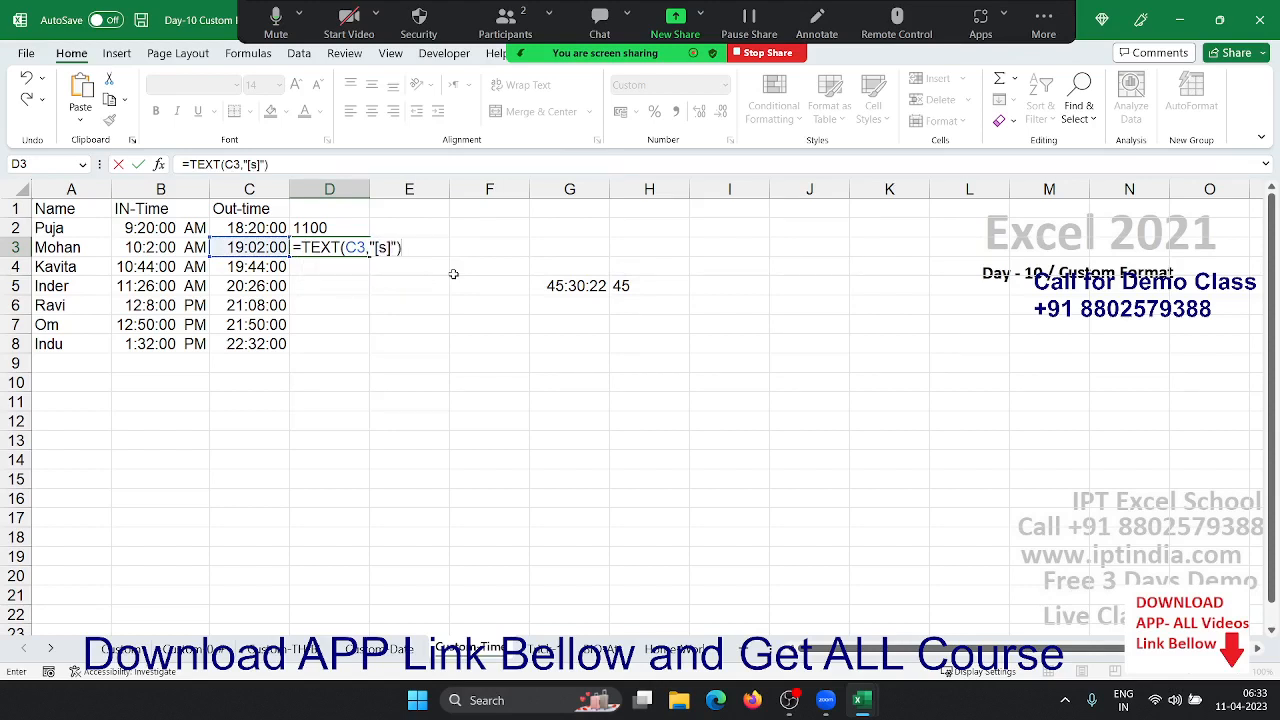
key(Return)
key(Up)
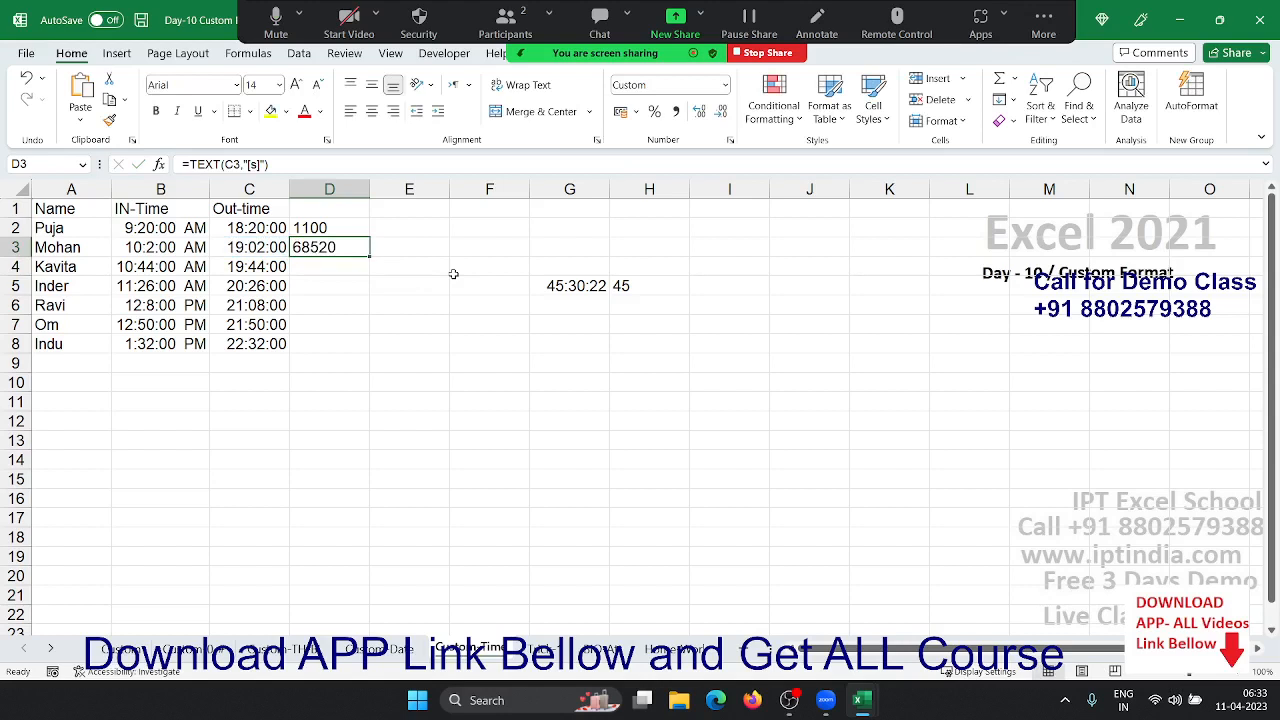
key(Right)
key(Right)
key(Right)
key(Right)
key(Down)
key(Down)
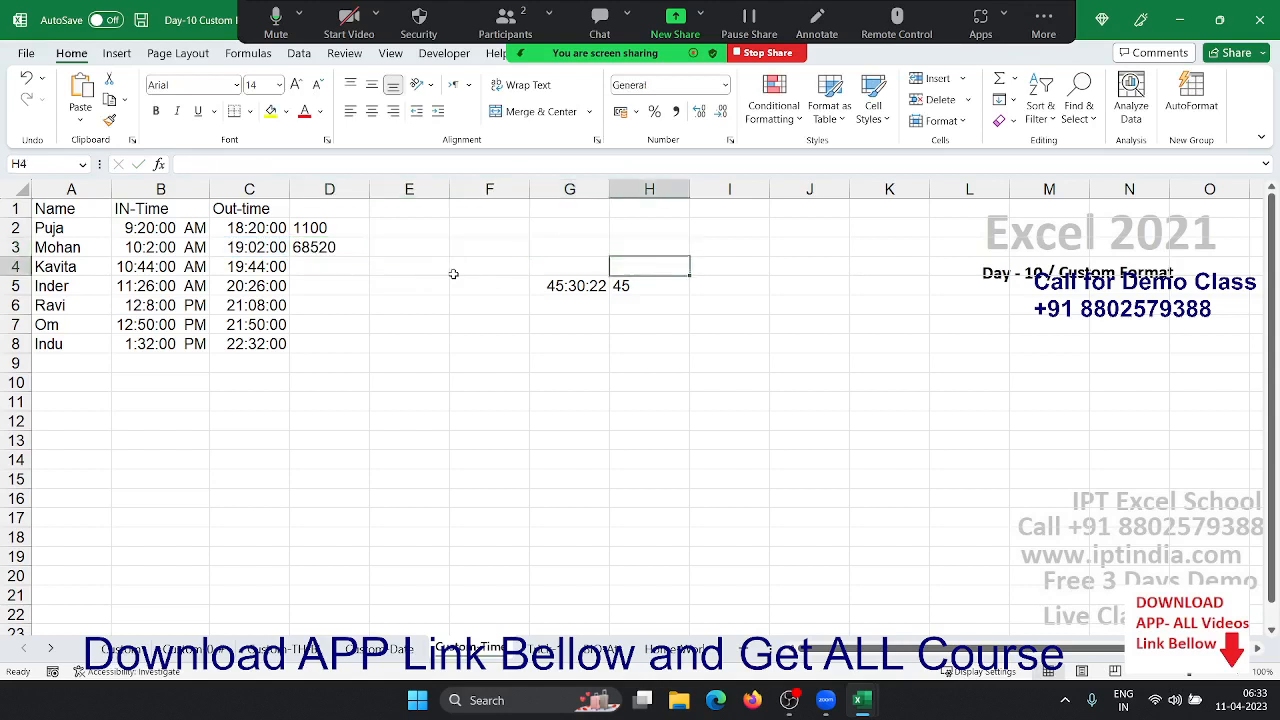
key(Left)
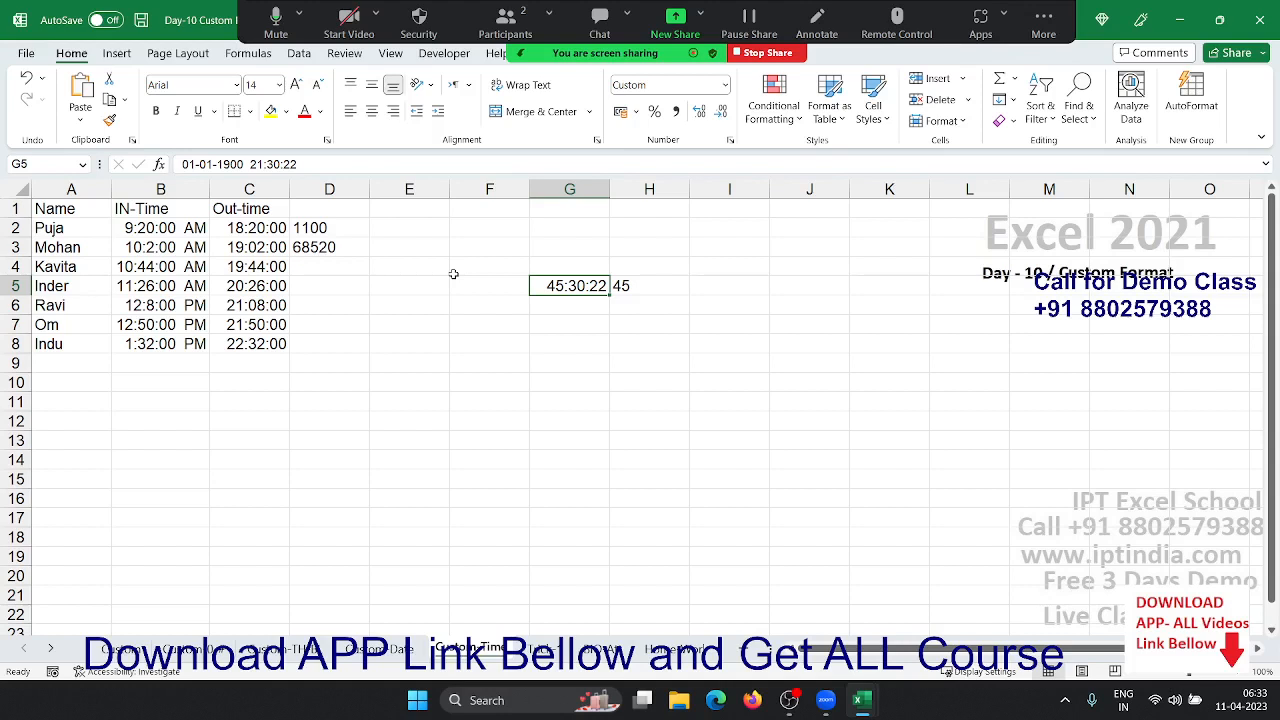
key(Right)
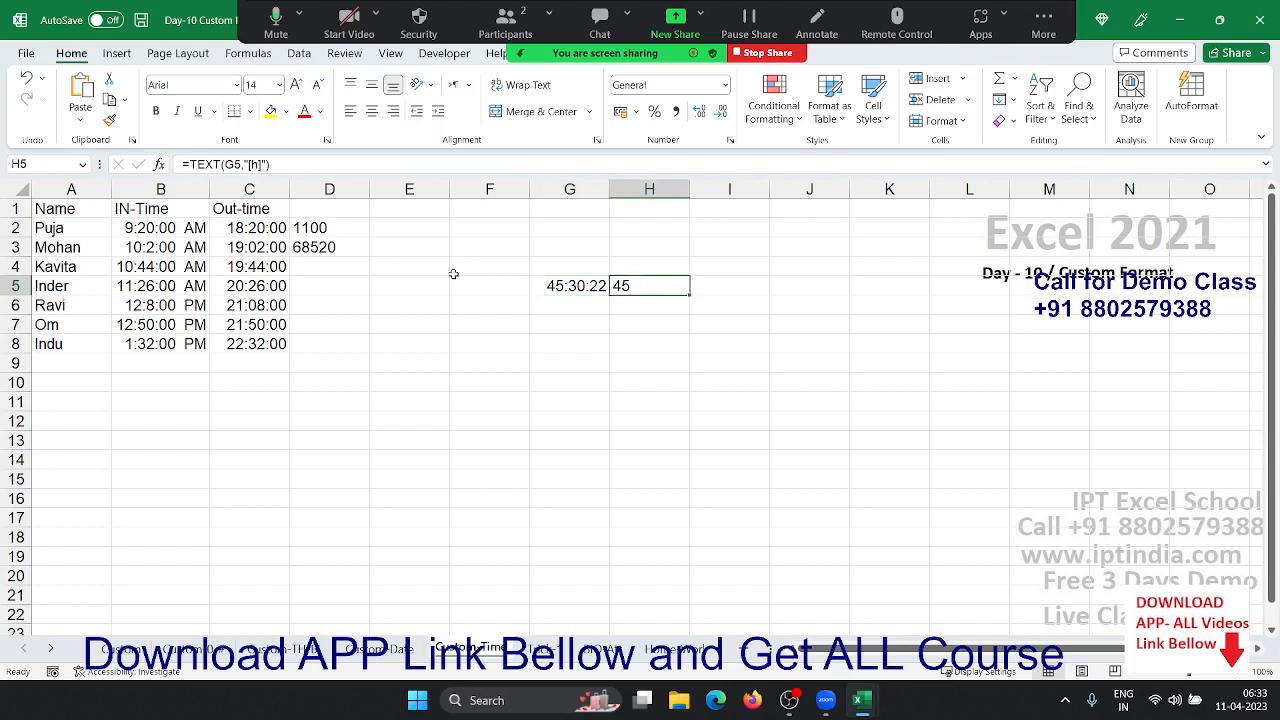
key(Delete)
key(Left)
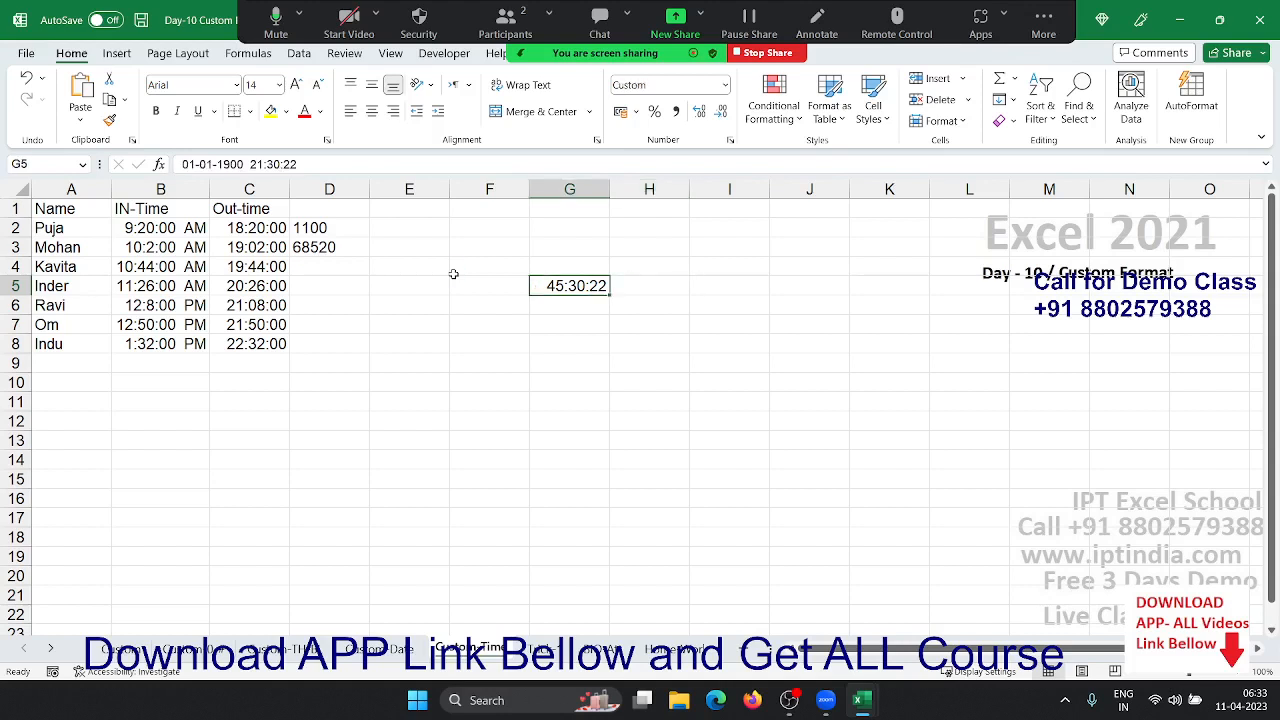
key(Right)
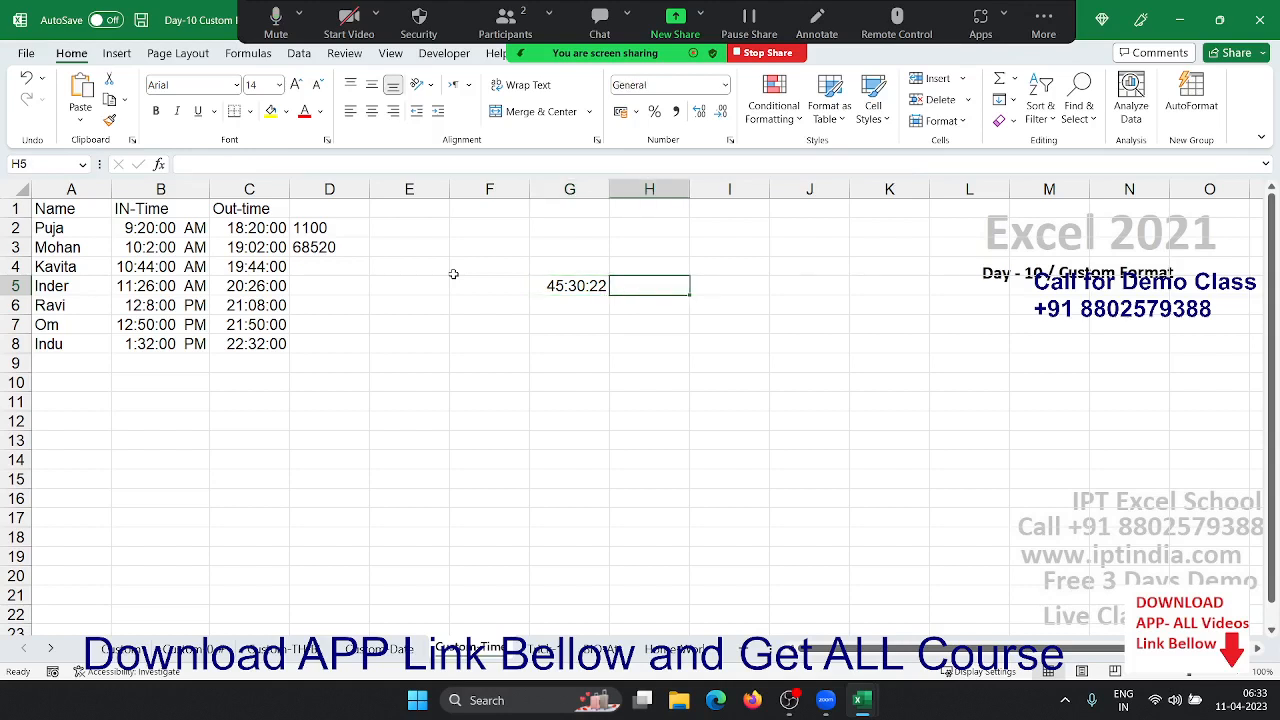
text(=te)
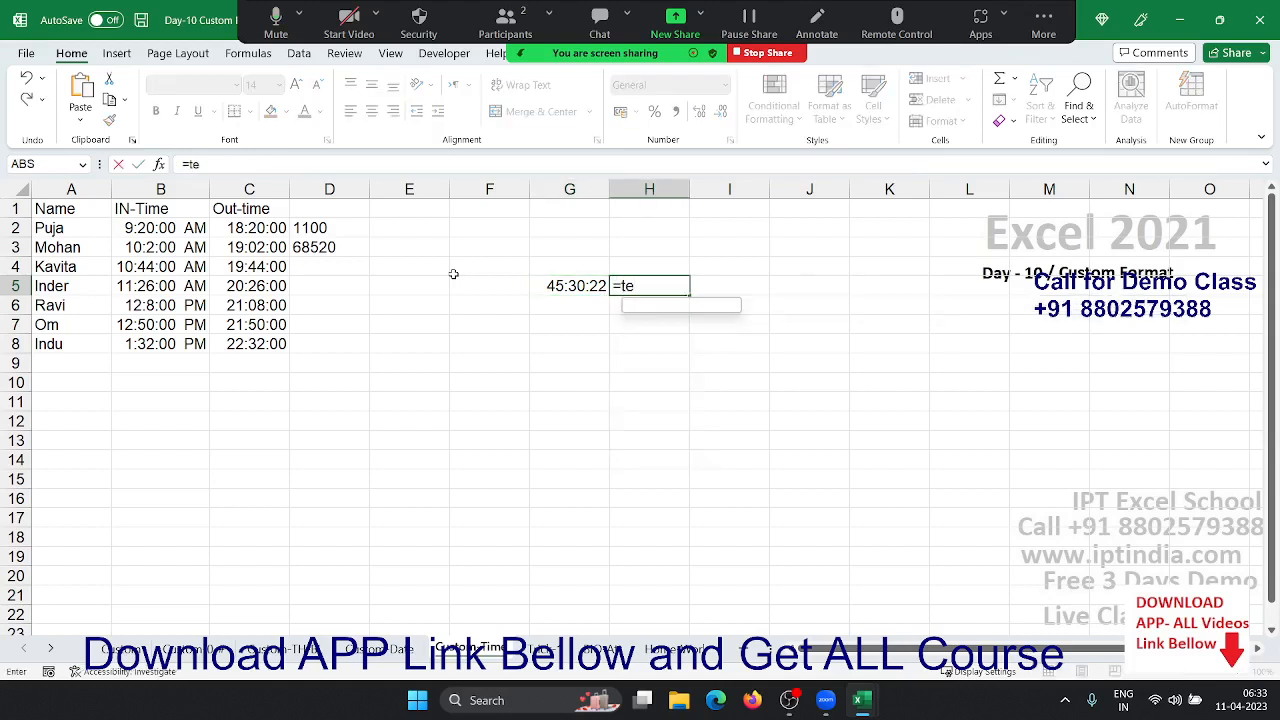
key(Tab)
key(Left)
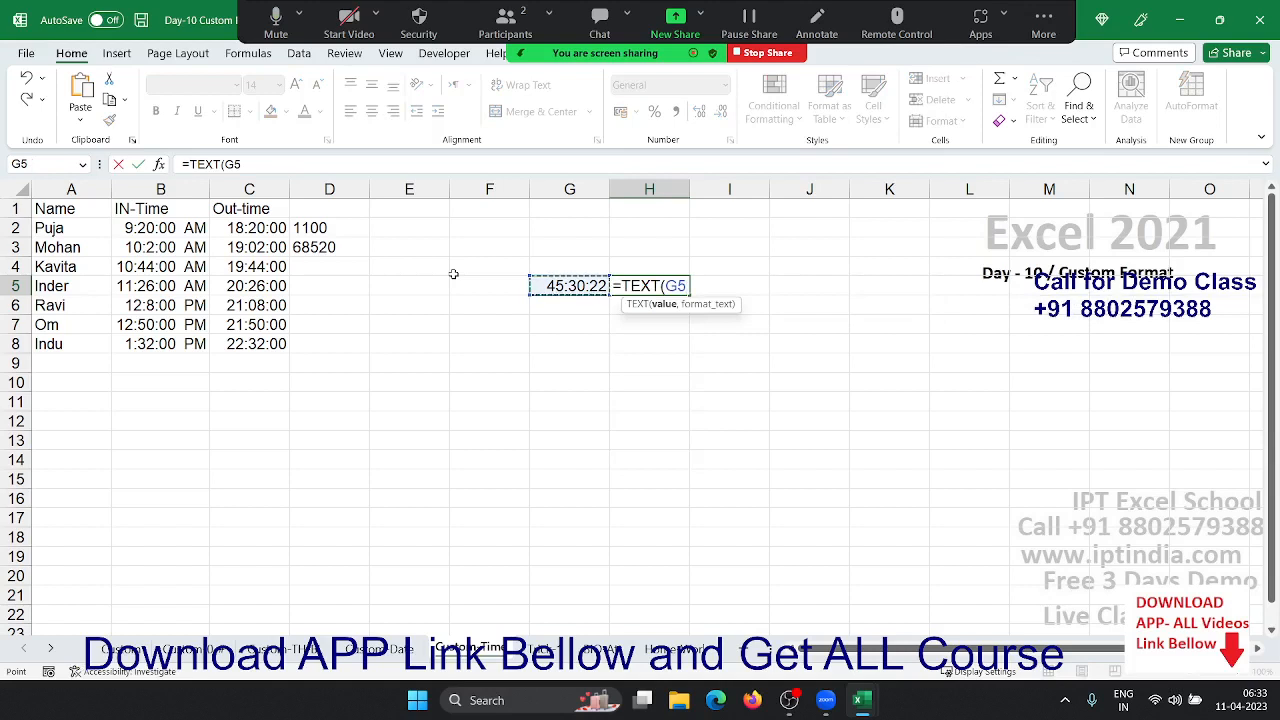
text(,)
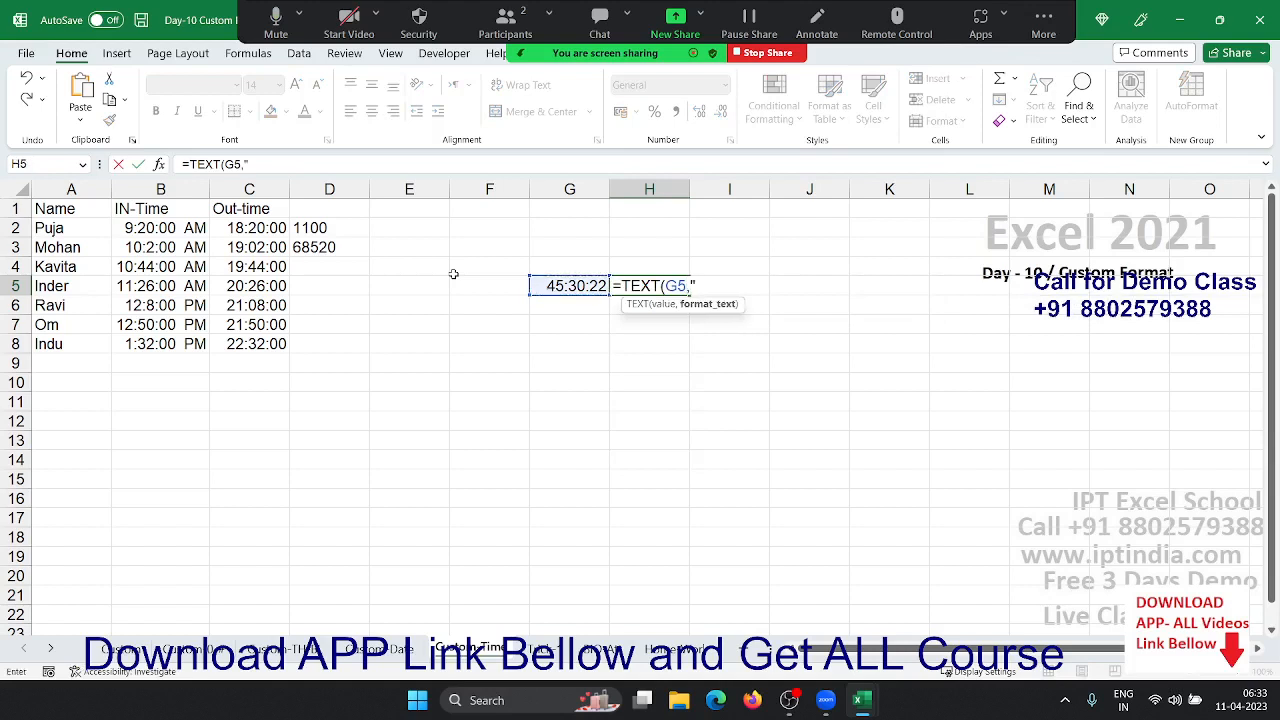
text("[h]"))
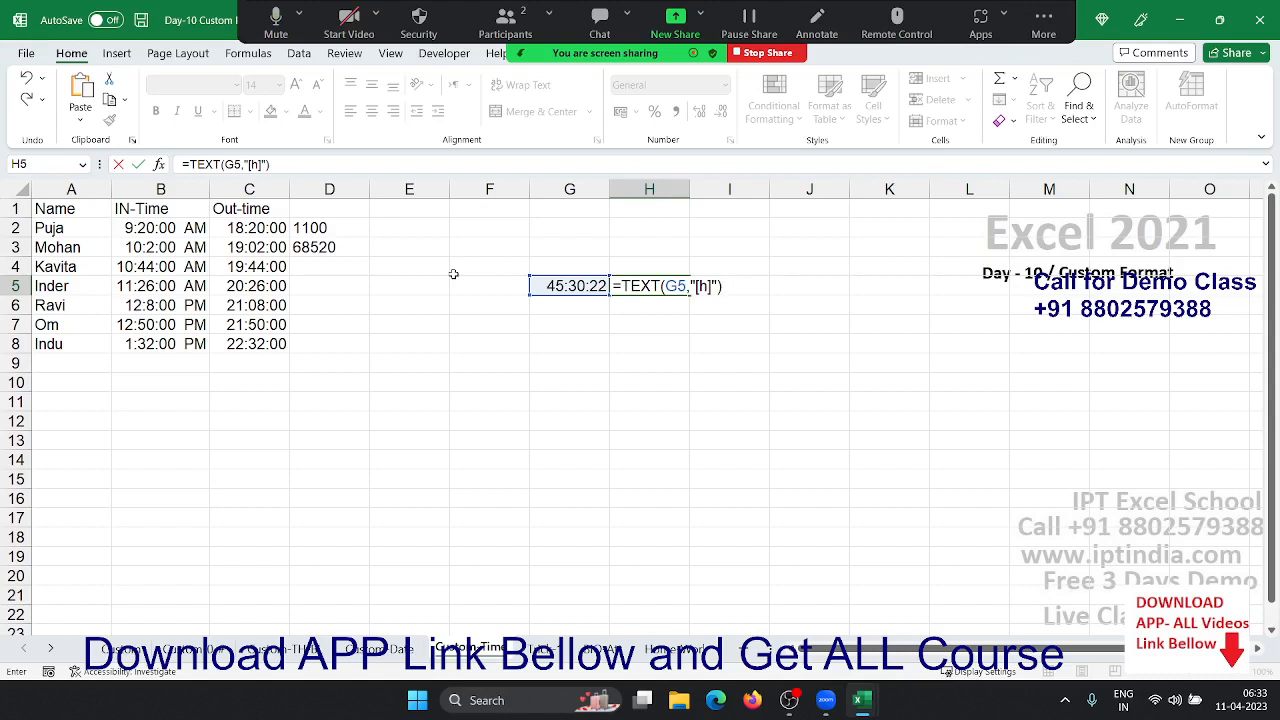
key(Return)
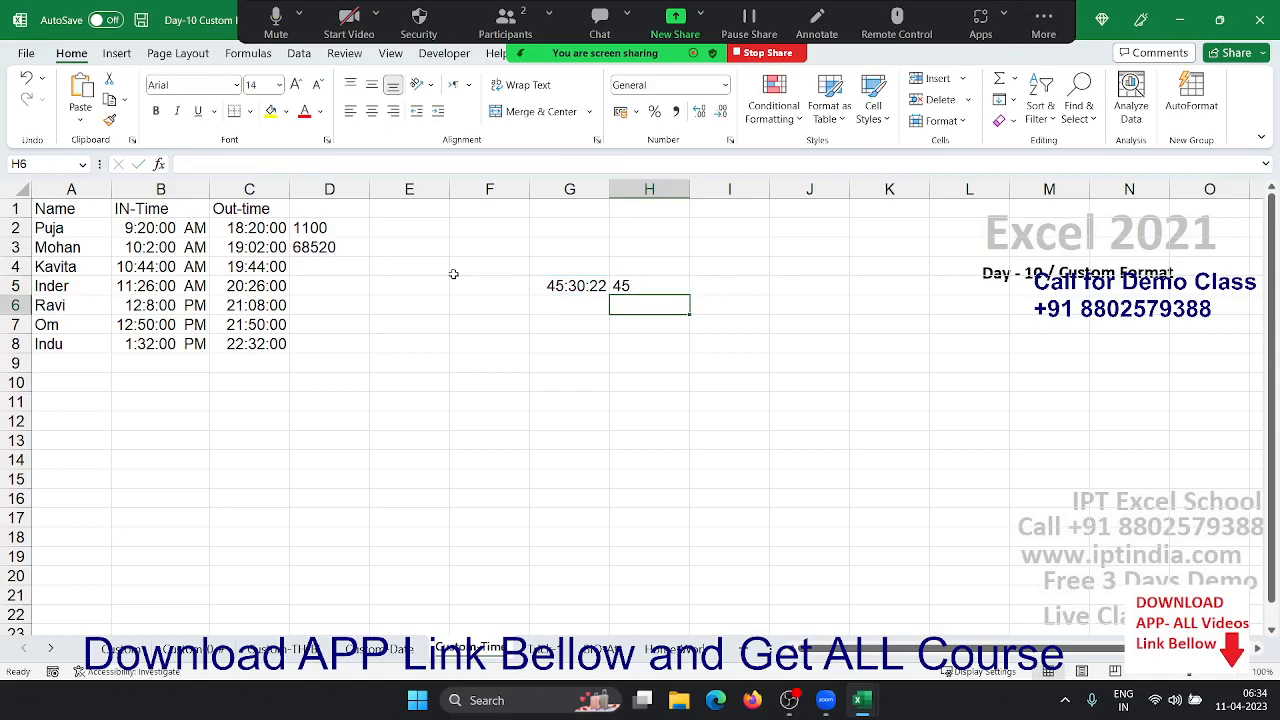
- On the Course and Price sheet, reset prices B2:B8 to General and check B3's raw 6526
click(542, 649)
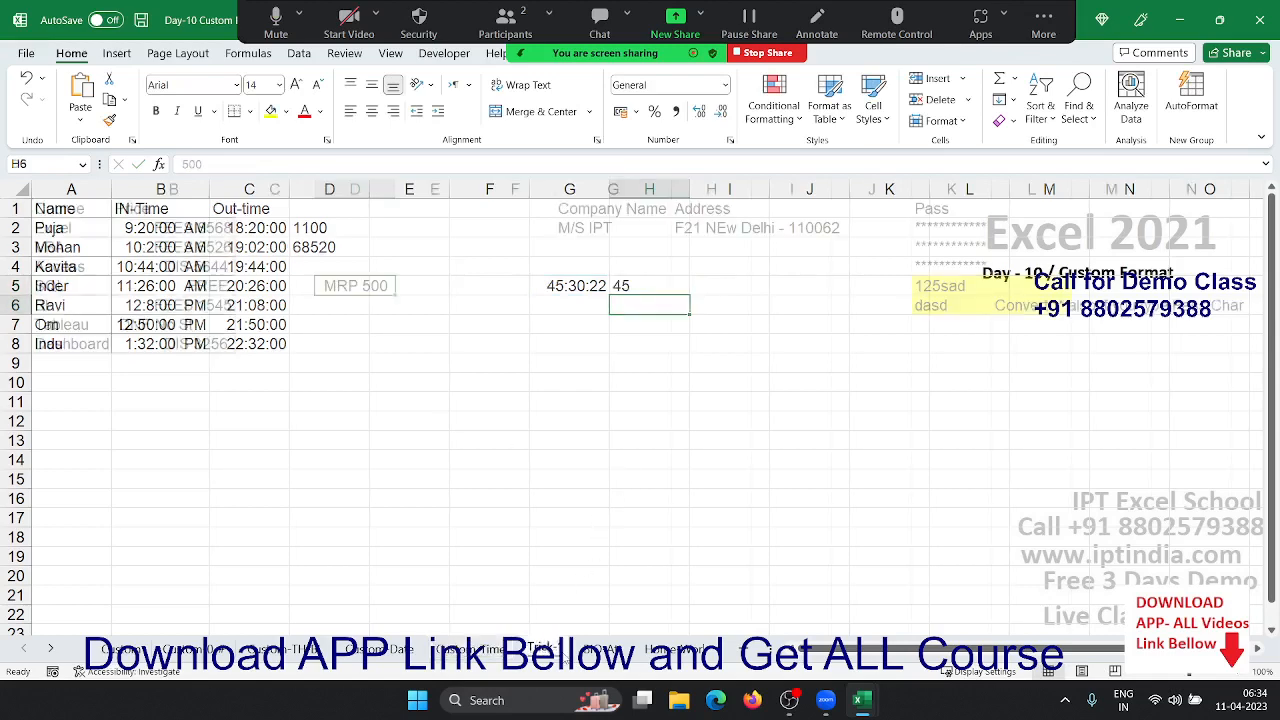
click(414, 443)
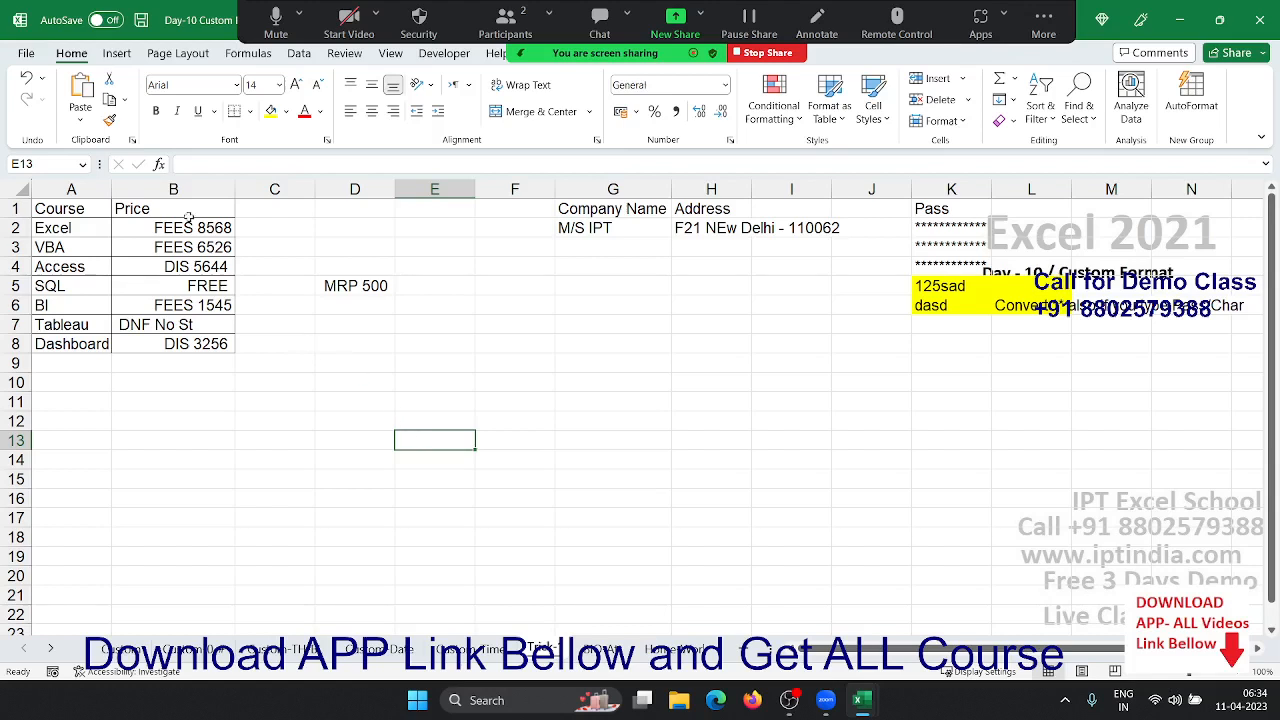
drag(188, 224, 184, 343)
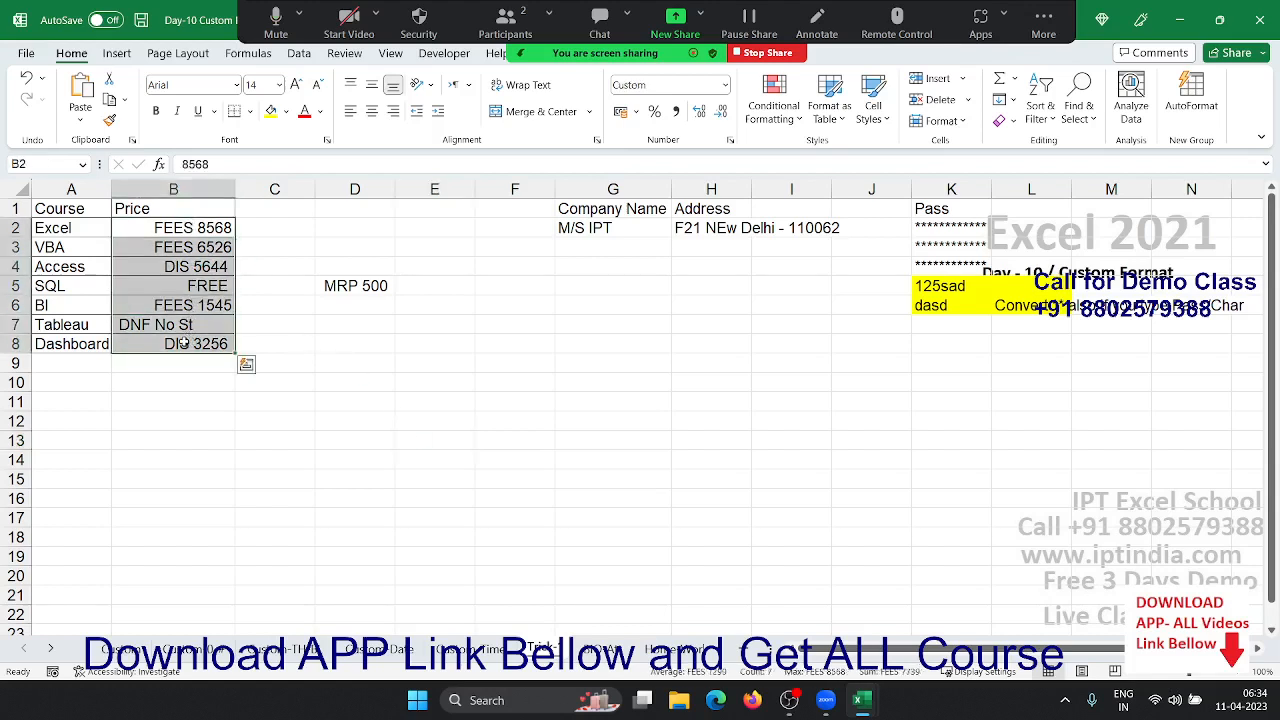
key(ctrl+shift+grave)
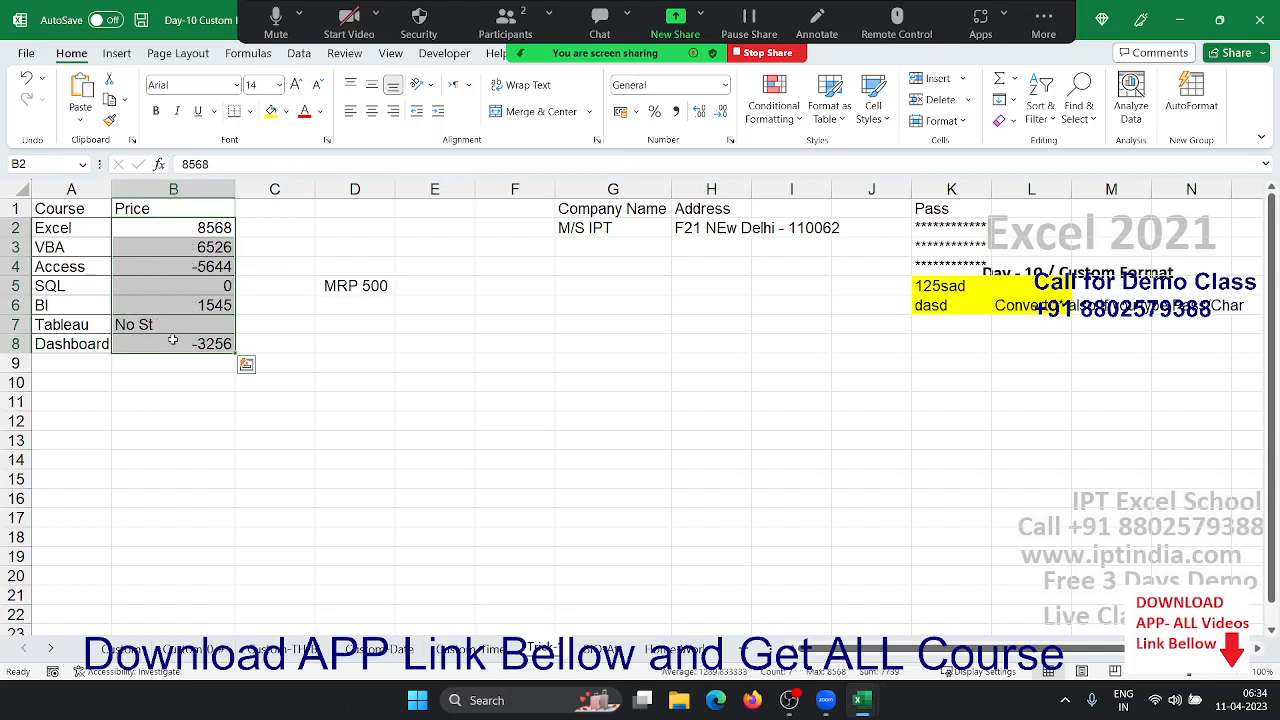
key(ctrl+q)
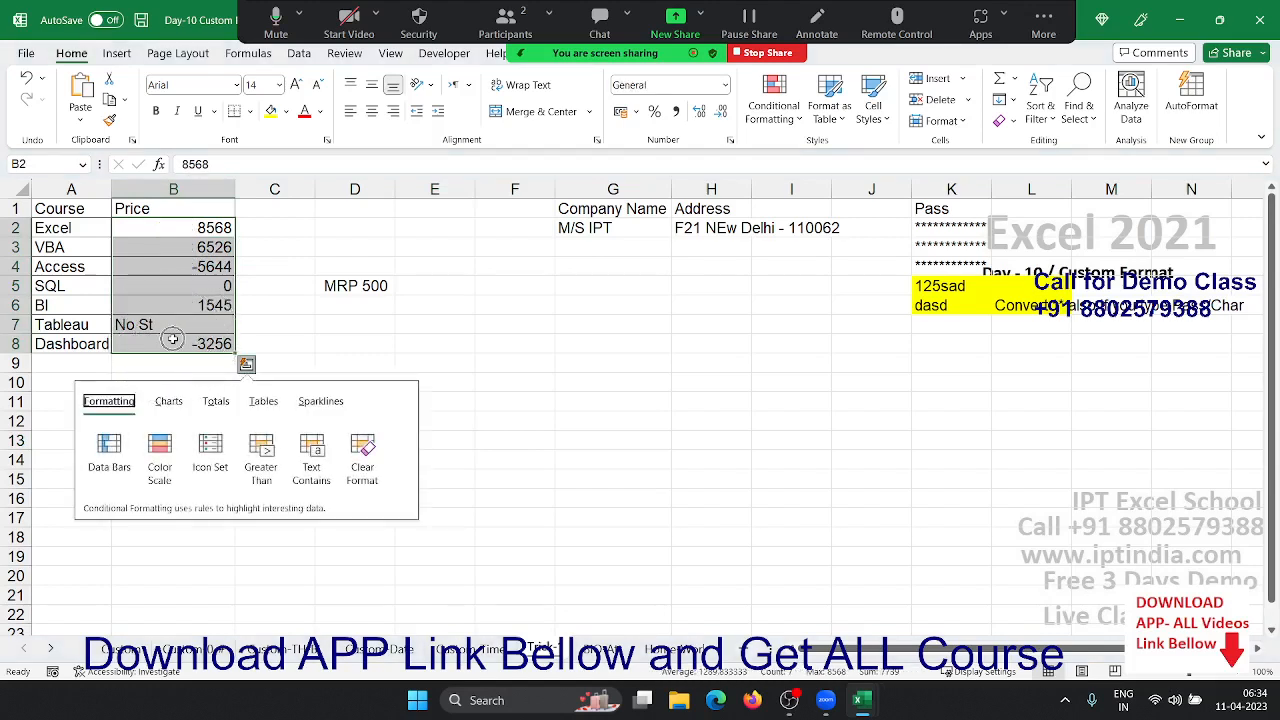
click(179, 247)
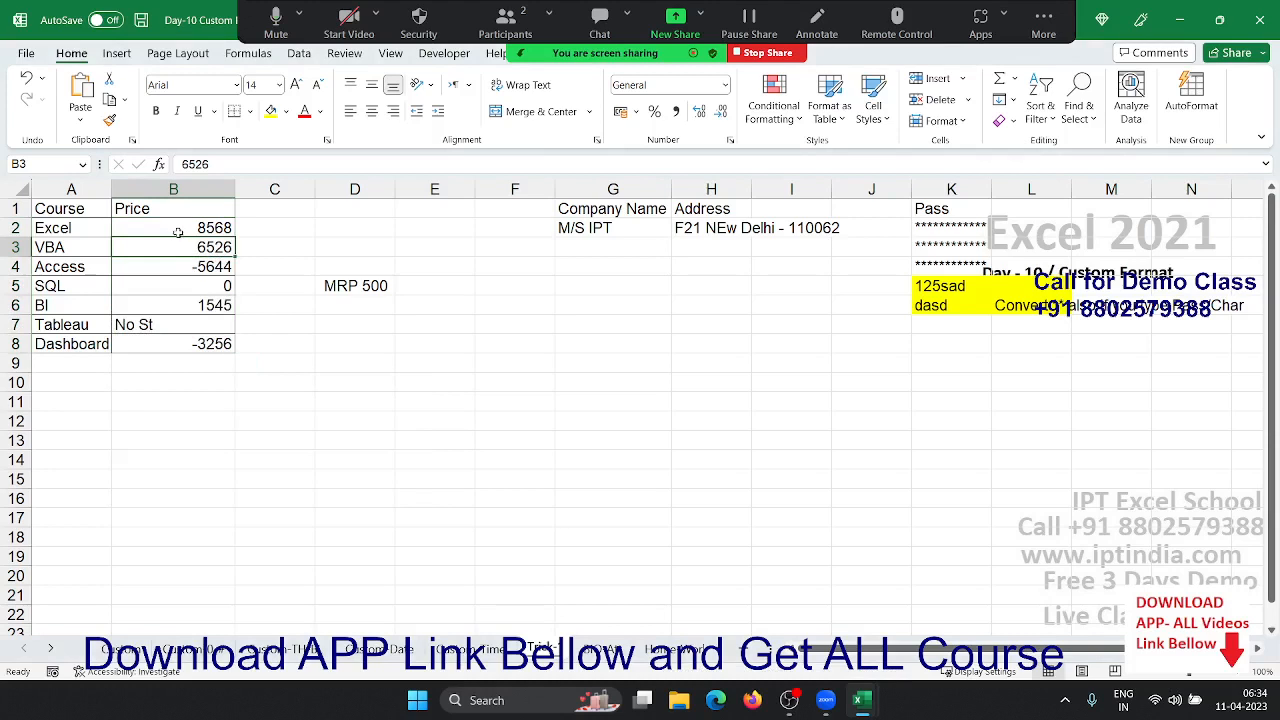
- Check the raw price values -5644, 0, No St and -3256 in column B
click(192, 267)
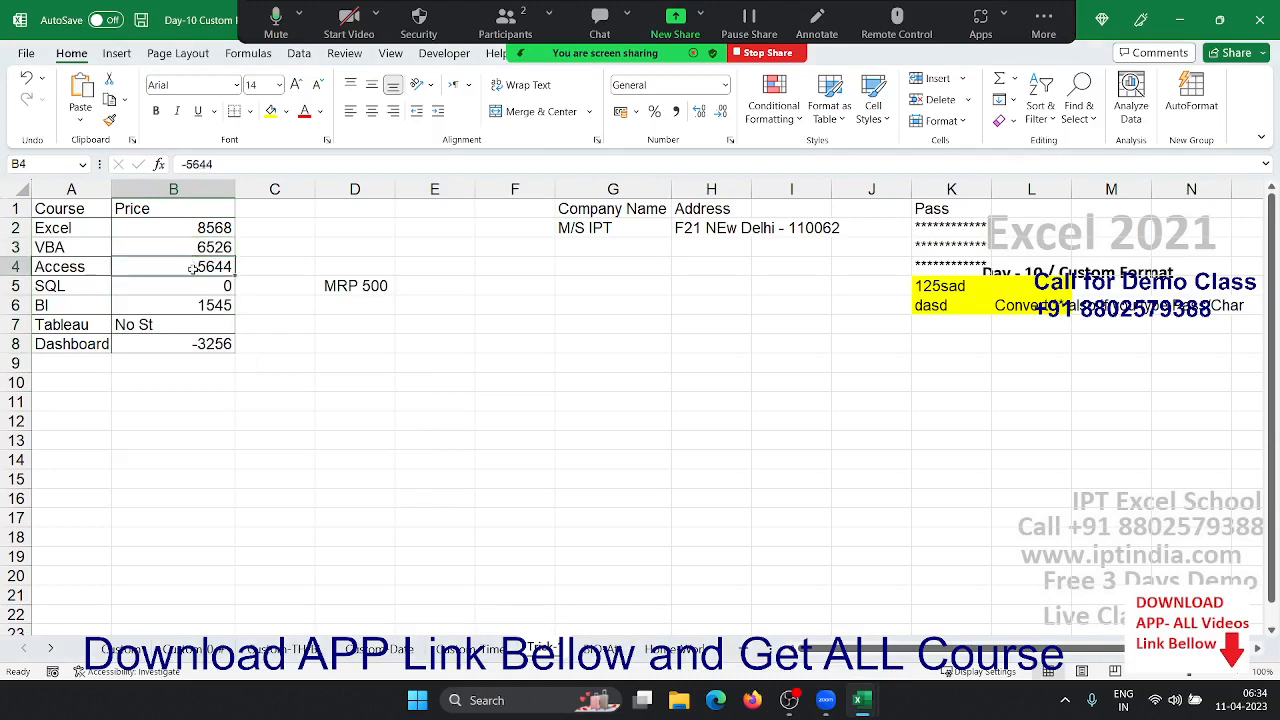
click(201, 286)
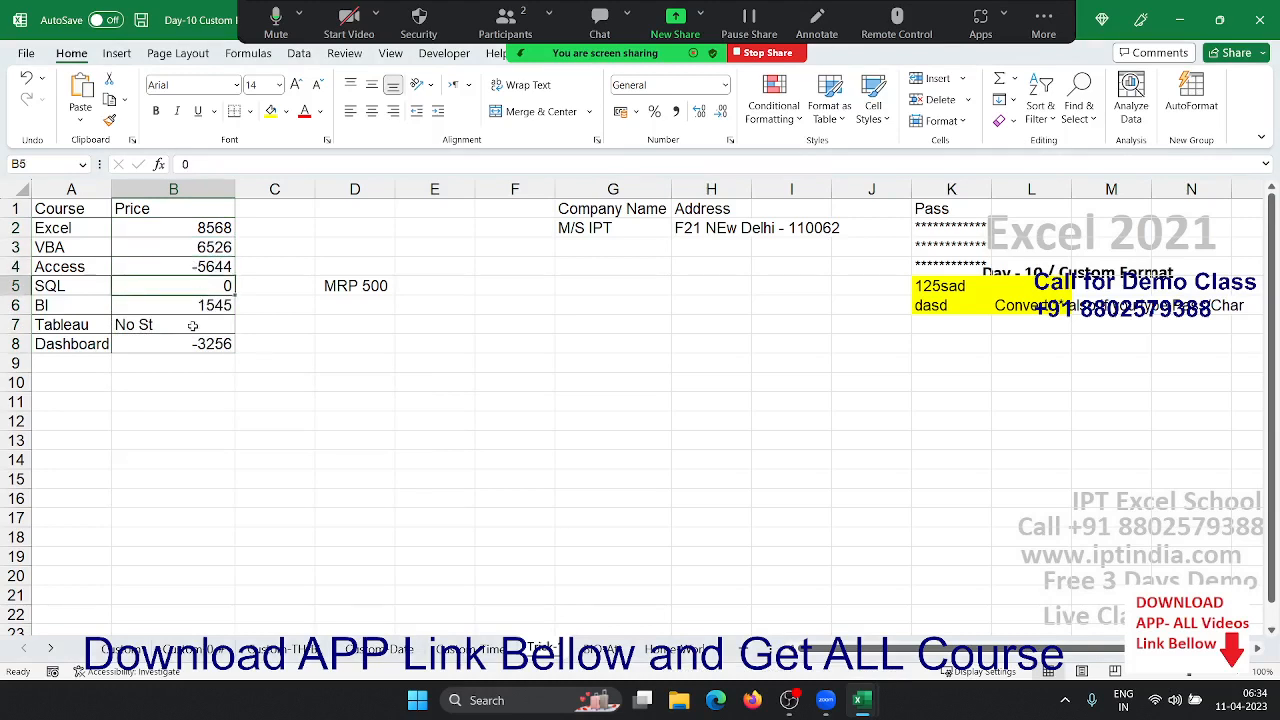
click(193, 325)
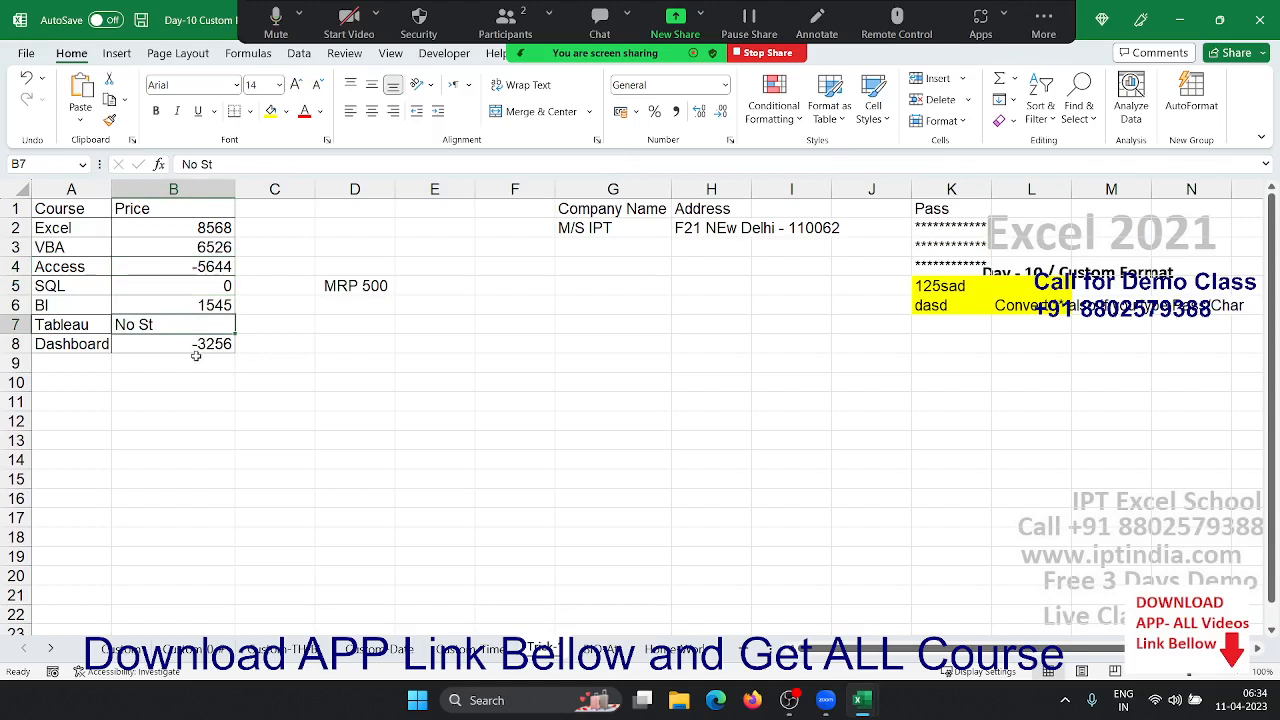
click(194, 347)
- Apply the custom format "MRP" 0;"Dis" 0;"FREE"; to prices B2:B8
drag(193, 347, 172, 228)
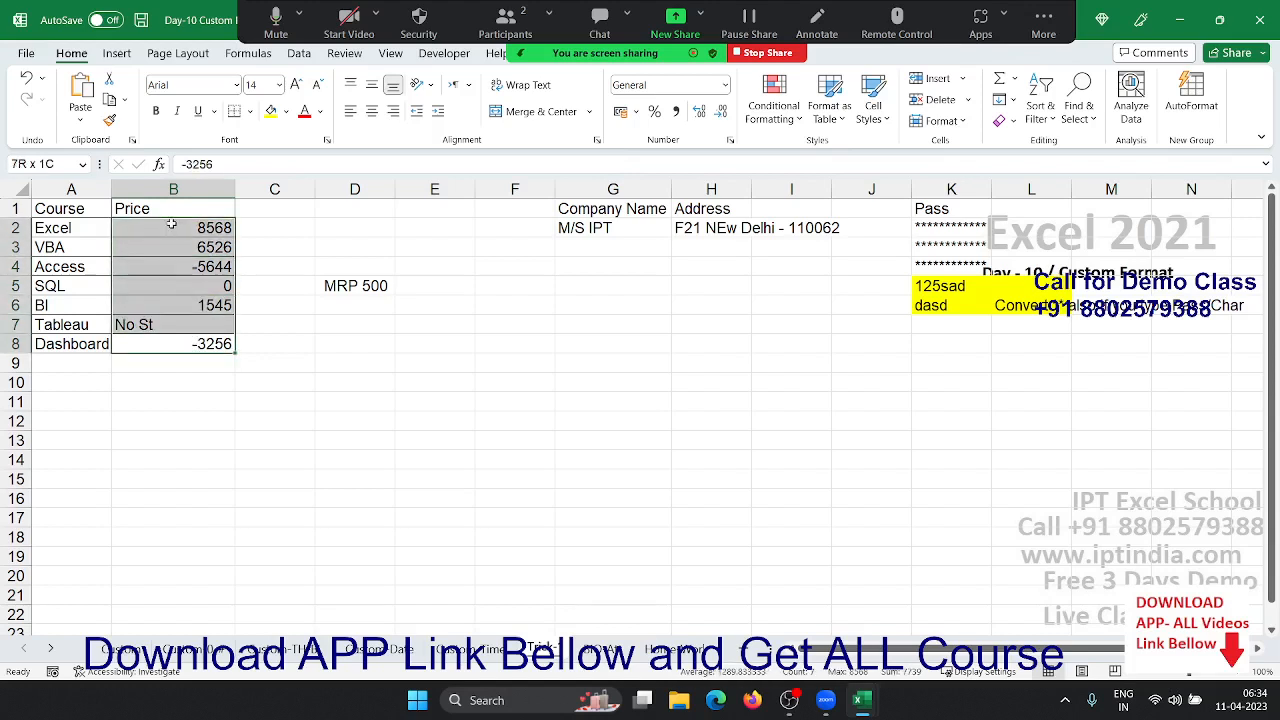
right_click(173, 230)
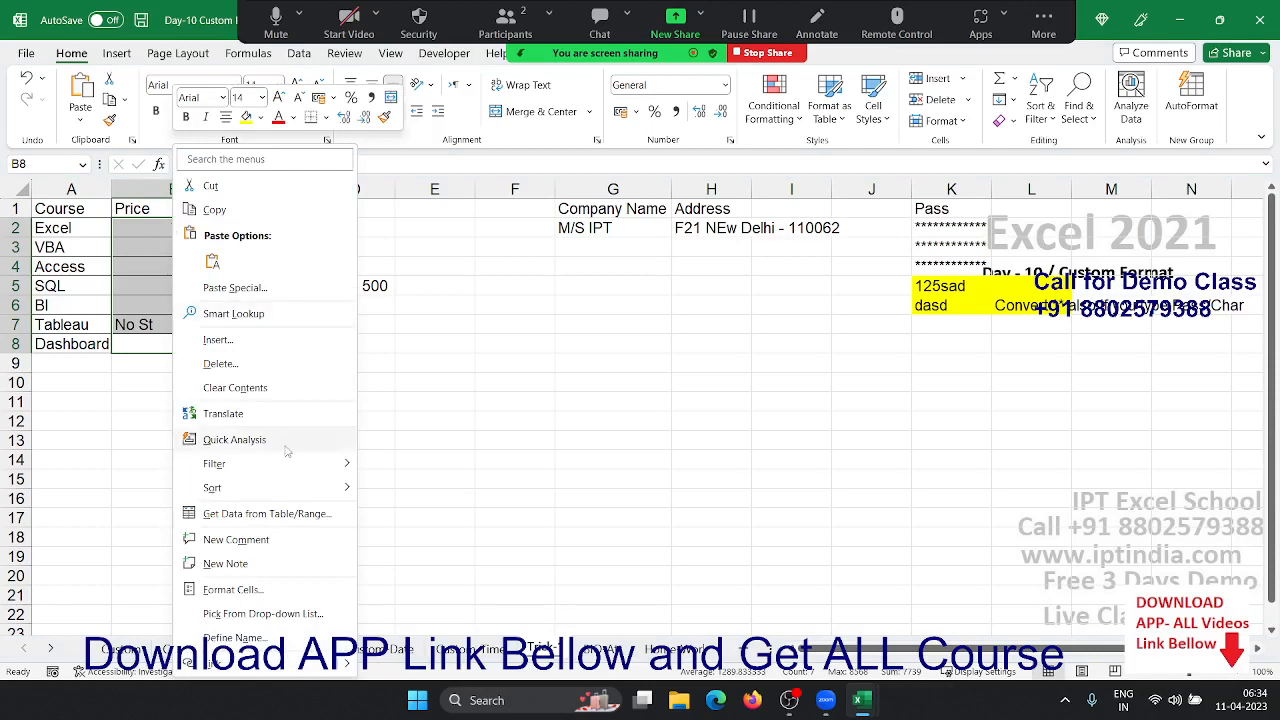
click(240, 589)
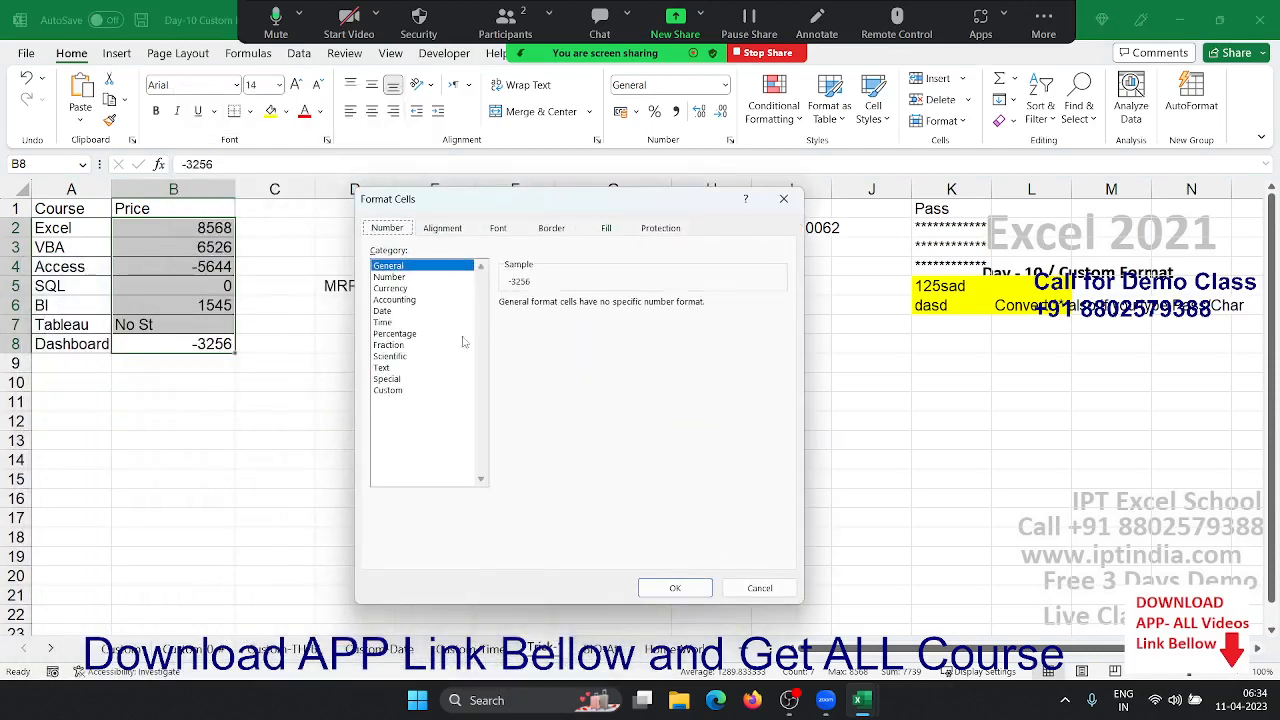
click(412, 391)
double_click(522, 319)
key(ctrl)
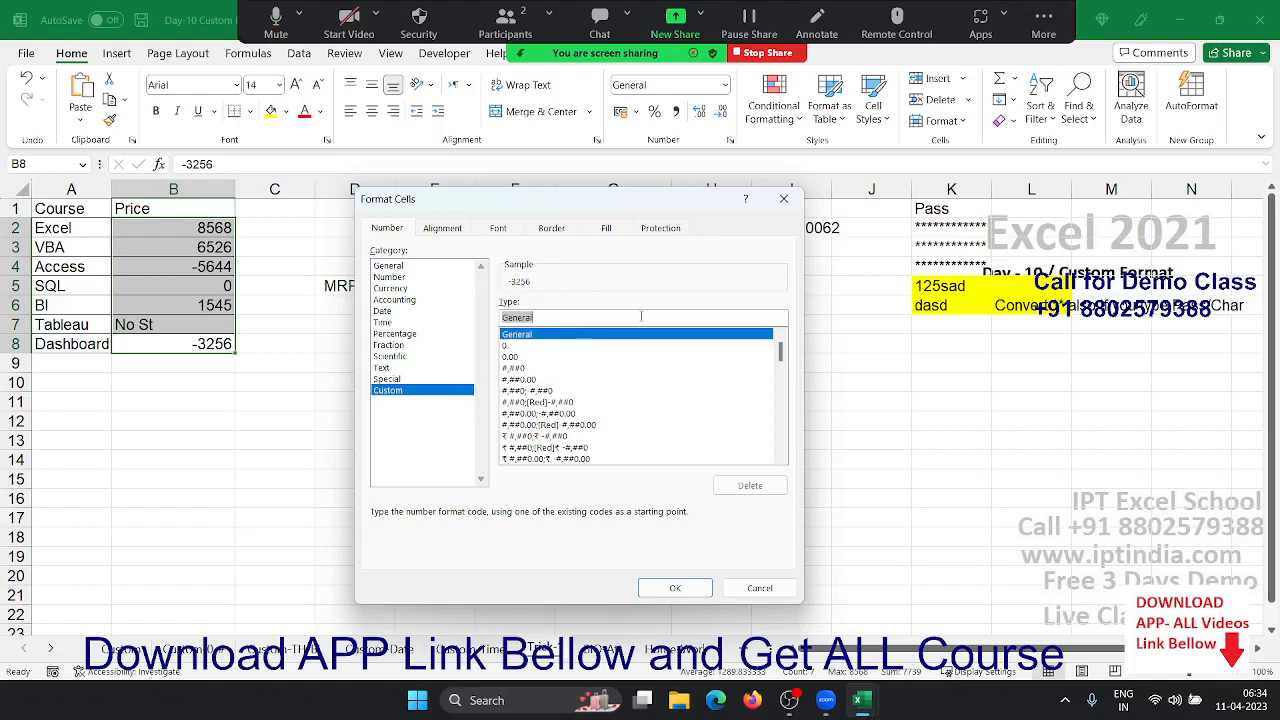
key(BackSpace)
text("M)
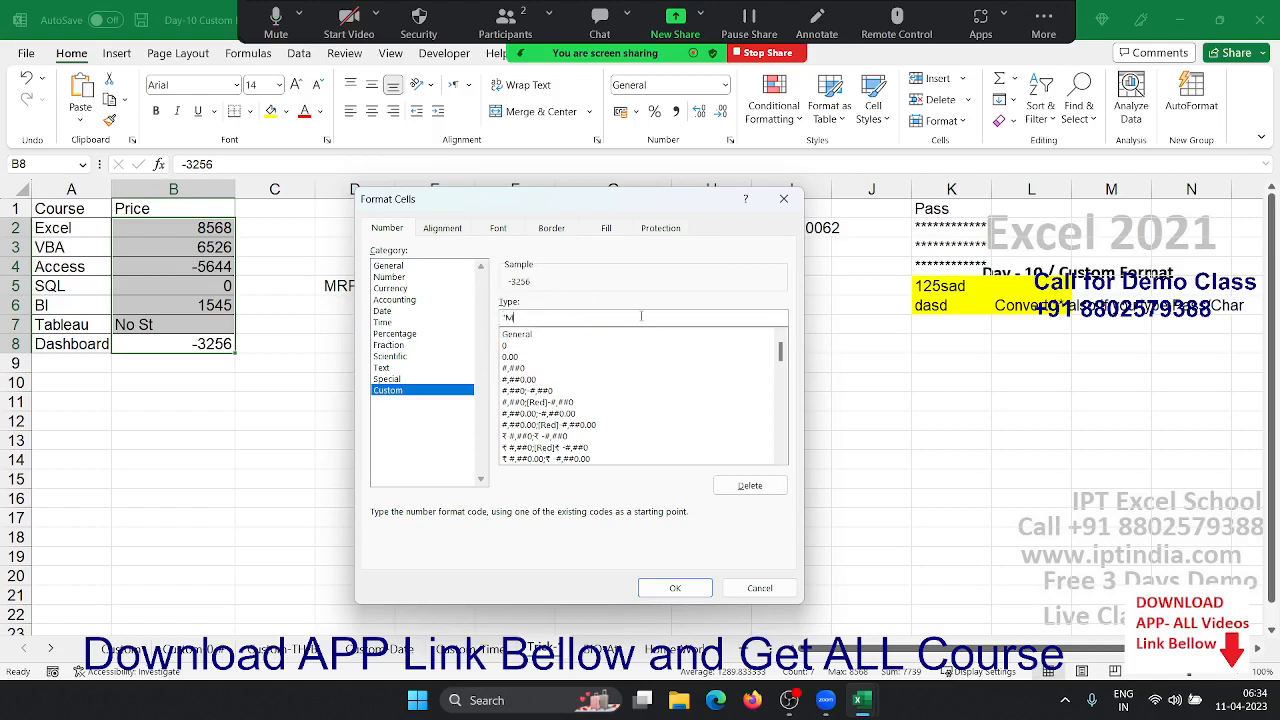
text(RP" 0 ; "Dis" 0)
text(; "FREE";)
key(Return)
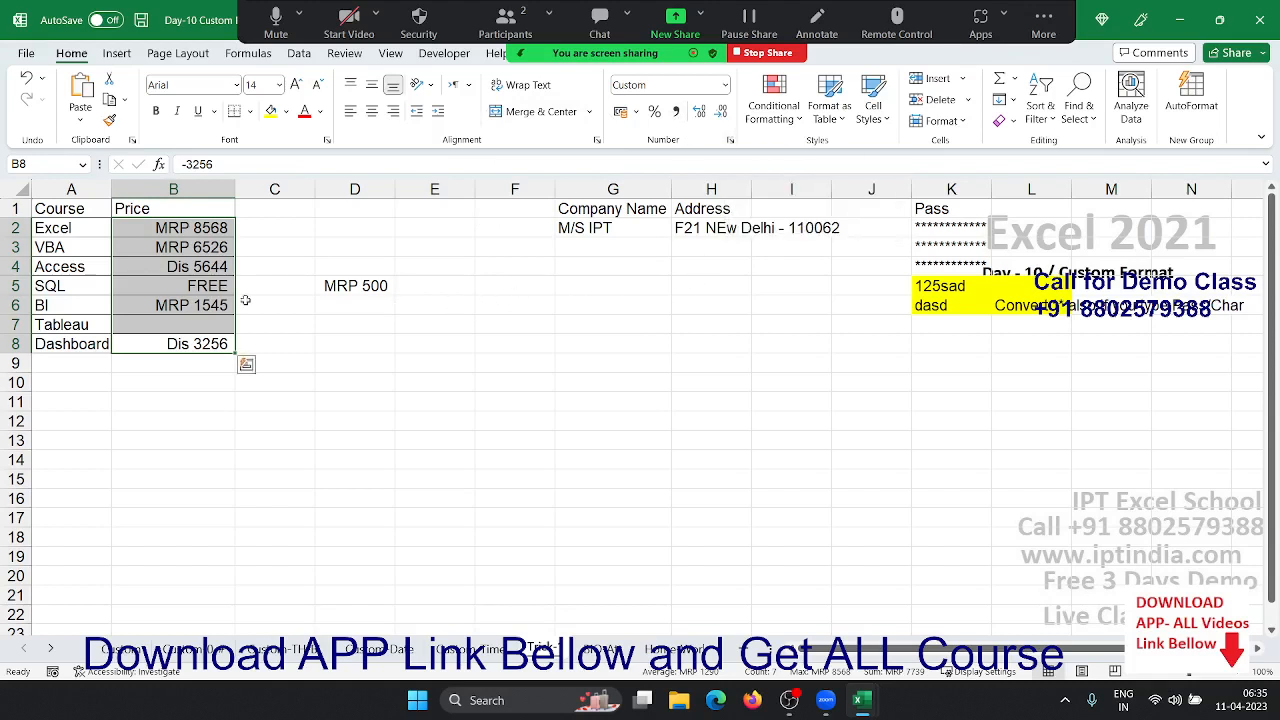
click(730, 142)
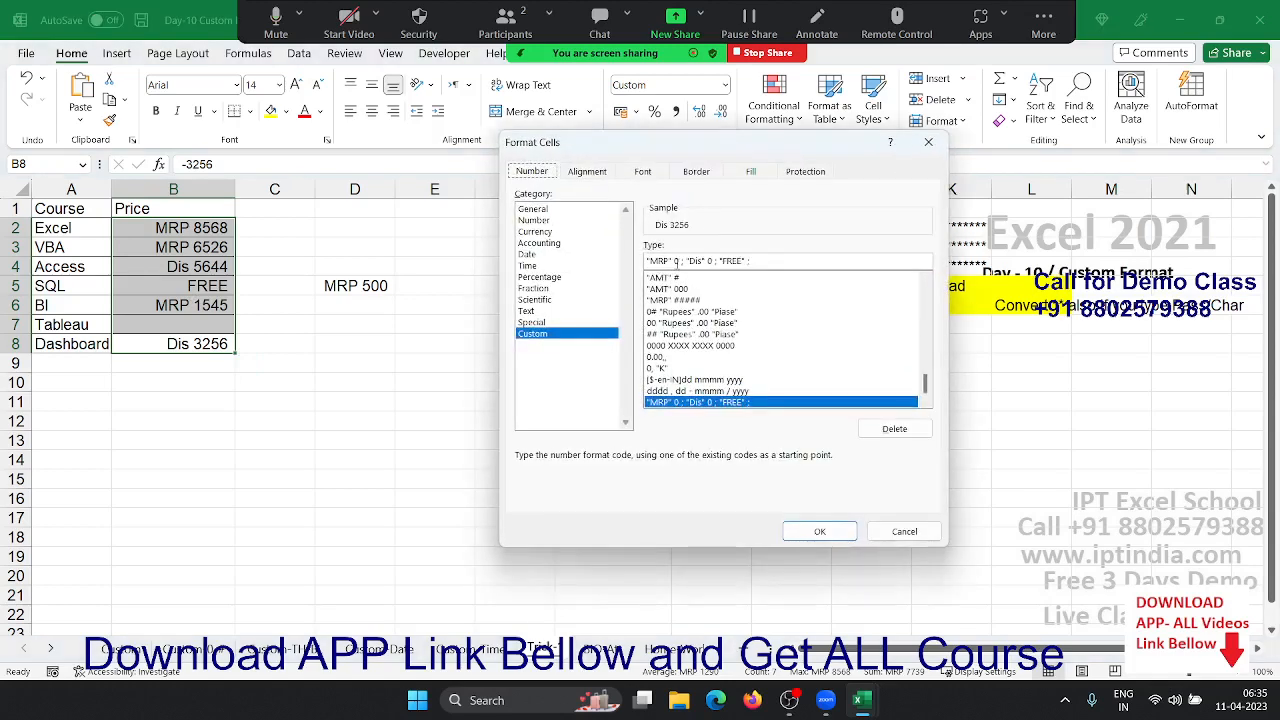
- Clear the custom formats from the company name and address cells G2:H2
click(925, 145)
click(648, 344)
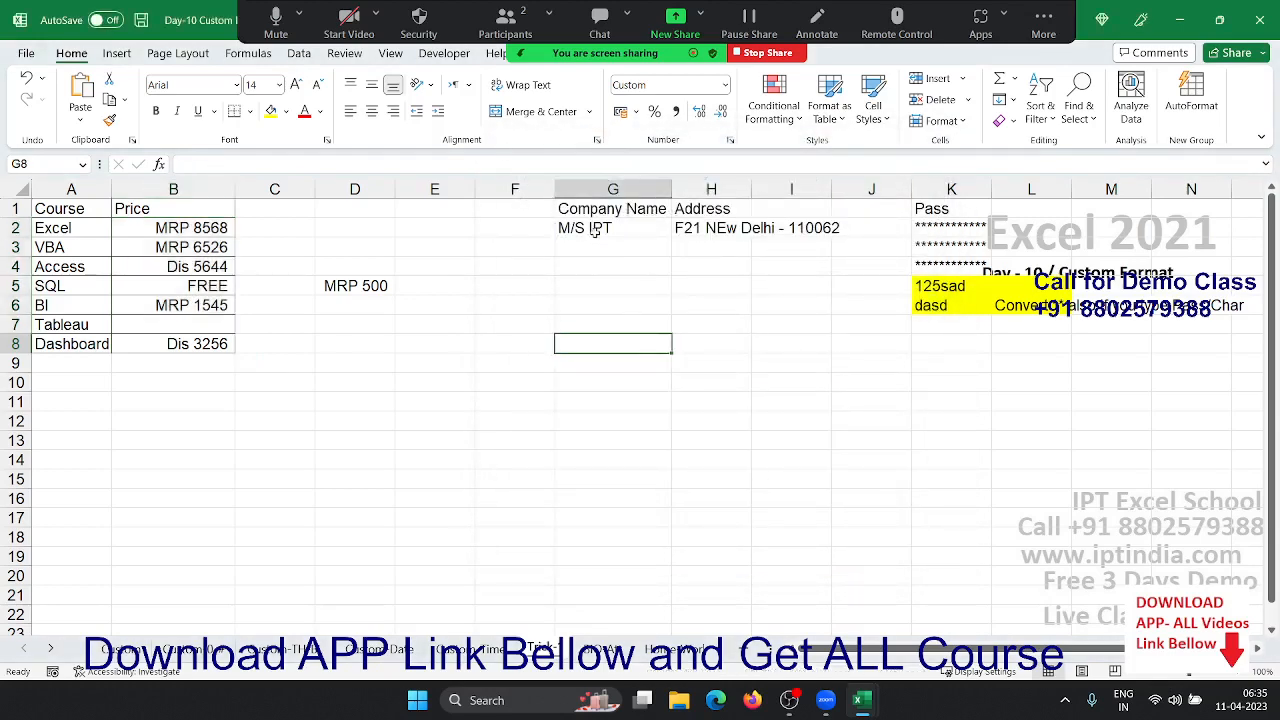
drag(594, 230, 623, 238)
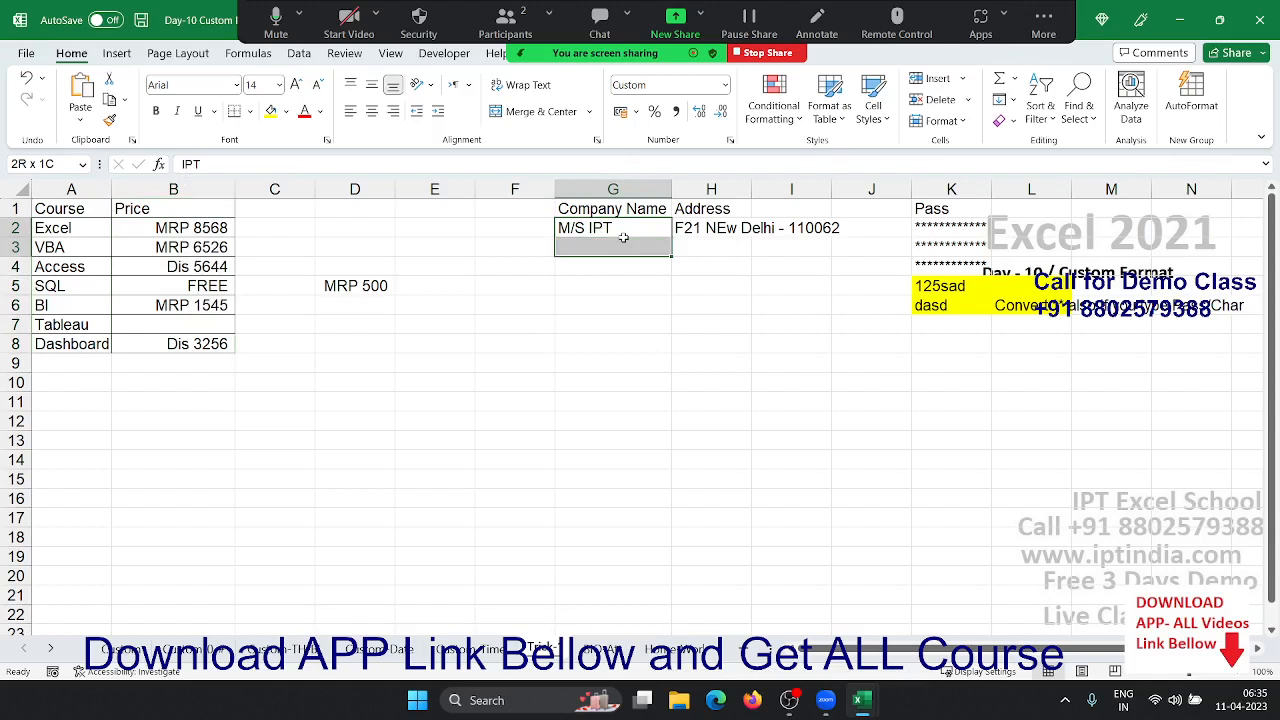
drag(623, 238, 724, 264)
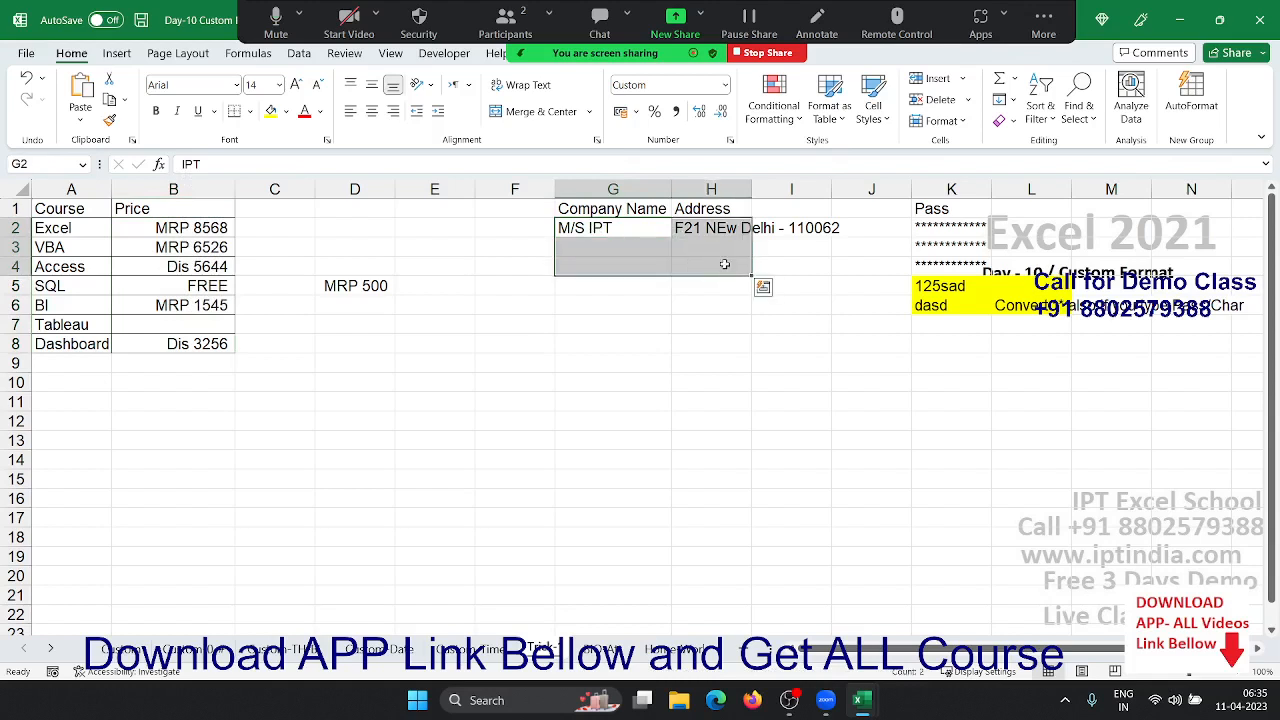
key(ctrl+shift+grave)
click(688, 317)
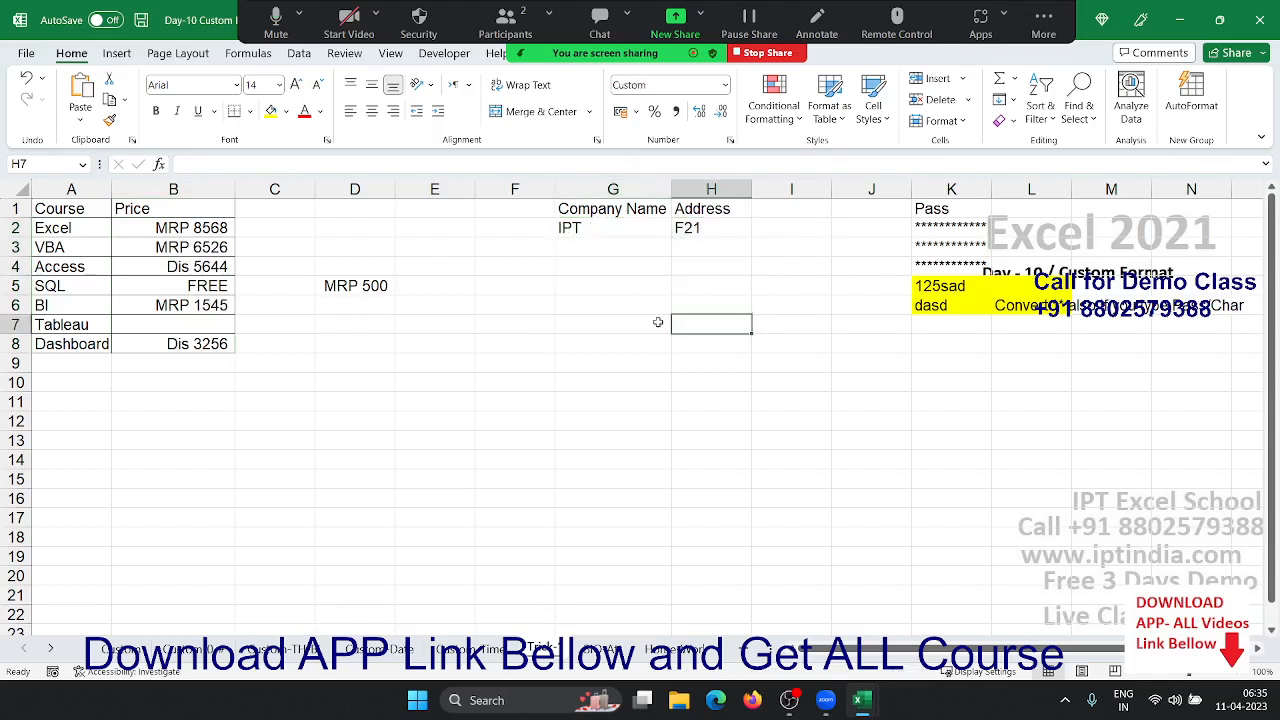
- Open Format Cells for the whole name and address block, then cancel without changes
click(610, 233)
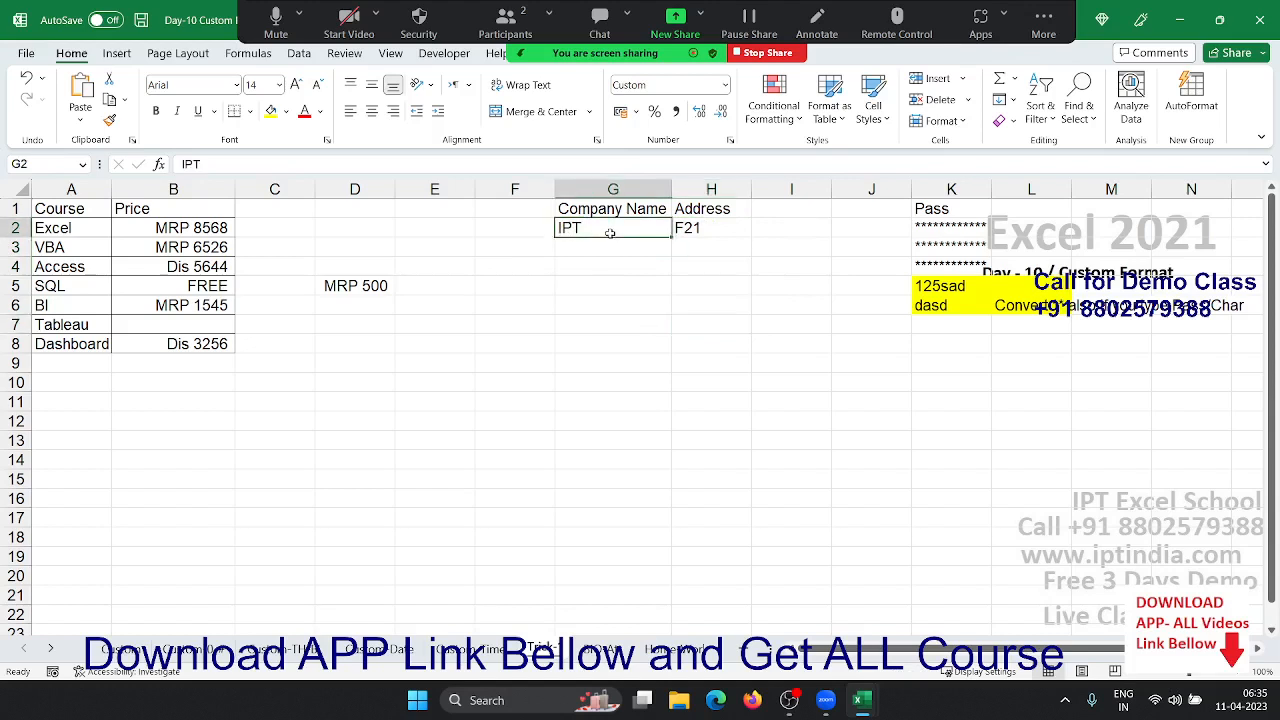
drag(610, 233, 684, 342)
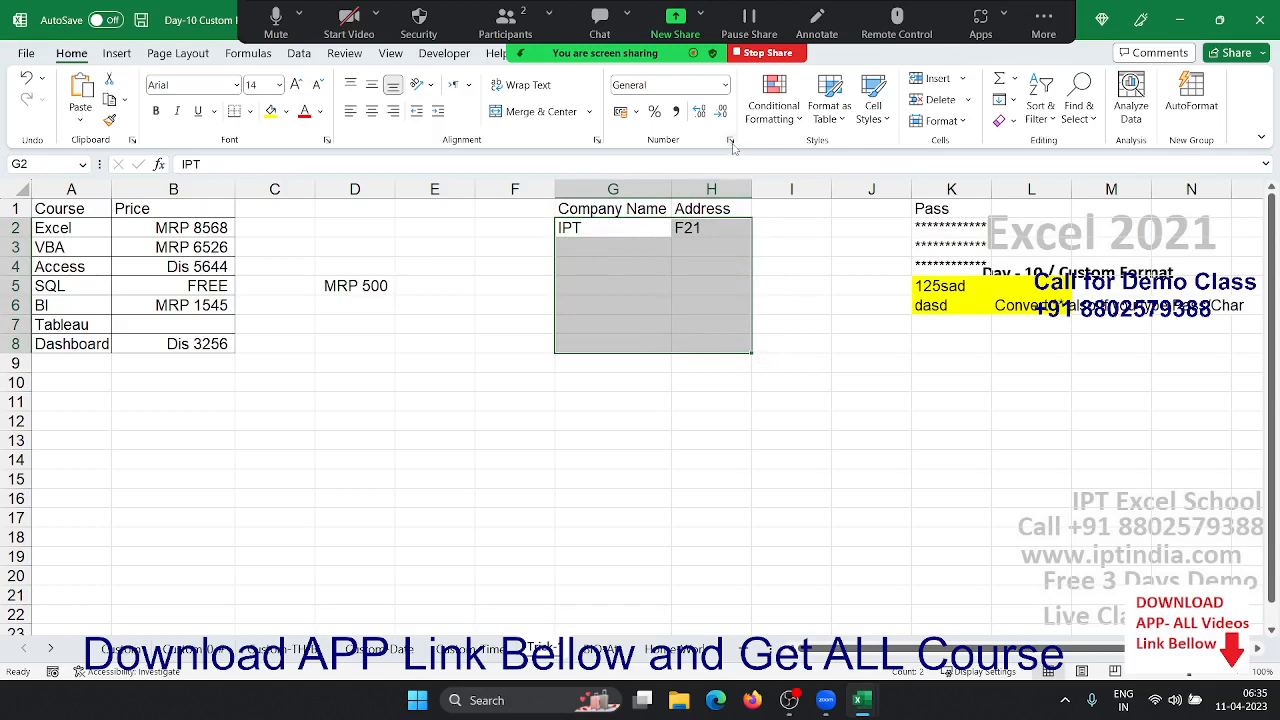
click(731, 141)
click(540, 333)
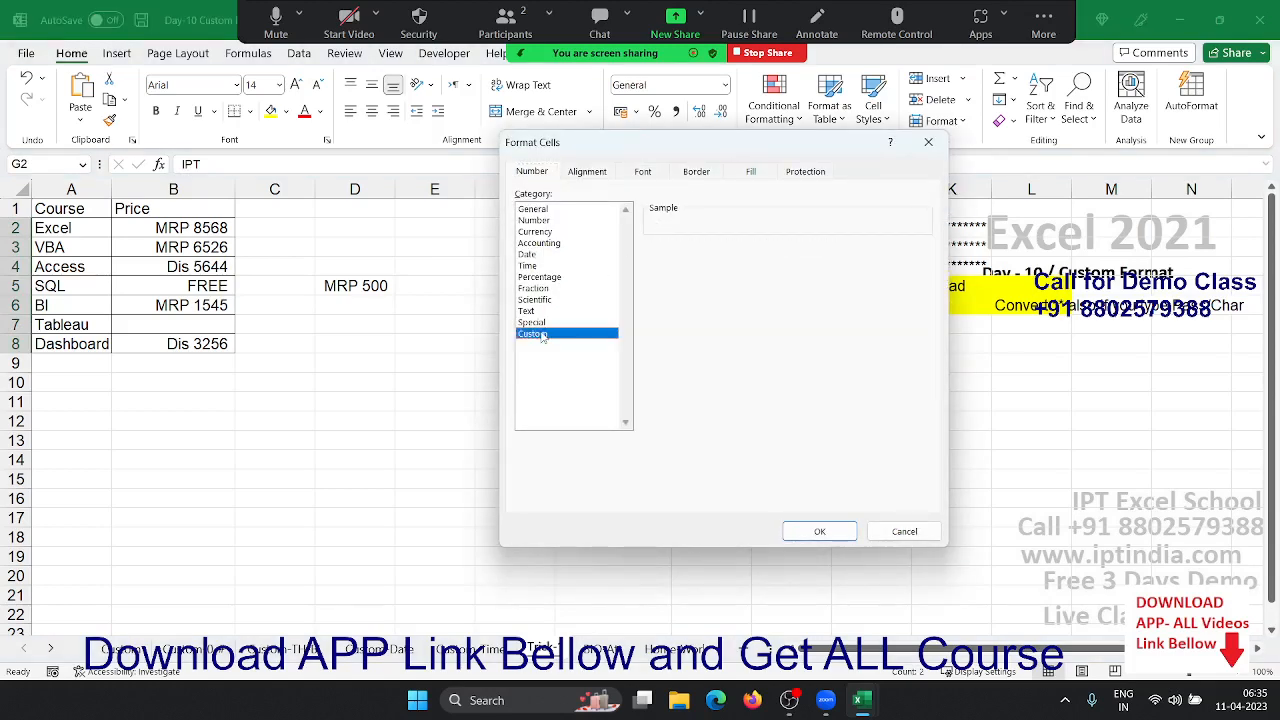
drag(625, 141, 210, 174)
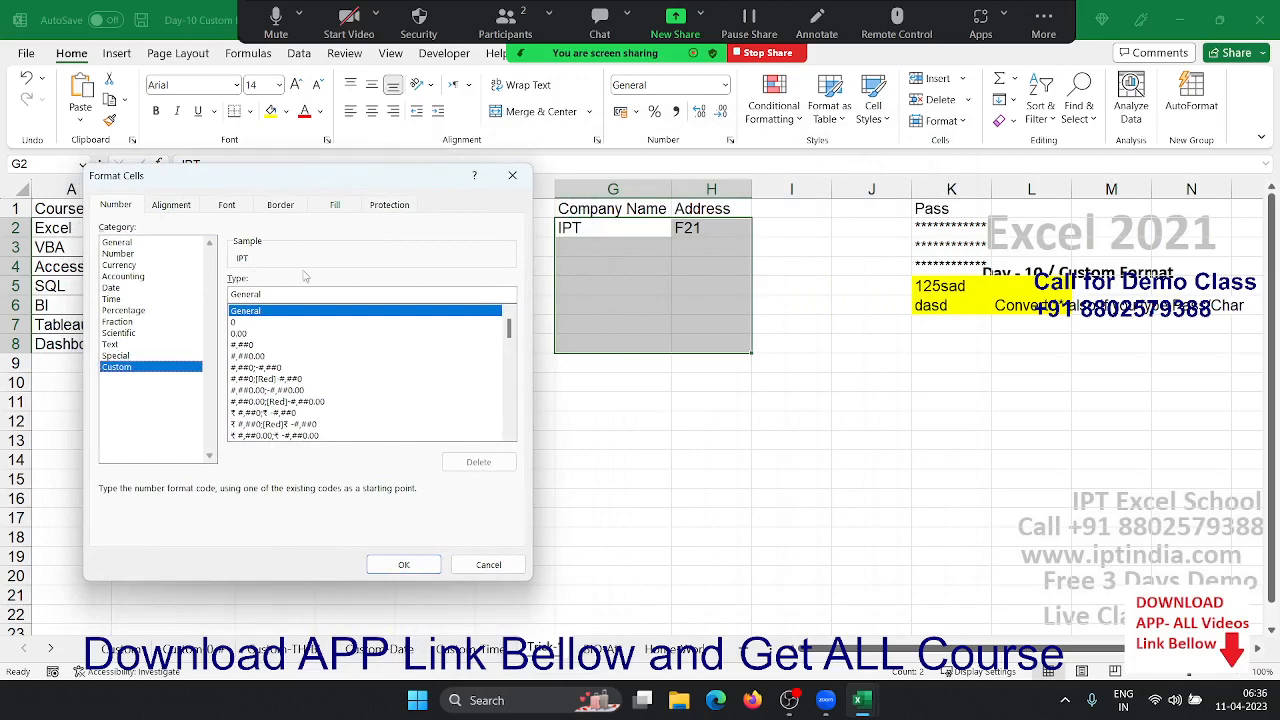
key(Escape)
click(676, 266)
- Give company names G2:G8 the custom format "M/S" @ so G2 reads M/S IPT
drag(632, 224, 623, 344)
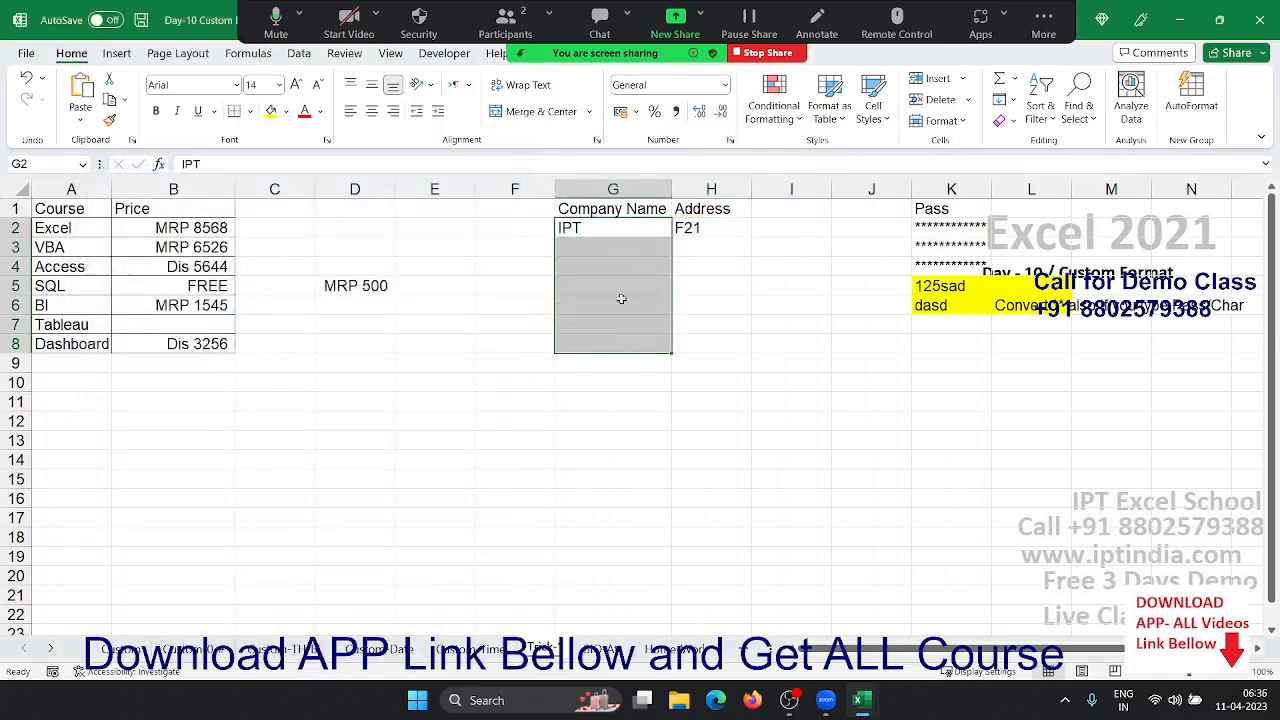
click(730, 140)
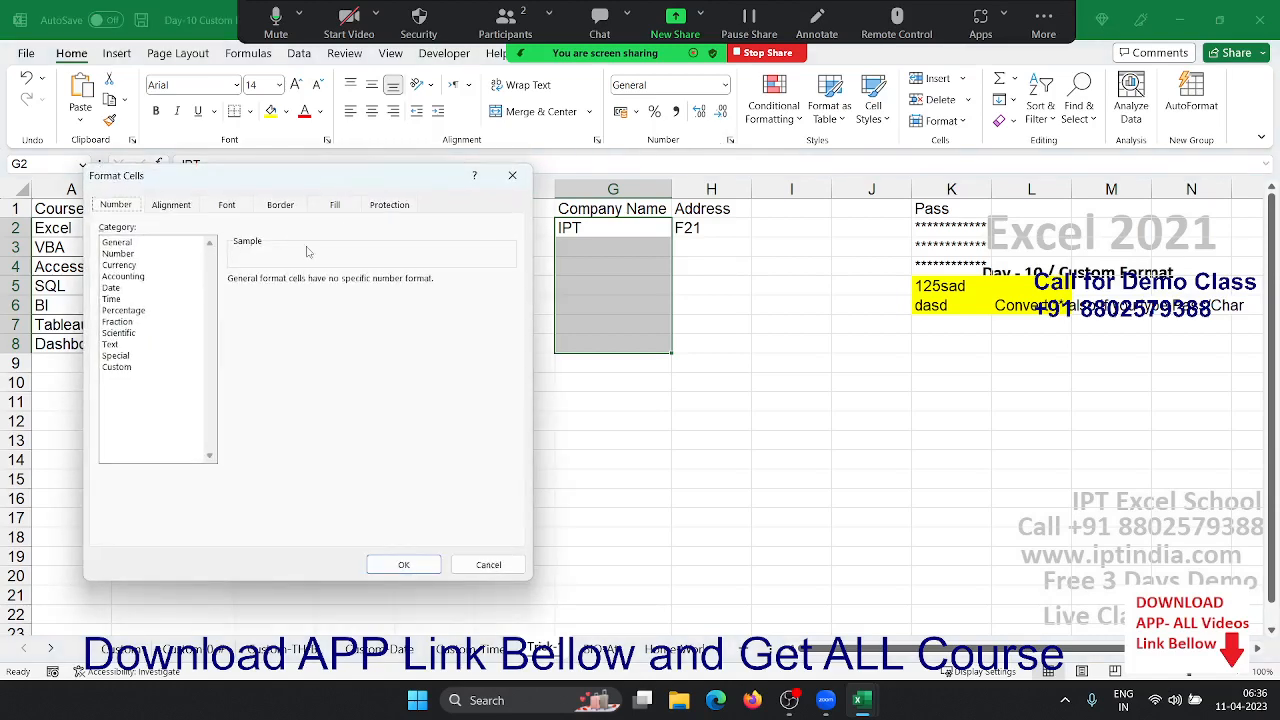
click(114, 367)
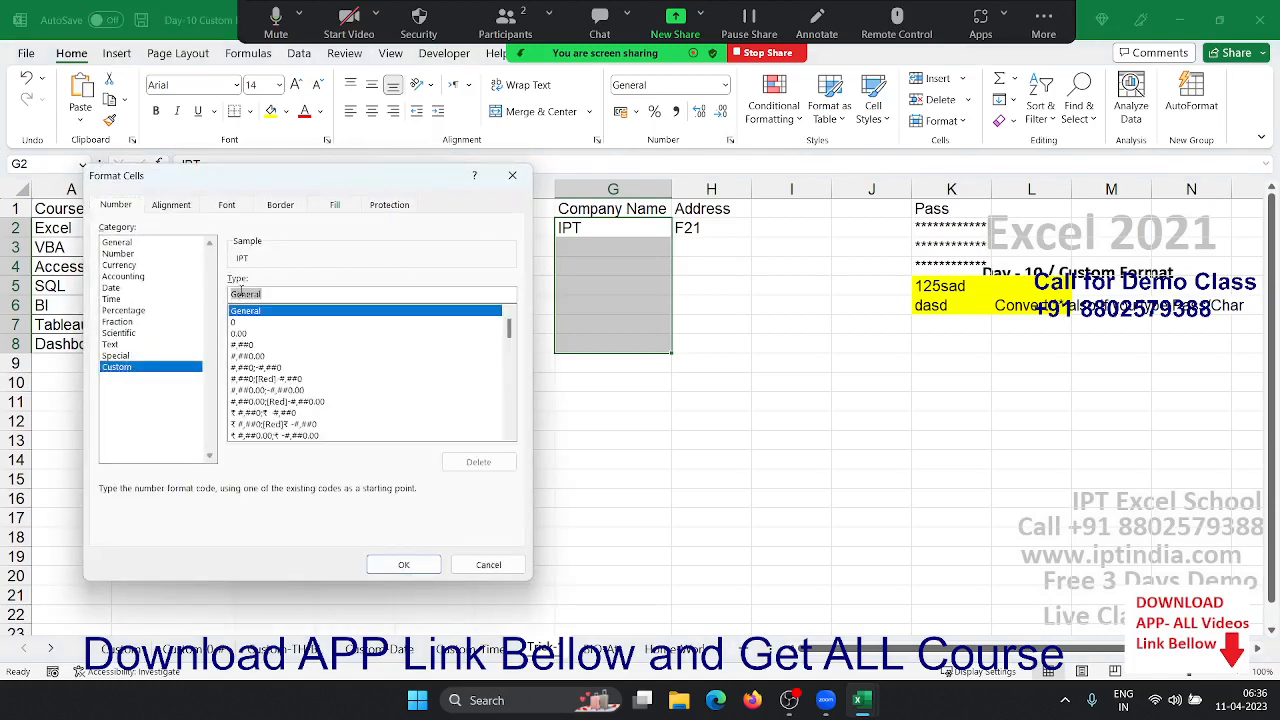
text(@)
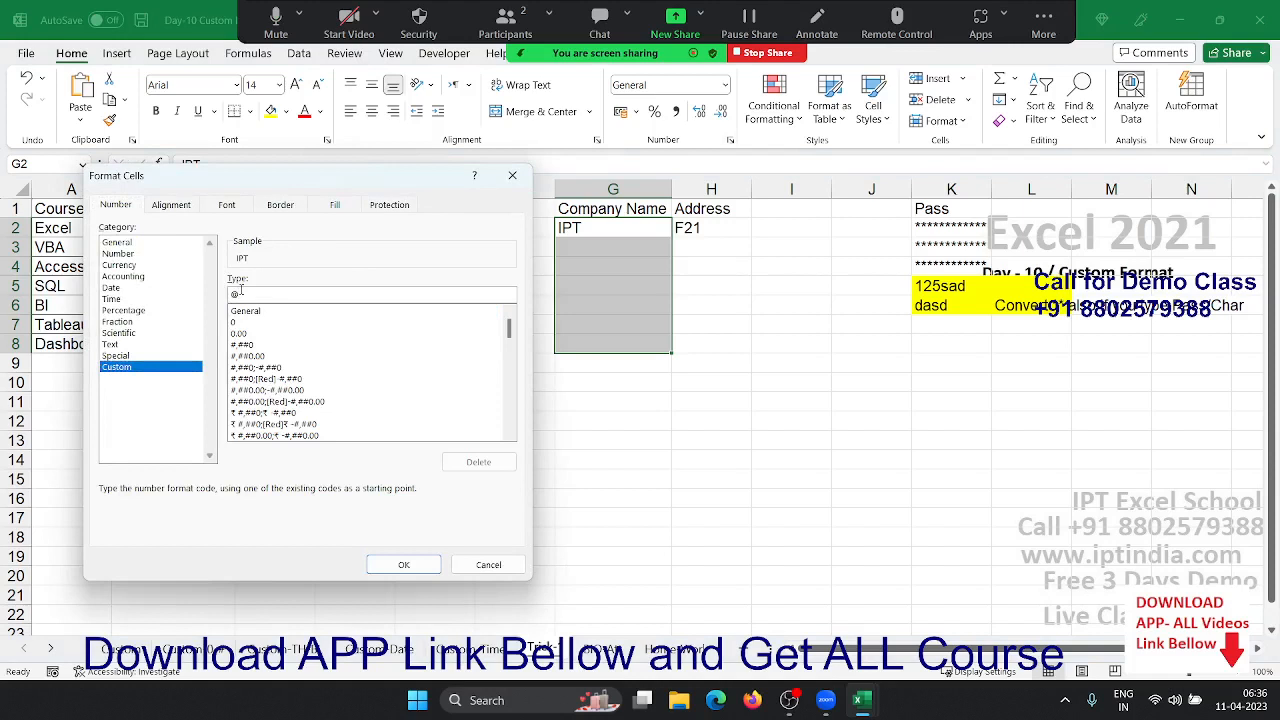
key(BackSpace)
text("MR)
key(BackSpace)
text(/S/)
text( @)
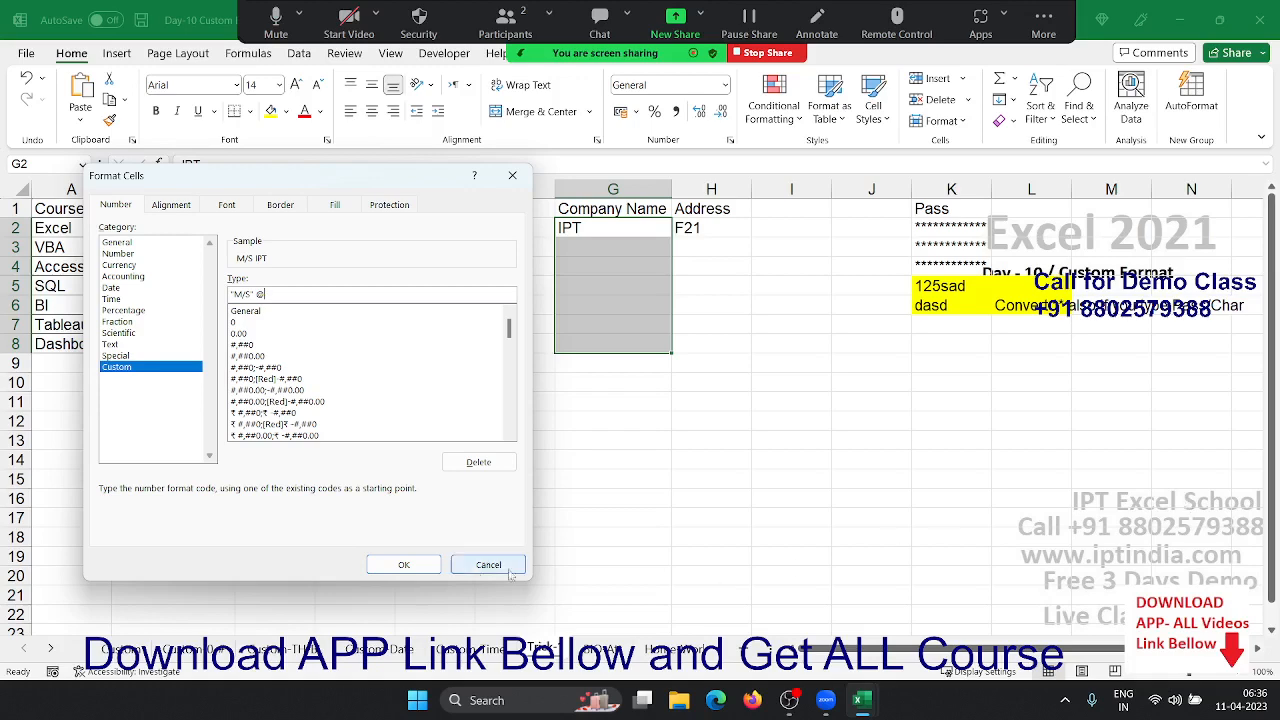
click(426, 560)
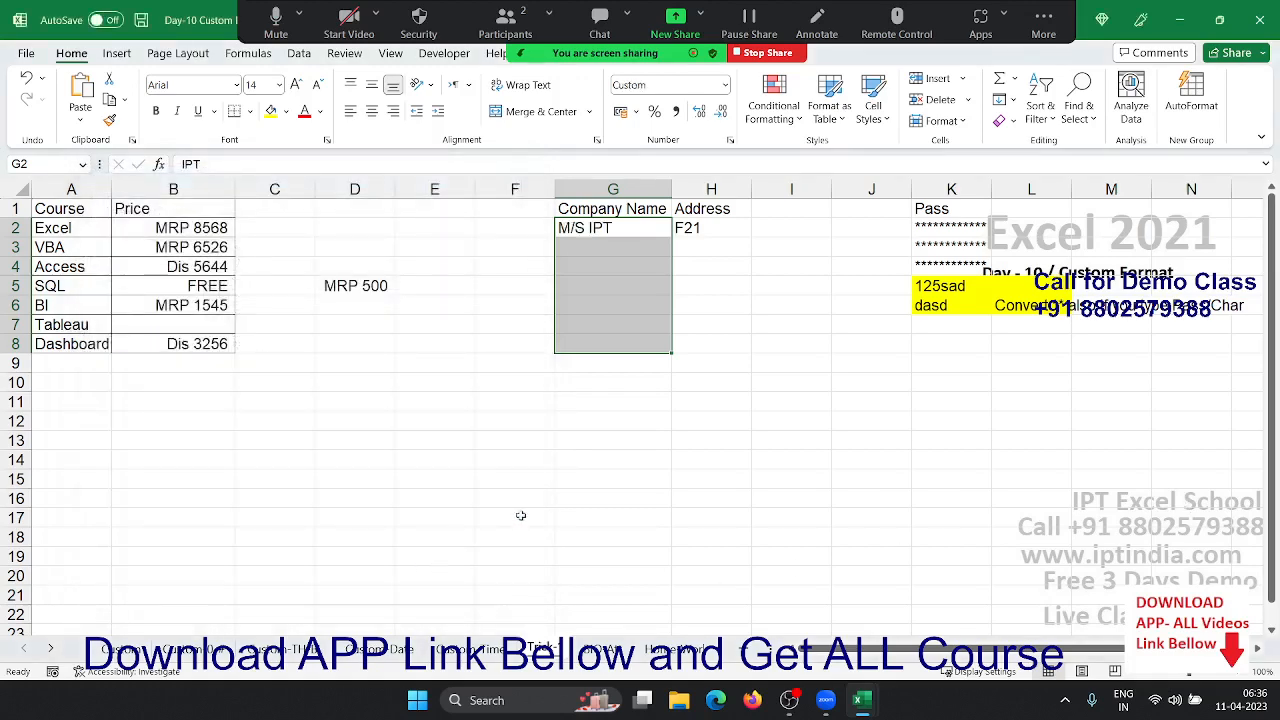
drag(700, 234, 720, 400)
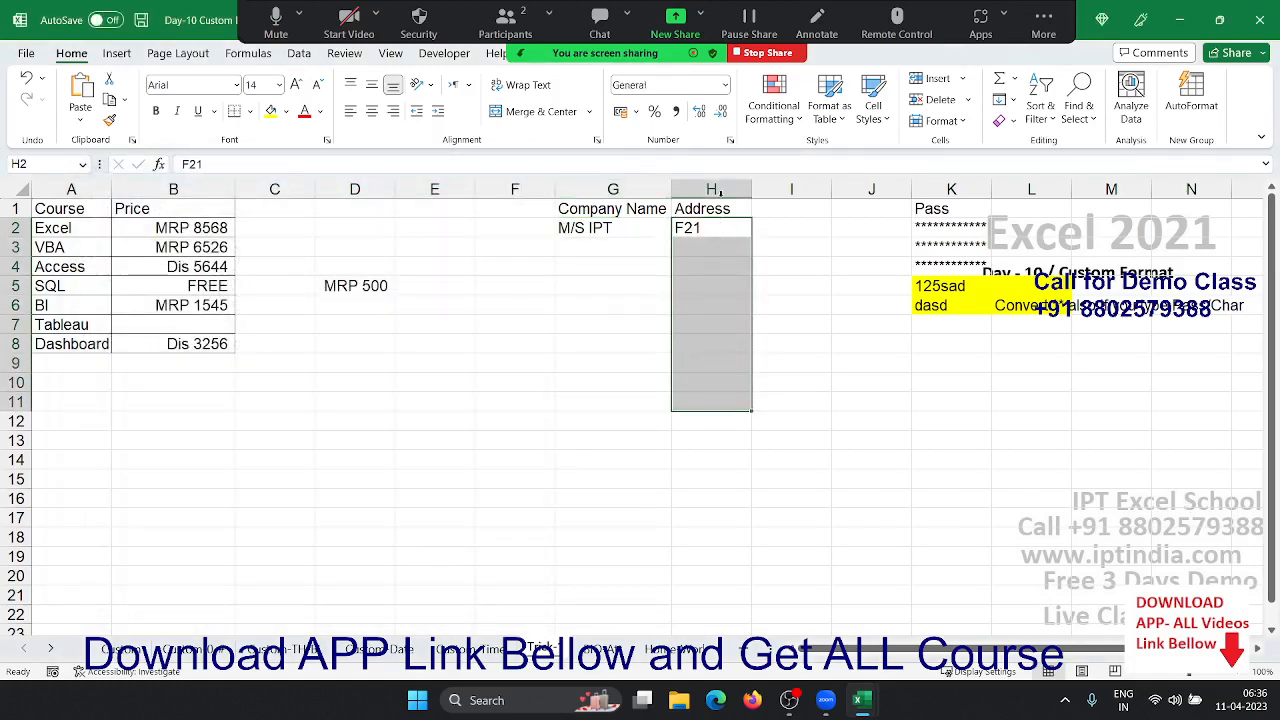
- Apply the custom text format @ "New Delhi 110062" to the selected Address cells
click(729, 143)
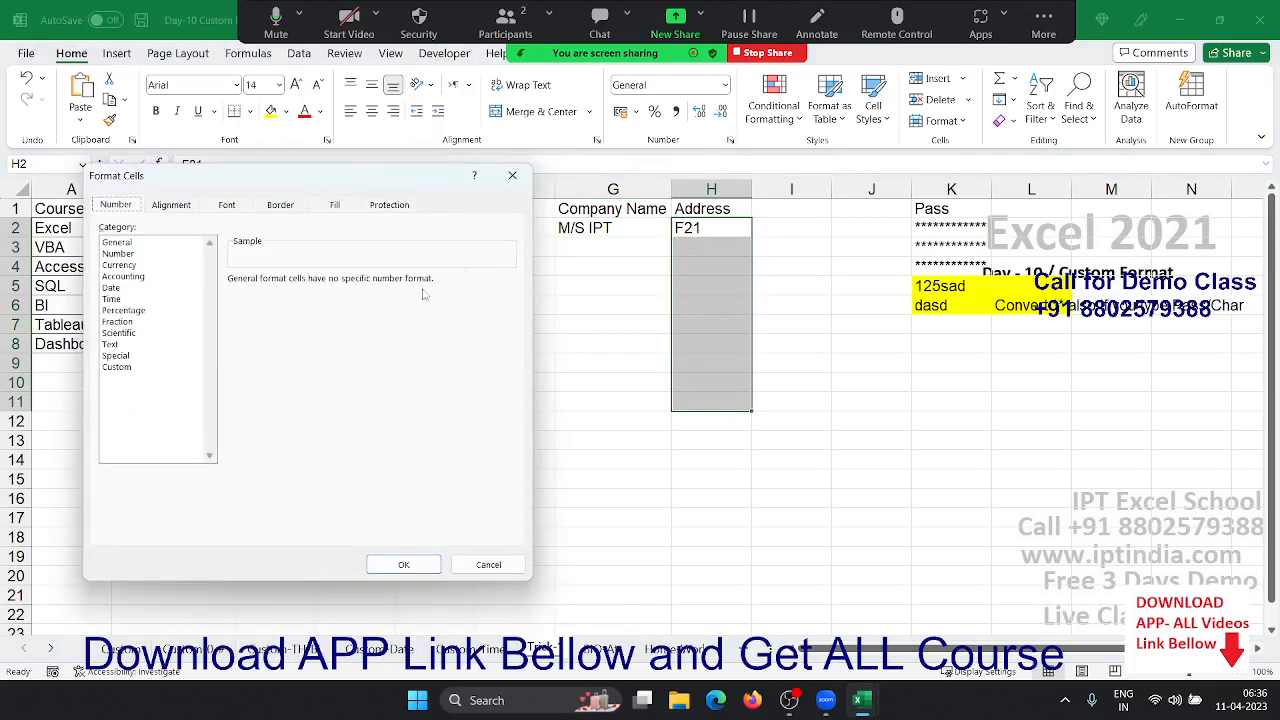
click(118, 367)
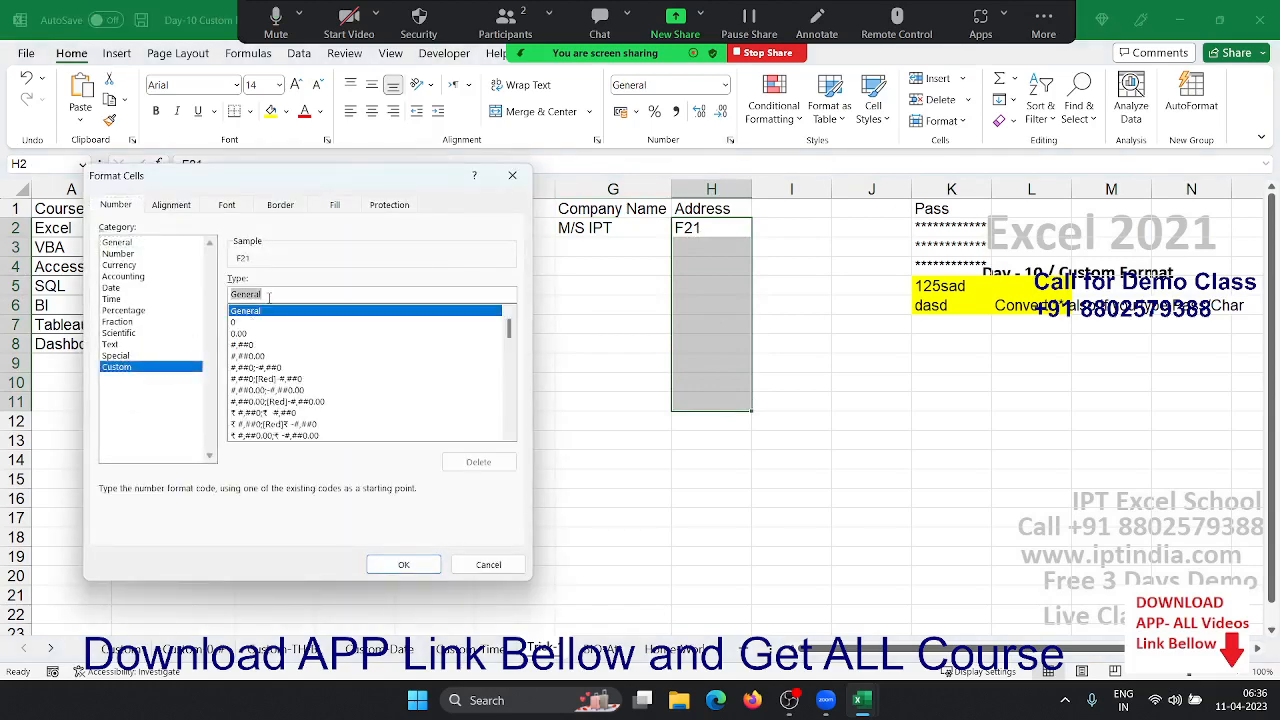
text(@)
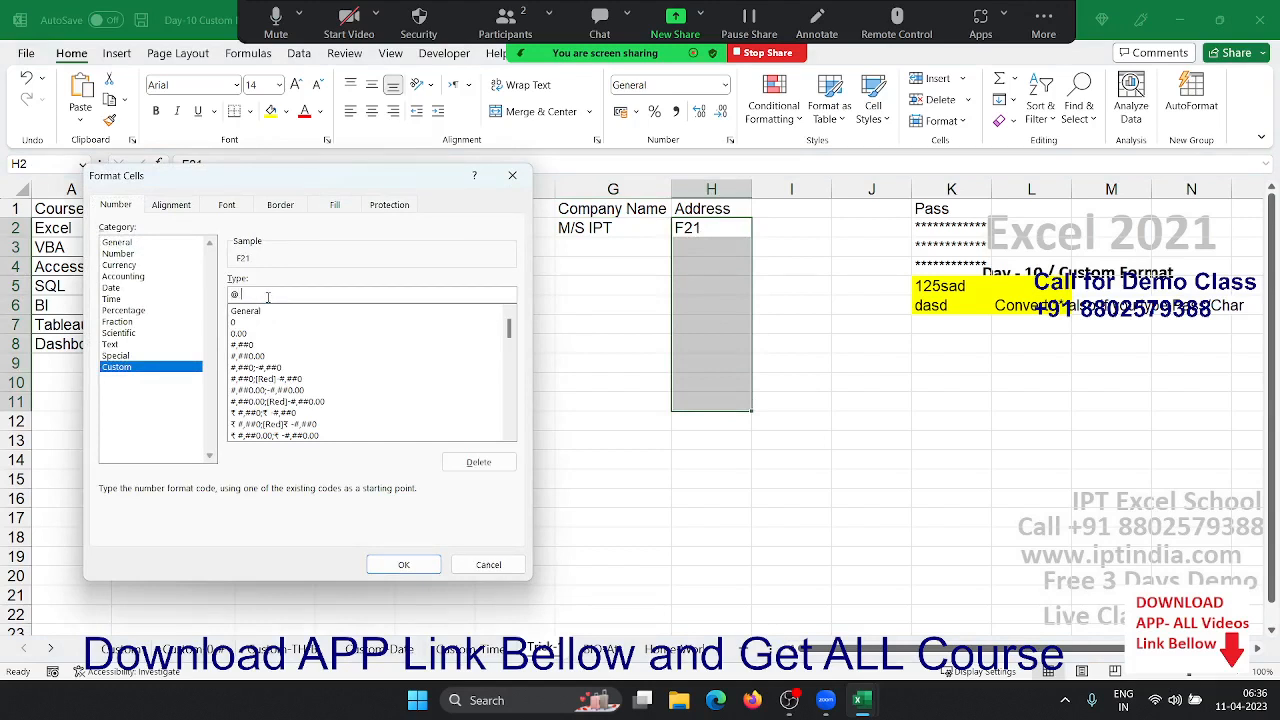
text( "New)
text( Delhi 11)
text(0092)
text(62)
text(")
key(Return)
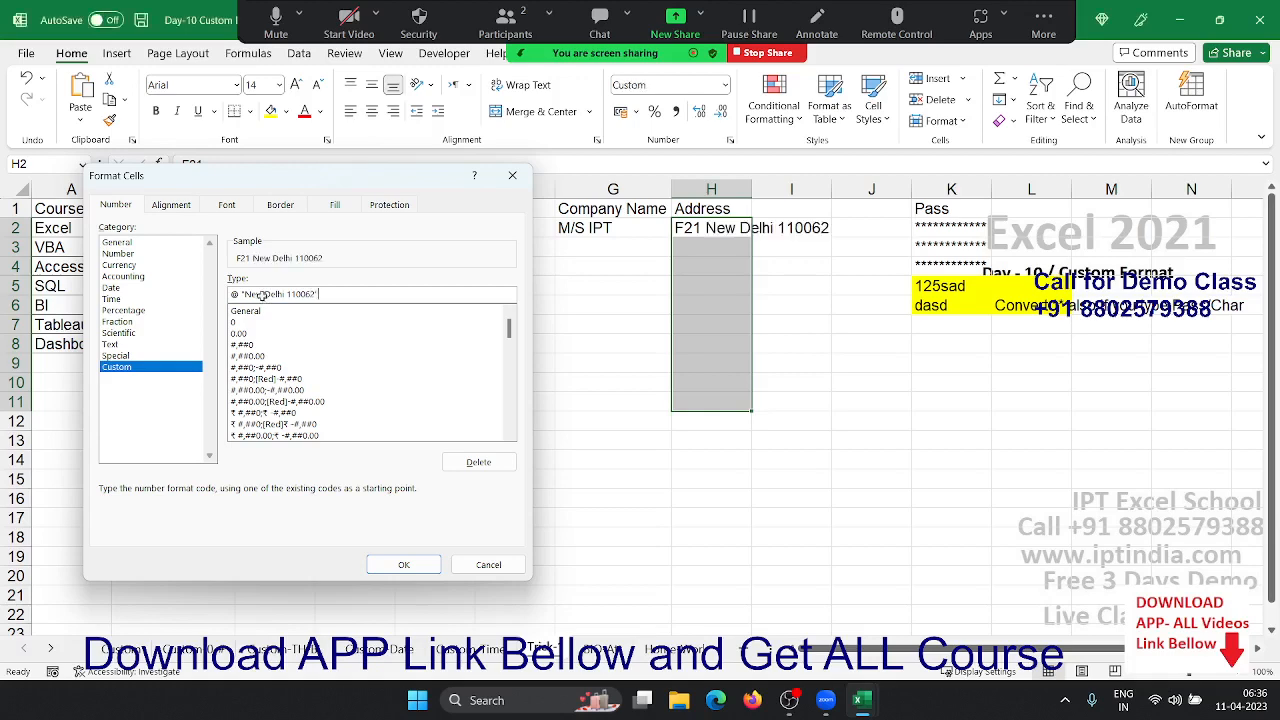
- Enter F26 in H3 so it shows the New Delhi 110062 suffix
key(Down)
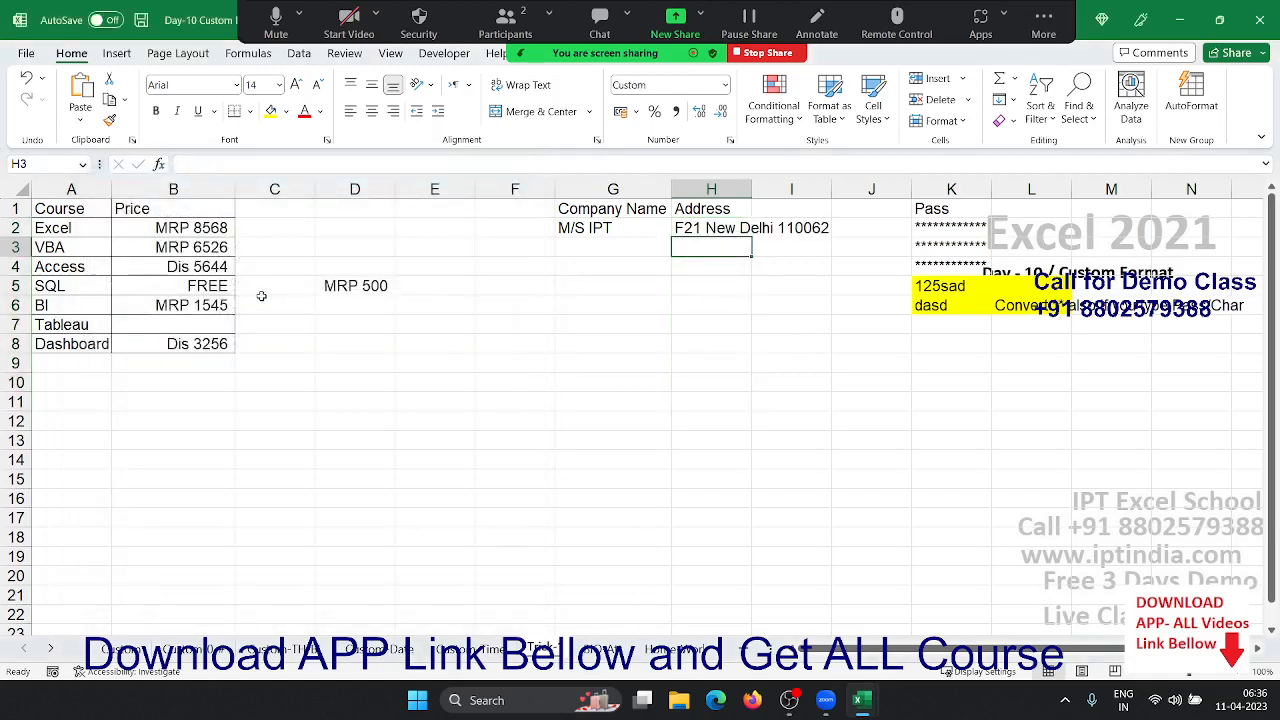
text(F)
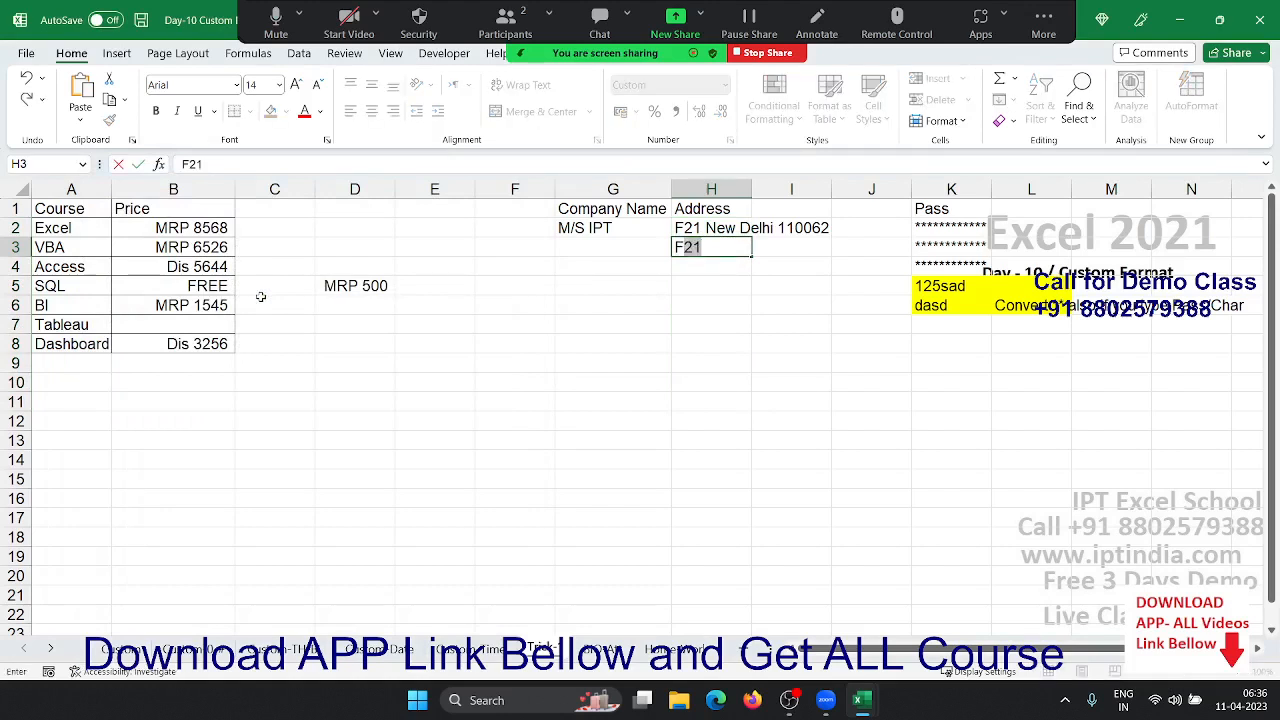
text(26)
key(Return)
key(Up)
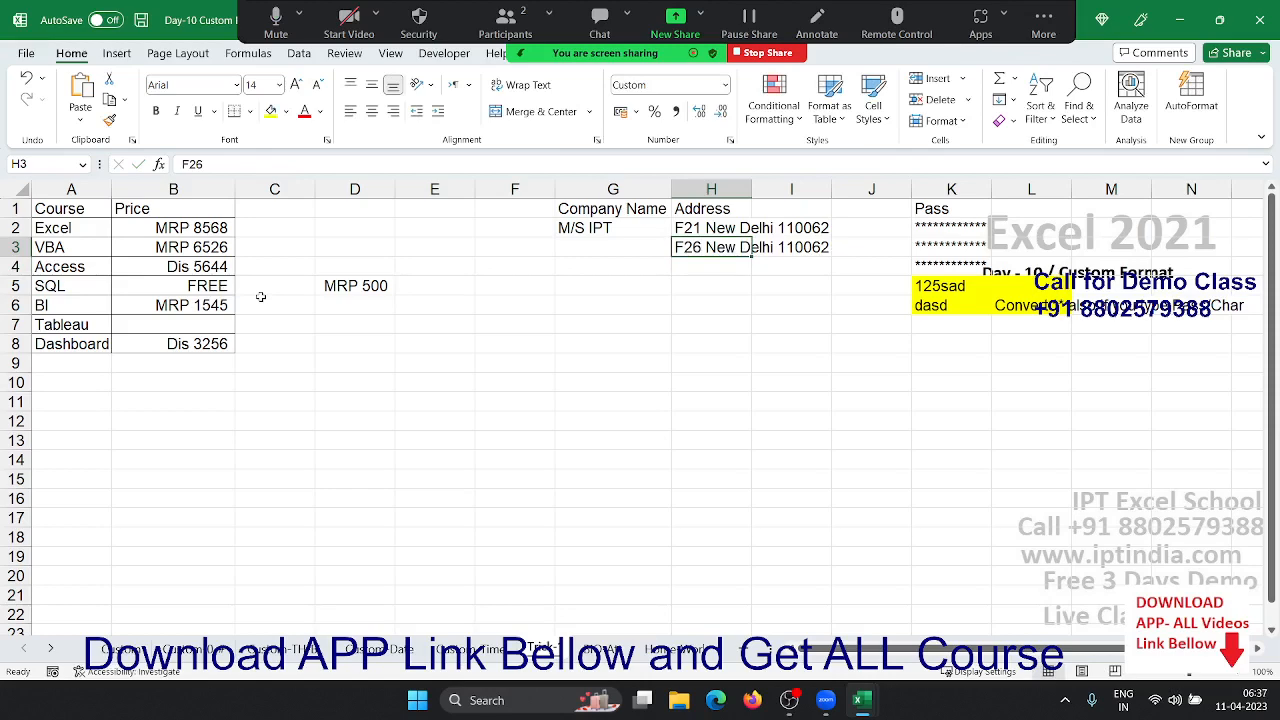
key(Right)
key(Right)
key(Right)
key(Right)
key(Right)
key(Right)
key(Right)
key(Right)
key(Right)
key(Right)
key(Right)
key(Right)
key(Left)
key(Left)
key(Left)
key(Left)
key(Left)
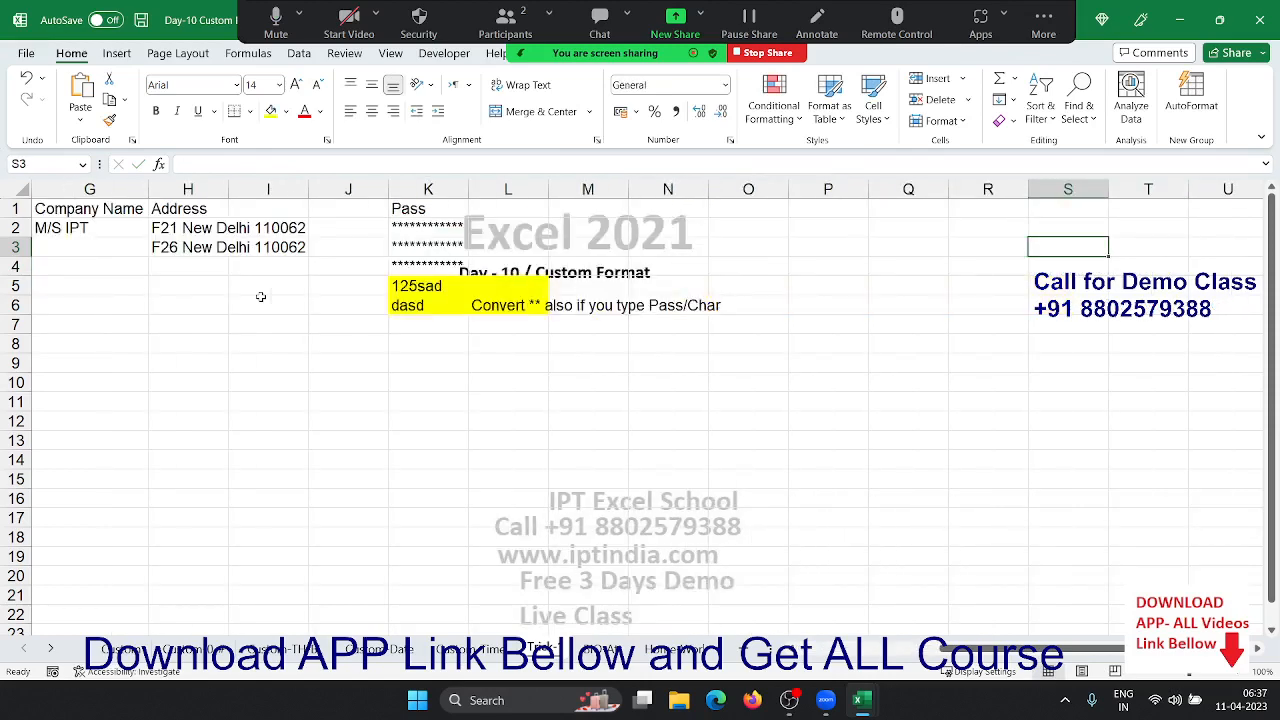
- Clear the masked Pass entries, reset them to General and enter 1542 in K2
key(Left)
key(Left)
key(Left)
key(Left)
key(Up)
key(Up)
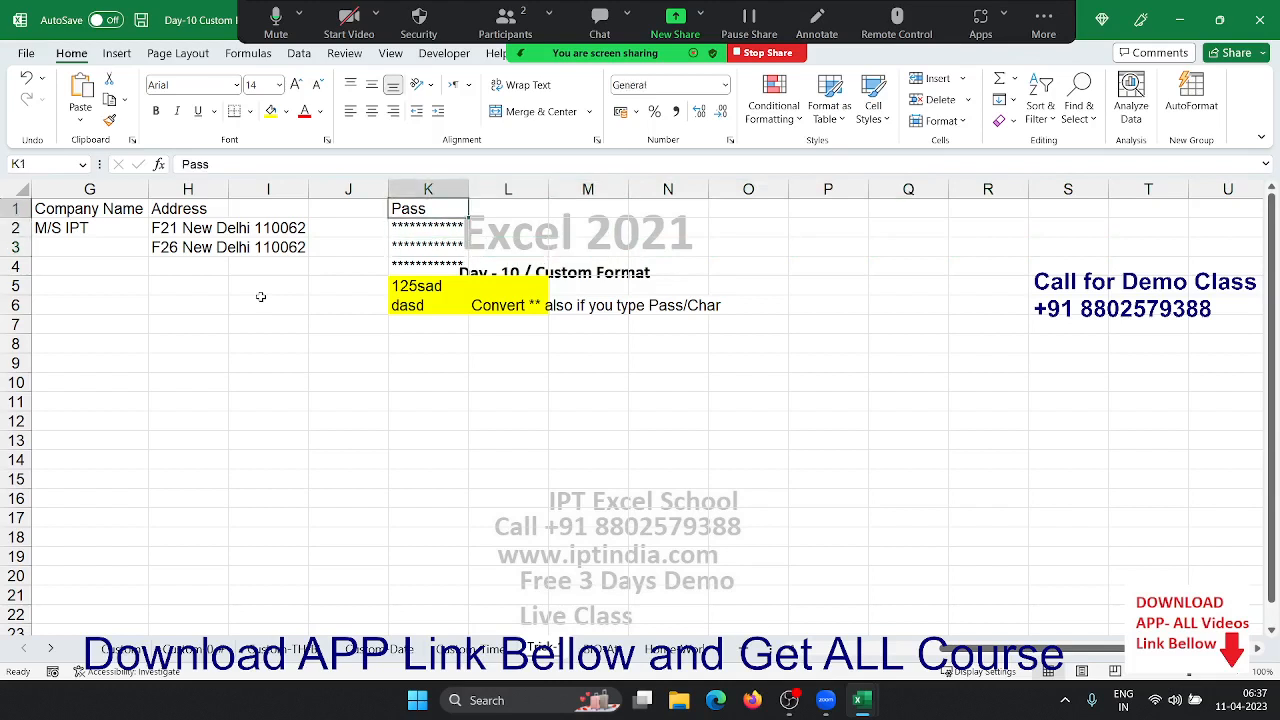
key(Down)
key(shift+Down)
key(shift+Down)
key(Delete)
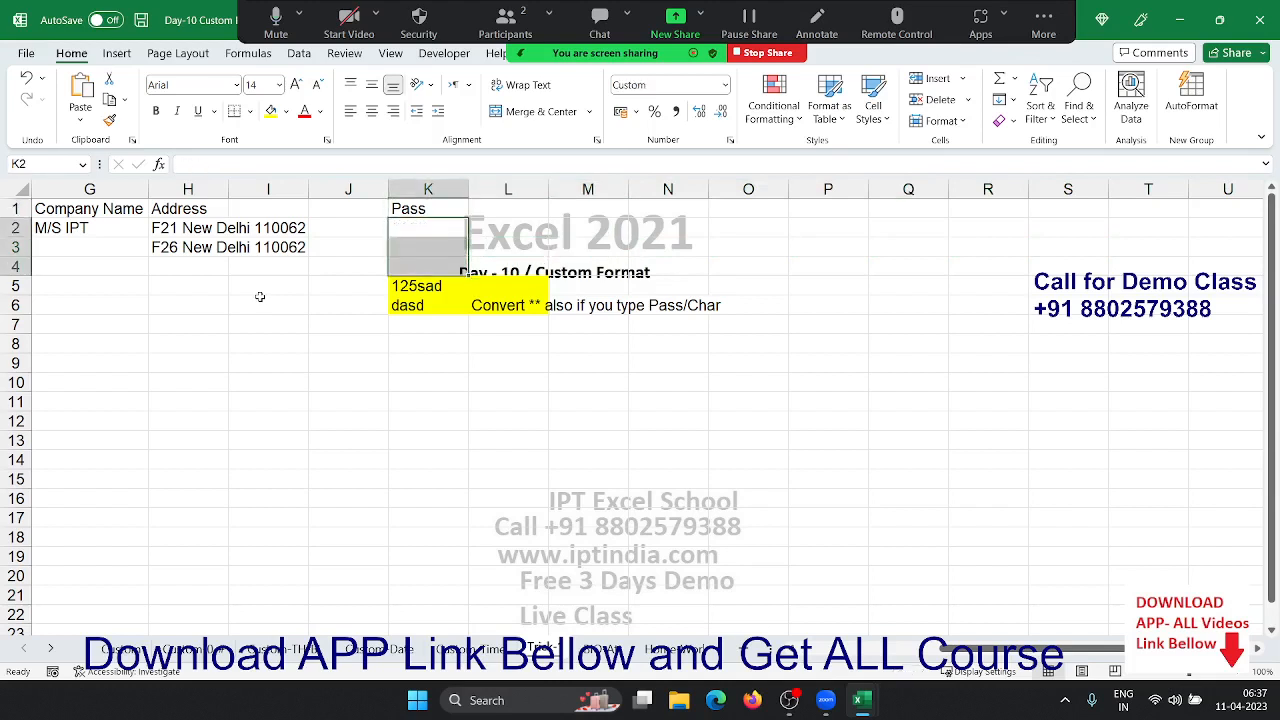
key(ctrl+shift+grave)
key(Down)
key(Up)
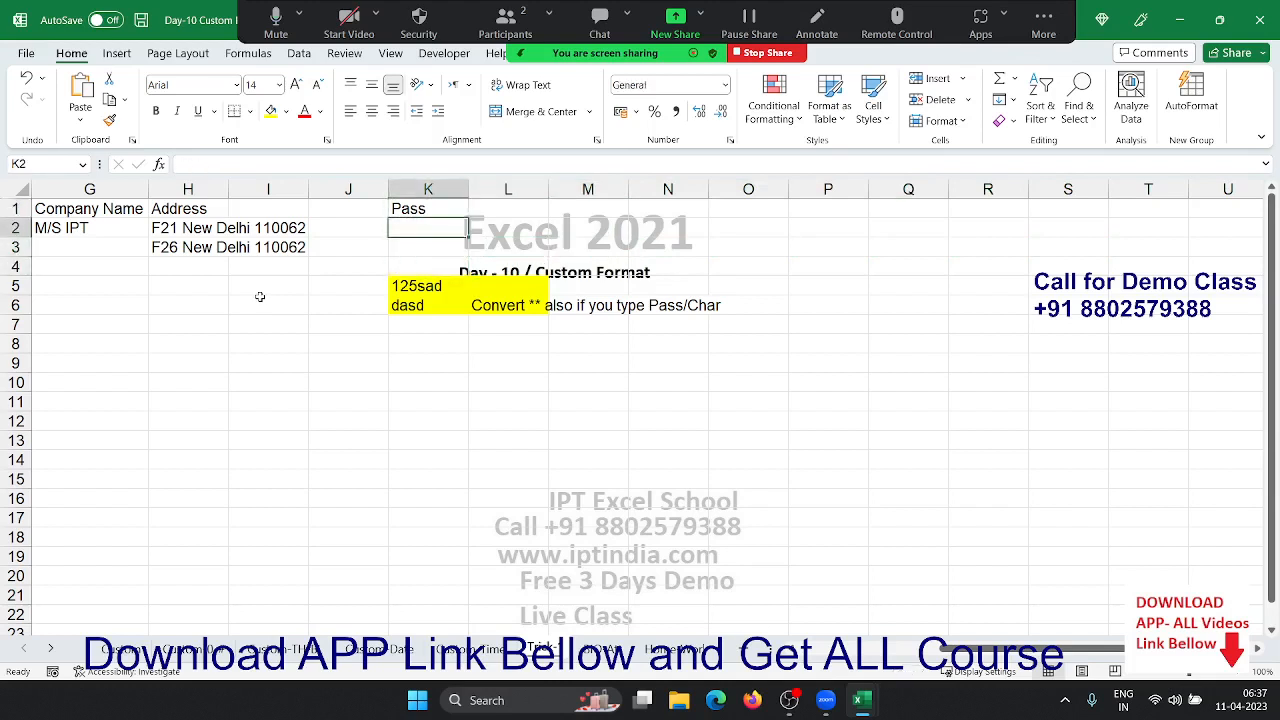
key(Return)
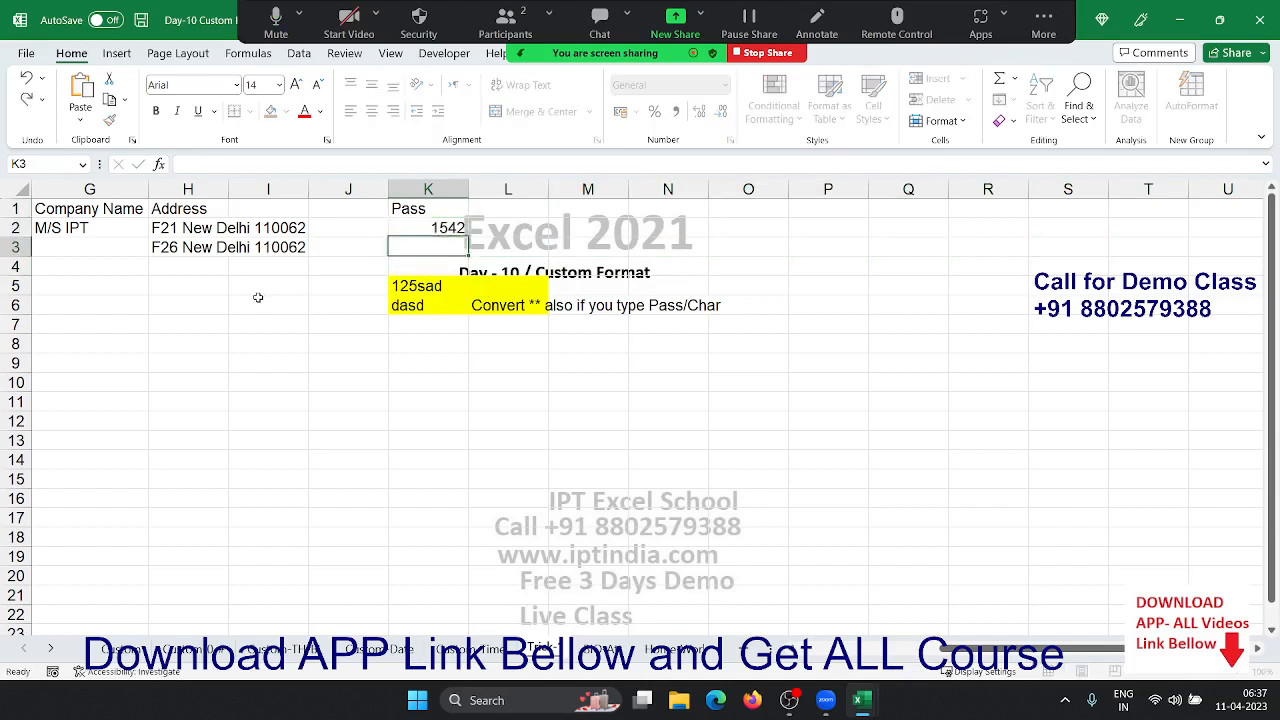
- Begin a custom masking format *- for Pass cells K2:K4
key(Up)
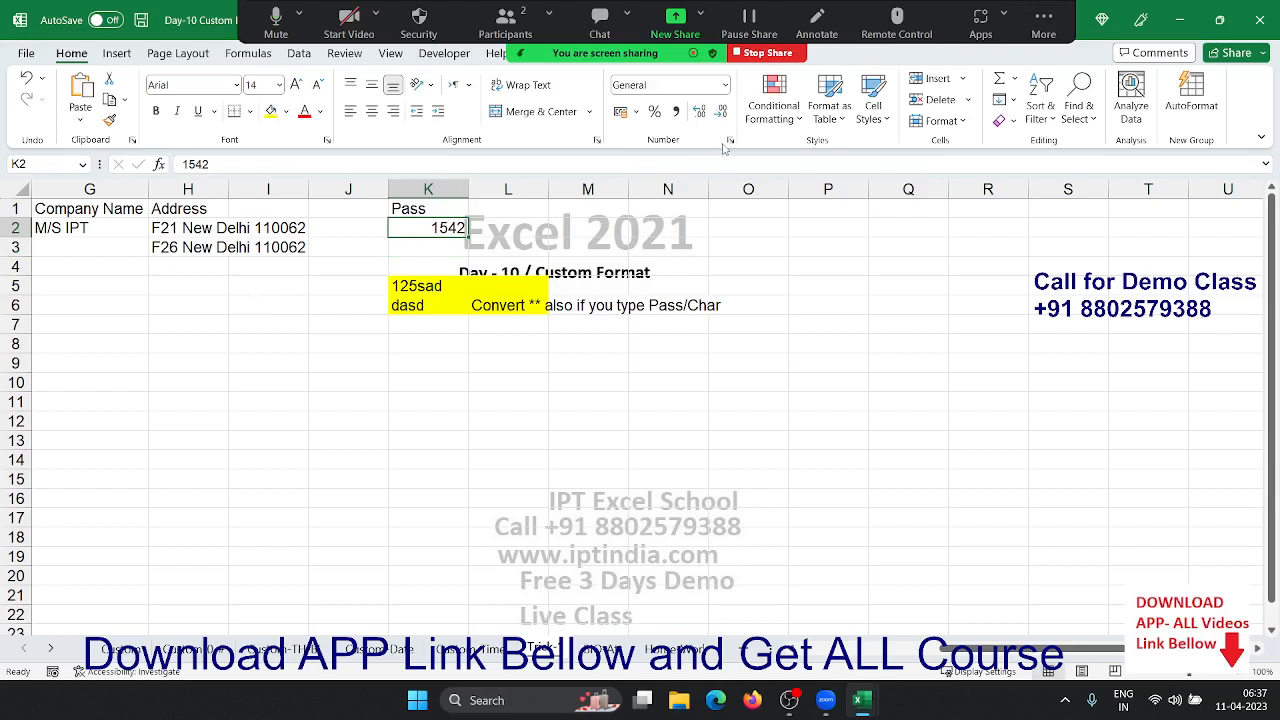
key(shift+Down)
key(shift+Down)
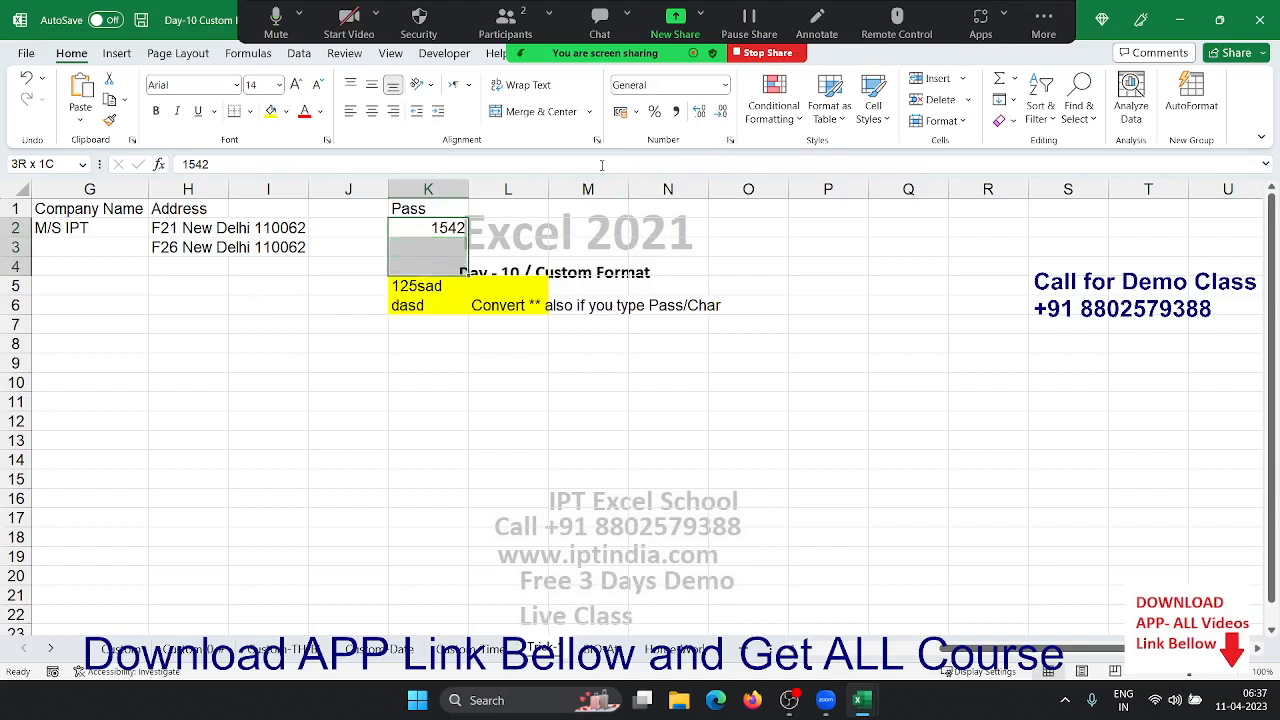
click(730, 140)
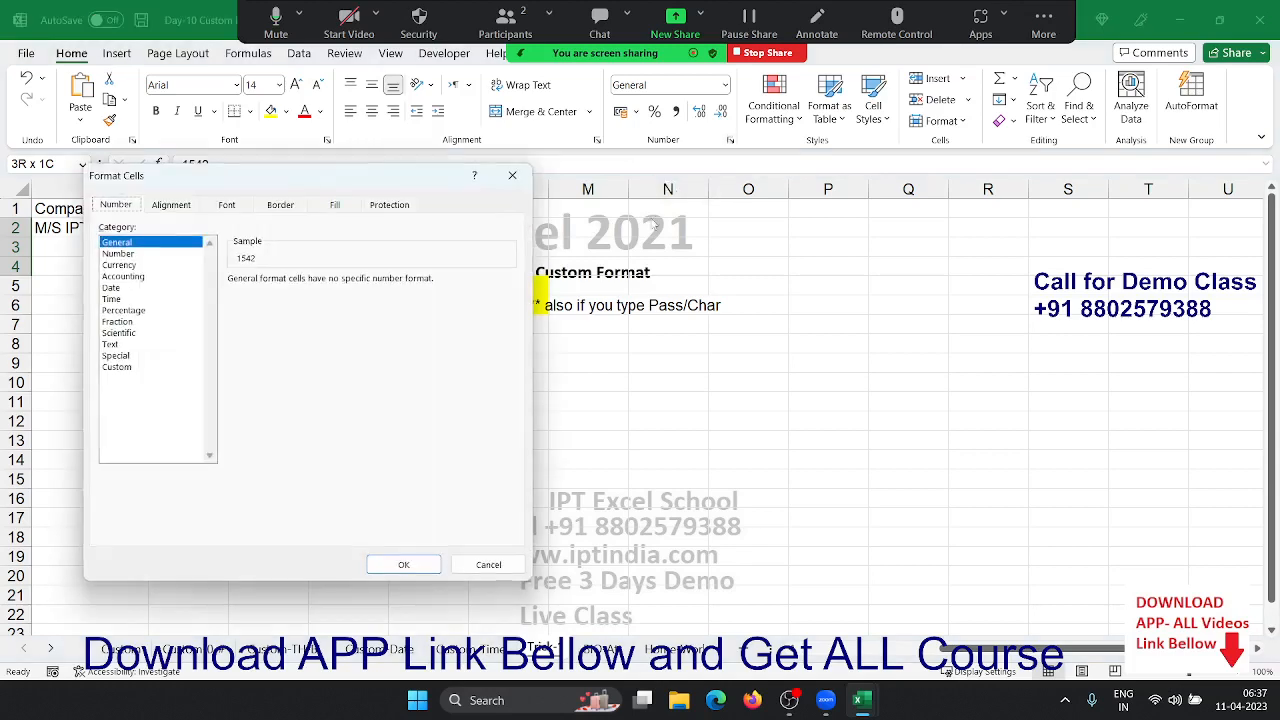
click(116, 366)
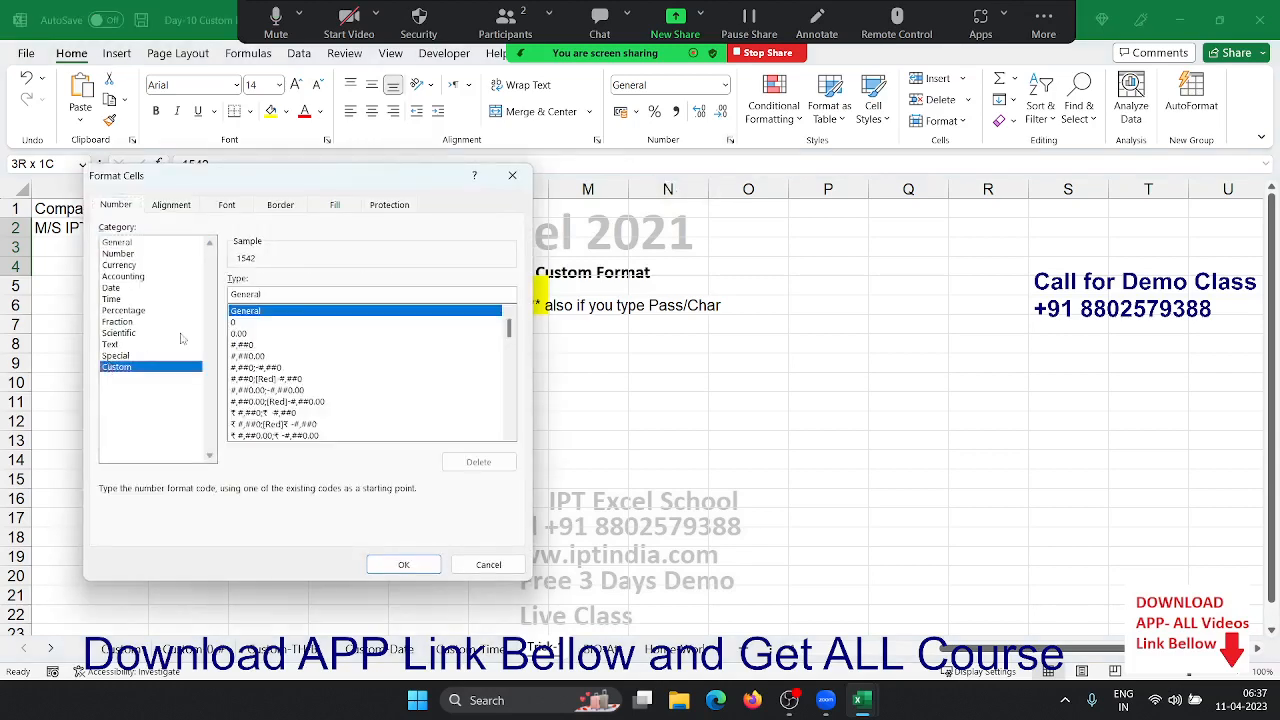
double_click(278, 293)
text(*-)
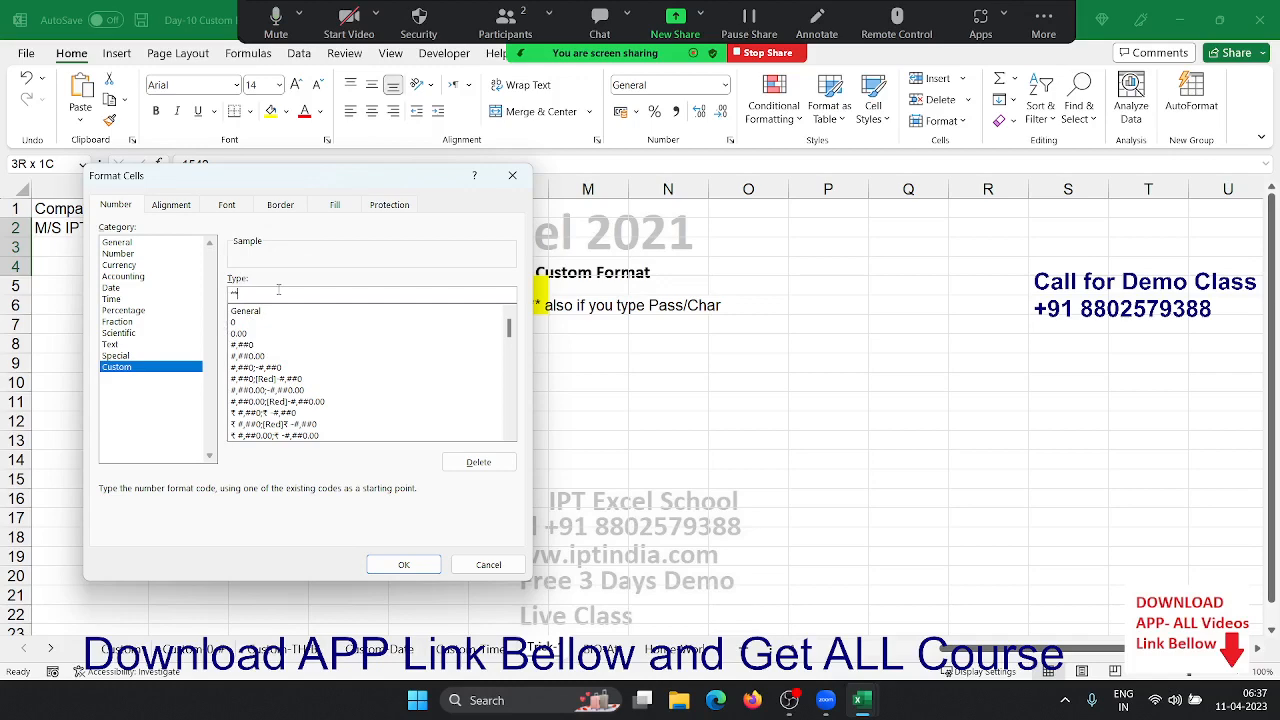
- Change the K2 password mask to a repeating x fill with custom format *x
key(Return)
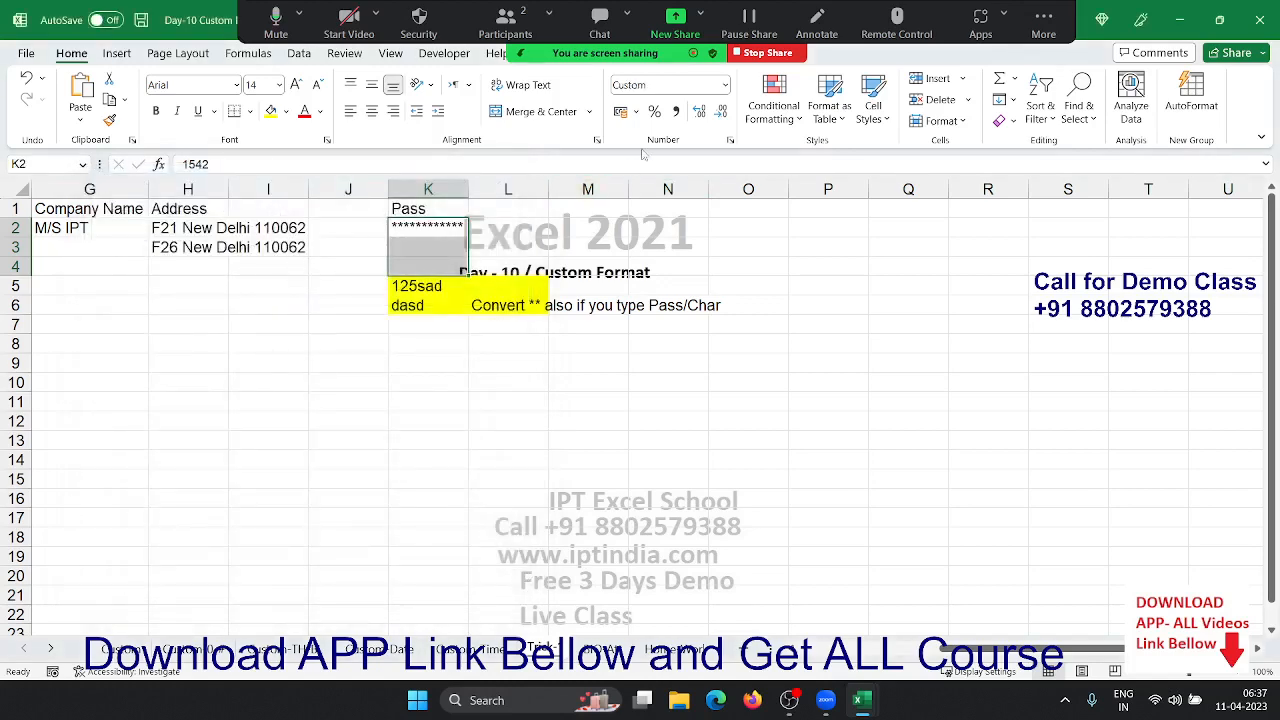
click(730, 141)
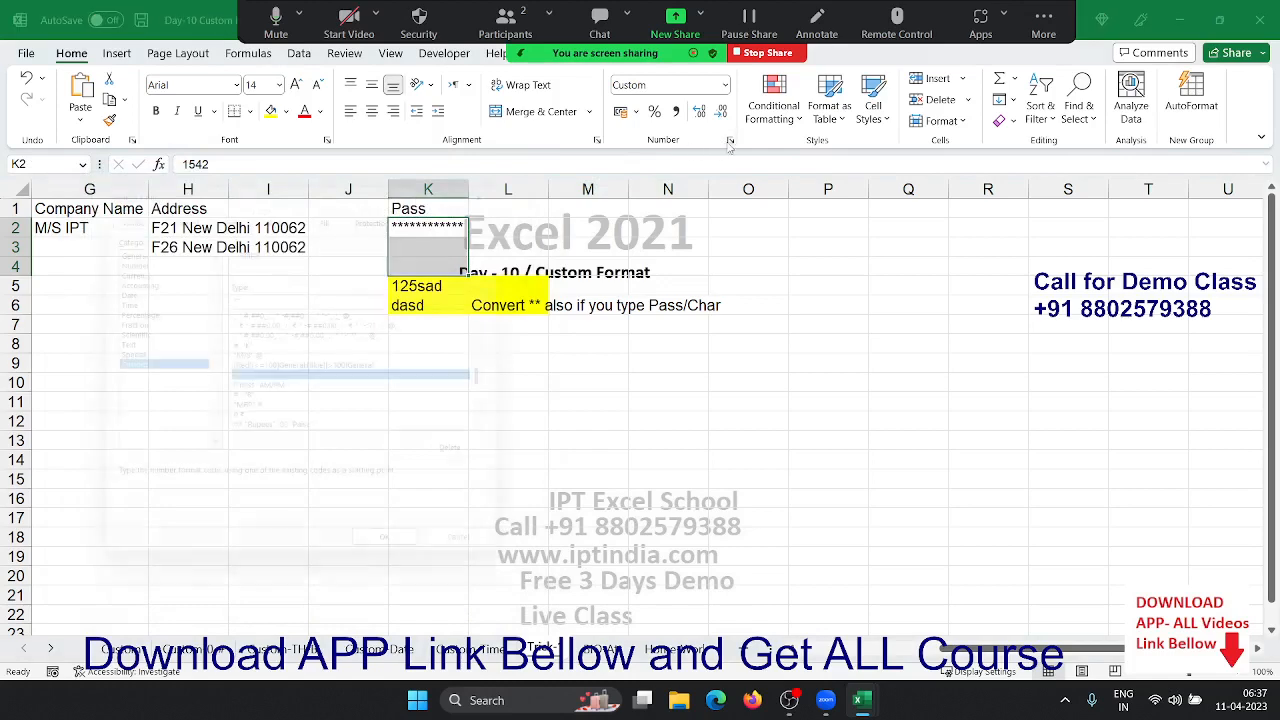
click(297, 294)
key(BackSpace)
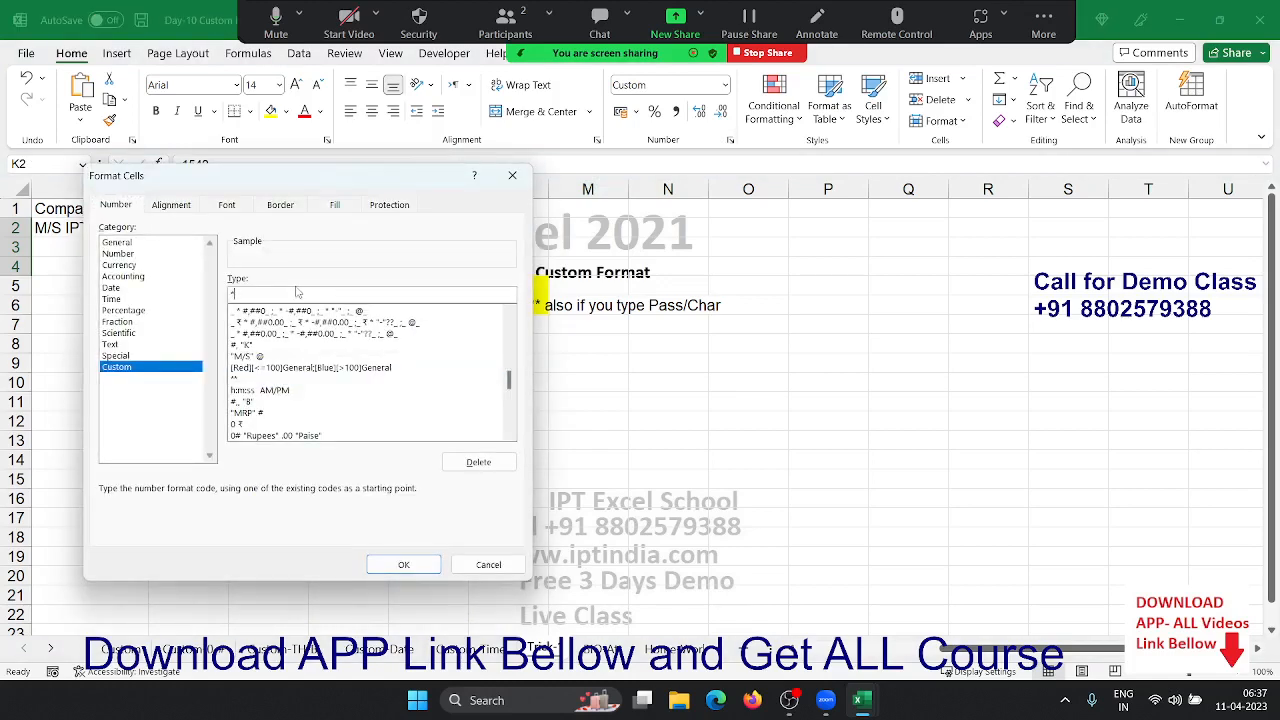
text(x)
click(421, 566)
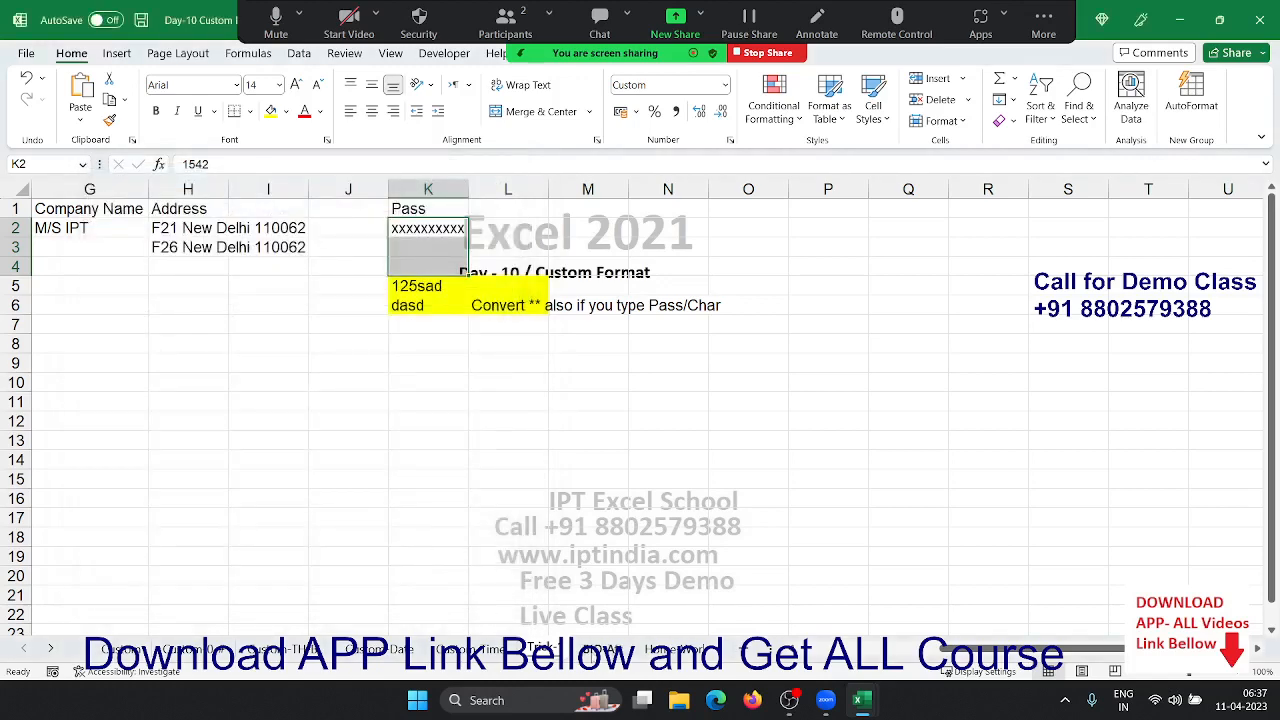
click(596, 651)
- On the PIO Att sheet, review the date row and Puja's random digits in the grid
click(127, 274)
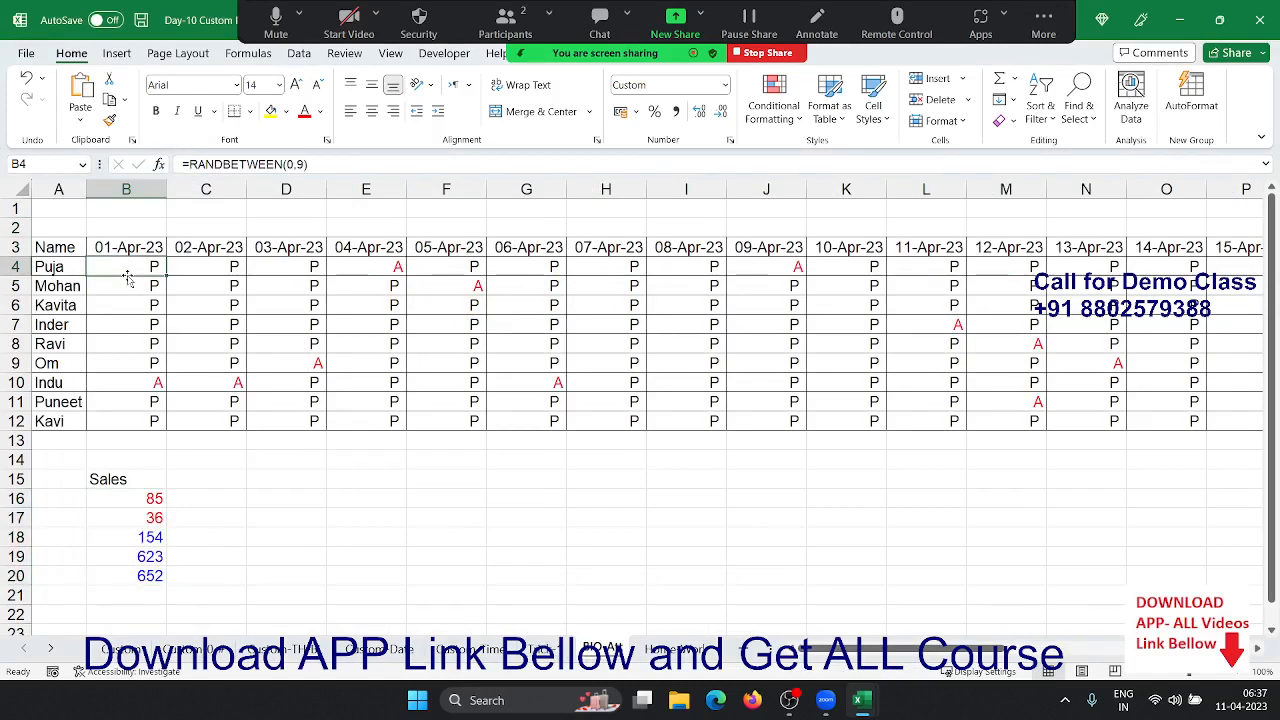
key(ctrl+shift+Right)
key(ctrl+shift+Down)
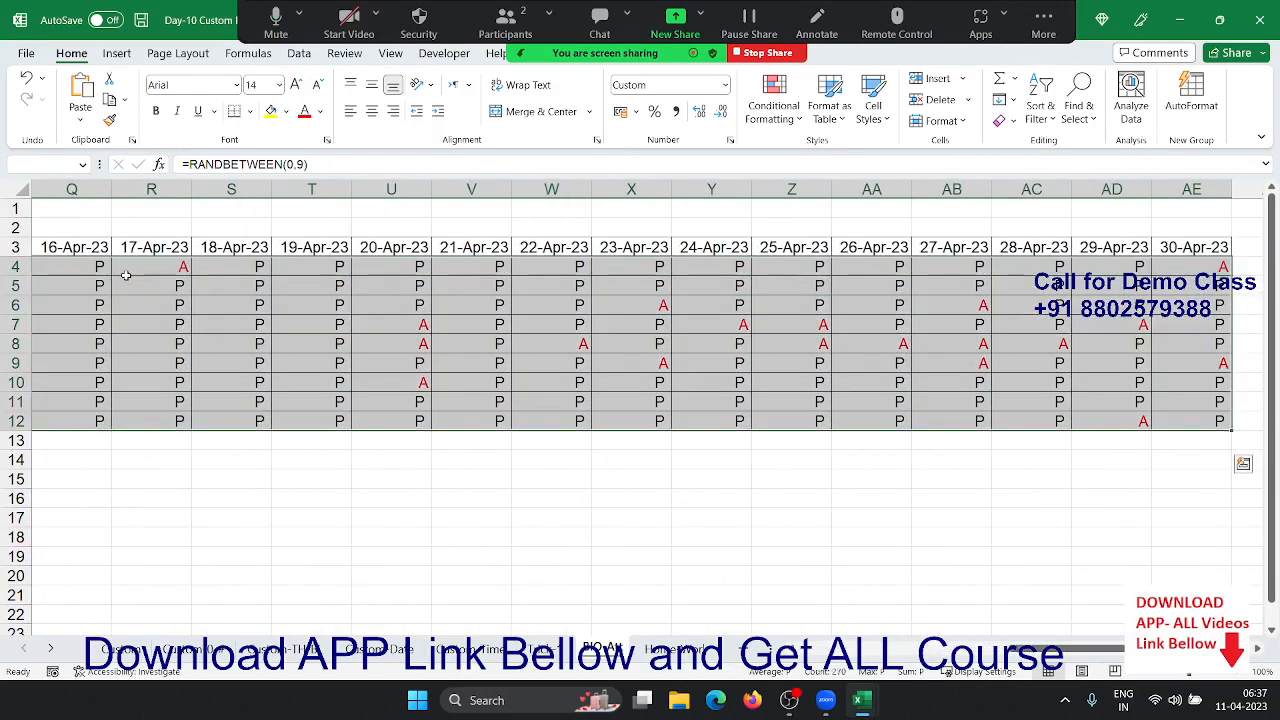
key(ctrl+BackSpace)
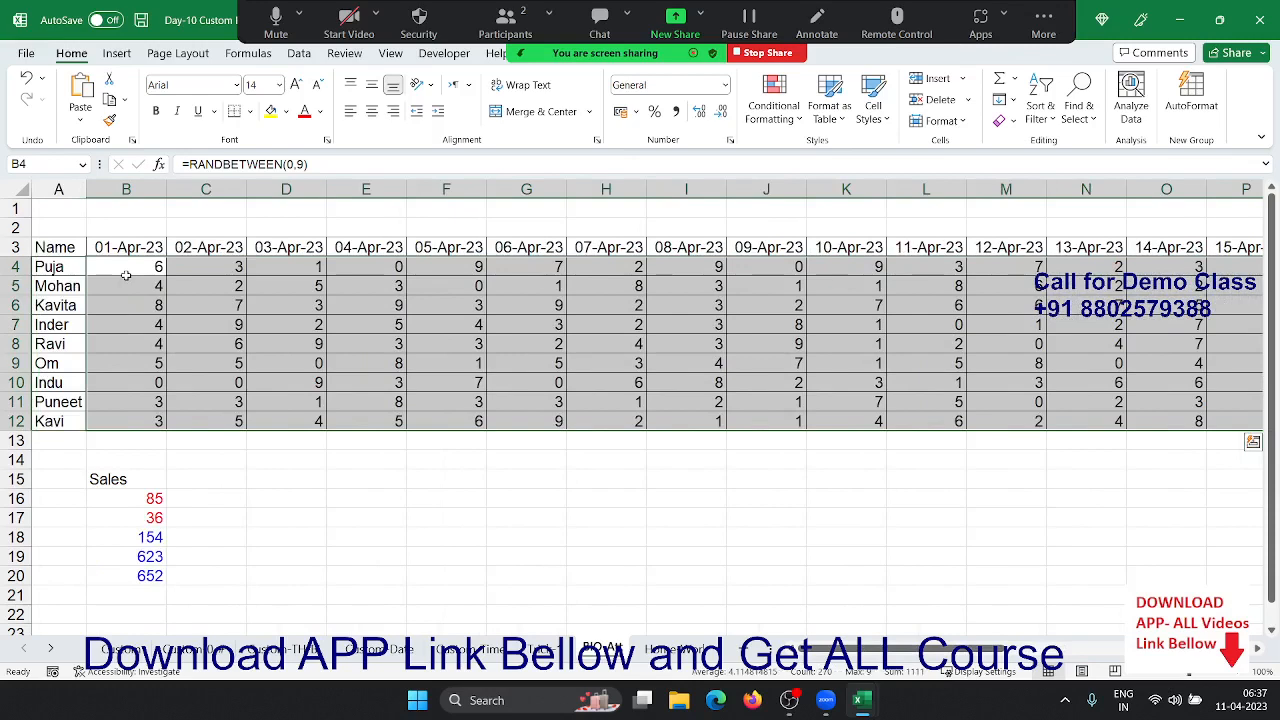
key(Up)
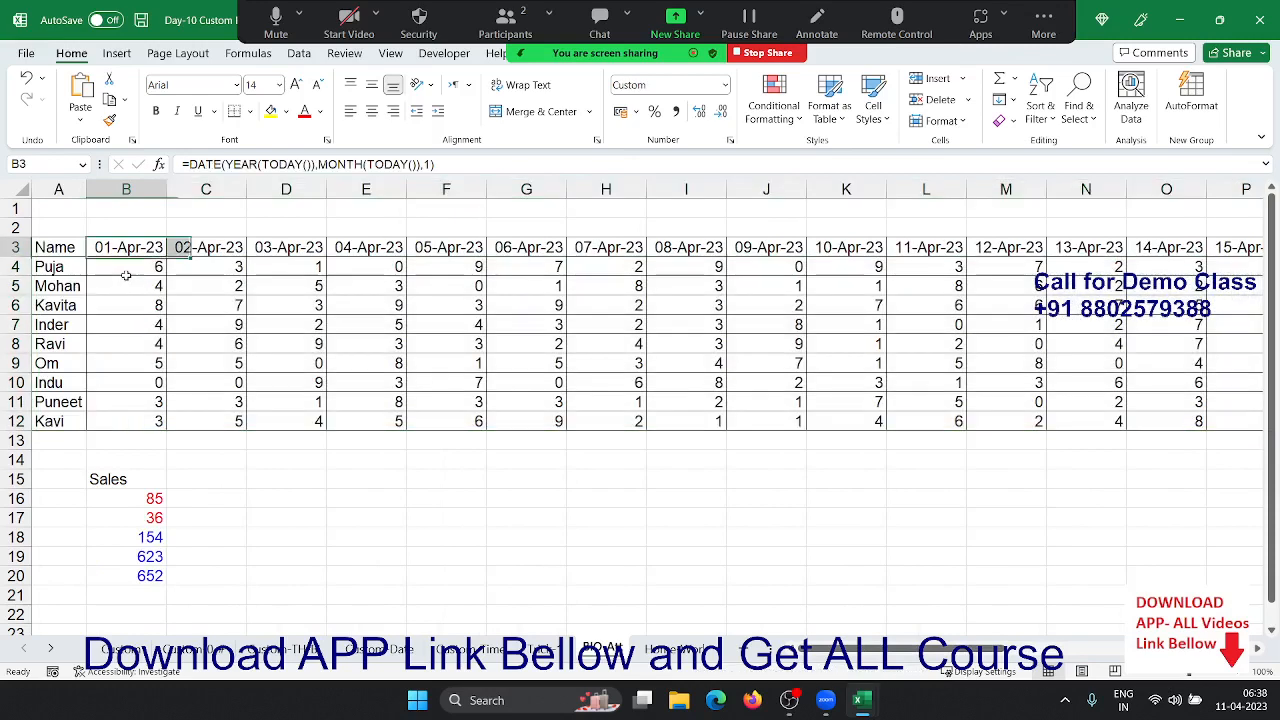
key(Down)
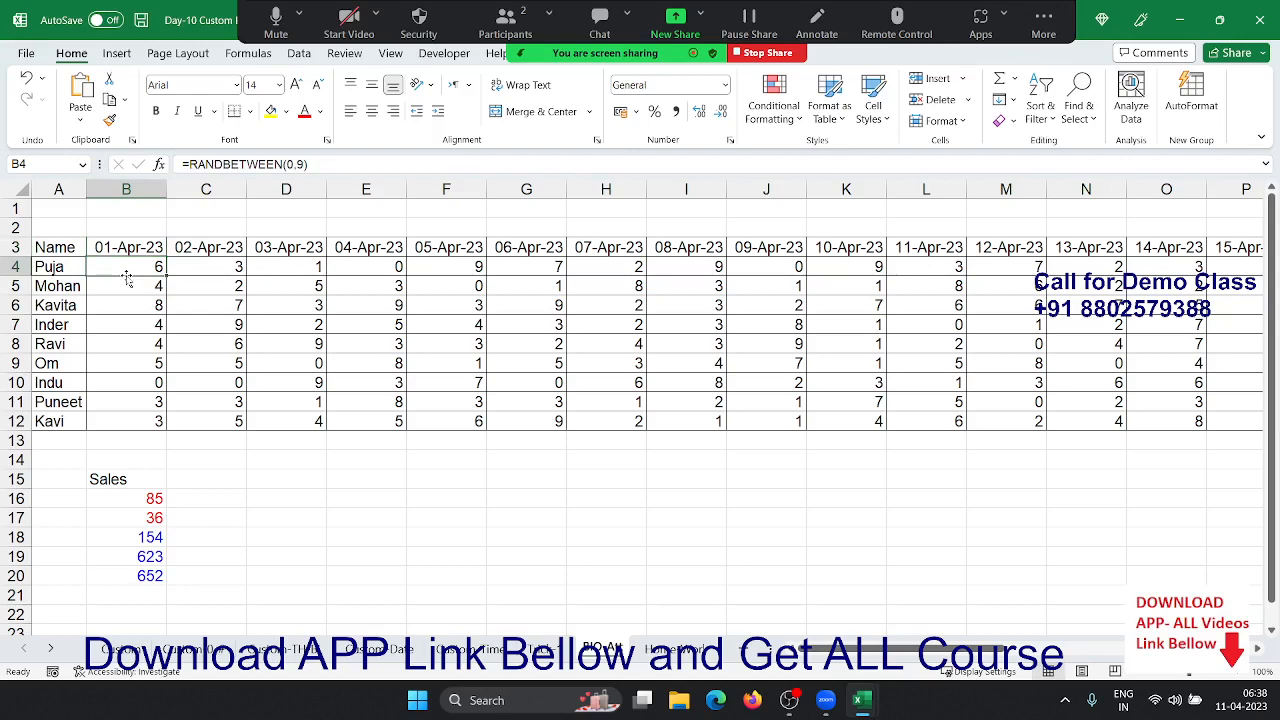
key(ctrl+Right)
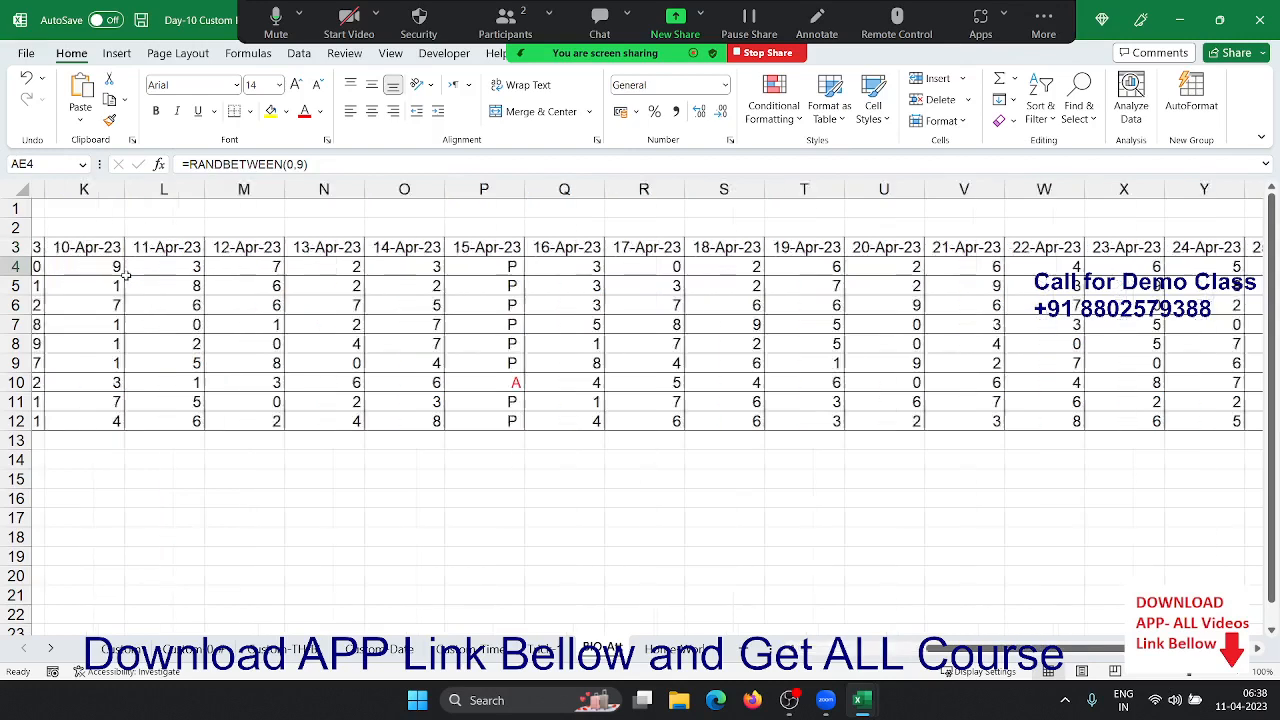
key(Home)
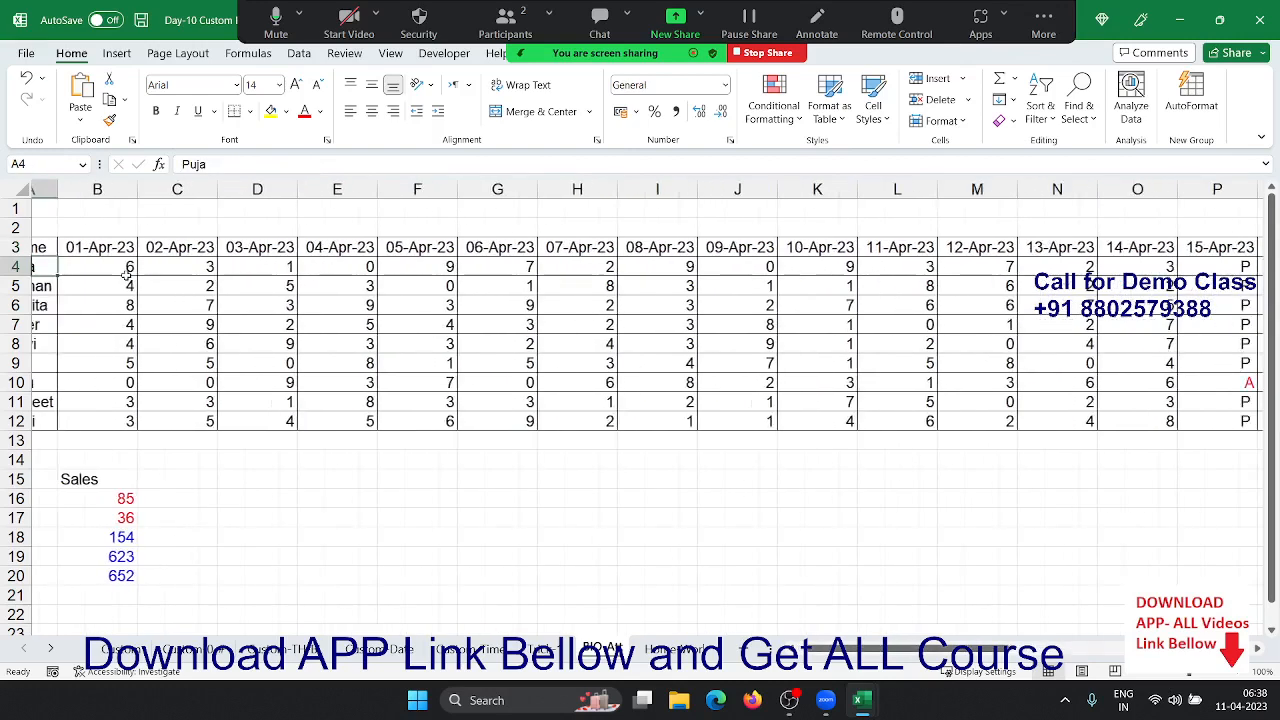
key(Right)
key(Right)
key(Right)
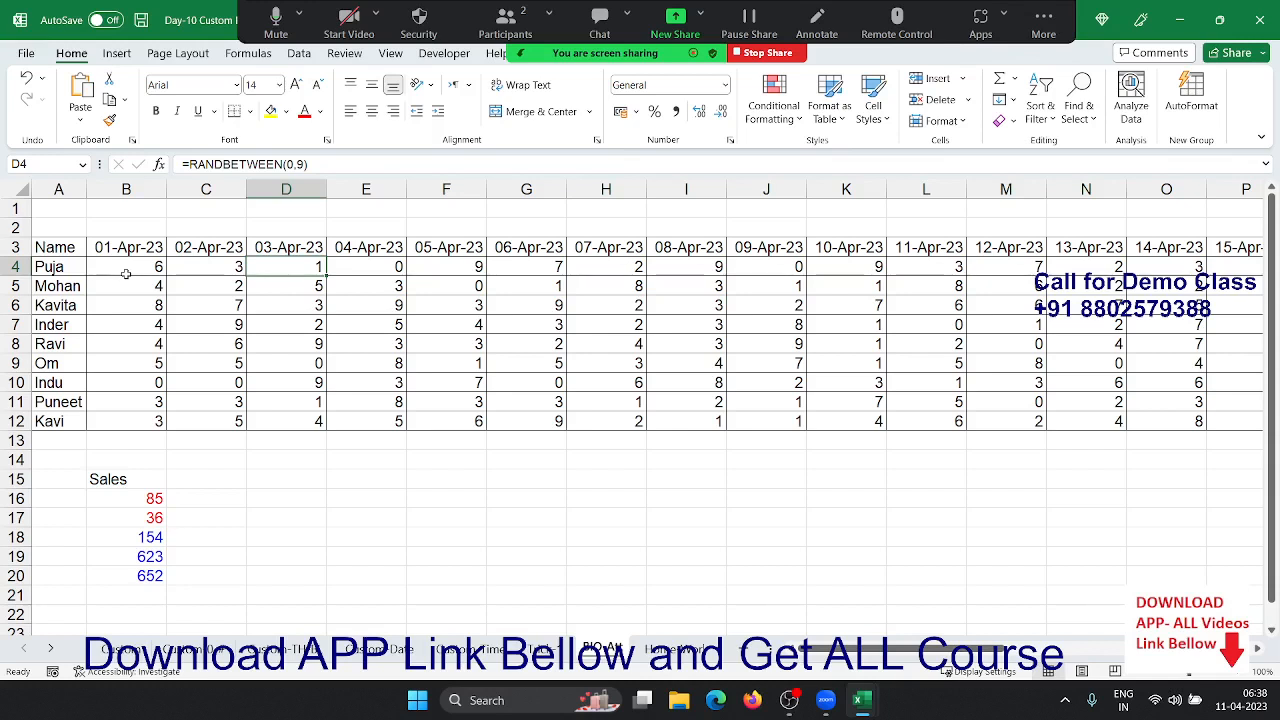
- Check the random digits down columns D and B, then select the grid B4:AE12
key(Down)
key(Down)
key(Down)
key(Down)
key(Down)
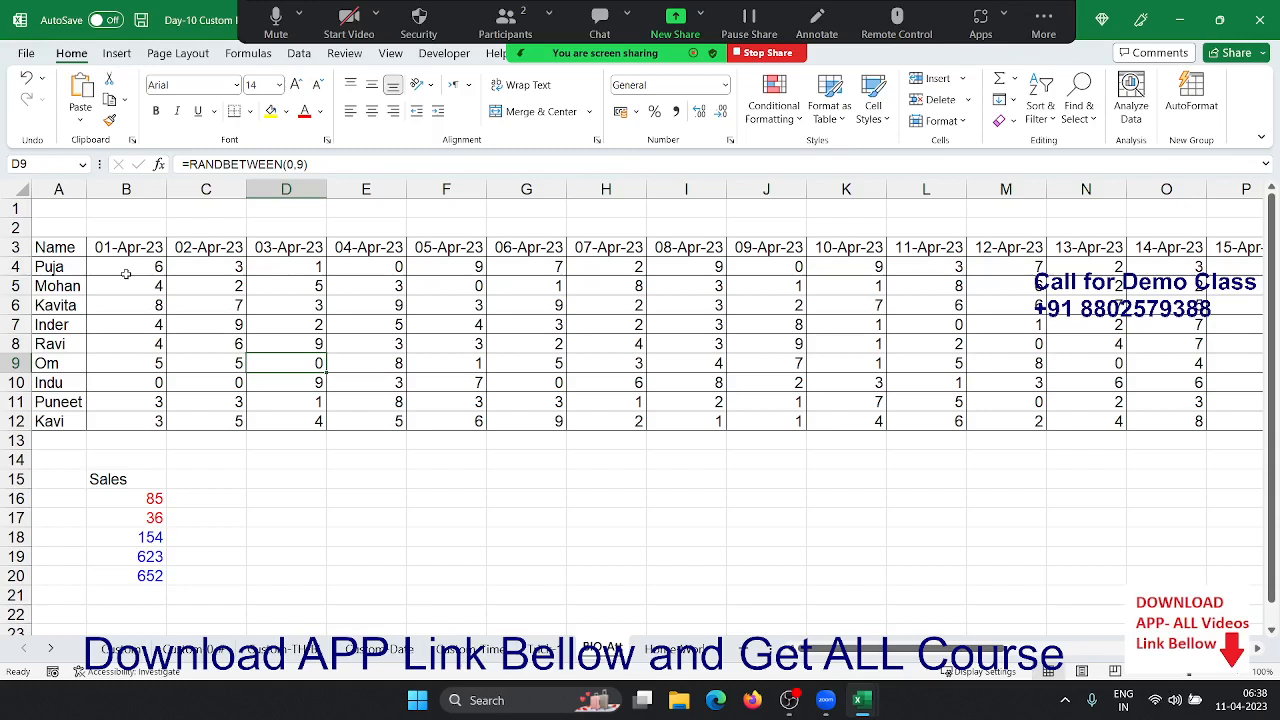
key(Up)
key(Up)
key(Up)
key(Up)
key(Up)
key(Left)
key(Left)
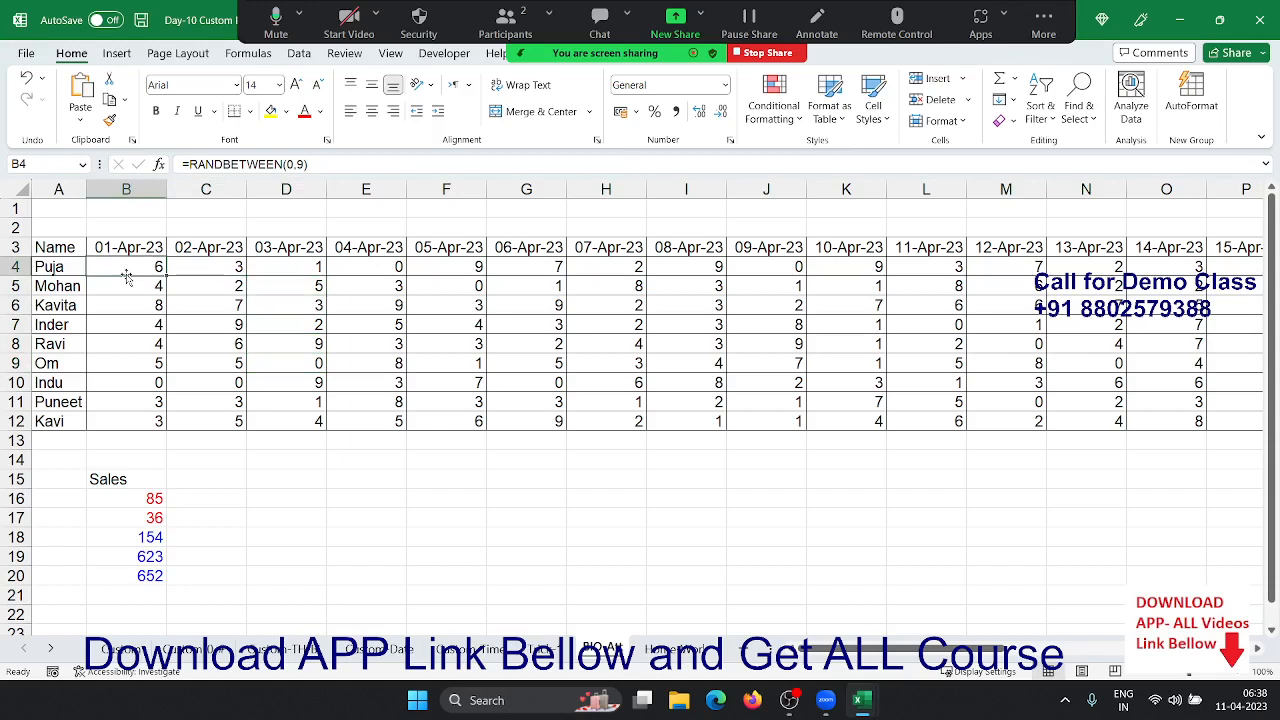
key(Down)
key(Down)
key(Down)
key(Down)
key(Down)
key(Down)
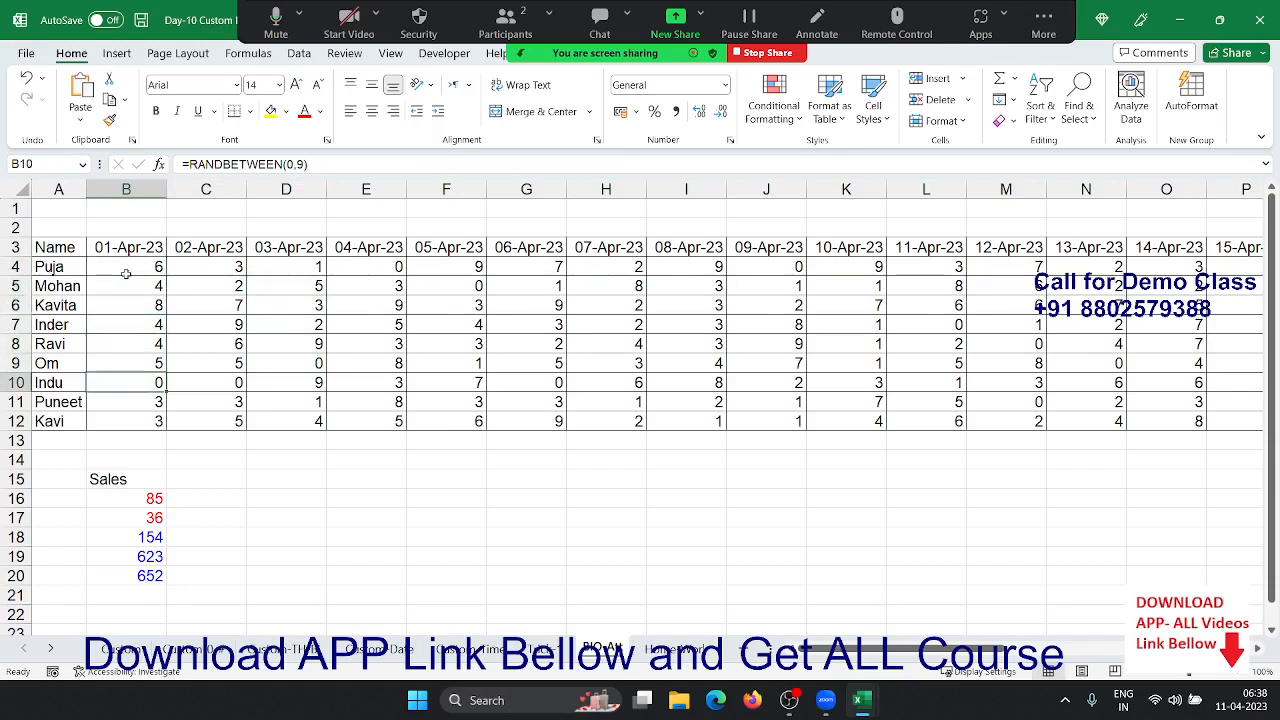
key(ctrl+Up)
key(Down)
key(ctrl+shift+Right)
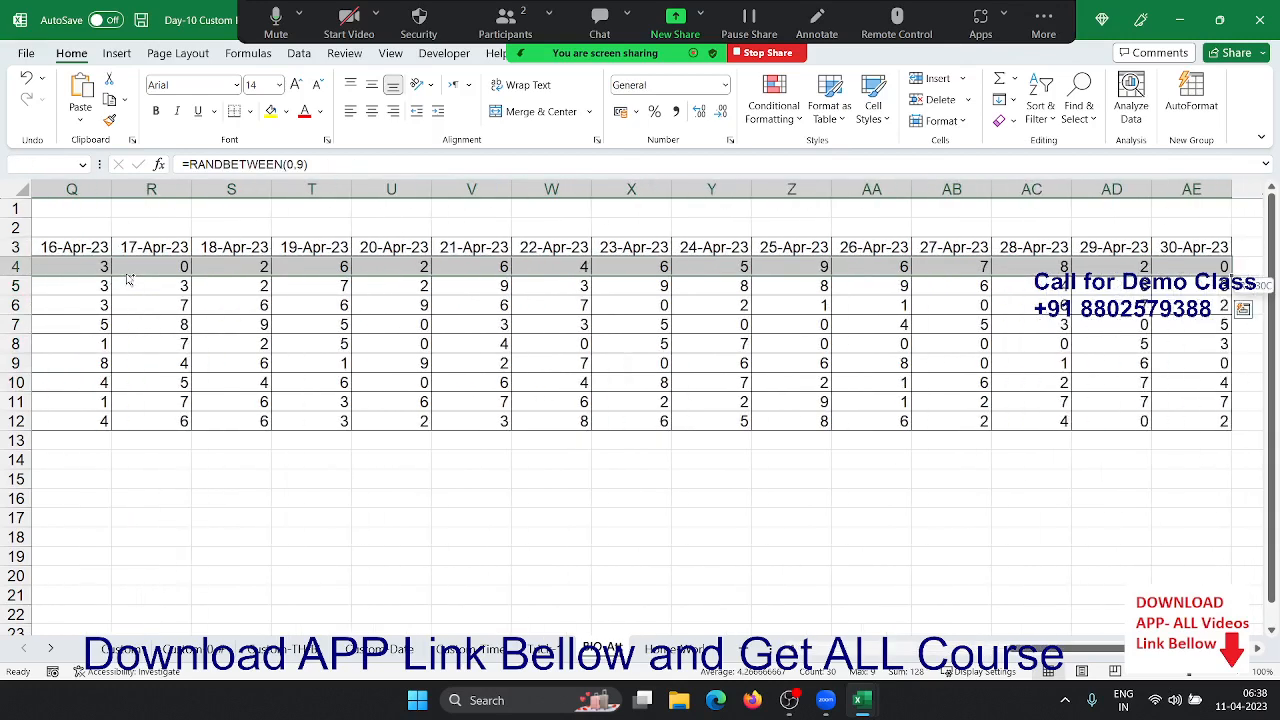
key(ctrl+shift+Down)
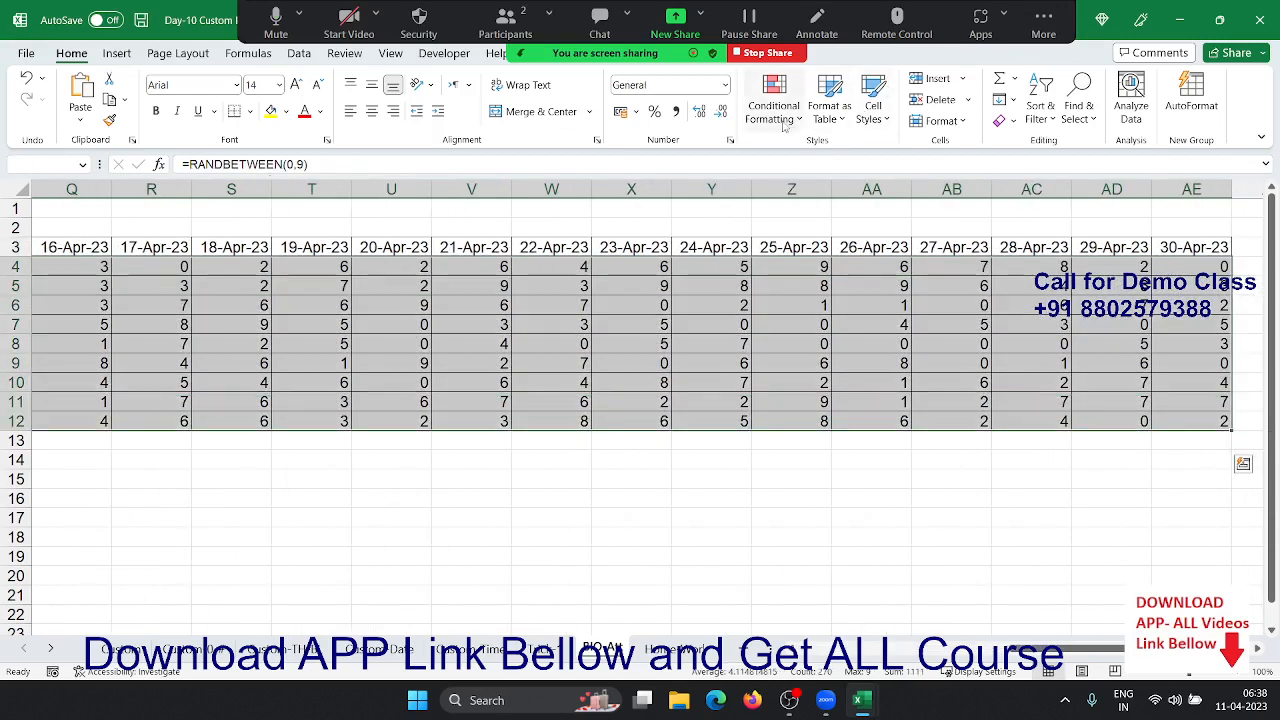
- Apply custom format "P";;"A" to B4:AE12 so digits show P and zeros show A
click(731, 140)
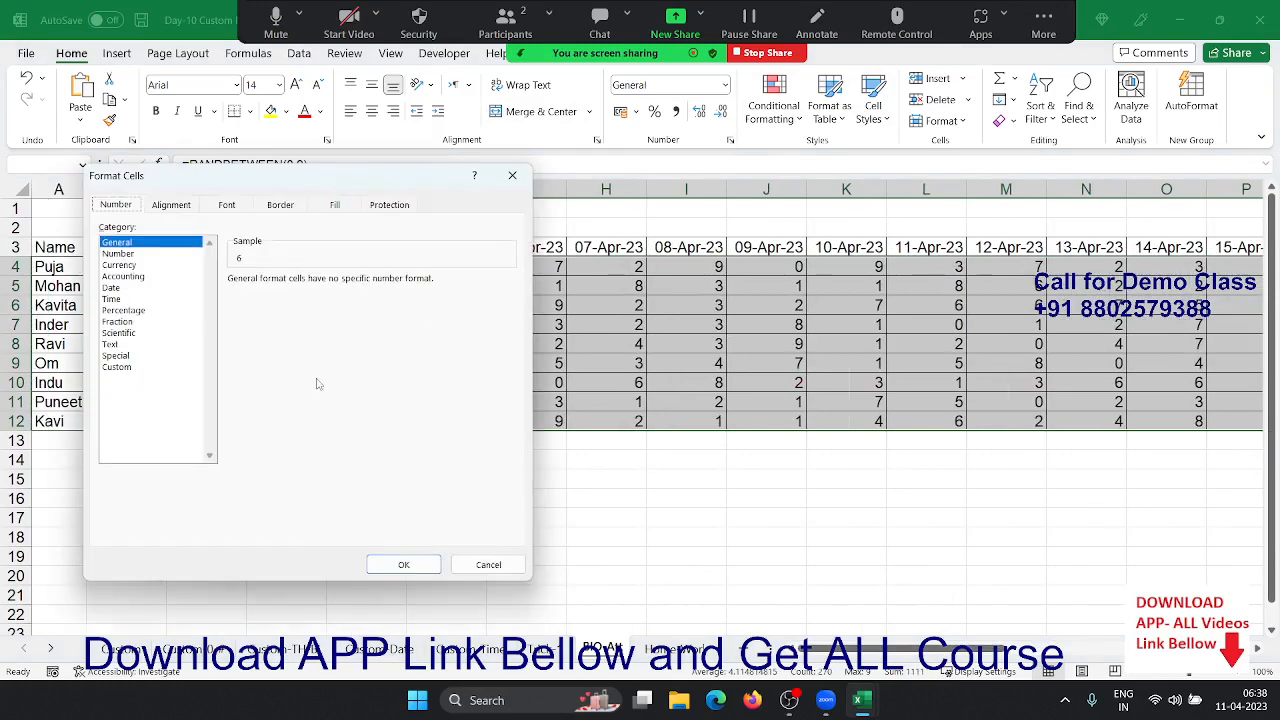
click(113, 369)
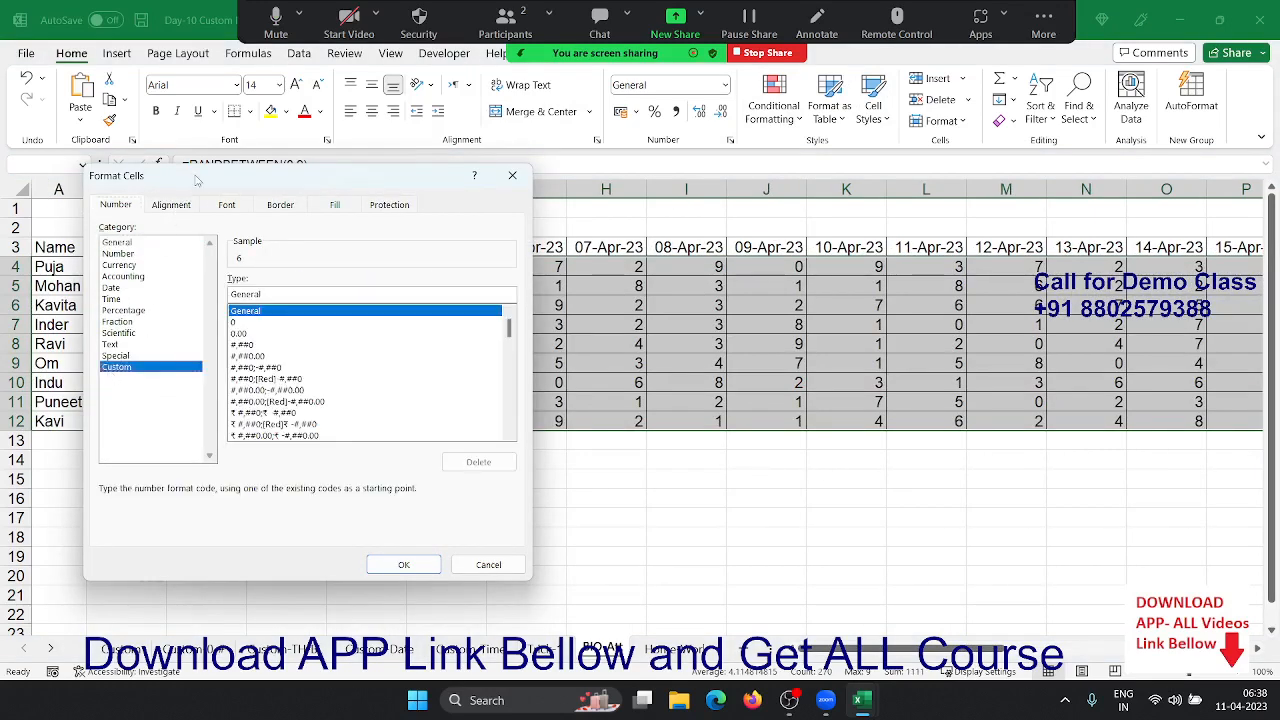
drag(197, 180, 519, 171)
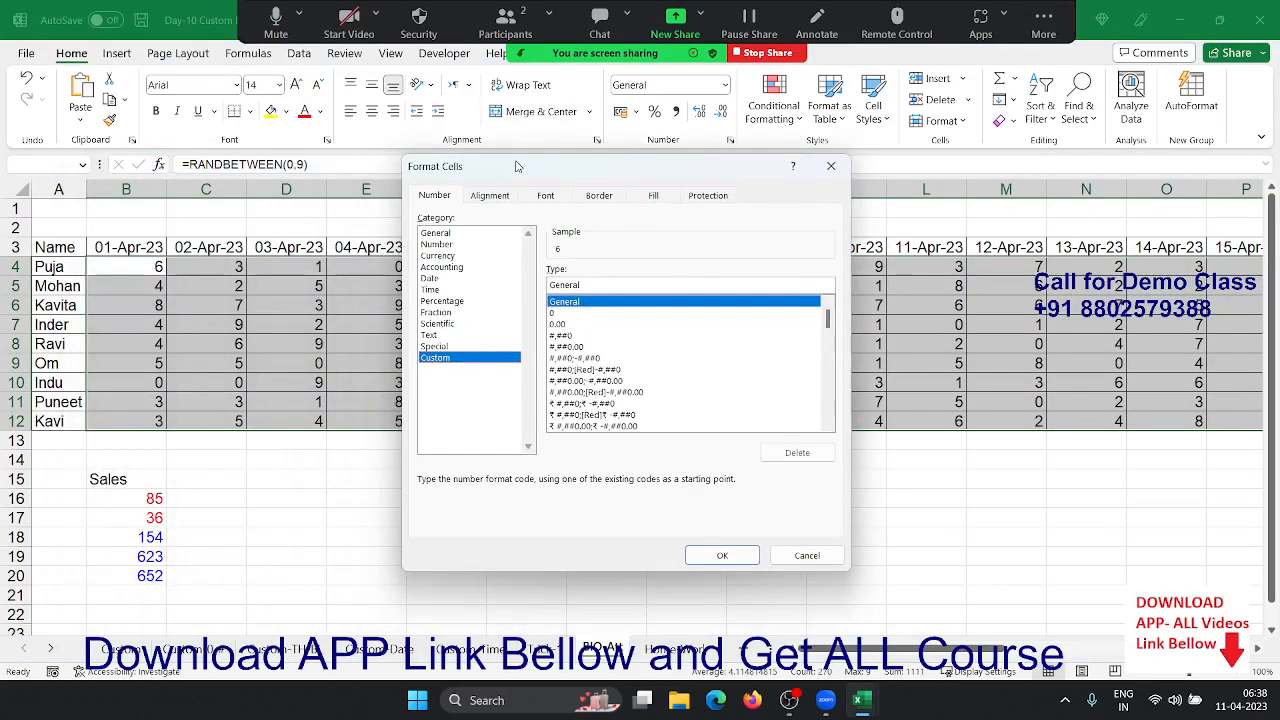
double_click(582, 285)
text(")
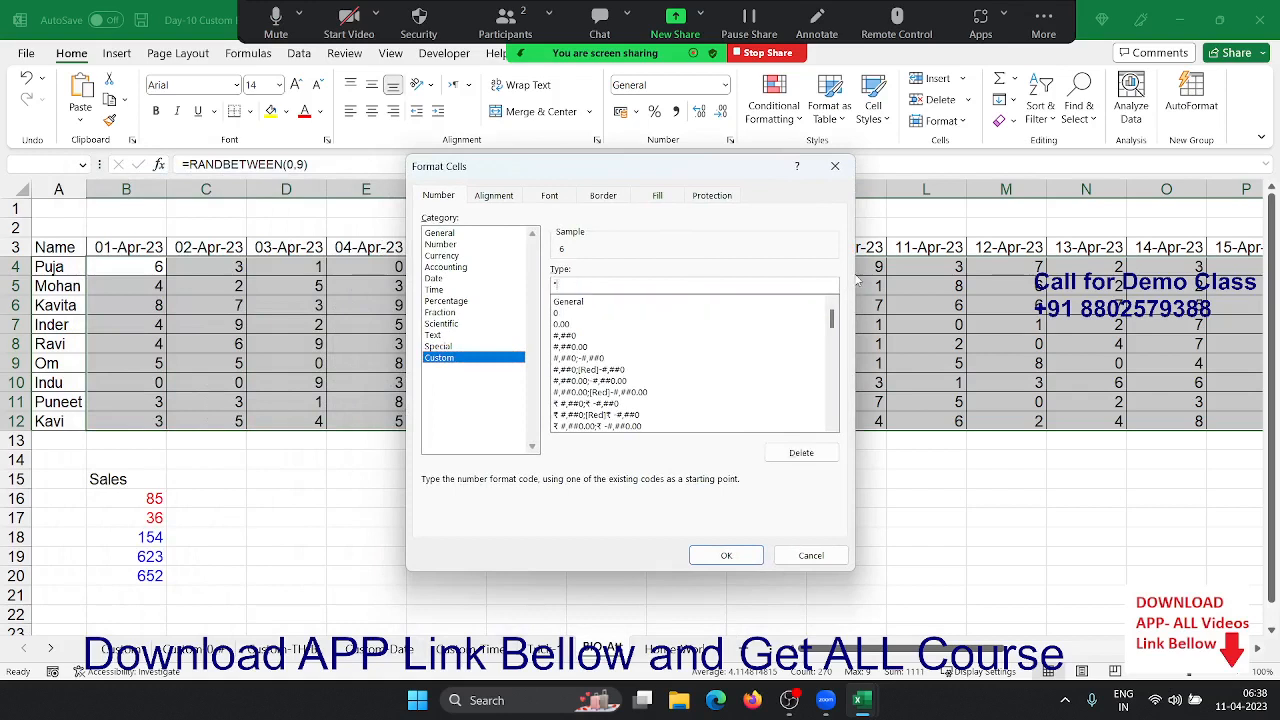
text(P")
text(0)
text(0)
key(BackSpace)
text("A)
click(730, 555)
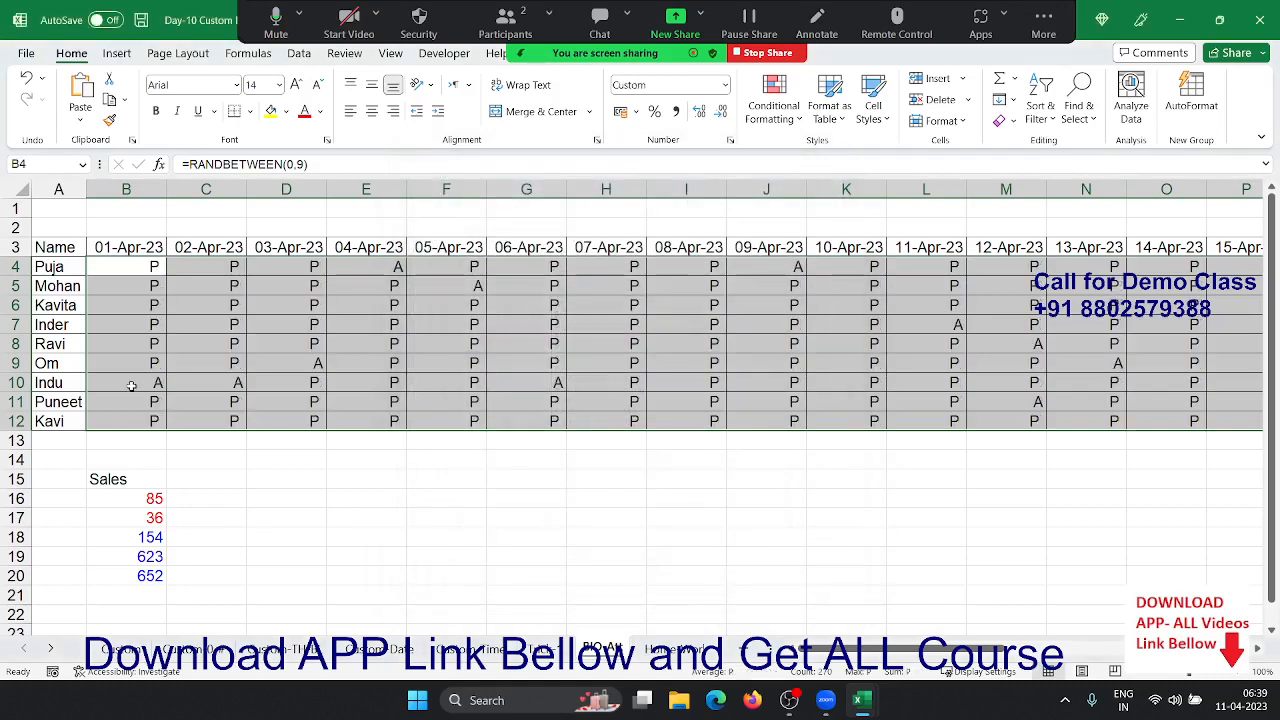
- Change the grid's format code to "P";;[Red]"A" so absences appear in red
key(ctrl+q)
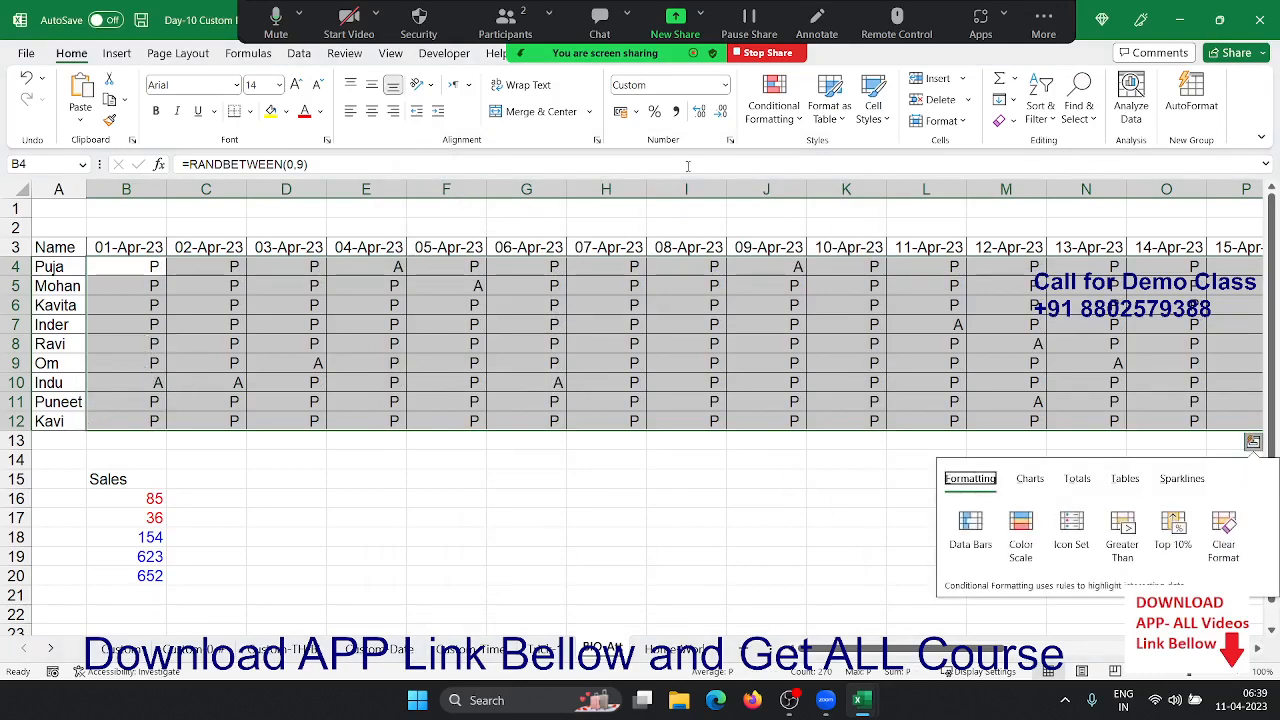
click(729, 141)
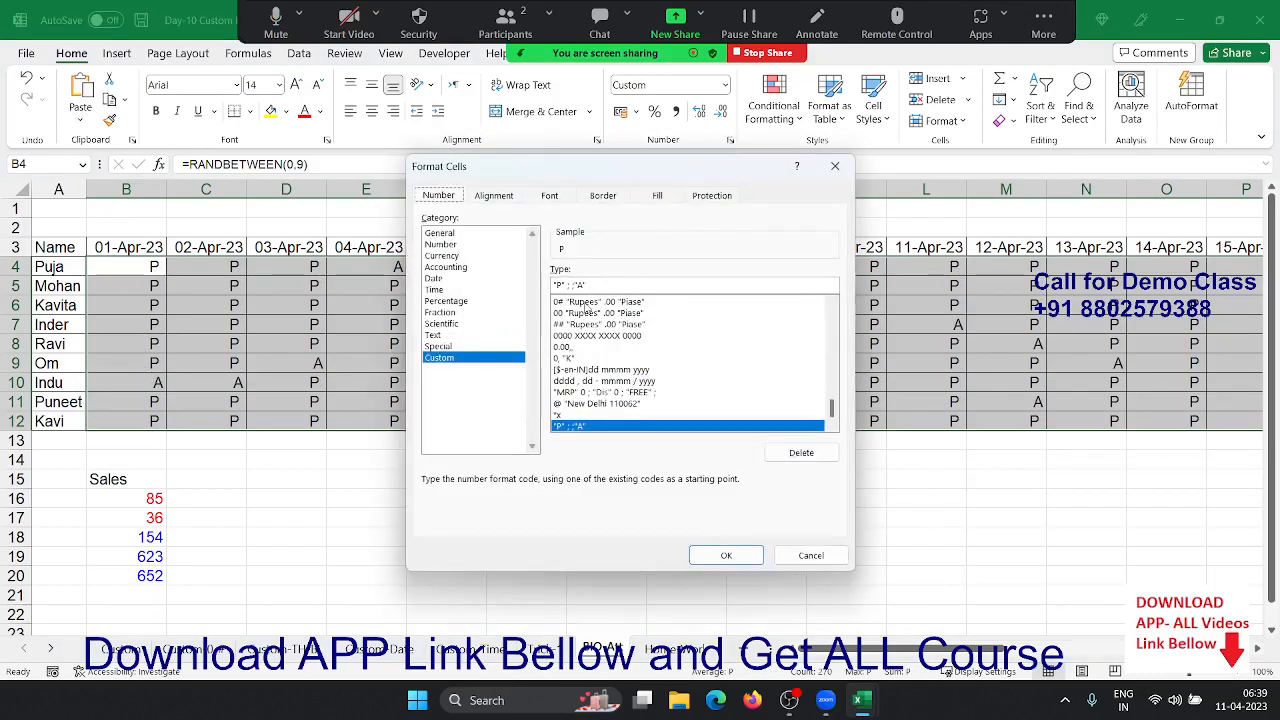
click(579, 285)
text([RED])
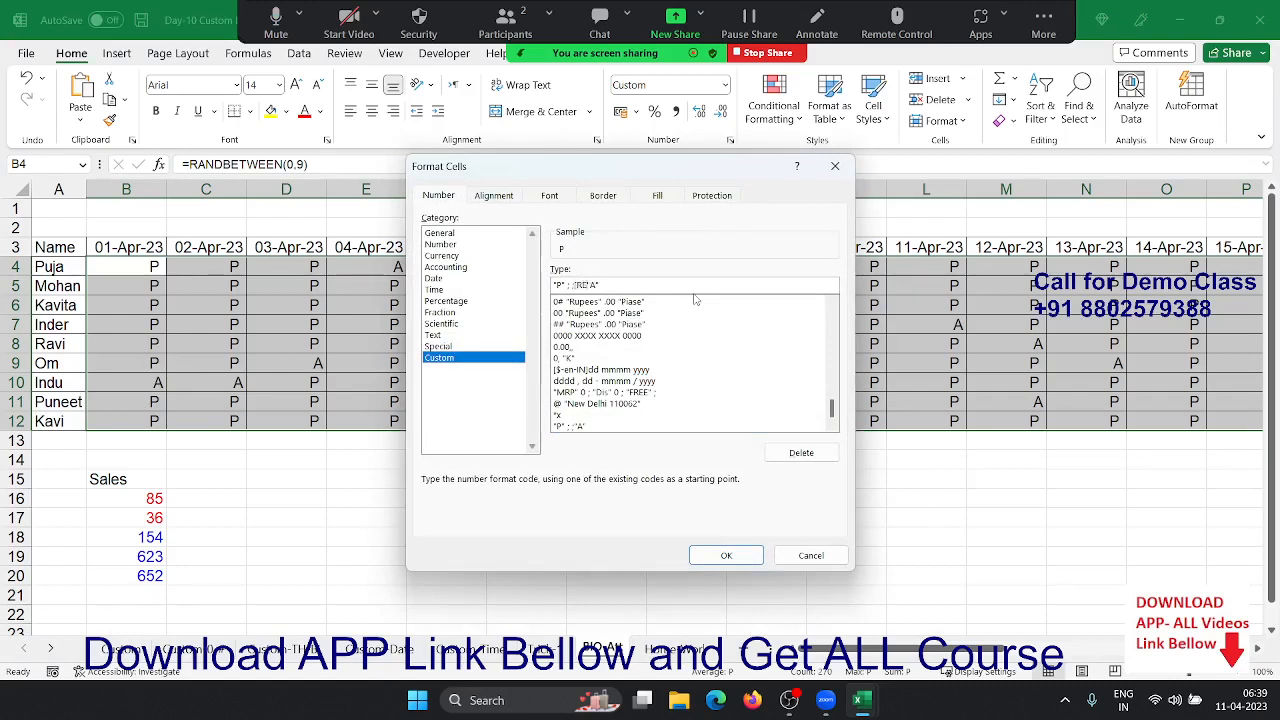
text(D])
click(729, 554)
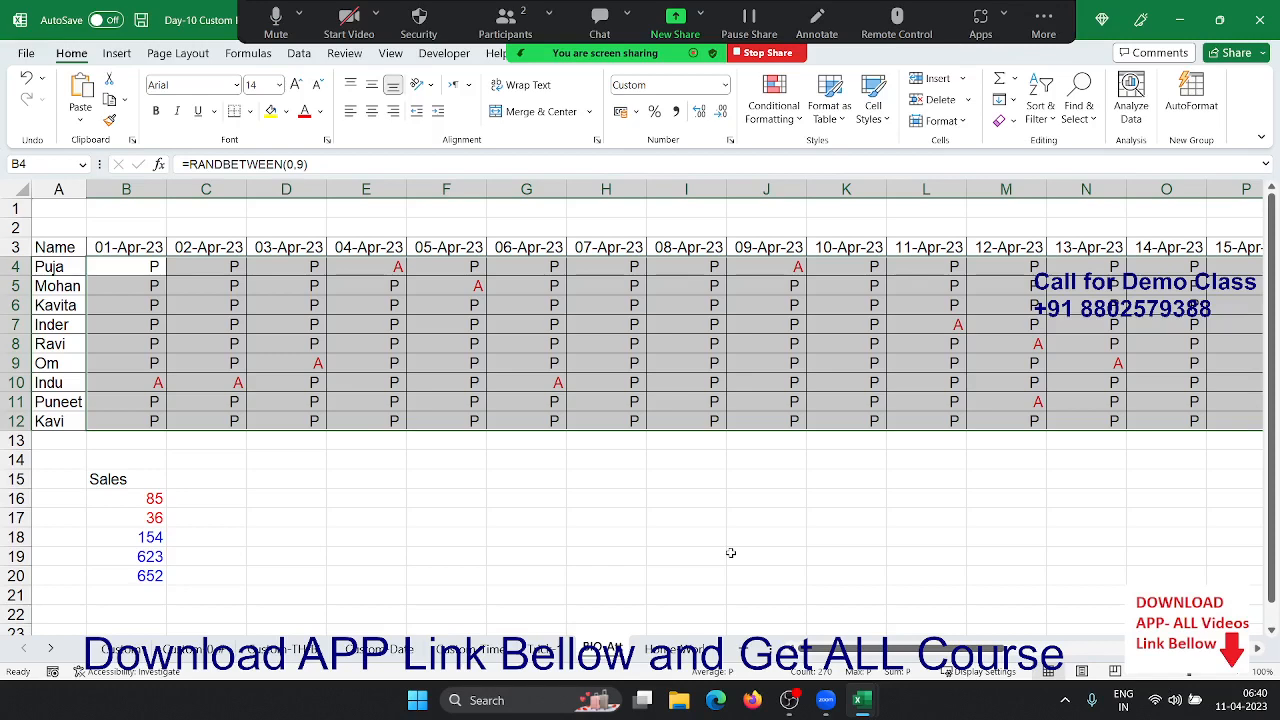
drag(641, 514, 366, 578)
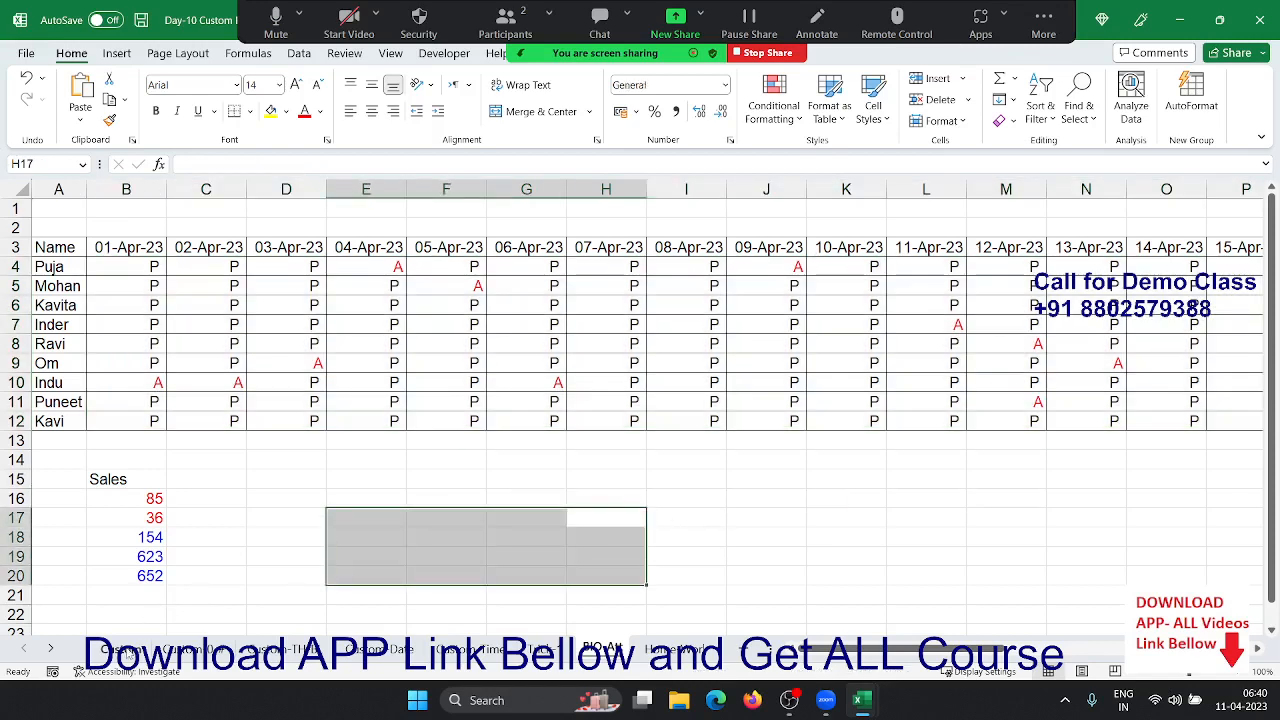
- Browse the Custom practice sheets, then view the Register form picture on the Home Work sheet
click(127, 650)
click(185, 651)
click(294, 650)
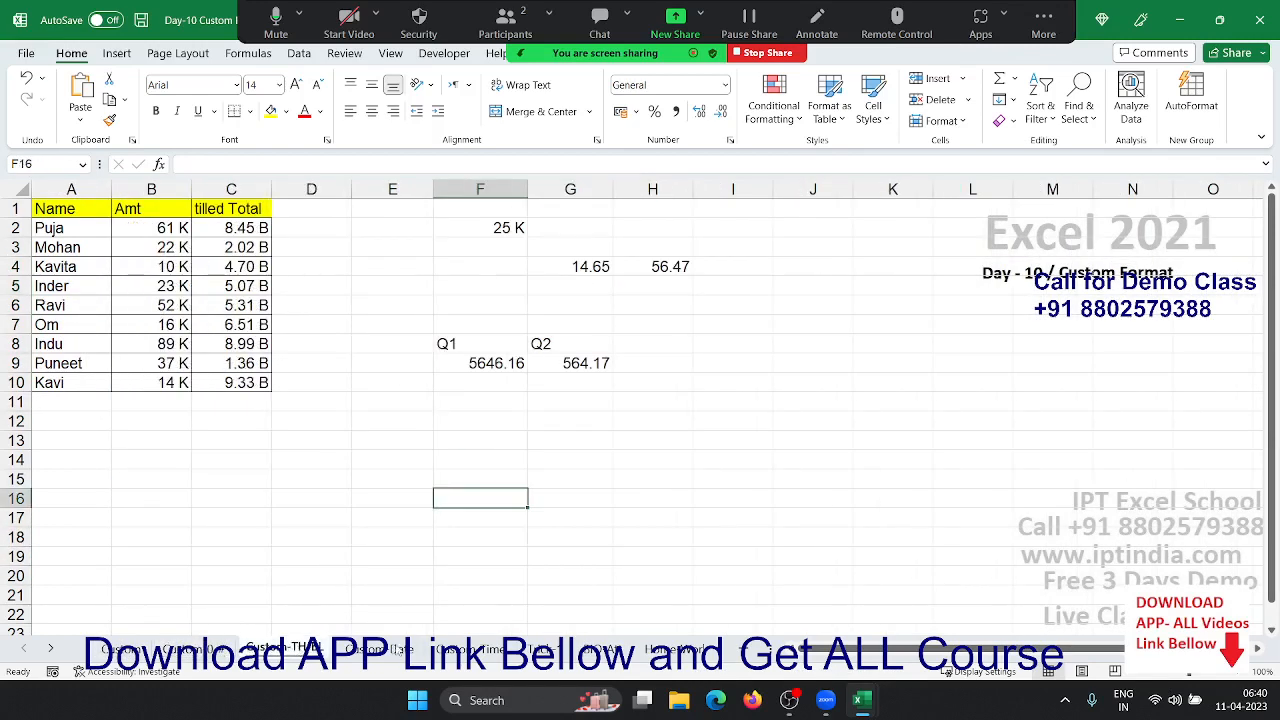
click(602, 650)
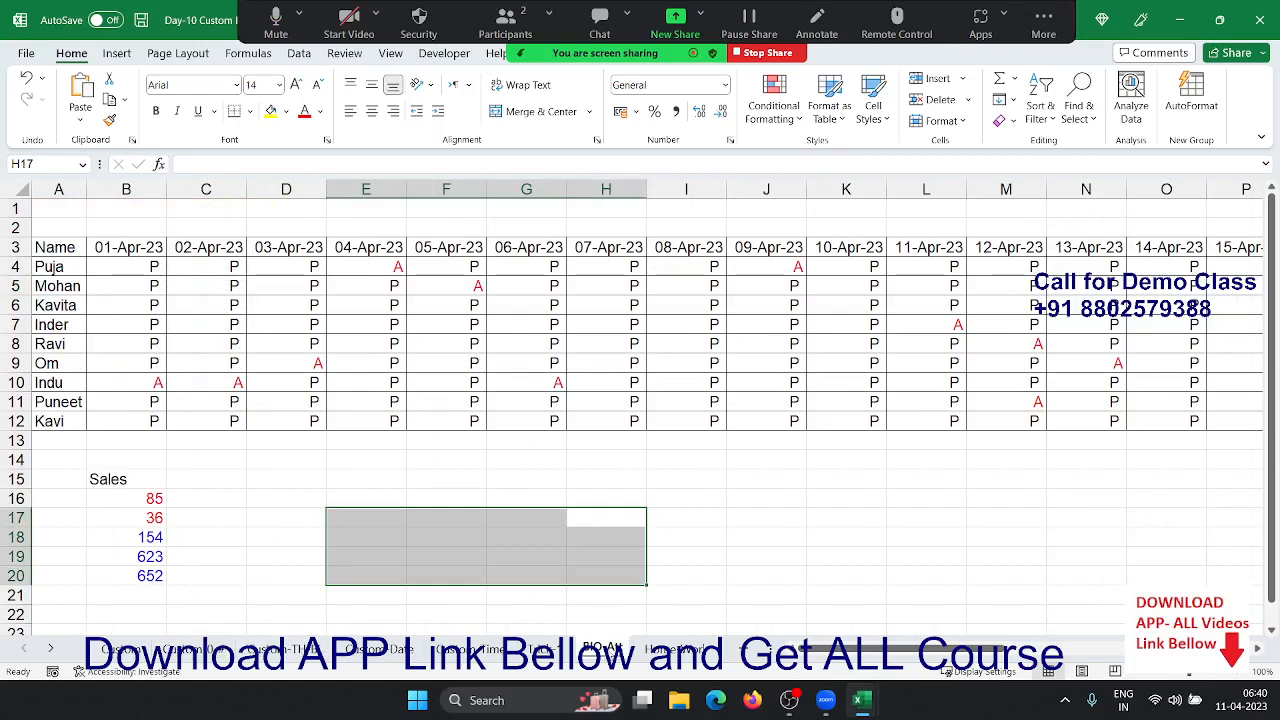
click(658, 657)
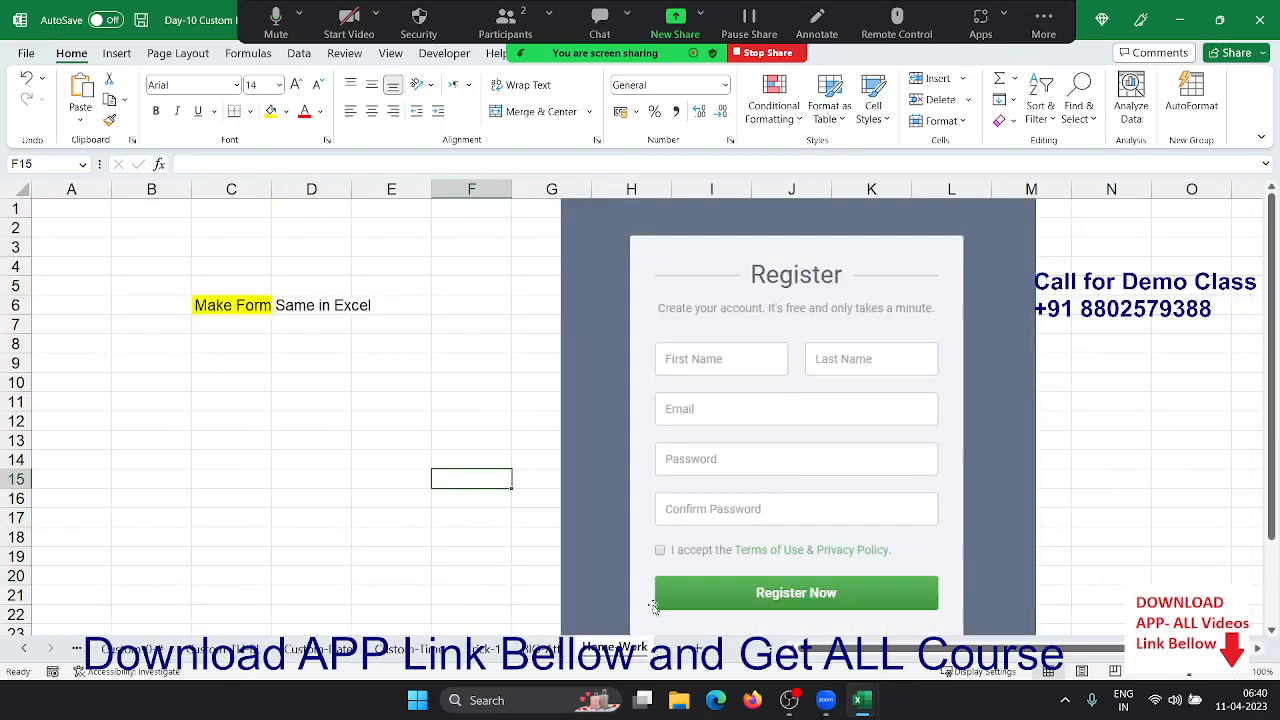
click(773, 215)
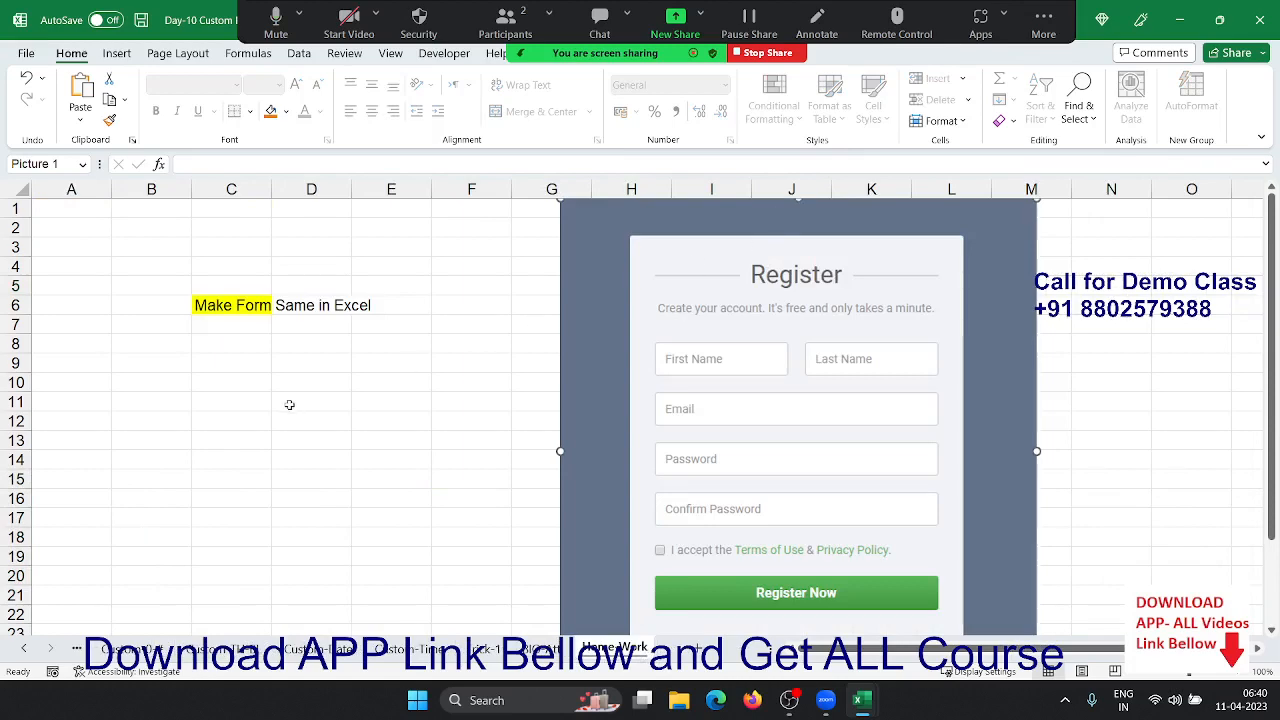
scroll(620, 430, down, 3)
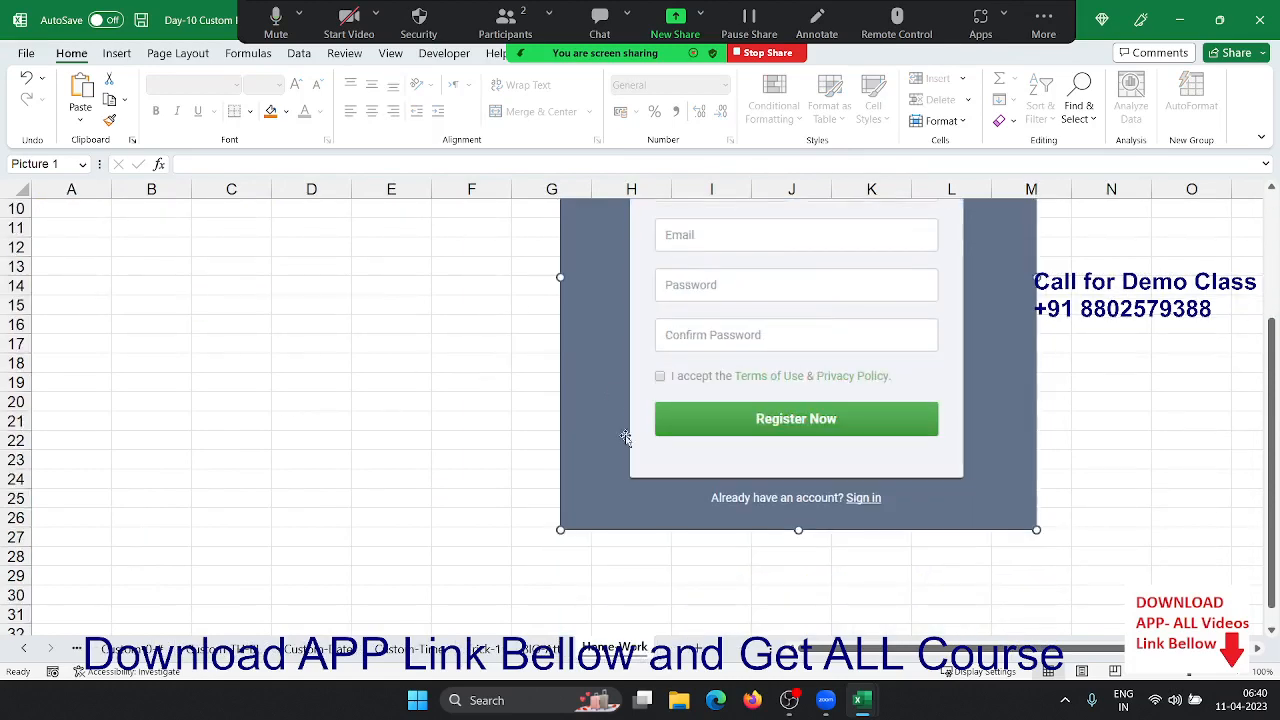
scroll(633, 503, up, 3)
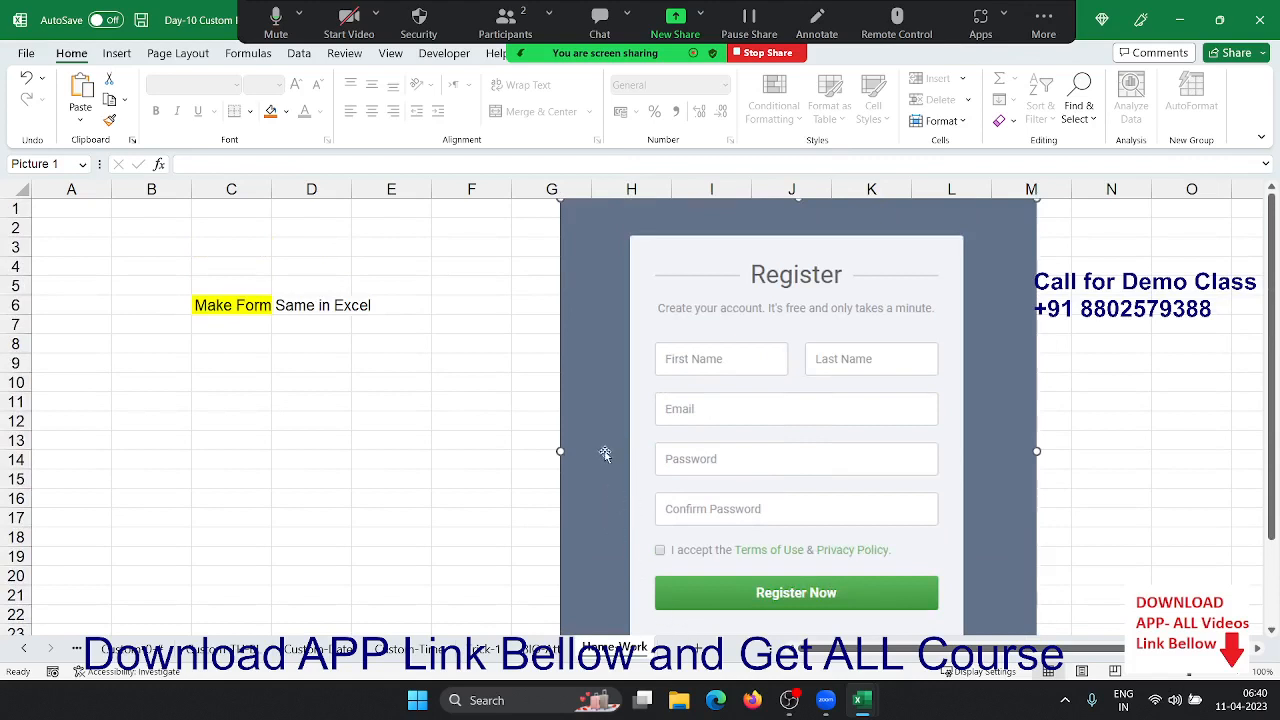
click(424, 446)
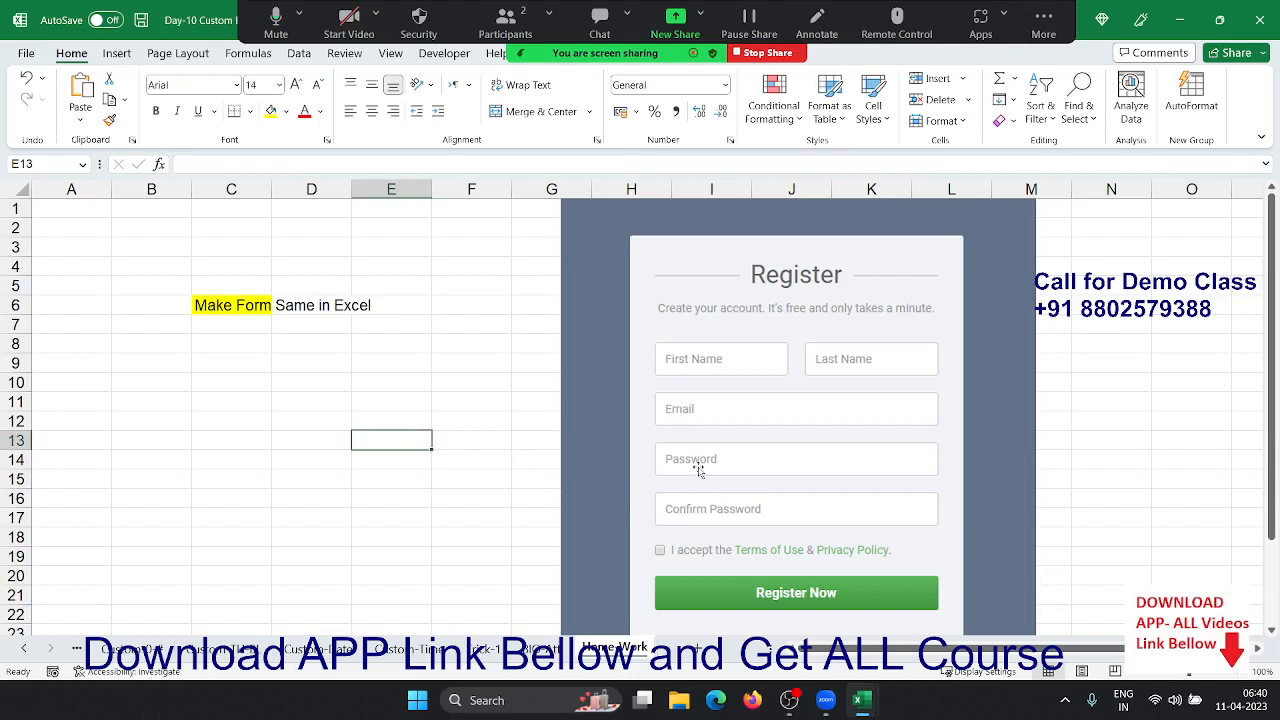
key(ctrl)
key(ctrl)
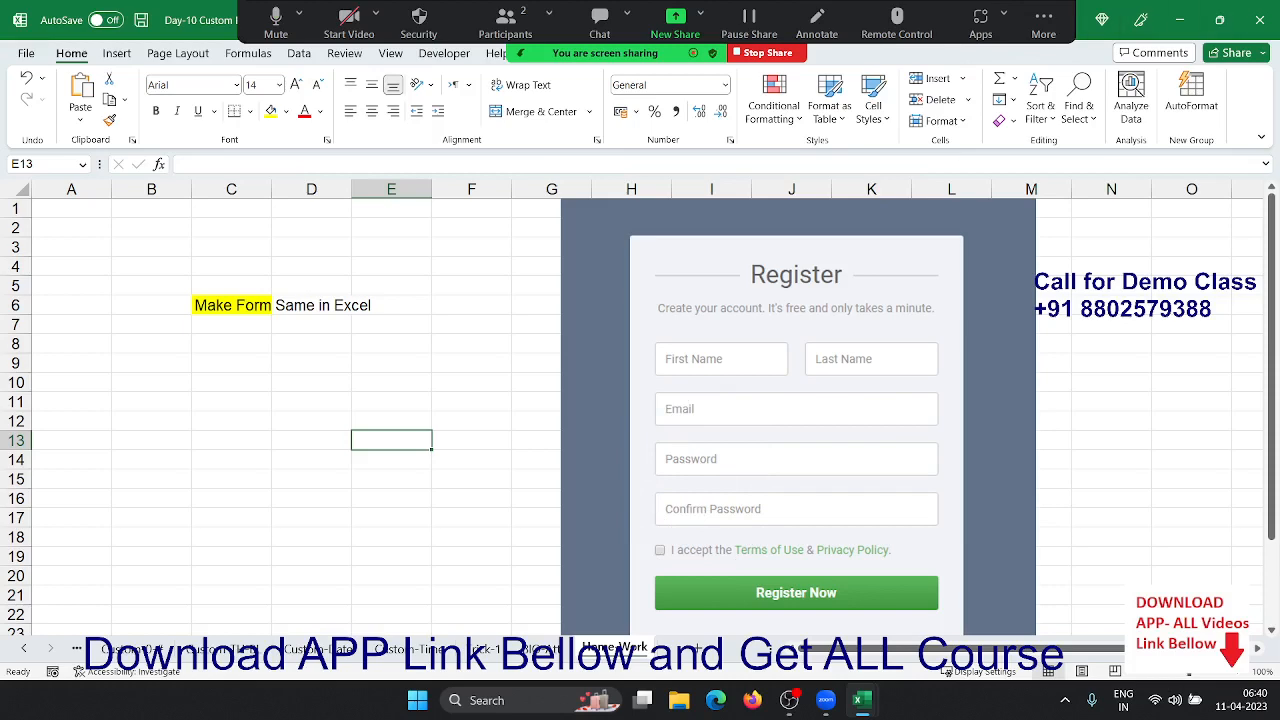